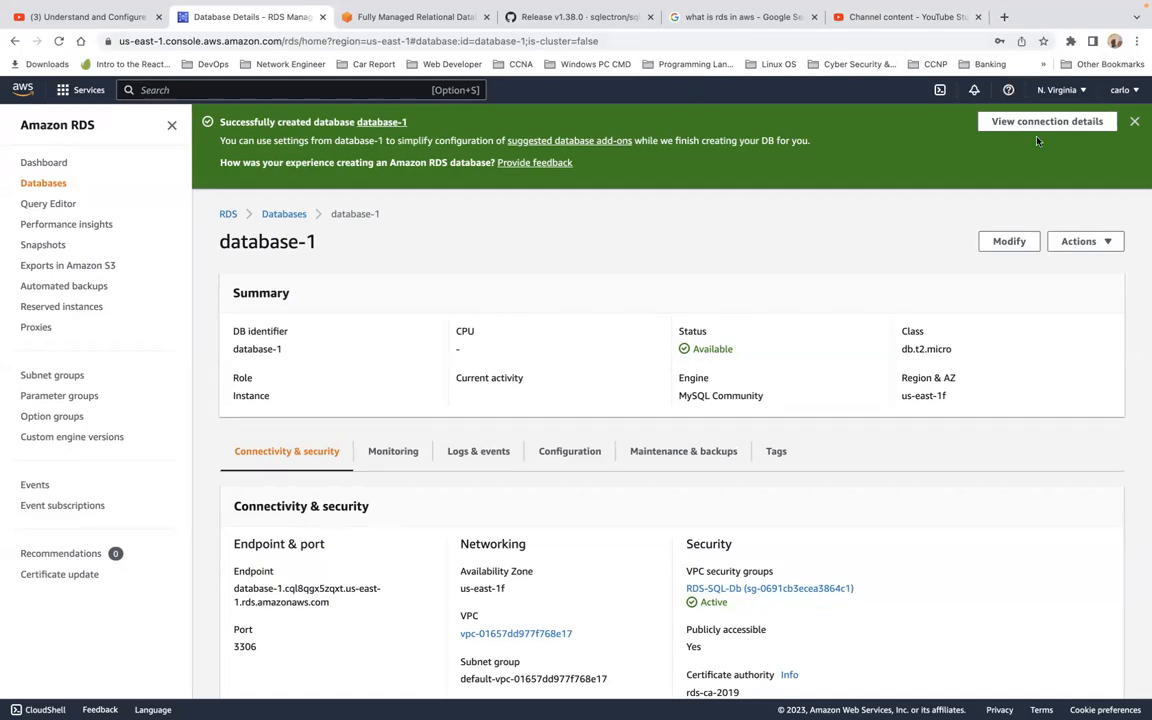
# Close the green 'Successfully created database' banner and scroll through database-1's details.
pyautogui.click(1134, 122)
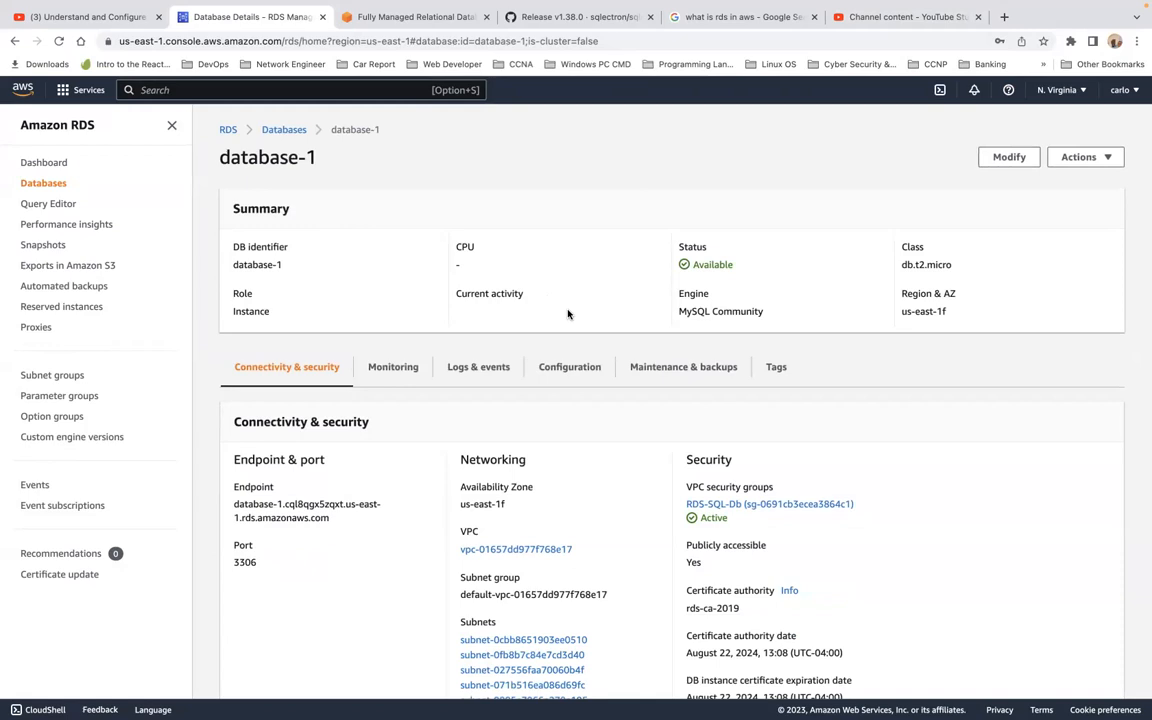
pyautogui.scroll(-3, 419, 419)
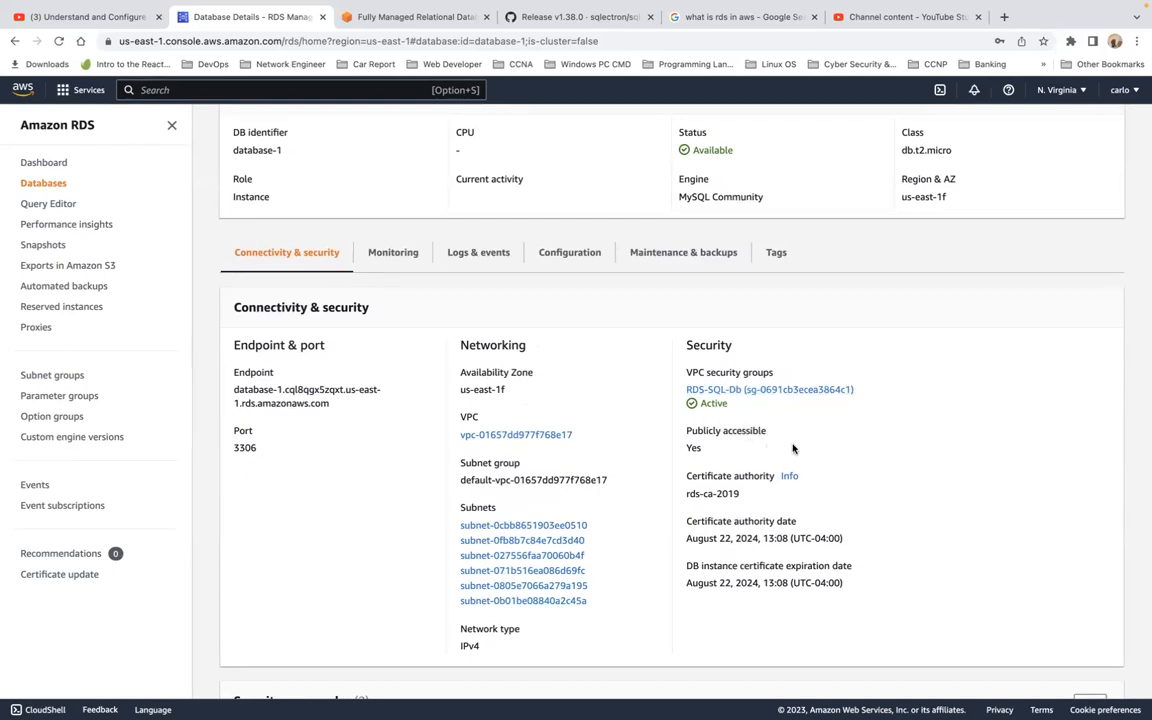
pyautogui.scroll(-5, 800, 513)
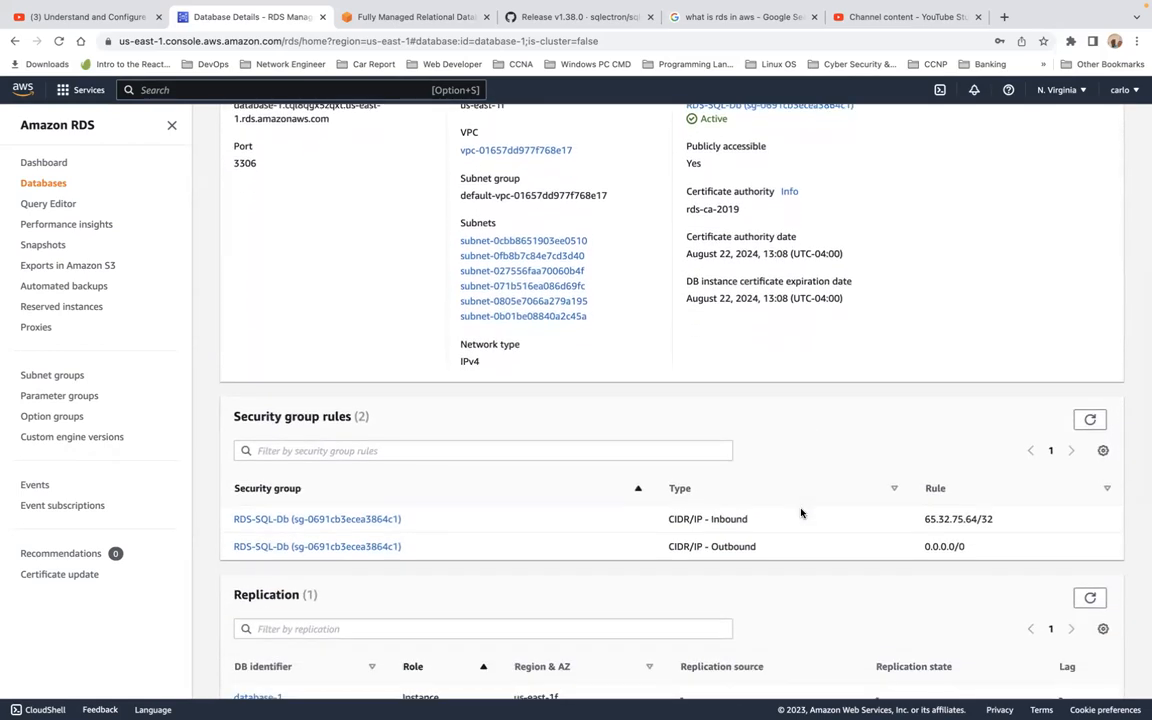
pyautogui.scroll(-7, 800, 513)
pyautogui.scroll(-2, 800, 513)
pyautogui.scroll(15, 800, 513)
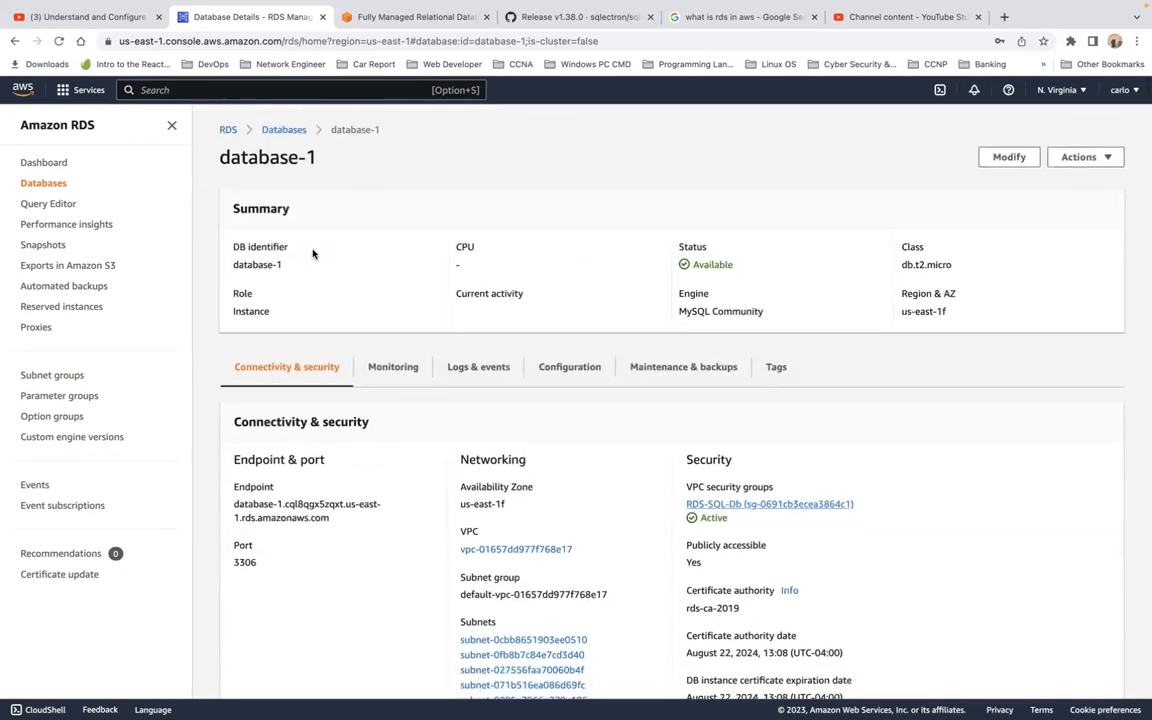
# Return to the Databases list and reopen database-1's details page.
pyautogui.click(285, 135)
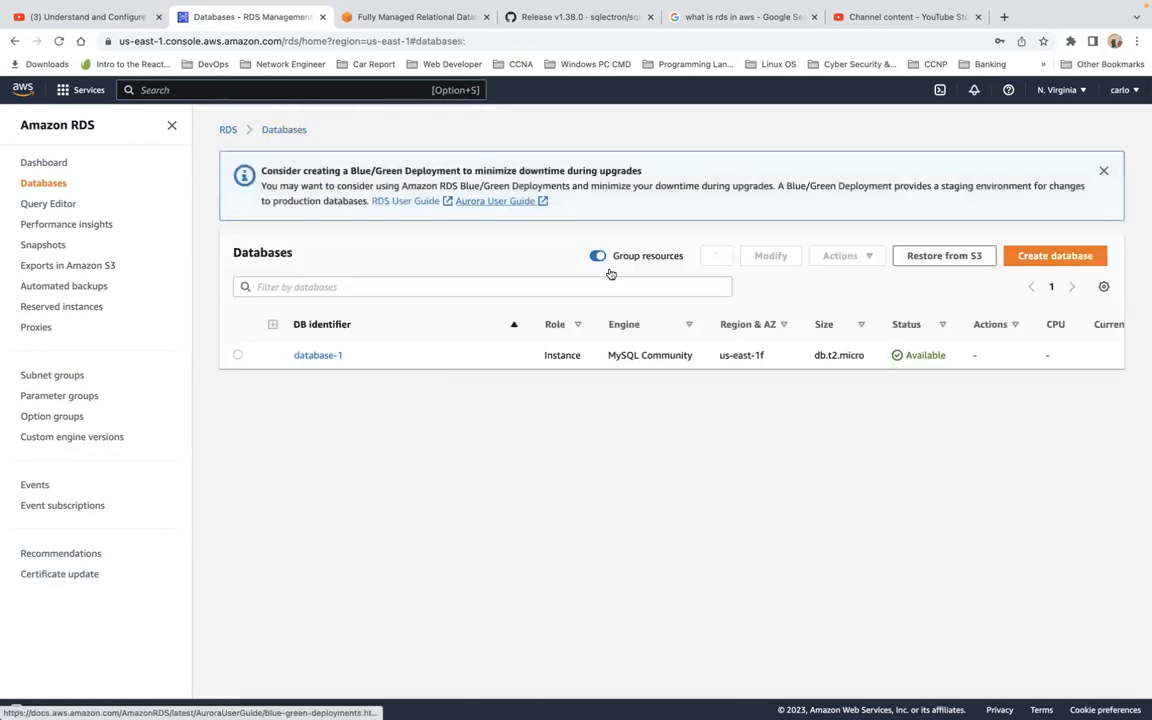
pyautogui.hscroll(5, 556, 363)
pyautogui.hscroll(3, 556, 363)
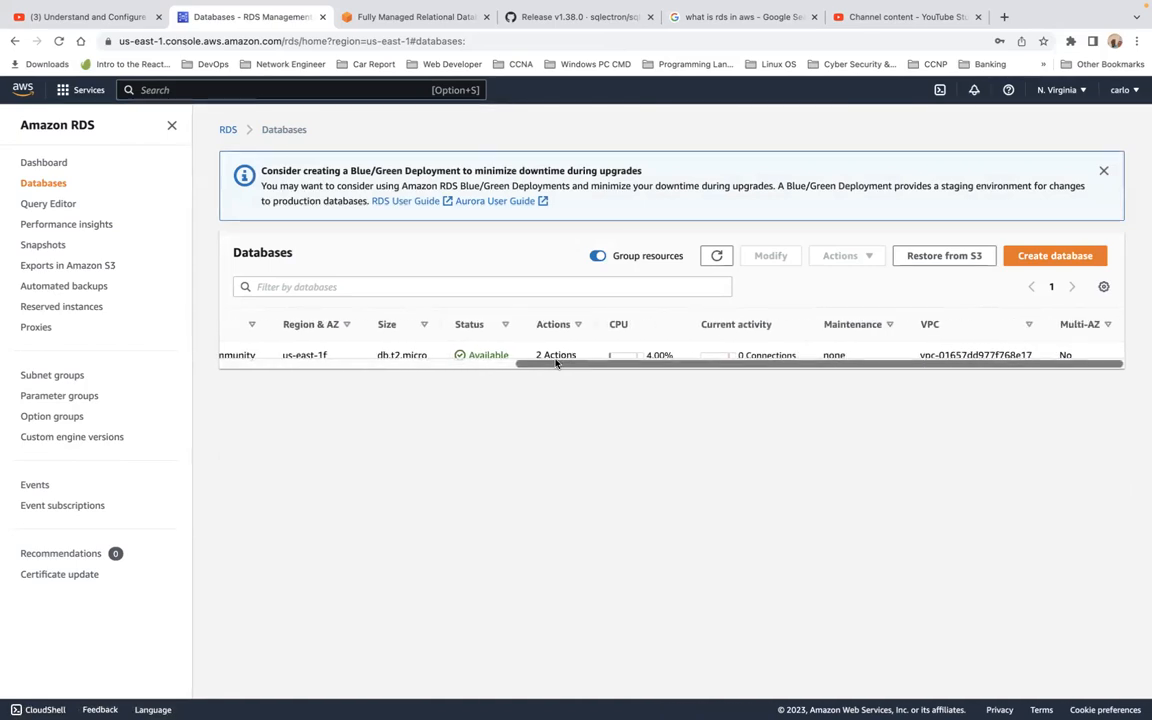
pyautogui.hscroll(-5, 556, 363)
pyautogui.hscroll(3, 556, 363)
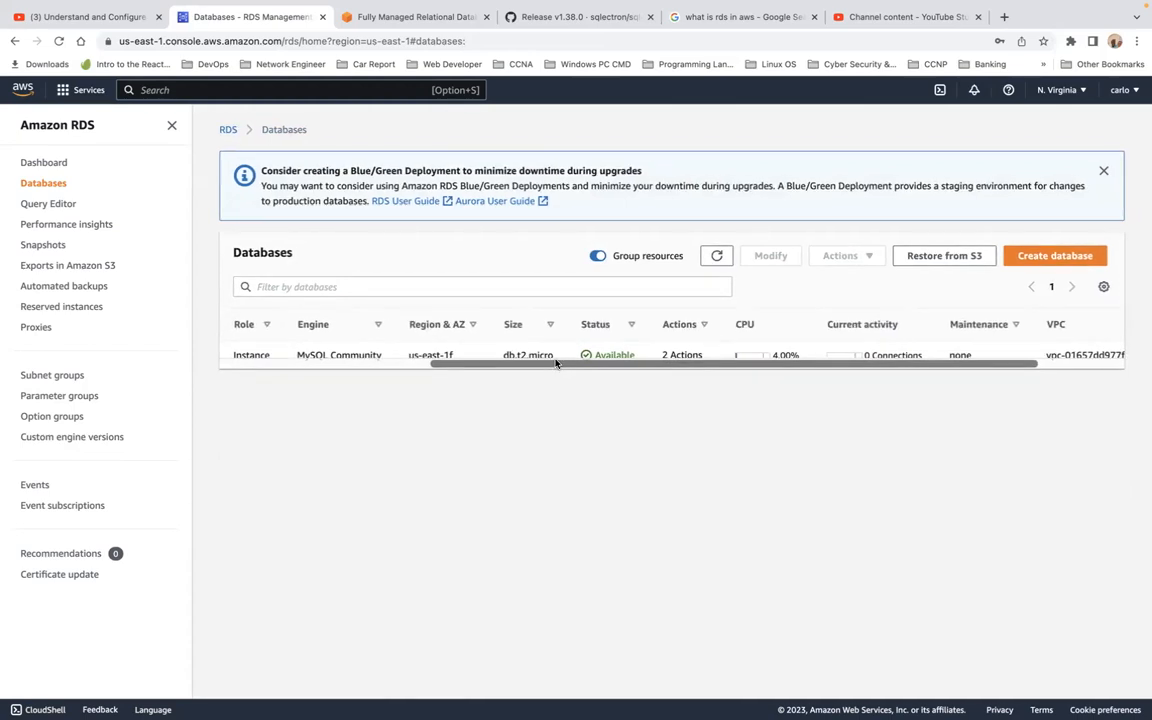
pyautogui.hscroll(-5, 556, 363)
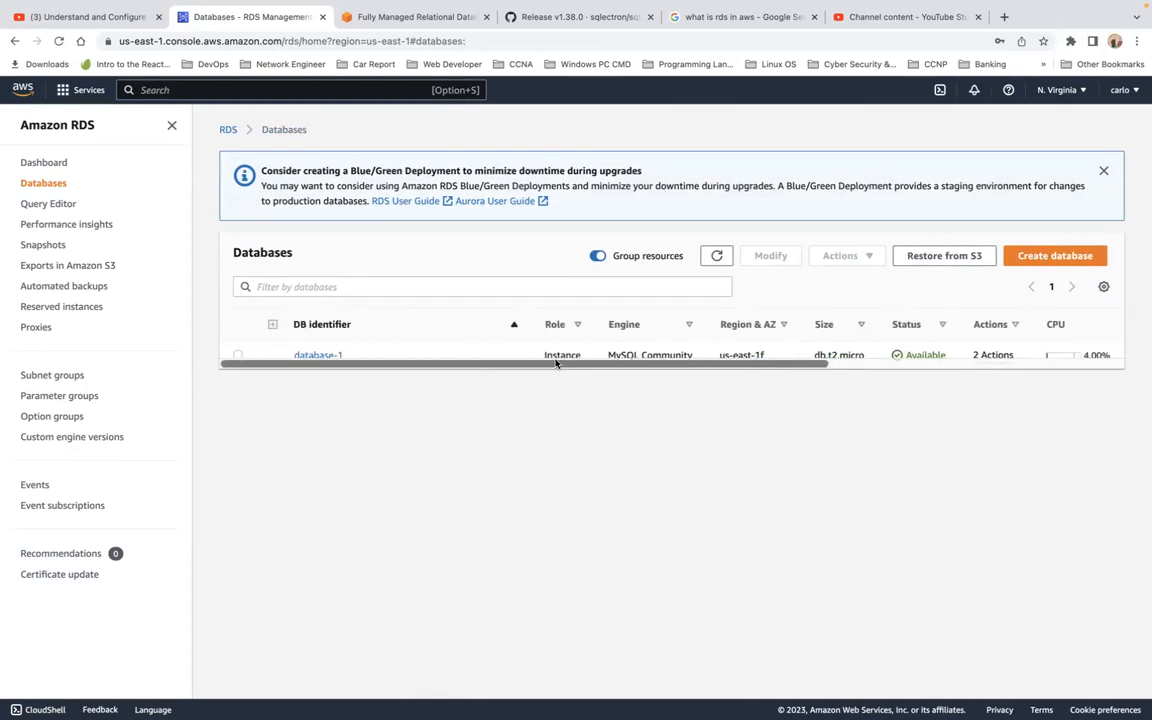
pyautogui.click(318, 355)
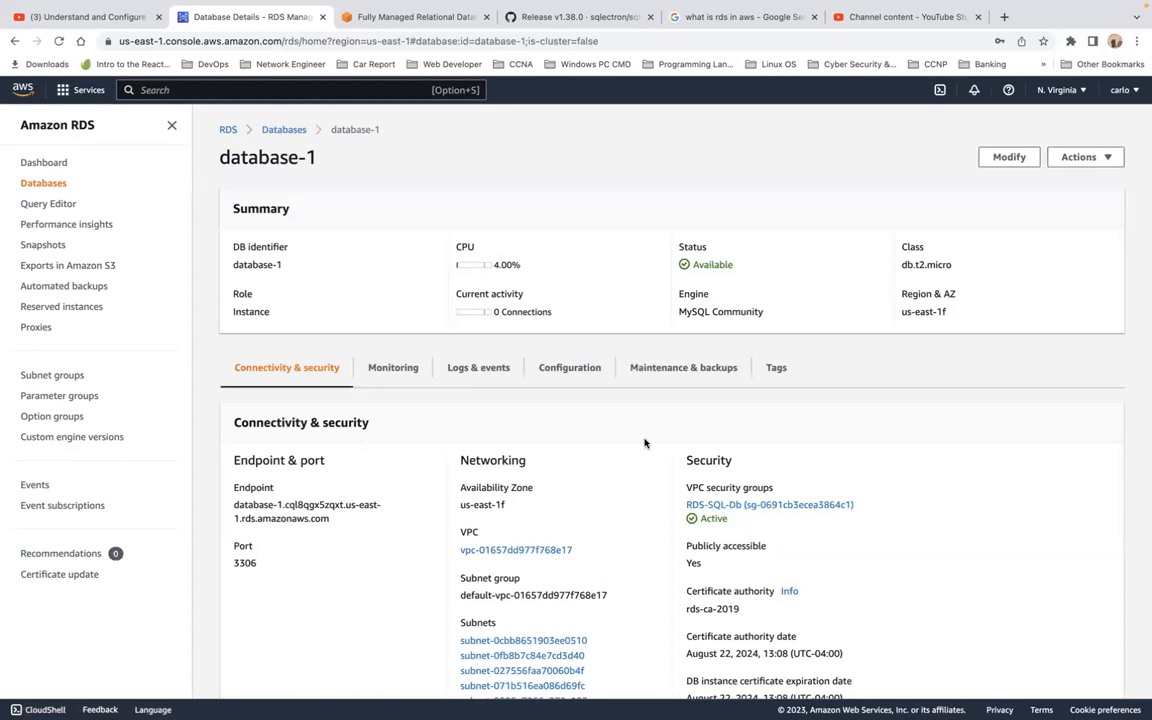
# Review database-1's Monitoring, Logs & events and Configuration tabs.
pyautogui.click(399, 371)
pyautogui.scroll(-3, 524, 511)
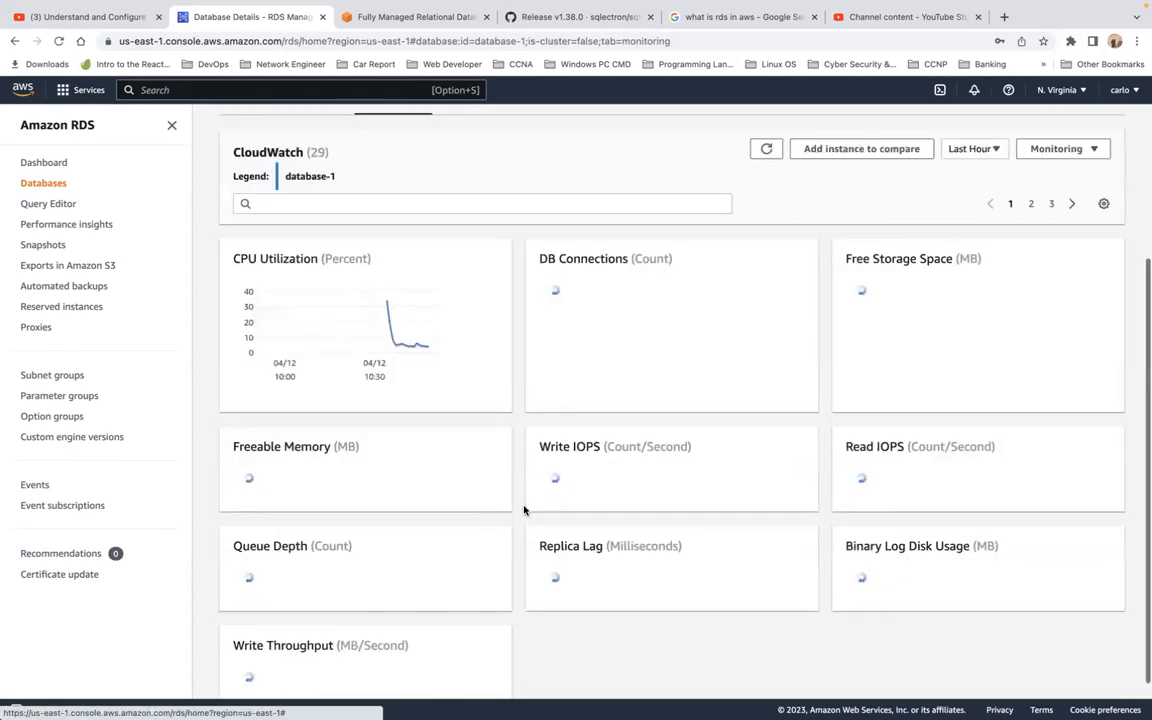
pyautogui.scroll(3, 524, 511)
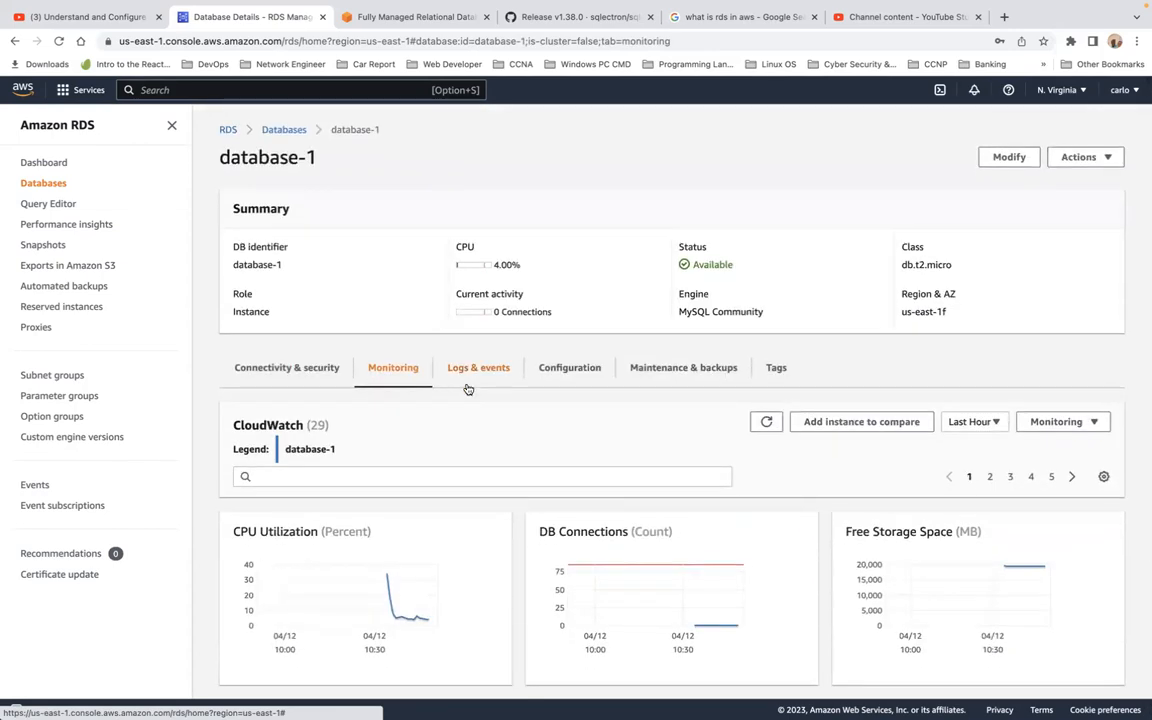
pyautogui.click(481, 368)
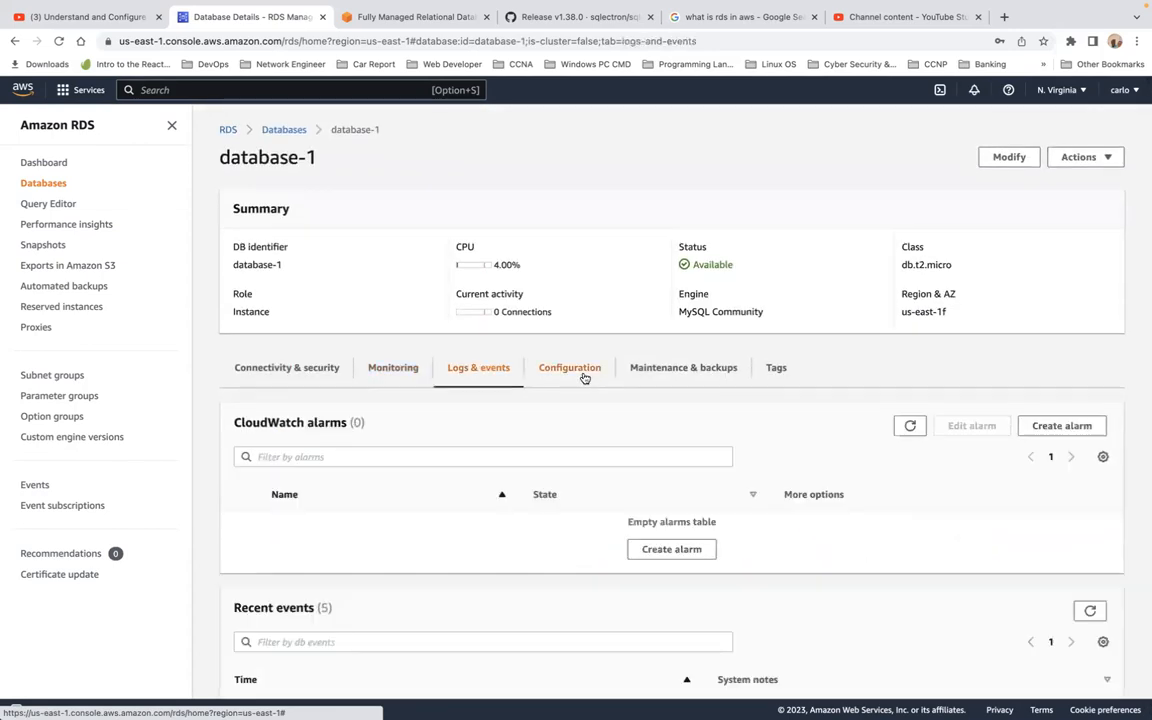
pyautogui.click(584, 377)
pyautogui.scroll(-2, 668, 501)
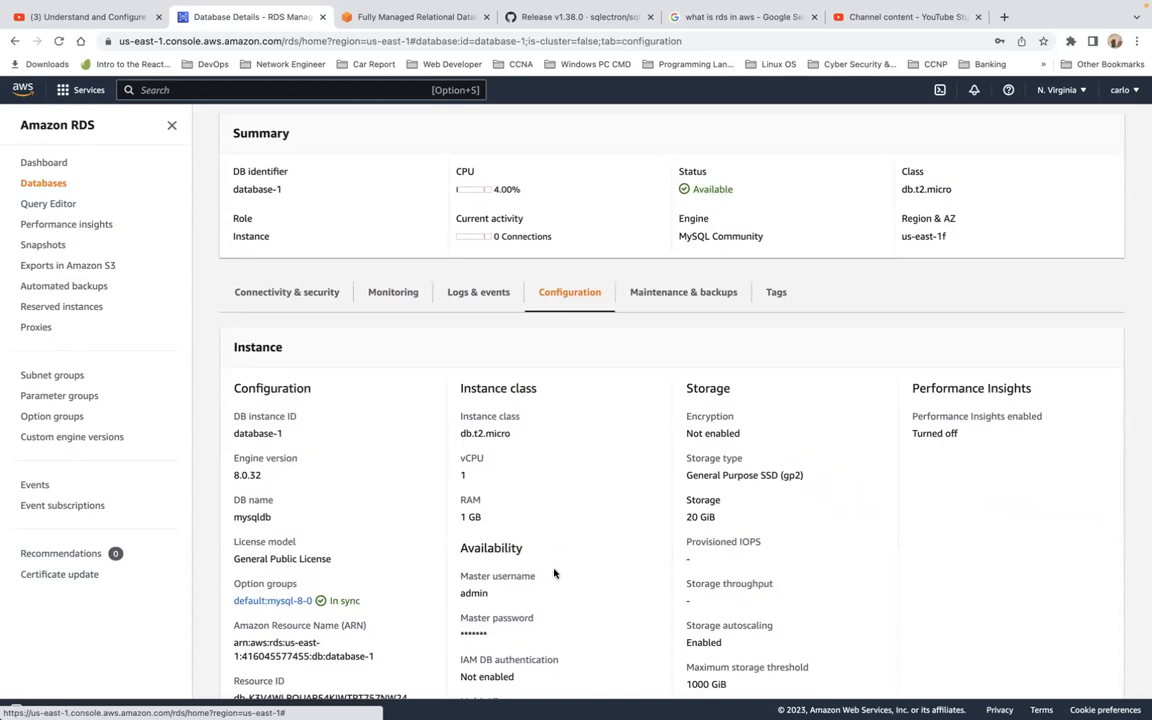
pyautogui.scroll(-2, 553, 573)
pyautogui.scroll(-5, 554, 573)
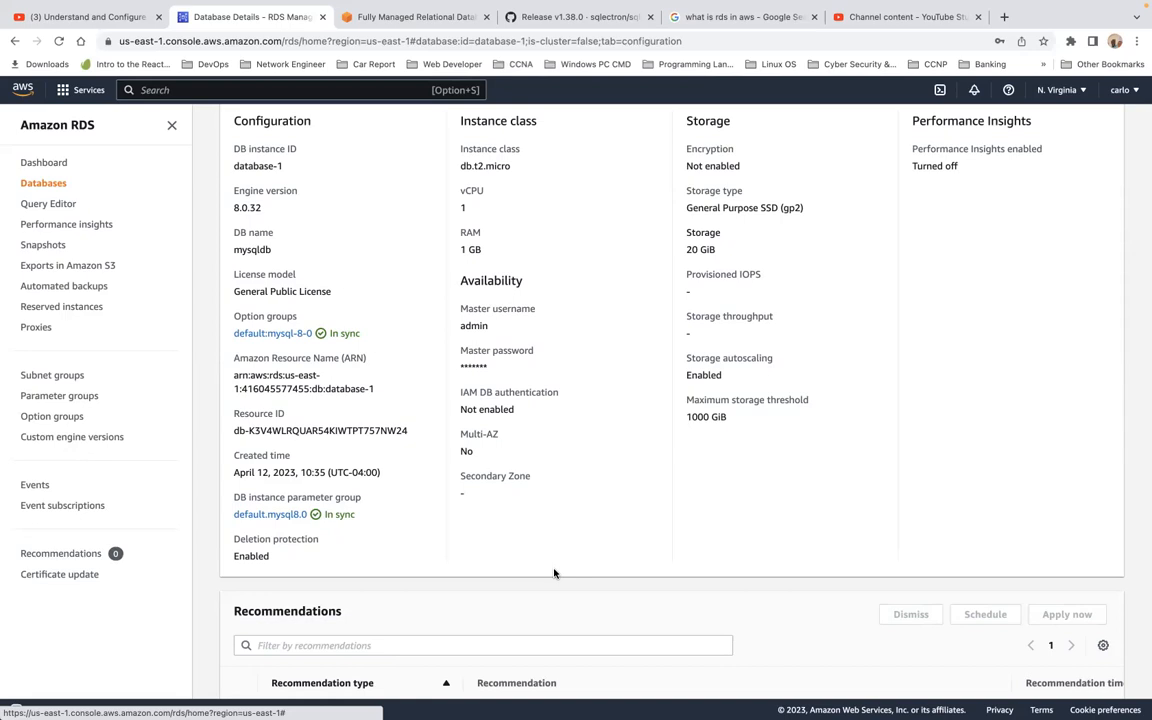
pyautogui.scroll(5, 554, 573)
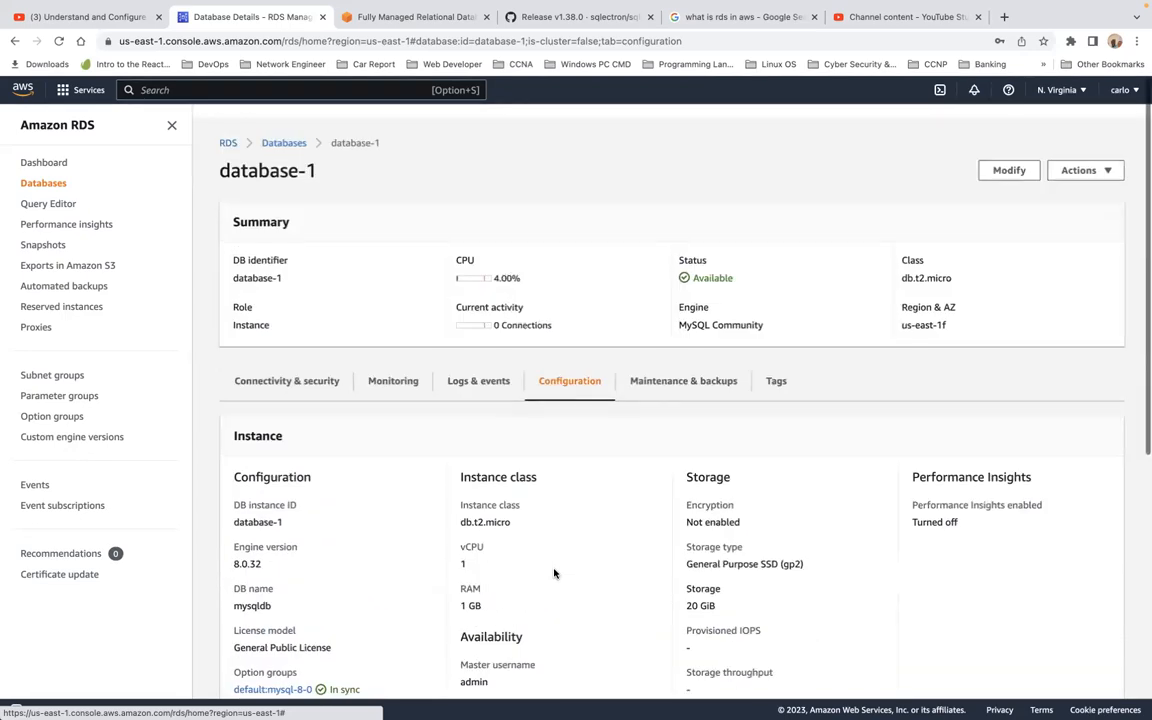
# Open the RDS-SQL-Db security group from the Connectivity & security tab.
pyautogui.click(300, 373)
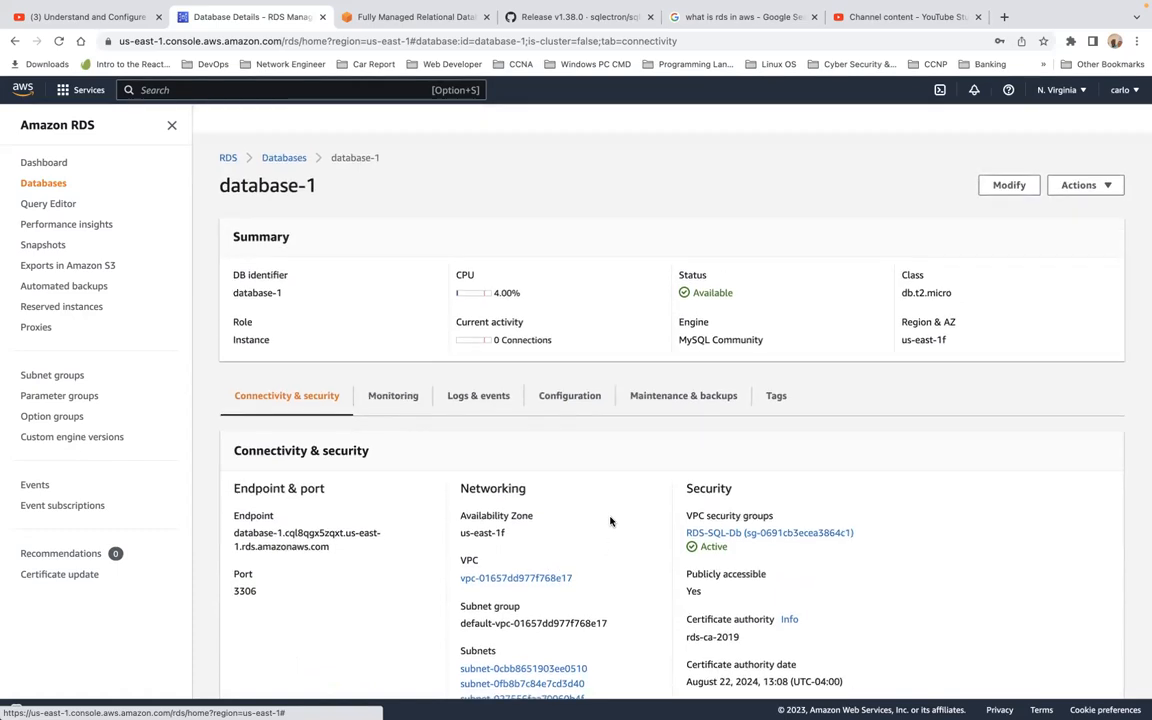
pyautogui.scroll(-3, 611, 521)
pyautogui.scroll(-1, 611, 521)
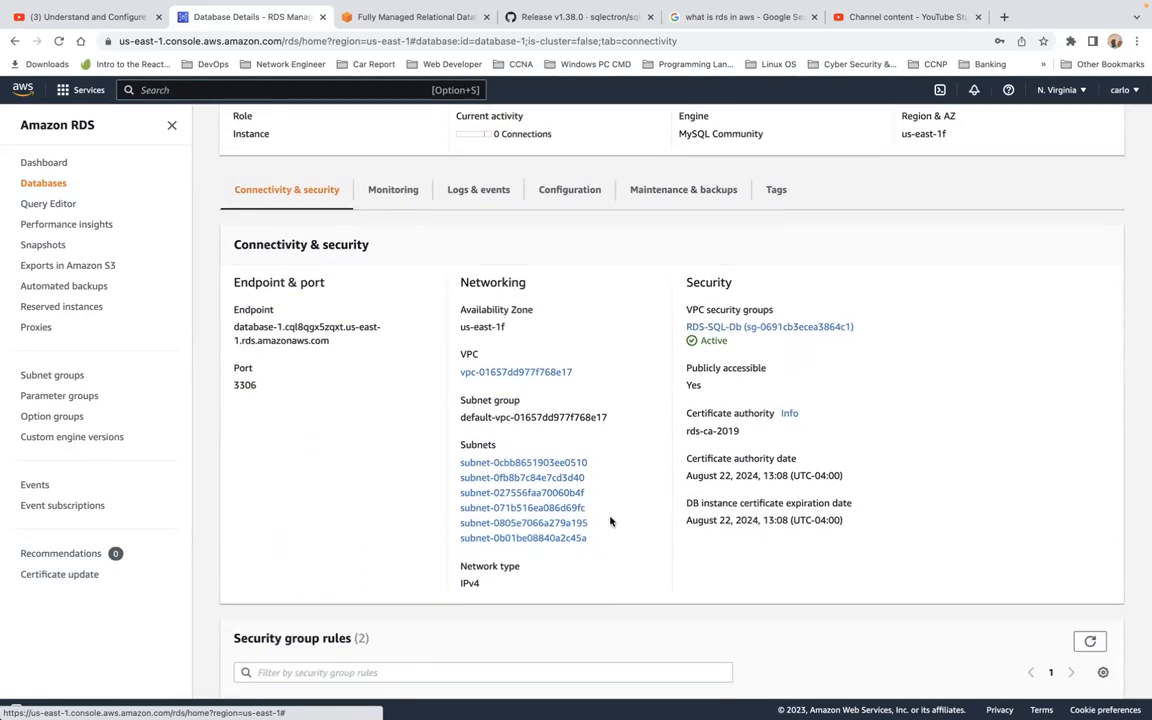
pyautogui.click(792, 328)
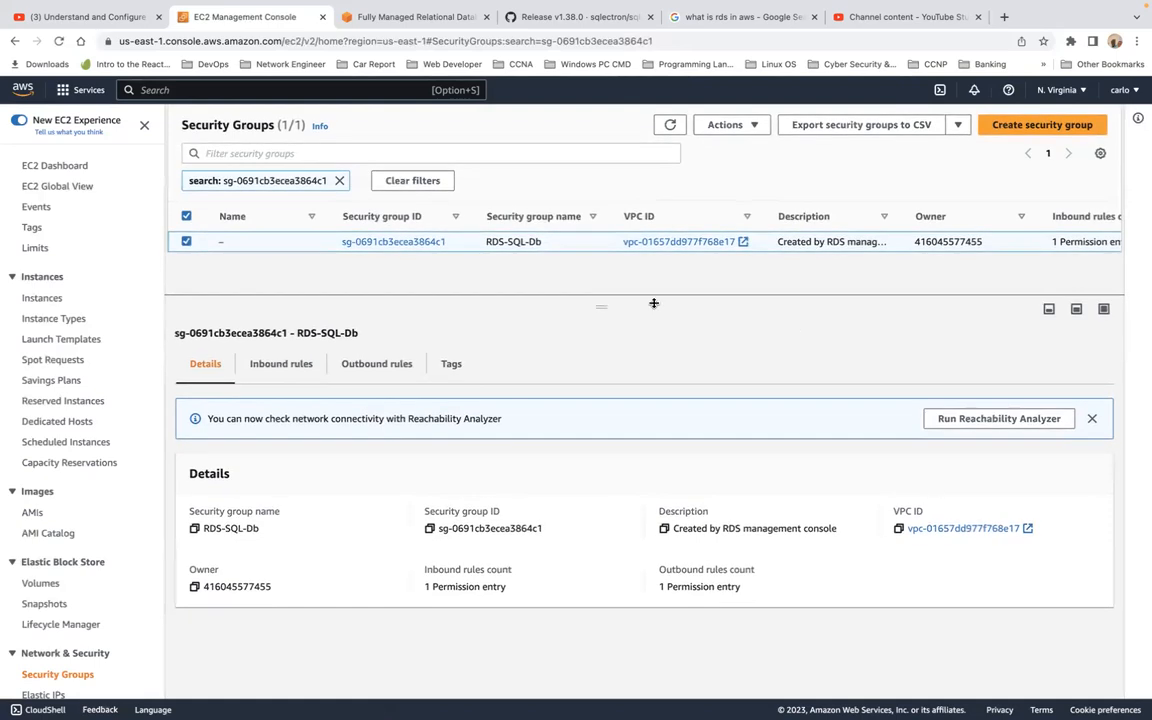
# Inspect RDS-SQL-Db's inbound rules, then open the editor for its MYSQL/Aurora 3306 rule.
pyautogui.click(281, 363)
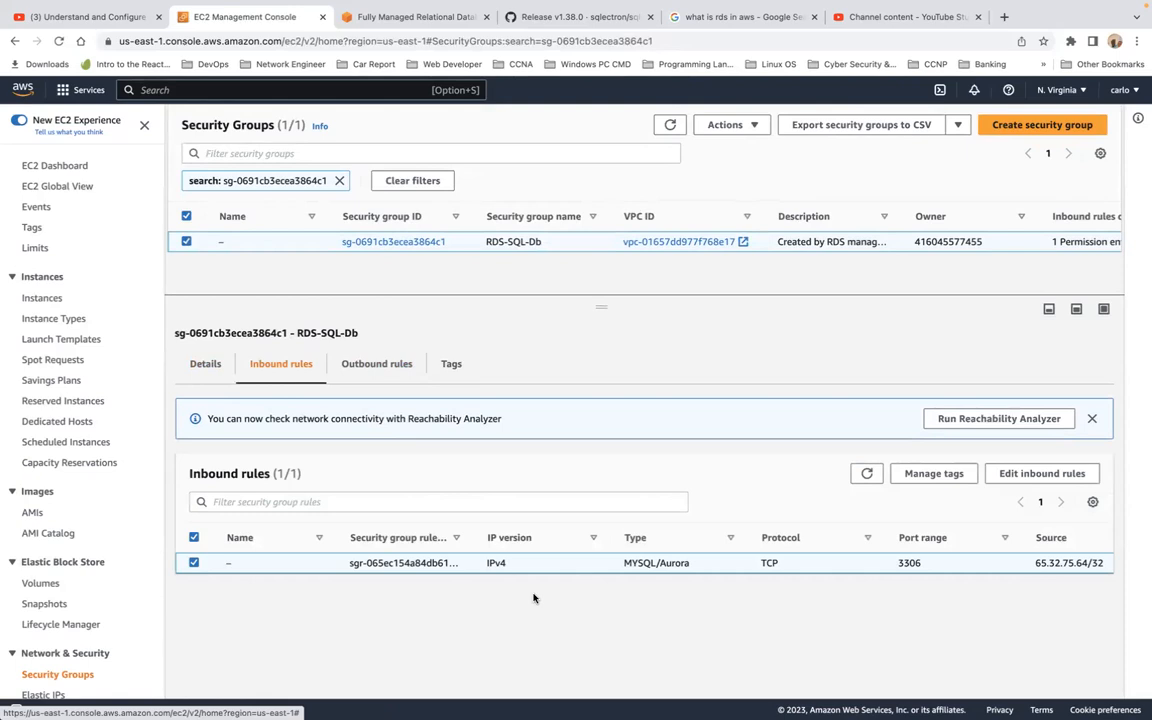
pyautogui.hscroll(3, 598, 568)
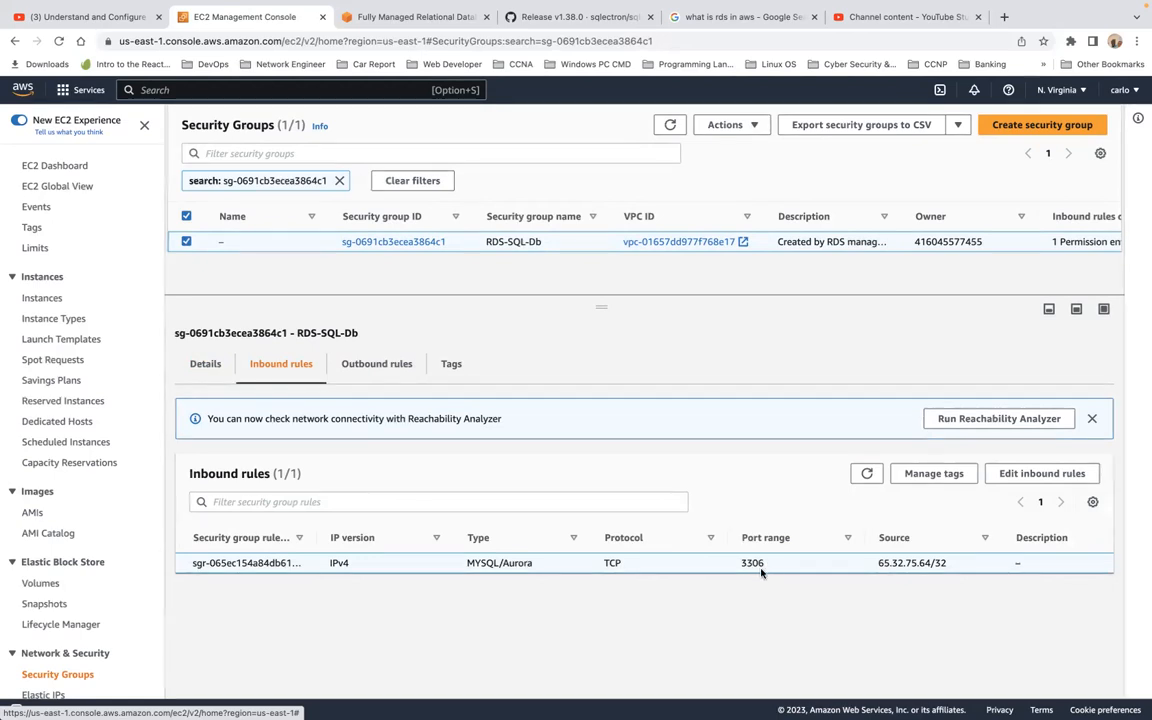
pyautogui.hscroll(2, 802, 568)
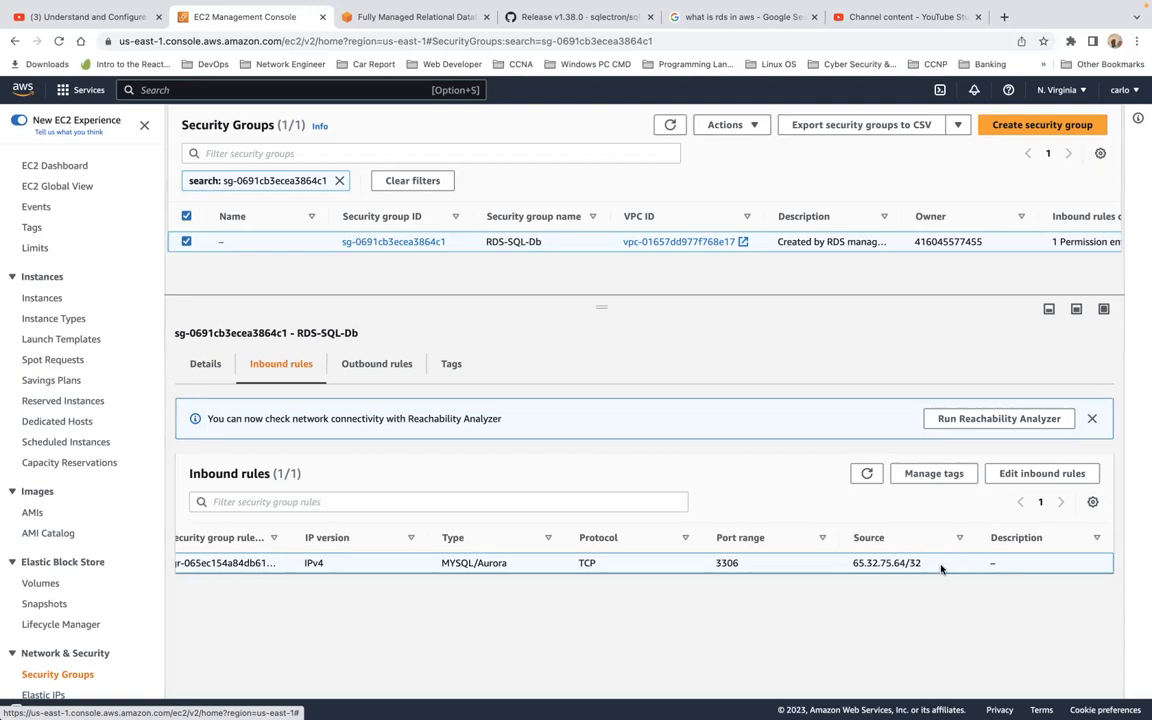
pyautogui.click(1015, 473)
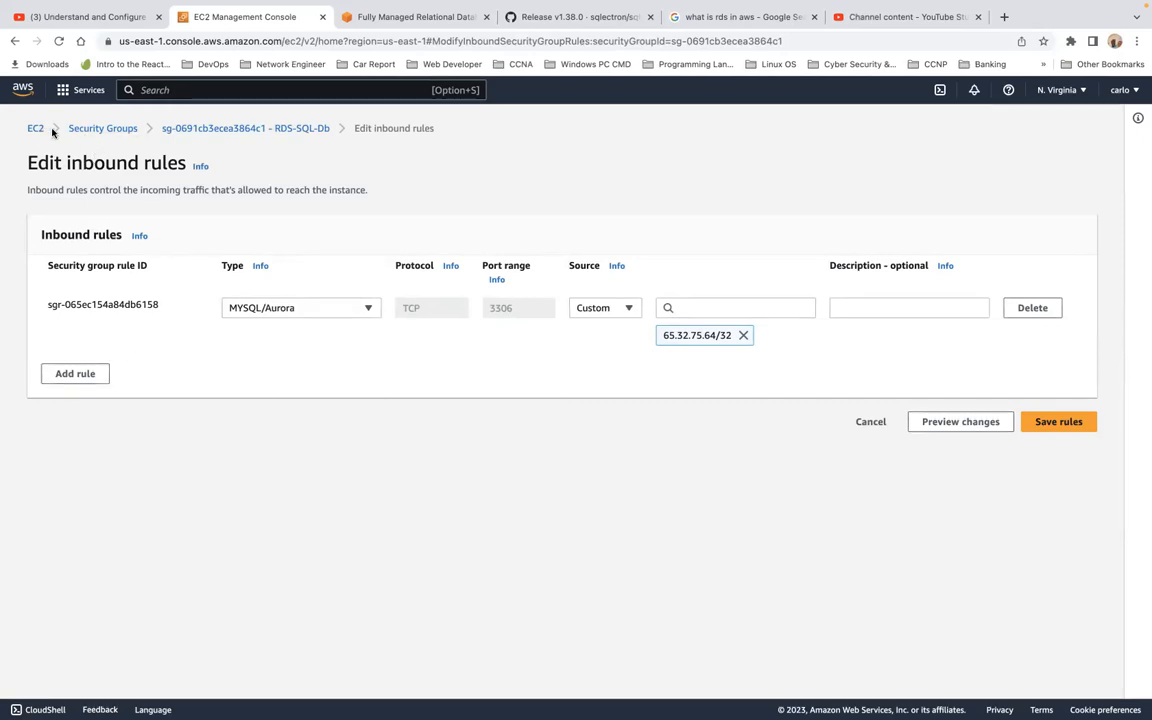
# Go back to the Security Groups list and then the EC2 dashboard.
pyautogui.click(84, 132)
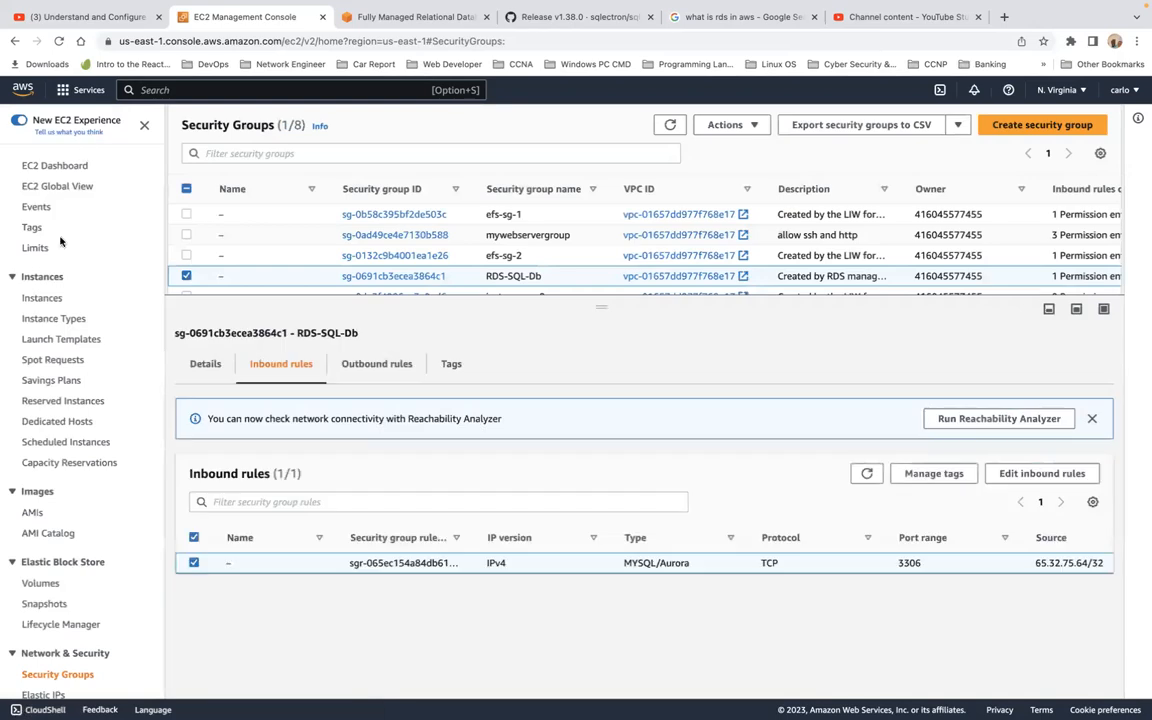
pyautogui.scroll(-5, 56, 406)
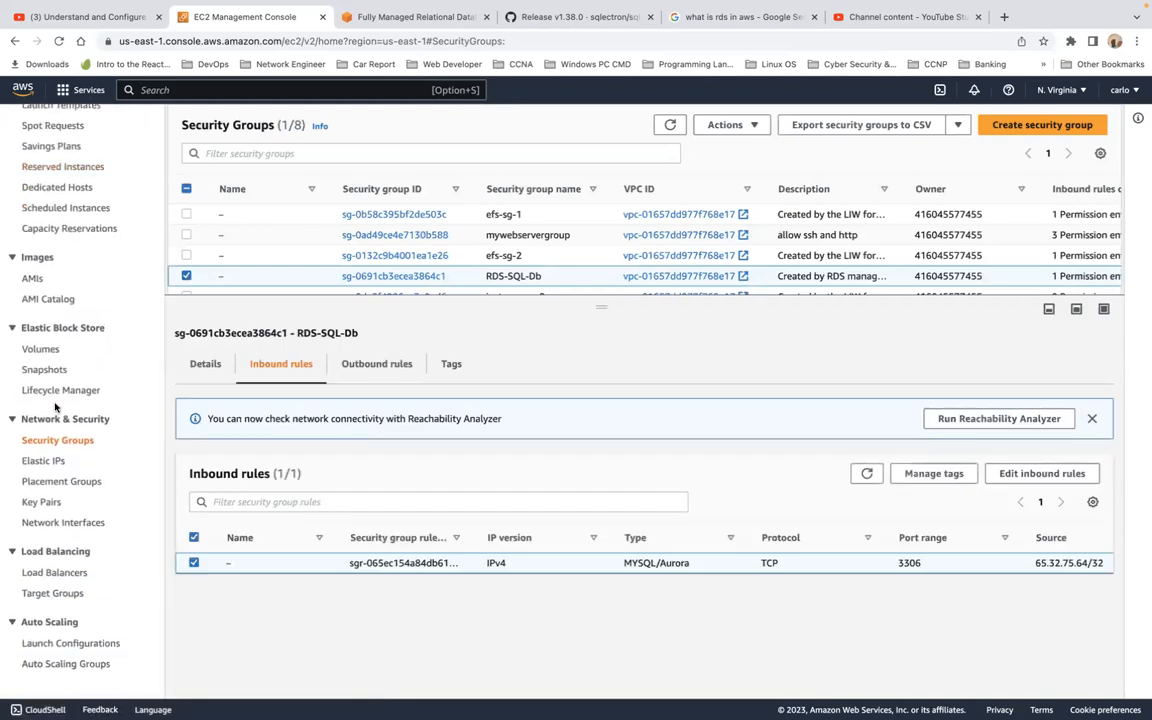
pyautogui.scroll(5, 55, 406)
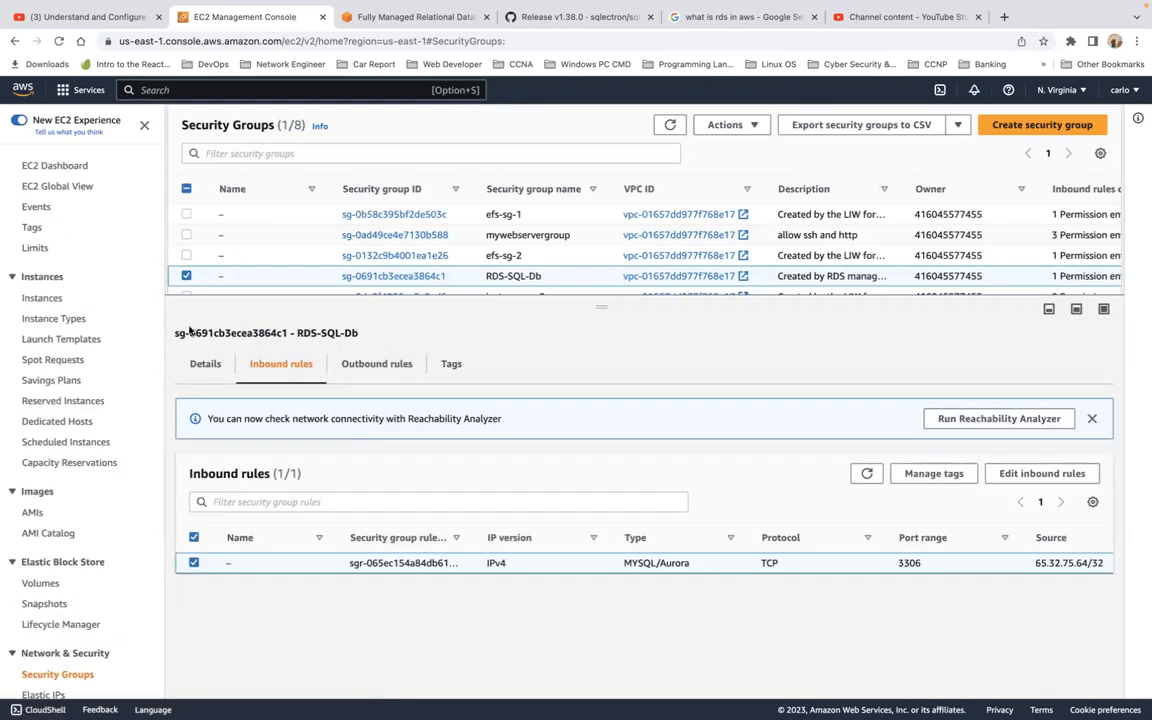
pyautogui.click(55, 167)
pyautogui.scroll(-5, 64, 336)
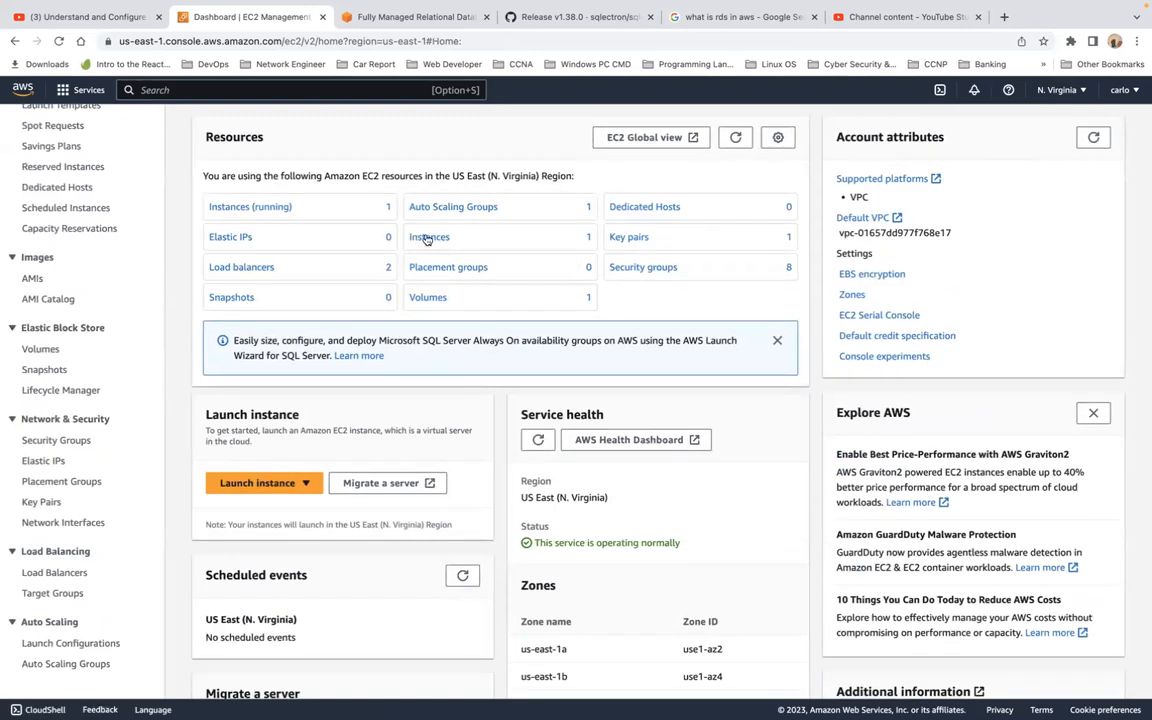
# Search 'rds' to reach the RDS dashboard and open the DB Instances list.
pyautogui.click(326, 91)
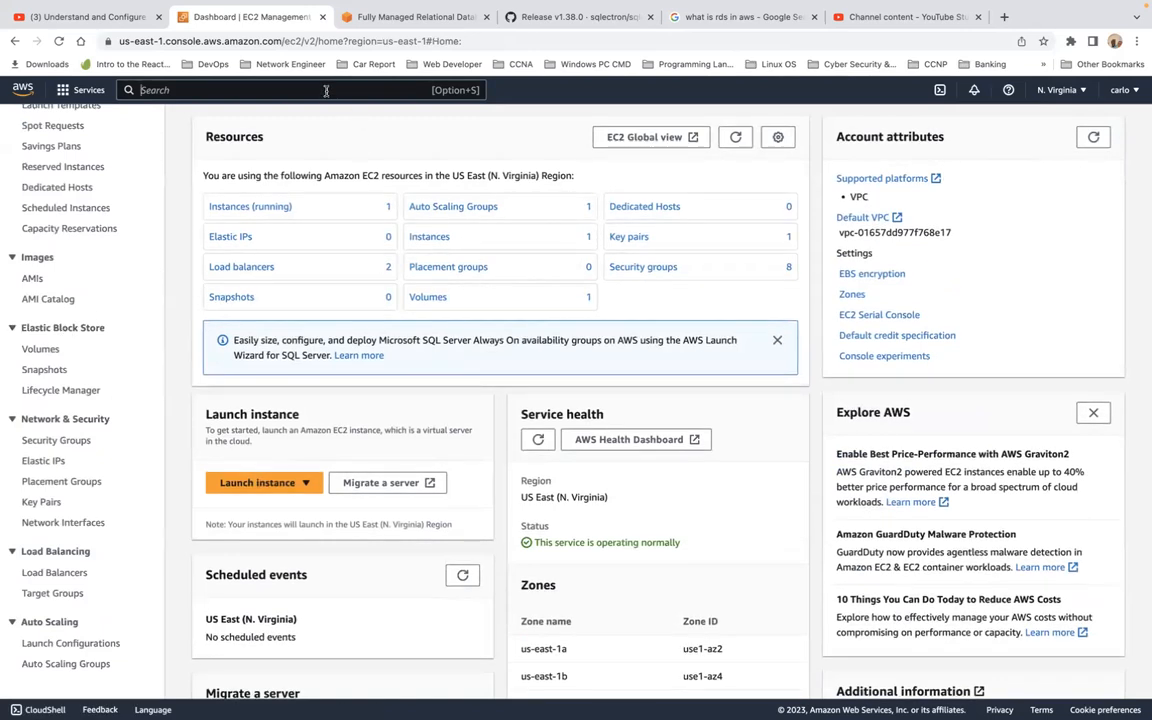
pyautogui.write('rds')
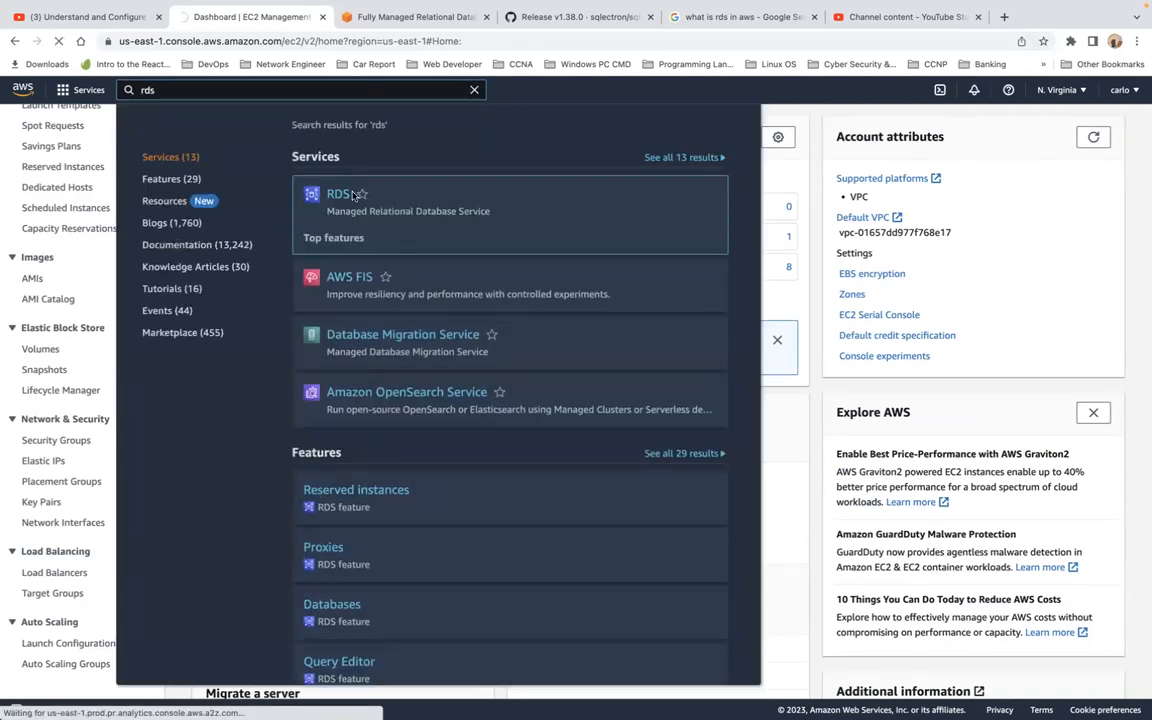
pyautogui.click(344, 196)
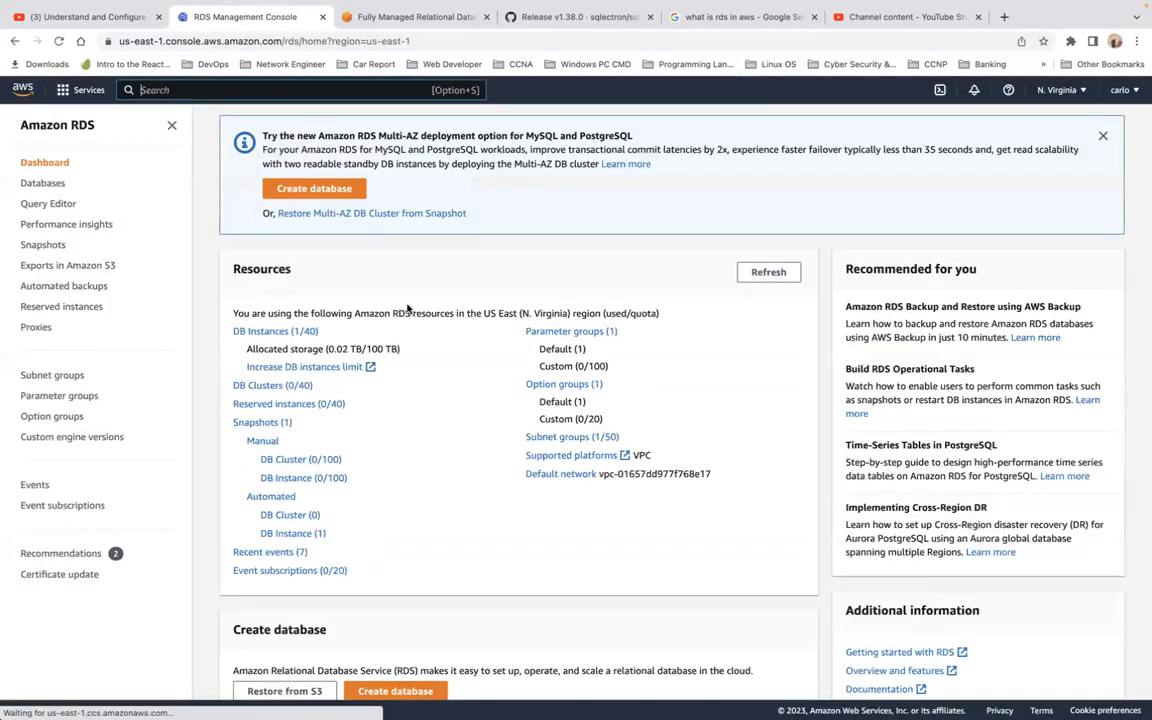
pyautogui.scroll(-1, 353, 228)
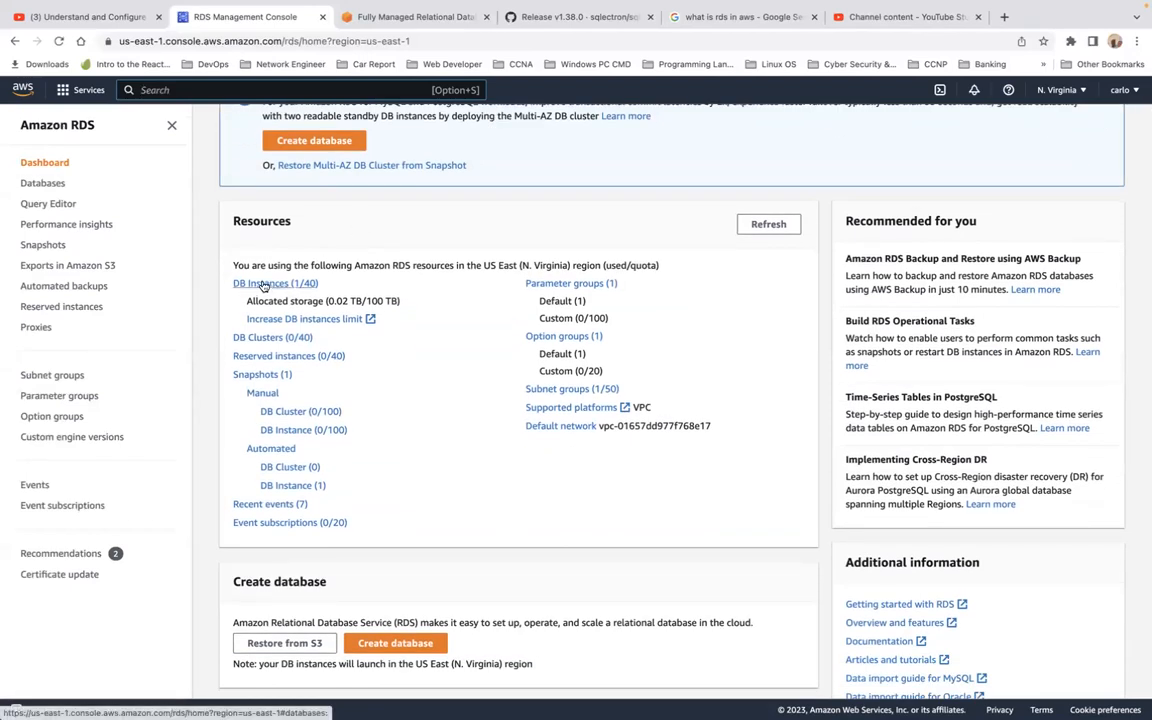
pyautogui.scroll(-5, 325, 385)
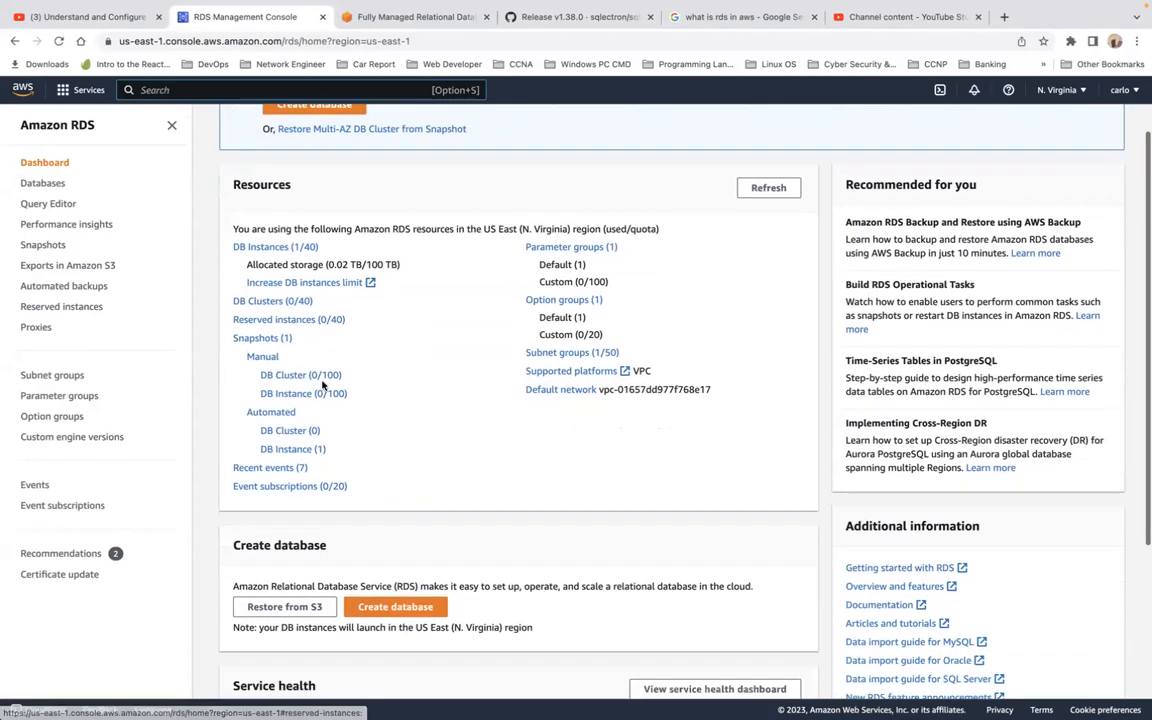
pyautogui.scroll(7, 322, 385)
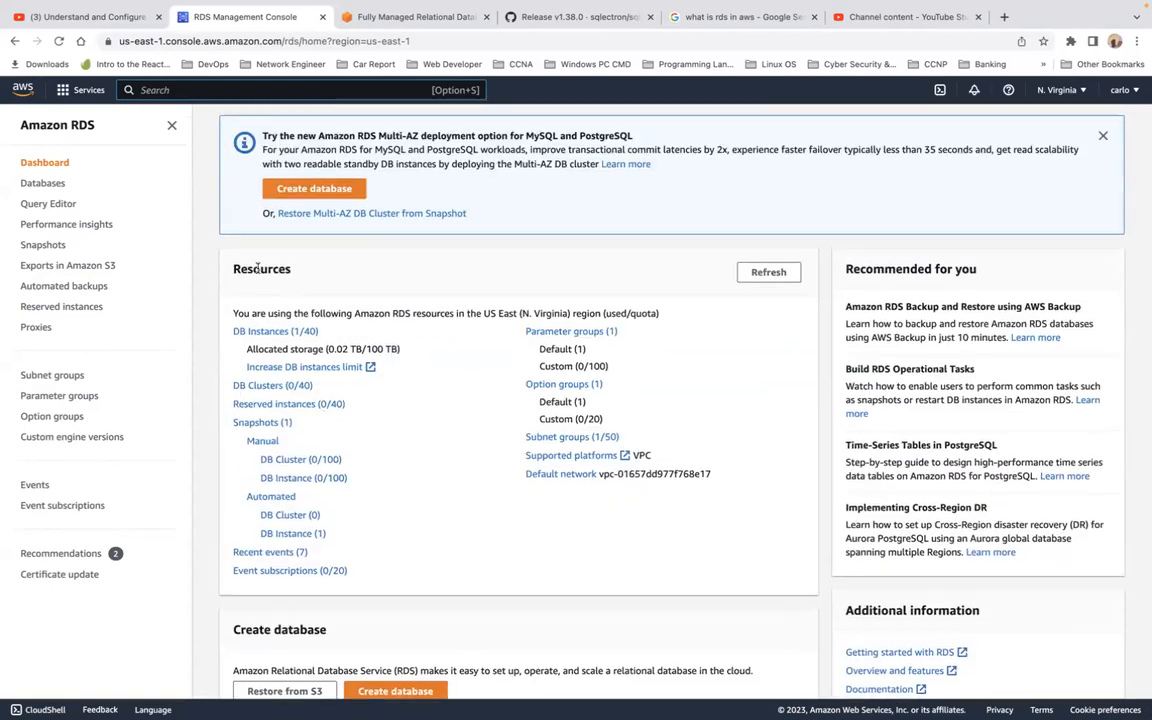
pyautogui.click(268, 333)
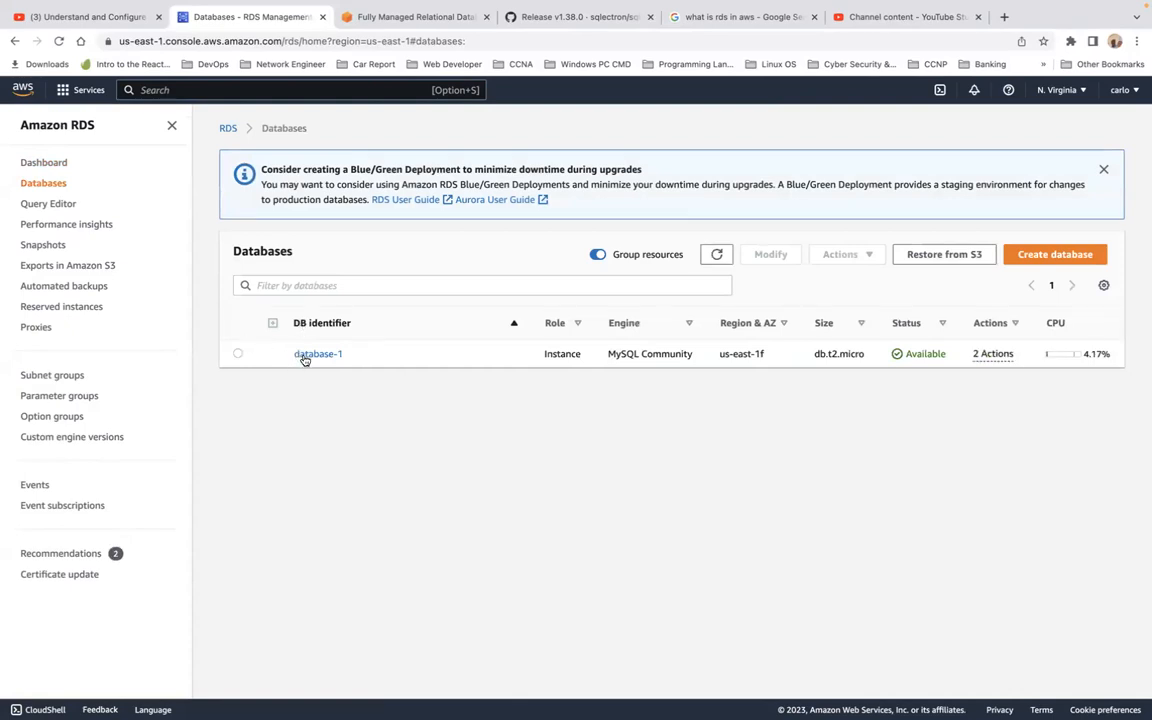
# Open database-1 and review its connectivity, security group rules and replication sections.
pyautogui.click(239, 355)
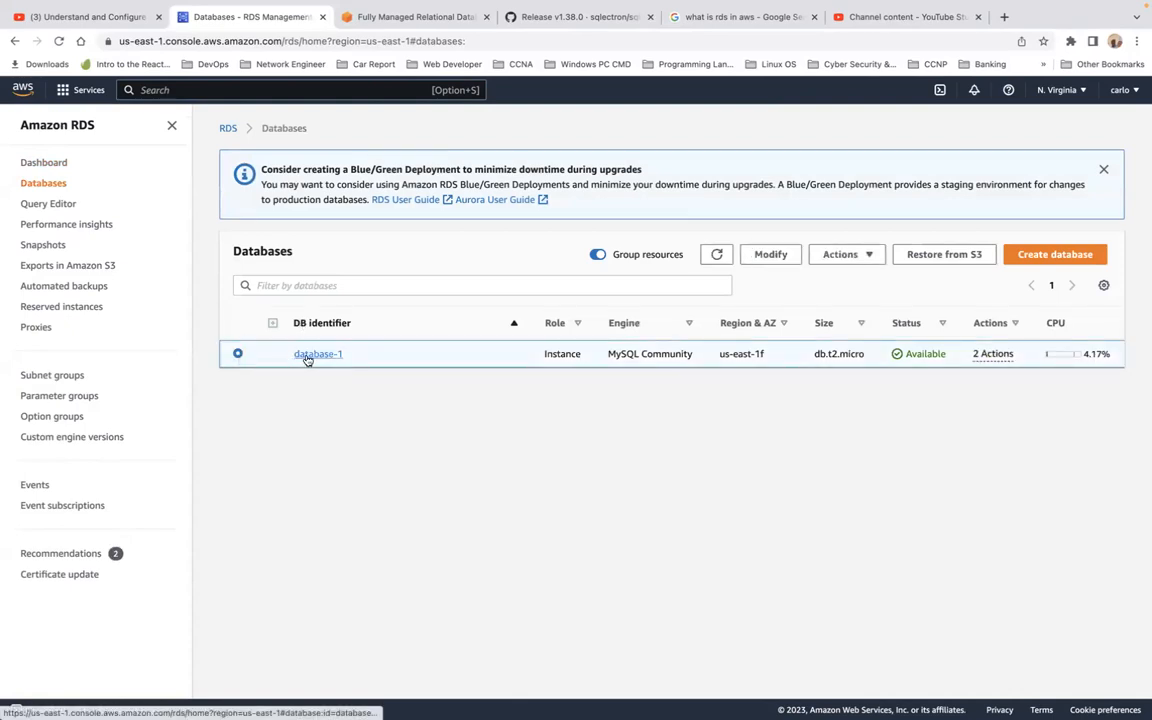
pyautogui.click(307, 356)
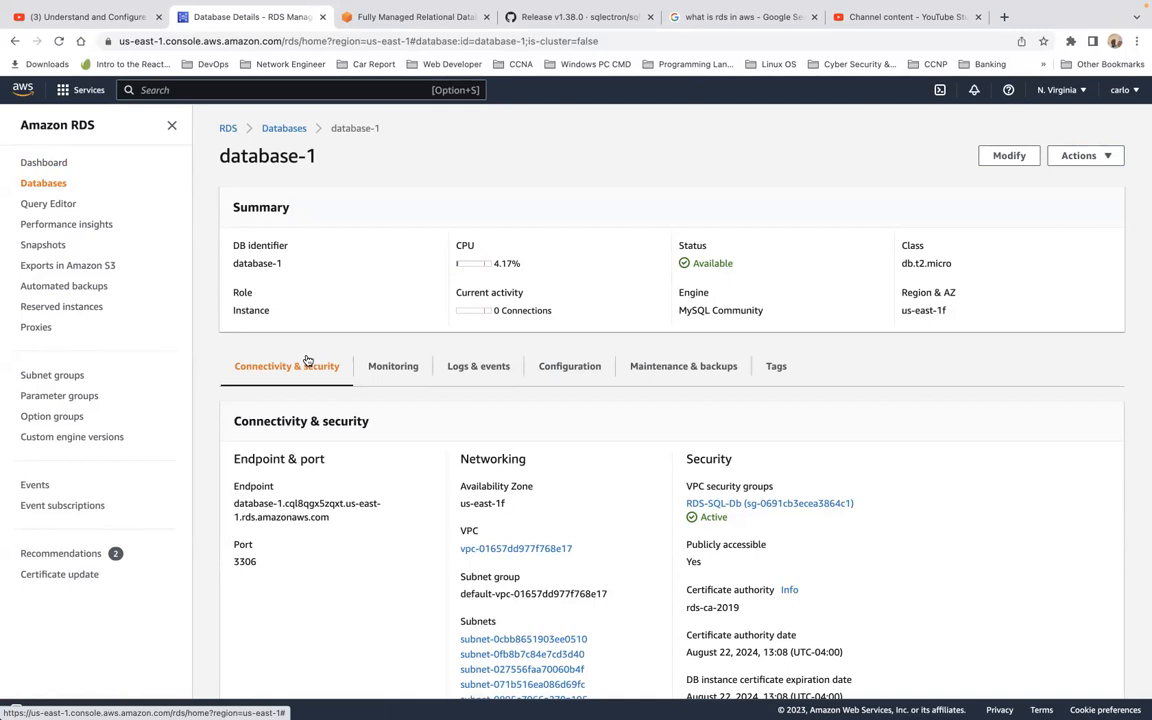
pyautogui.scroll(-5, 308, 360)
pyautogui.scroll(-3, 308, 360)
pyautogui.scroll(-1, 306, 359)
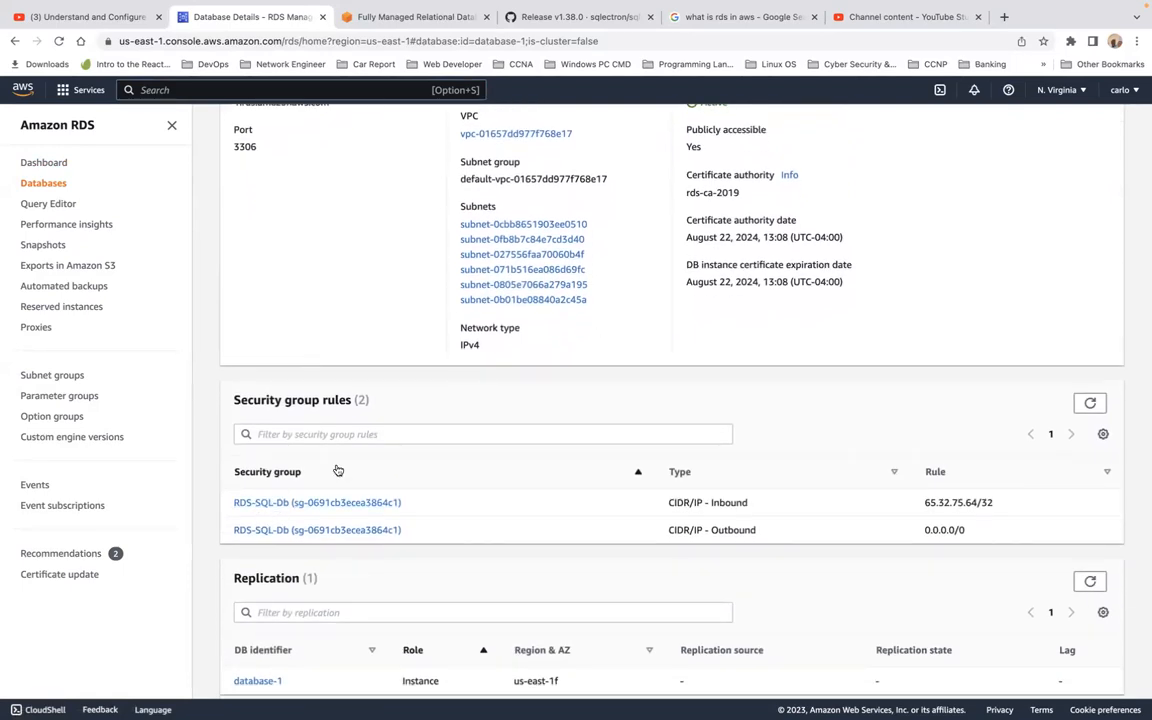
pyautogui.scroll(-4, 338, 471)
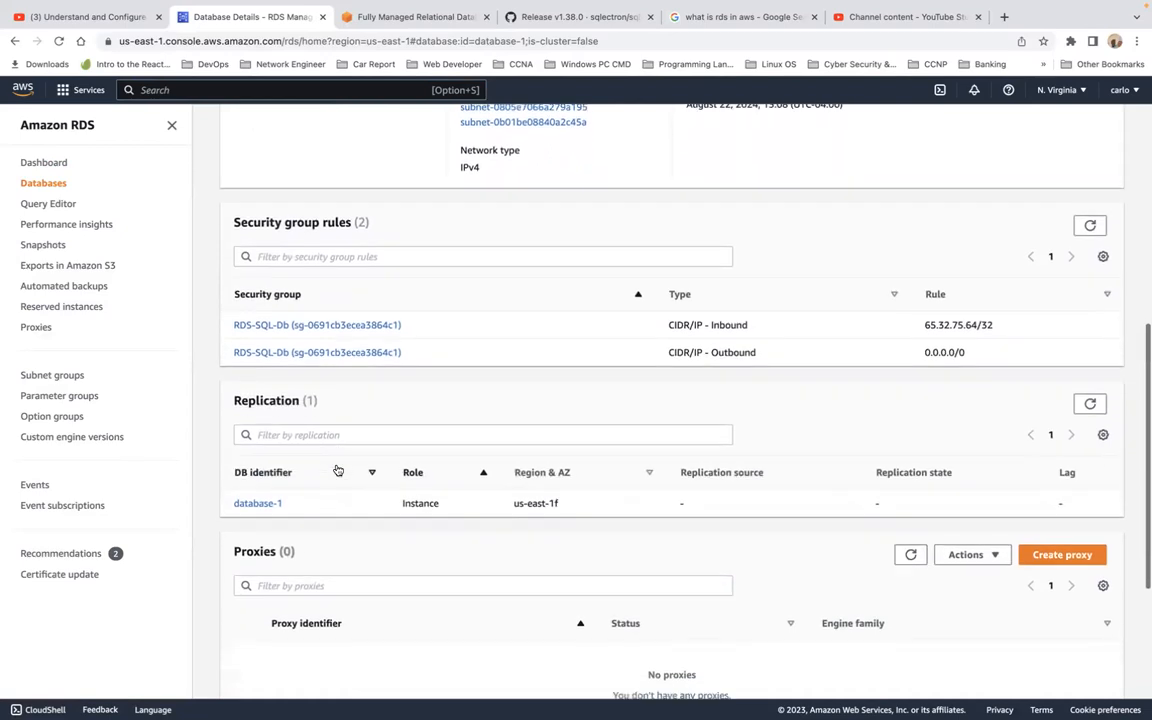
pyautogui.scroll(5, 345, 535)
pyautogui.scroll(8, 345, 537)
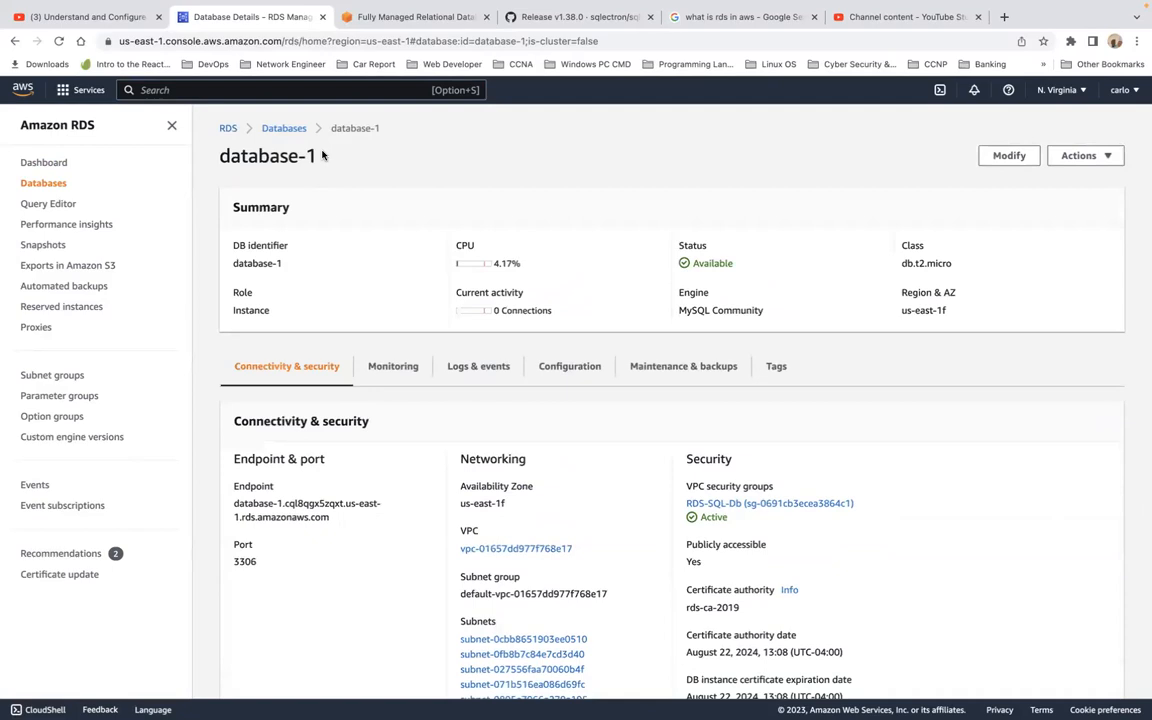
# Select database-1's heading, then navigate via the RDS dashboard back to Databases.
pyautogui.moveTo(322, 157); pyautogui.dragTo(220, 167)
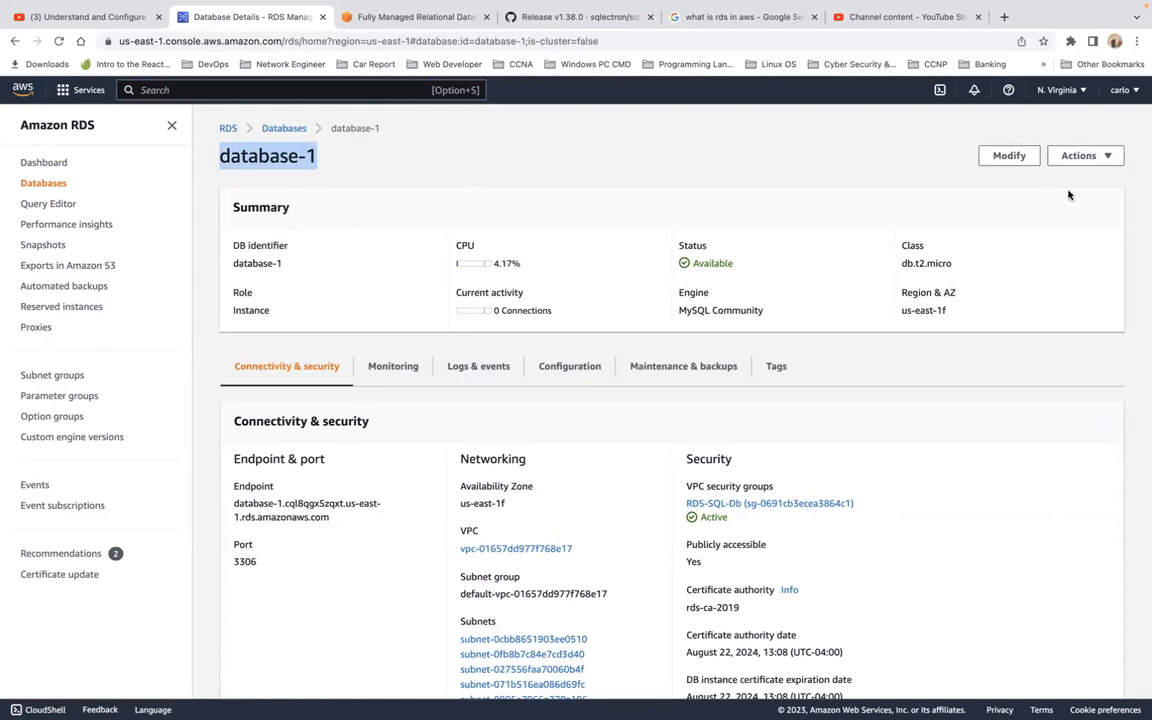
pyautogui.scroll(-1, 1045, 266)
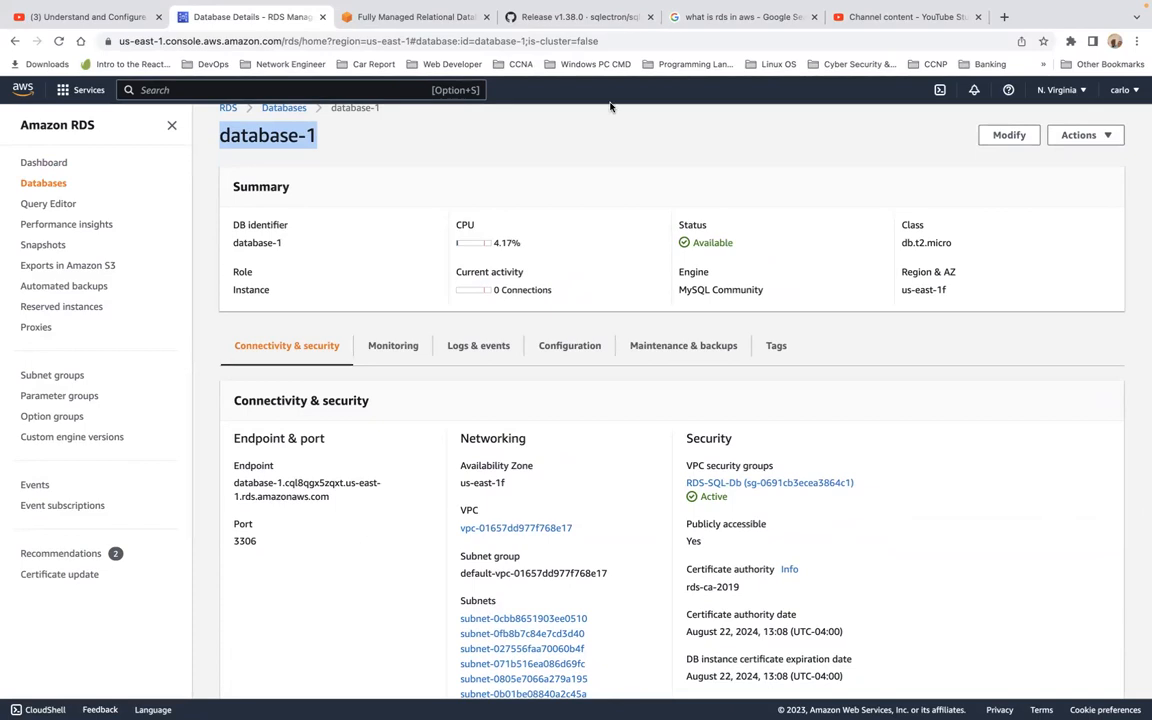
pyautogui.click(43, 184)
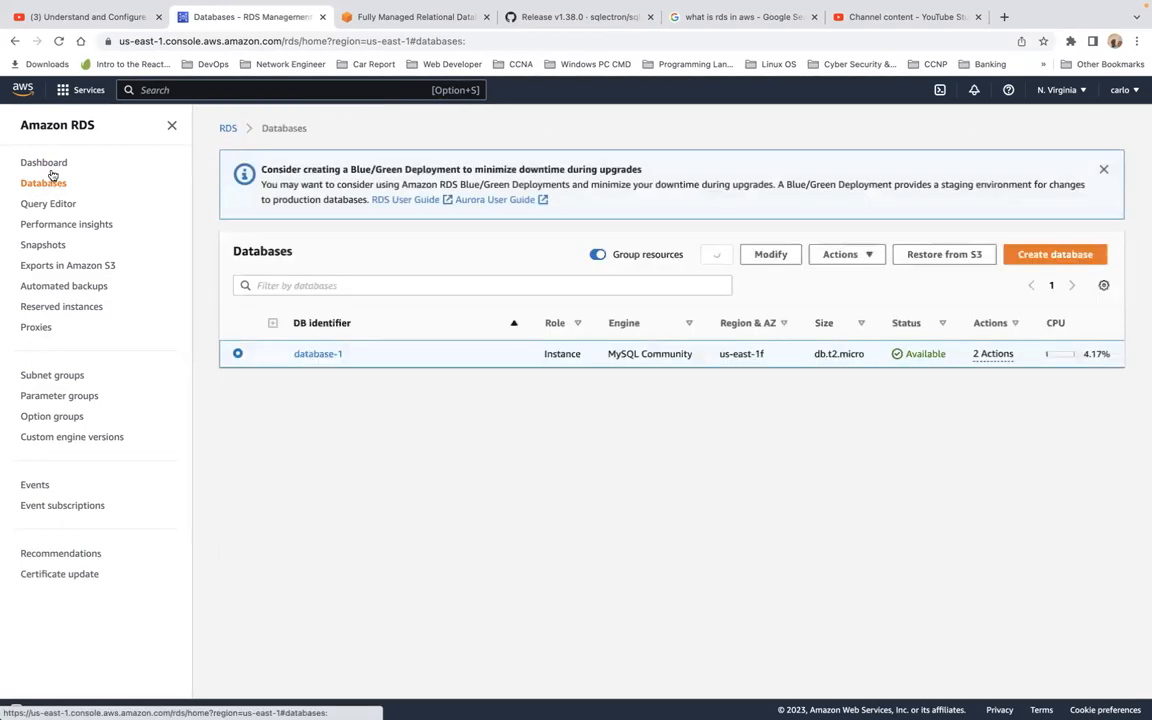
pyautogui.click(44, 163)
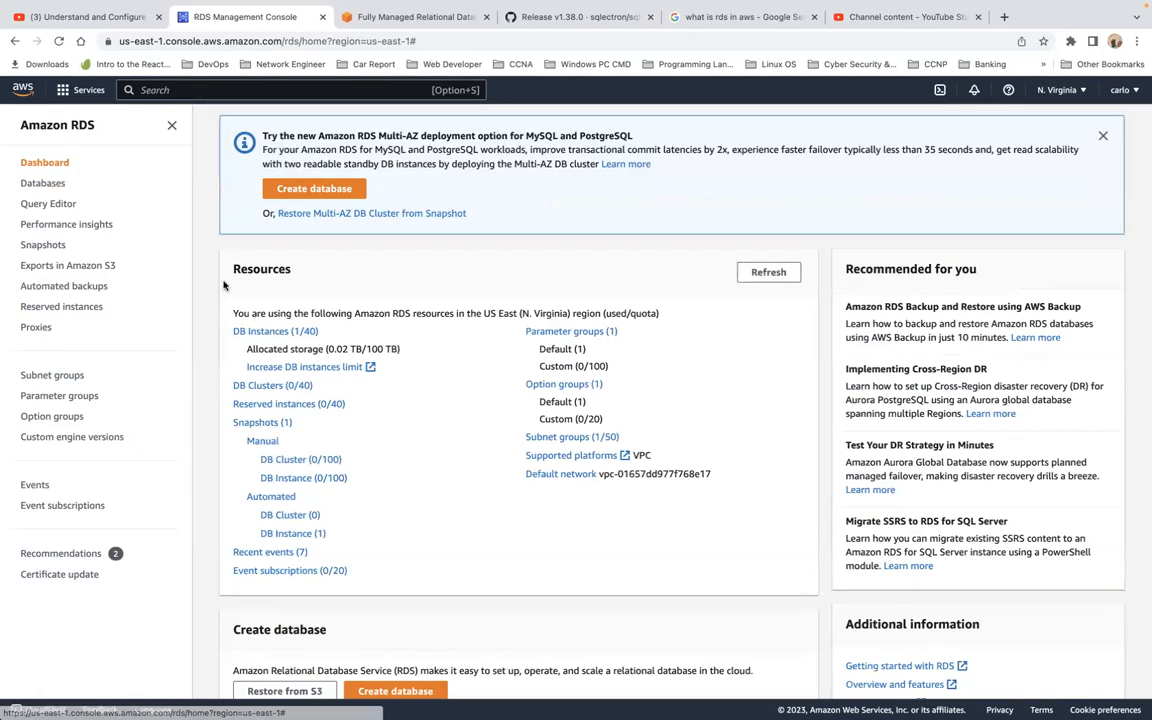
pyautogui.scroll(-5, 494, 459)
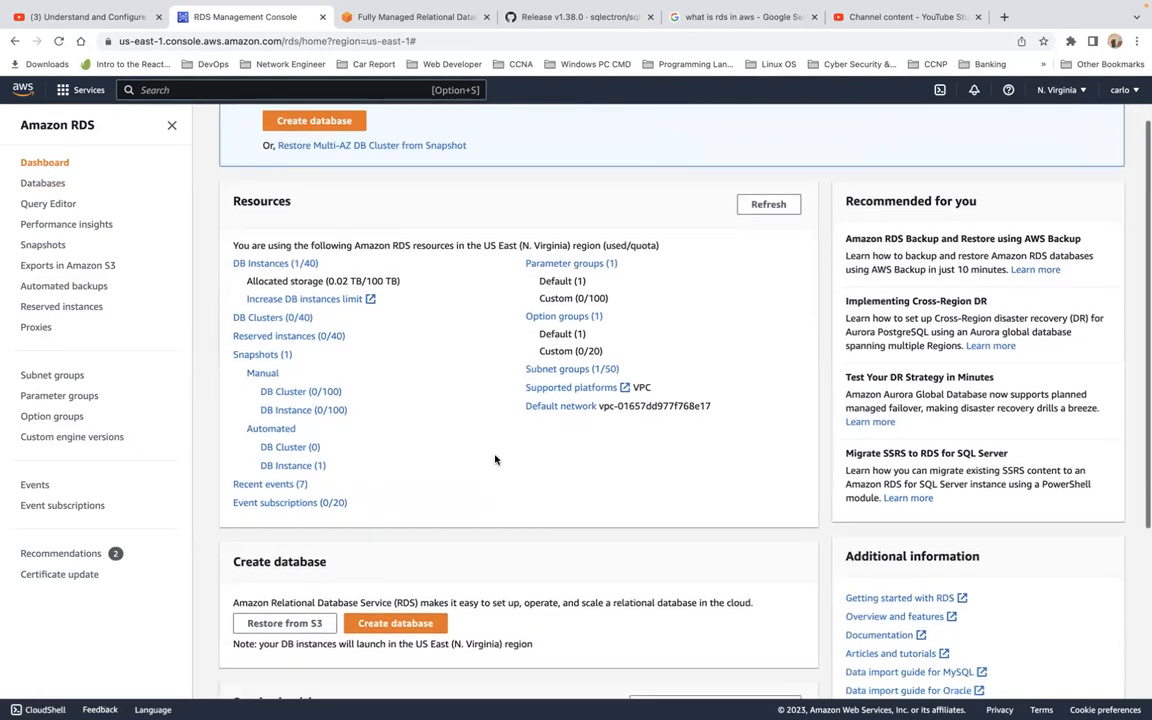
pyautogui.scroll(-1, 496, 458)
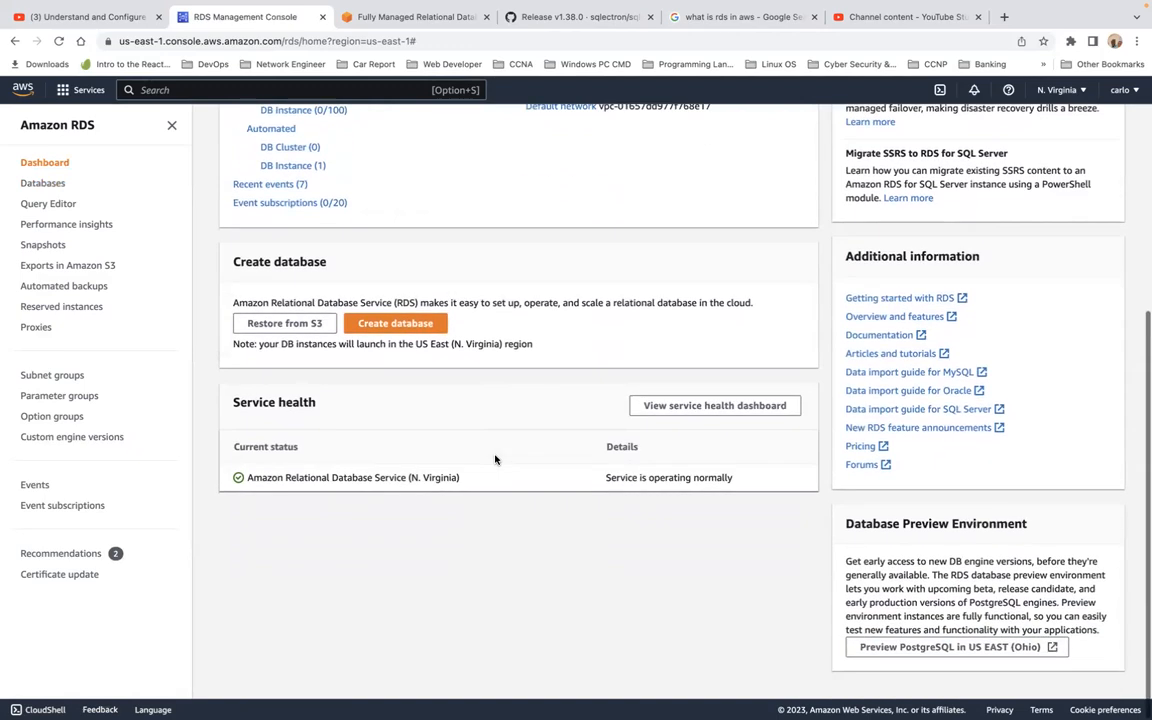
pyautogui.scroll(5, 496, 458)
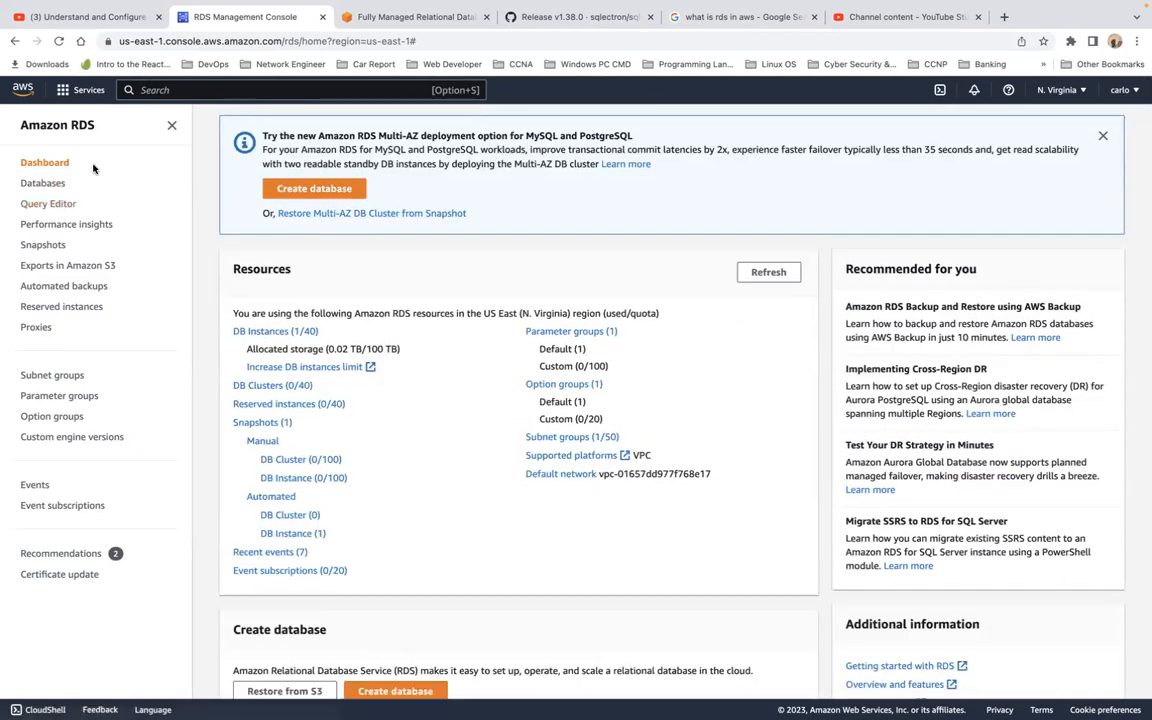
pyautogui.click(47, 190)
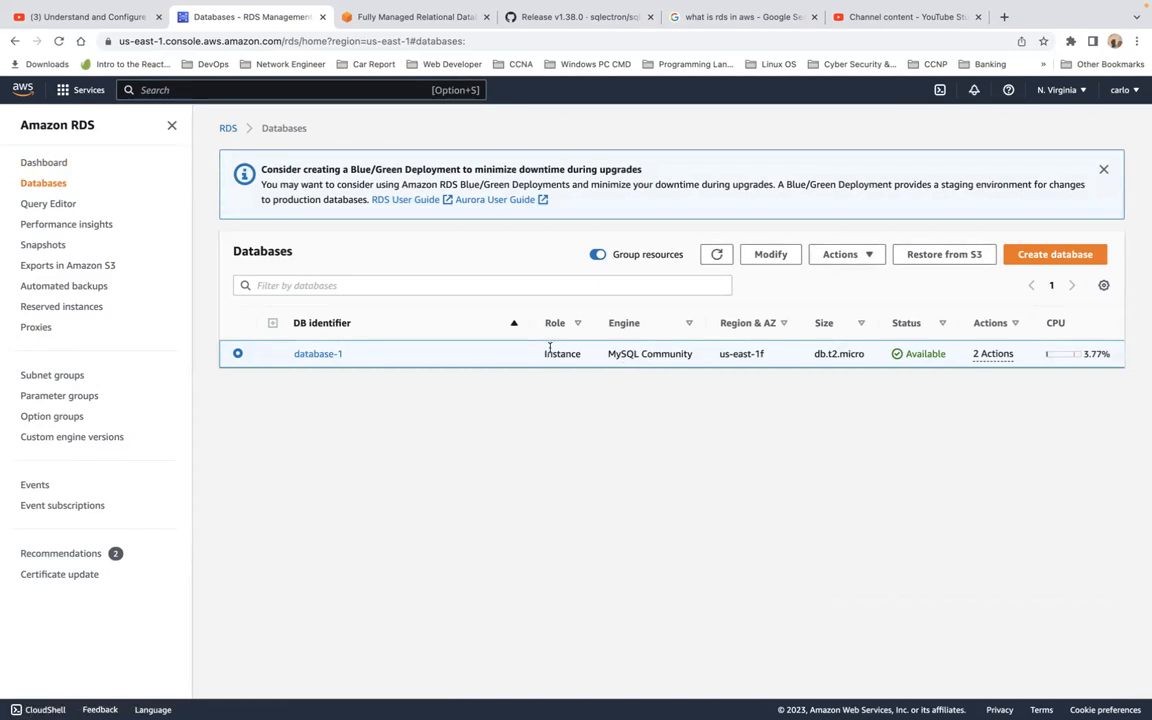
# Review database-1's Modify DB instance form, select its identifier, then show all windows.
pyautogui.click(771, 256)
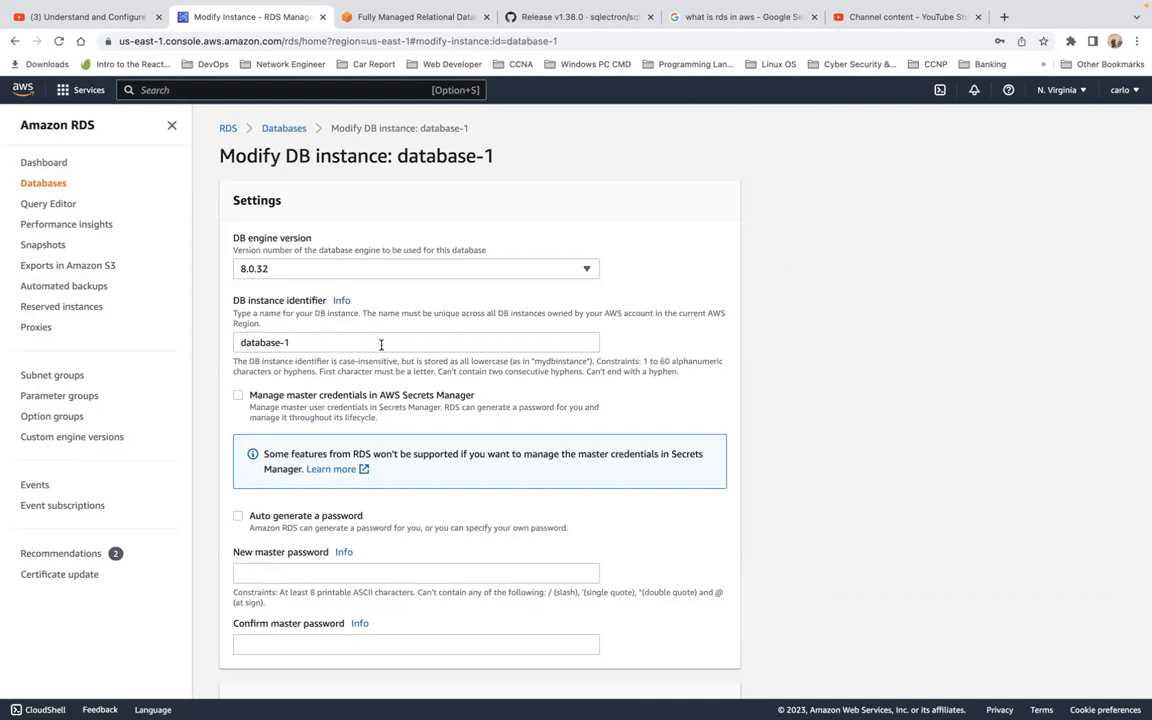
pyautogui.scroll(-1, 380, 342)
pyautogui.scroll(-3, 380, 350)
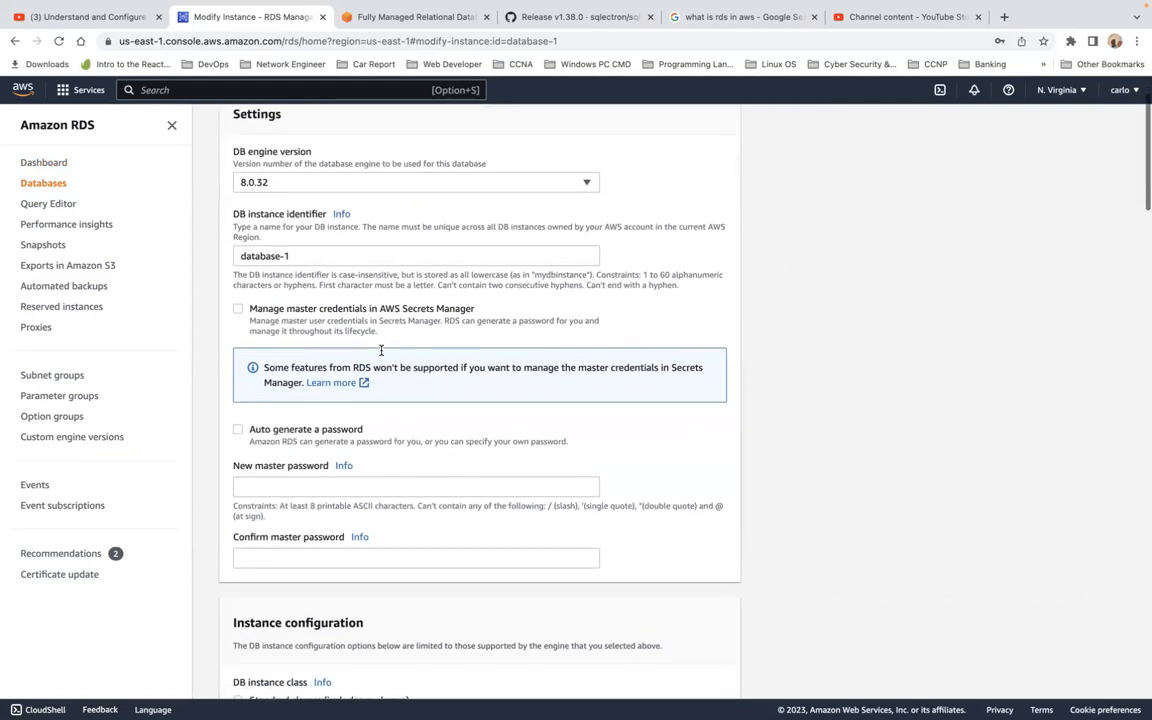
pyautogui.scroll(-10, 381, 350)
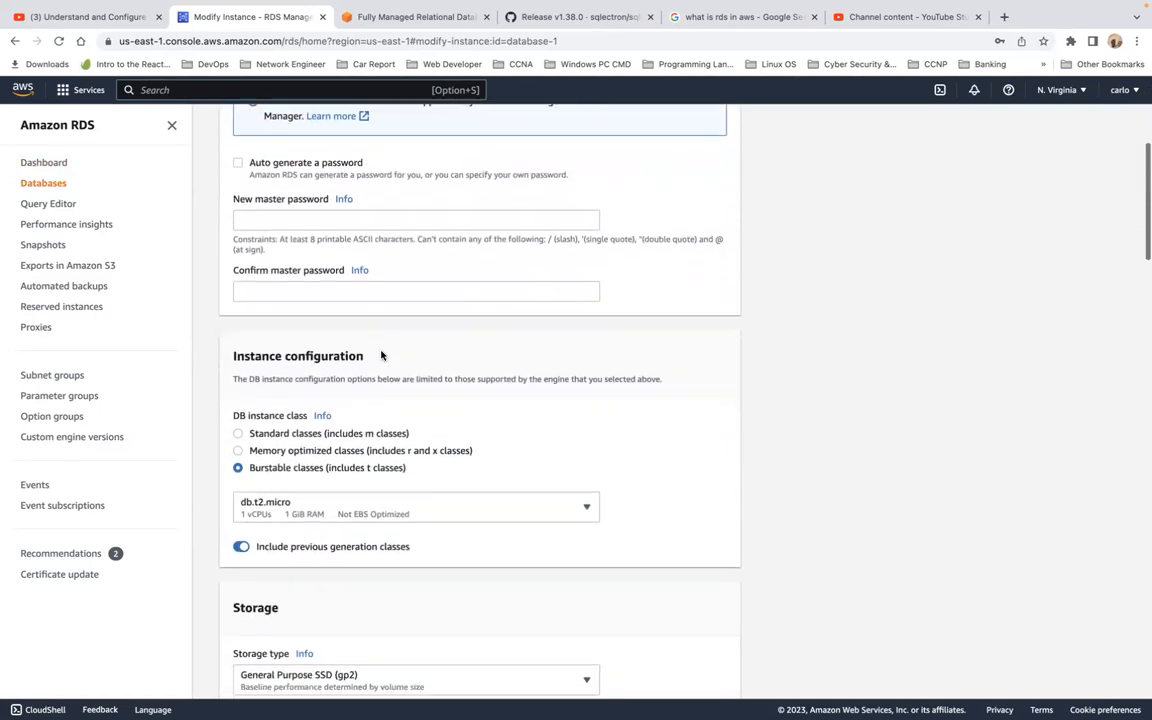
pyautogui.scroll(-15, 381, 354)
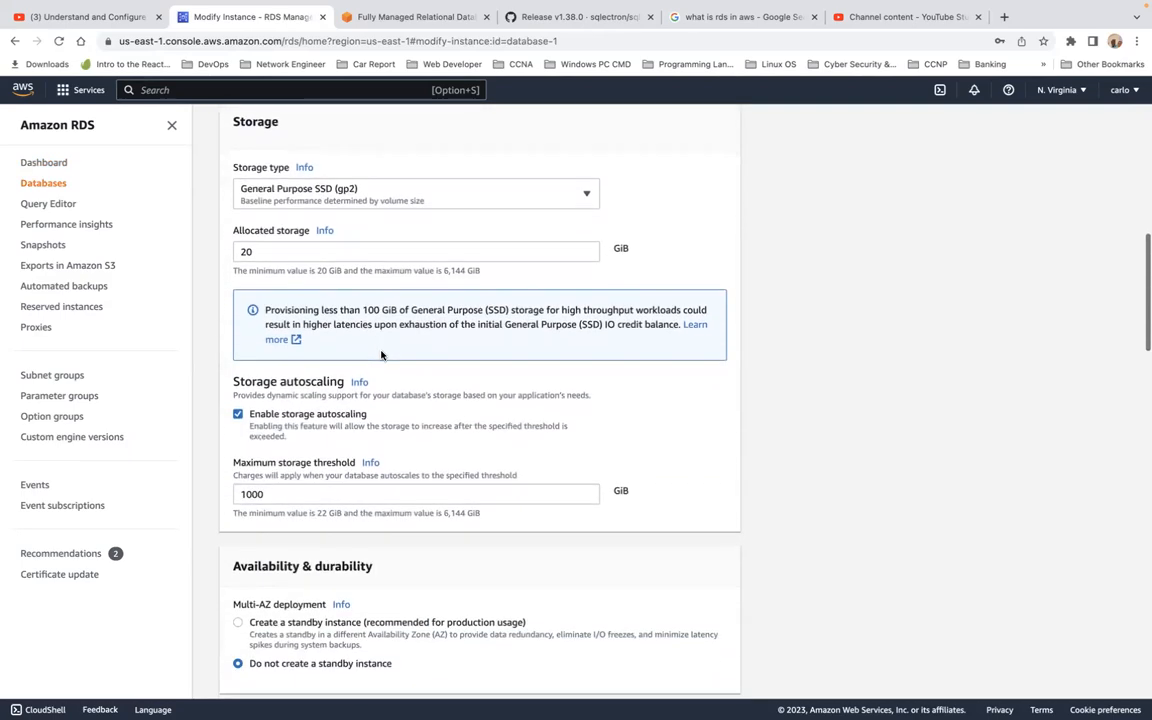
pyautogui.scroll(-11, 381, 355)
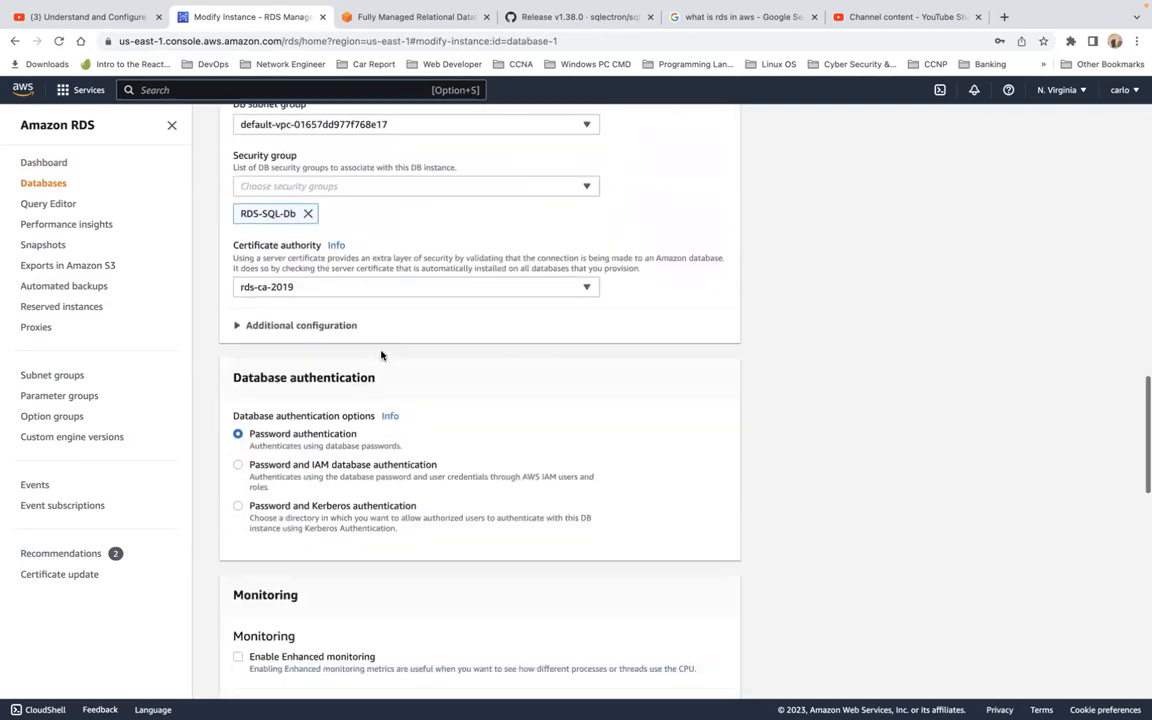
pyautogui.scroll(20, 381, 355)
pyautogui.scroll(-1, 381, 355)
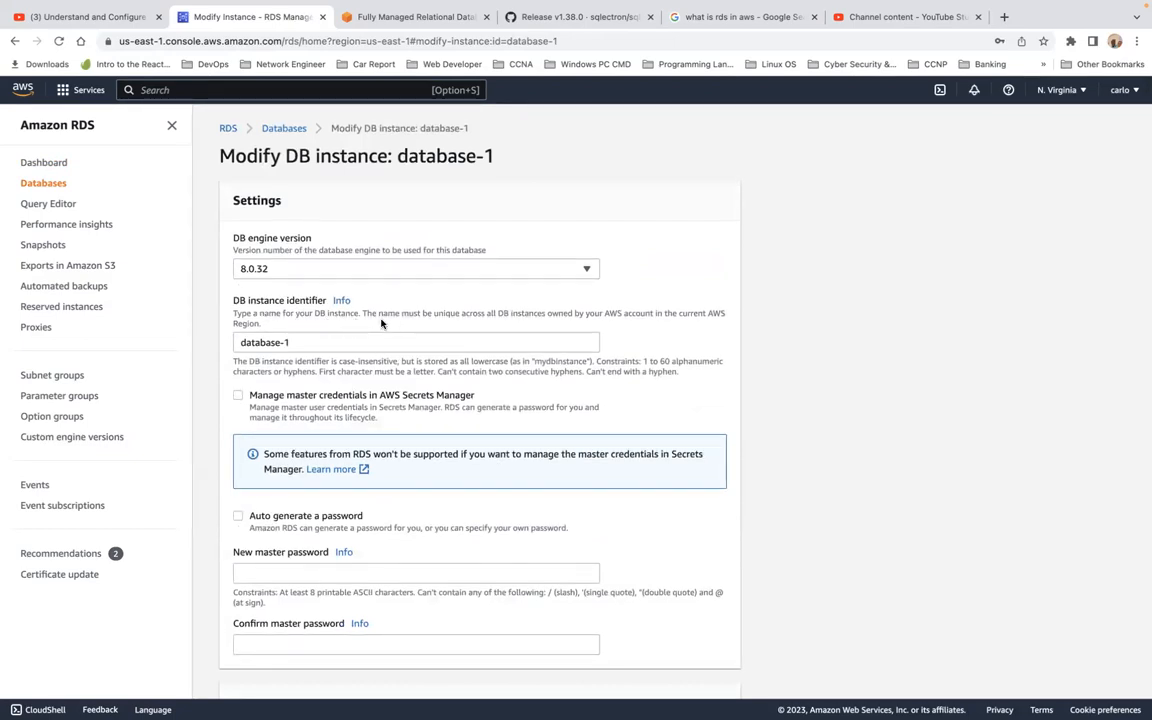
pyautogui.tripleClick(329, 341)
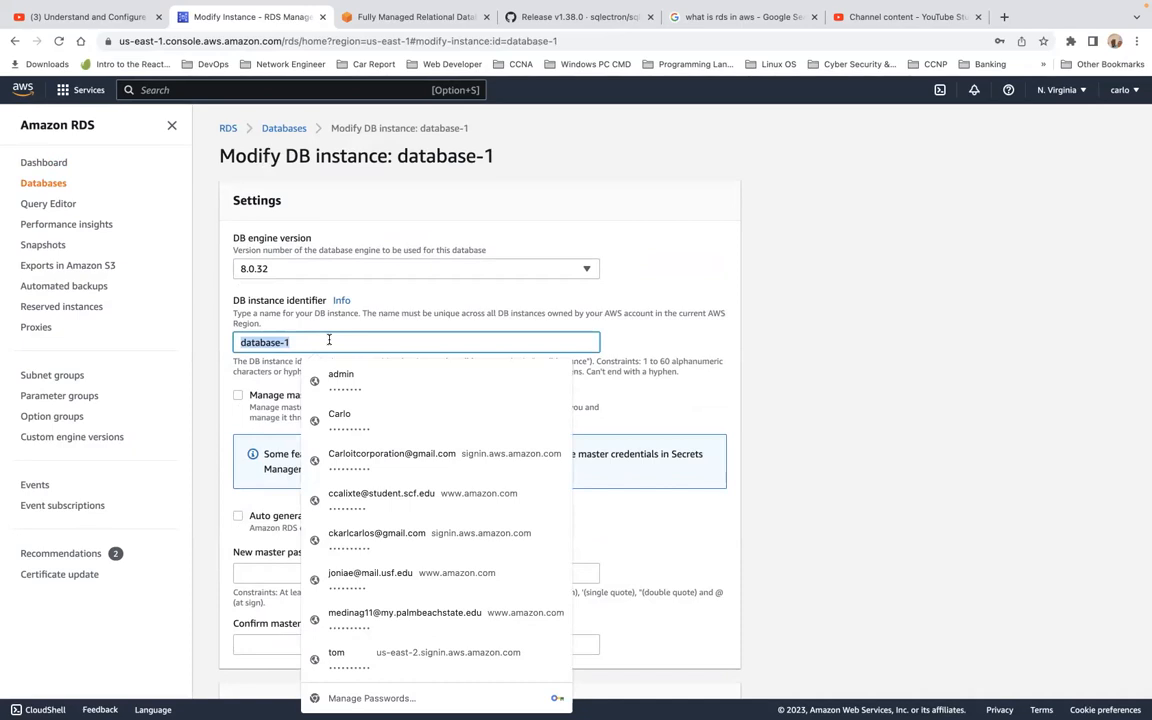
pyautogui.hotkey('ctrl', 'Up')
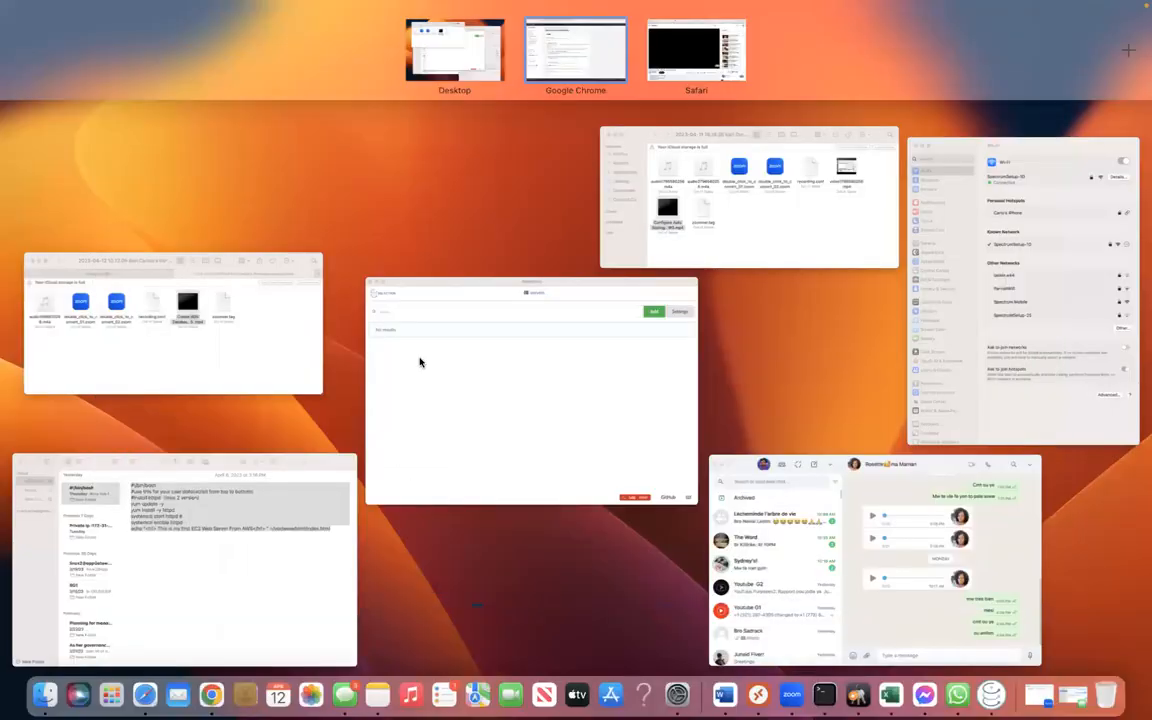
# Add a Sqlectron connection named database-1 with MySQL type, then return to Chrome.
pyautogui.click(666, 357)
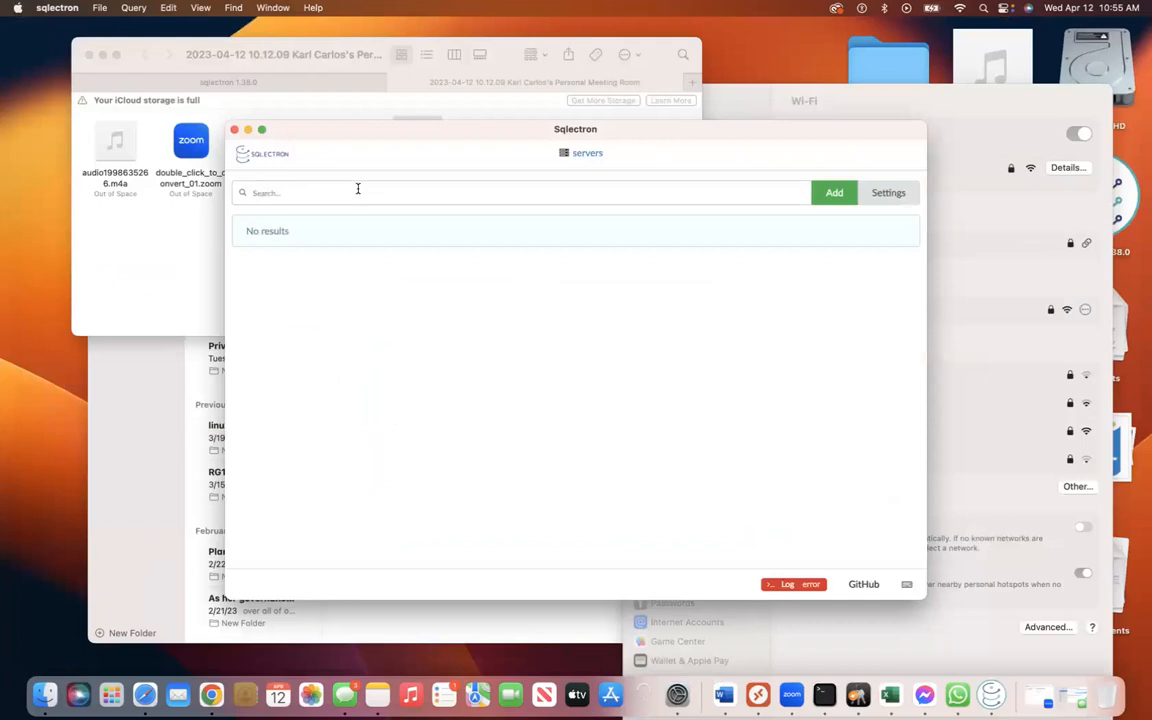
pyautogui.click(834, 192)
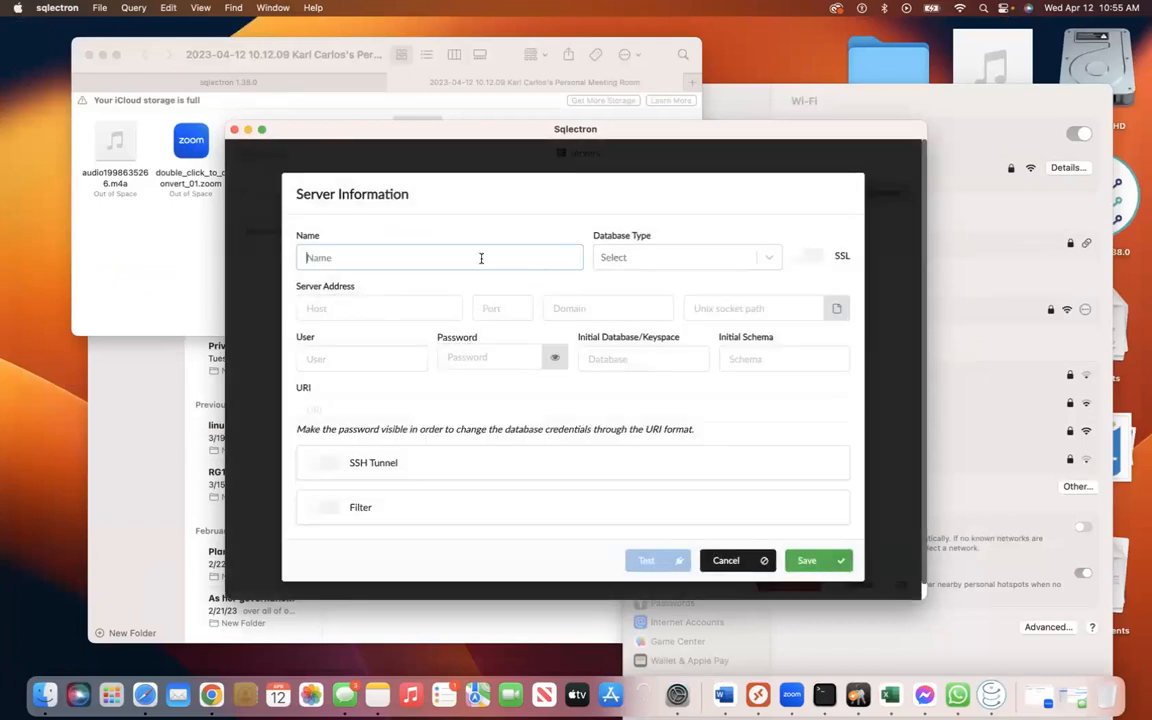
pyautogui.write('database-1')
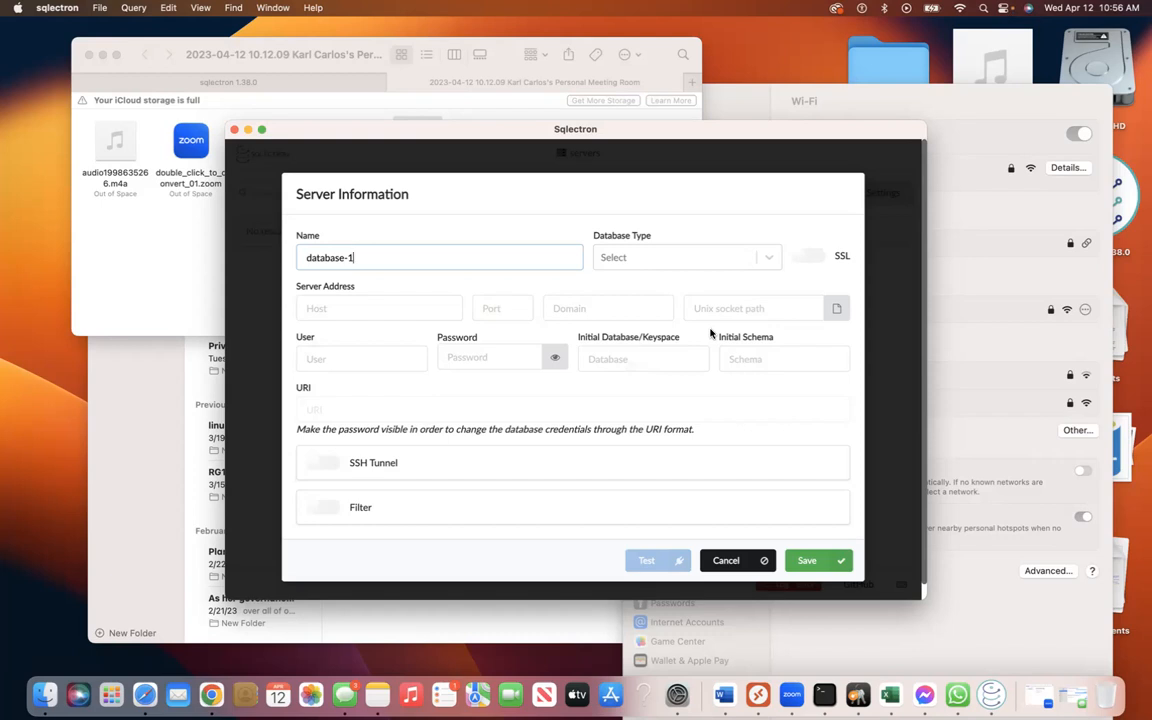
pyautogui.click(690, 257)
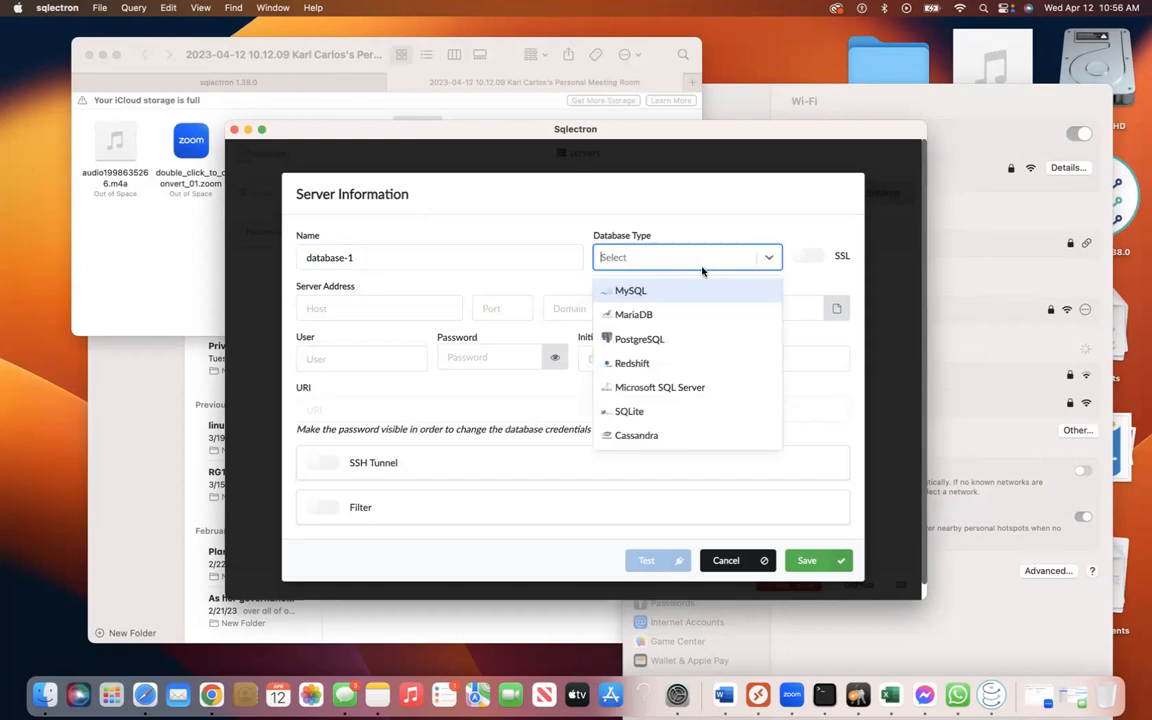
pyautogui.click(704, 291)
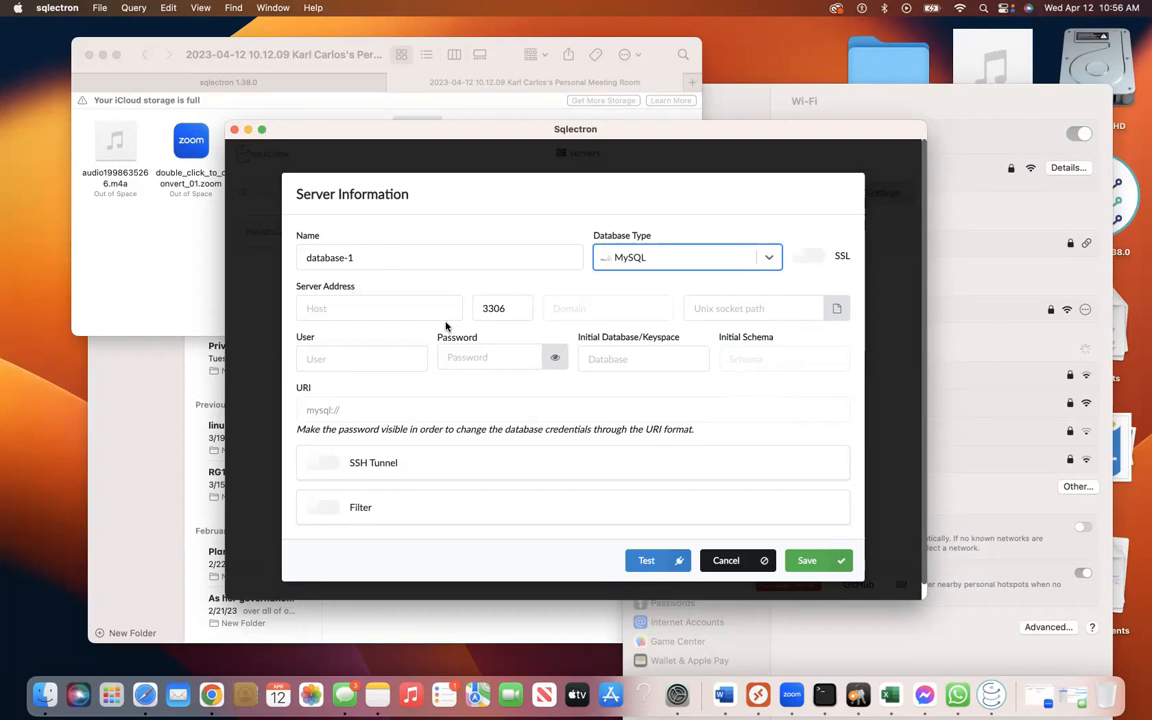
pyautogui.press('super+Tab')
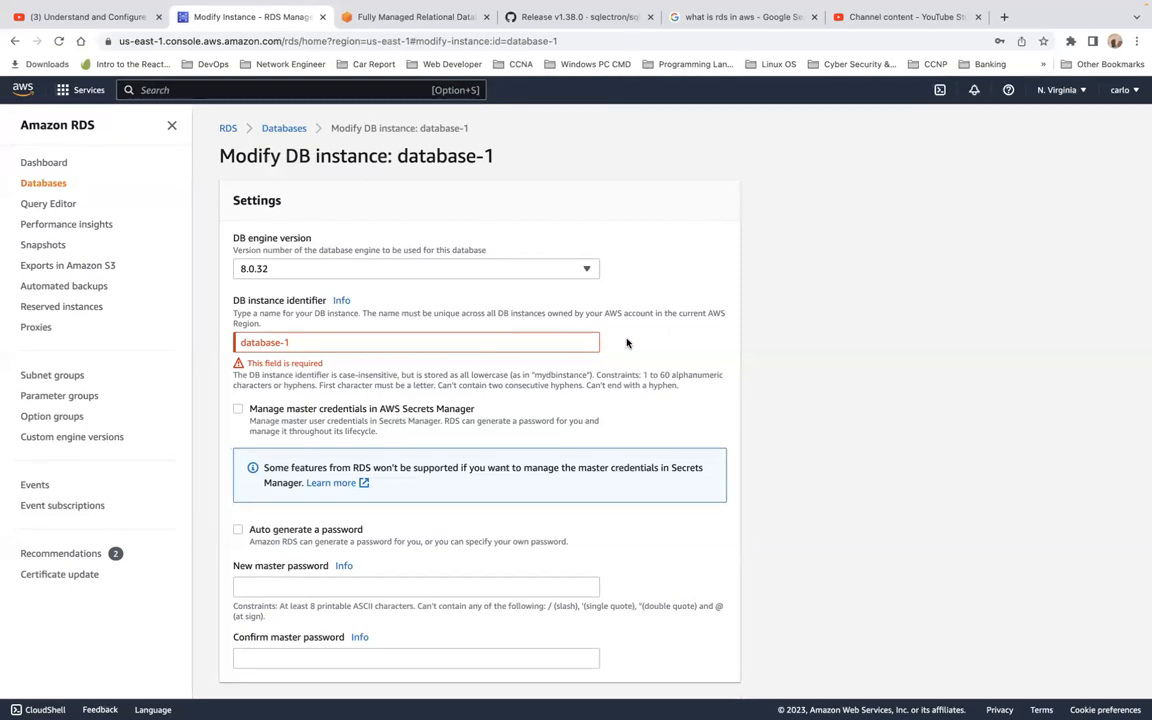
# Go back to Databases, open database-1 and copy its endpoint hostname.
pyautogui.scroll(-5, 333, 257)
pyautogui.scroll(5, 333, 257)
pyautogui.click(284, 128)
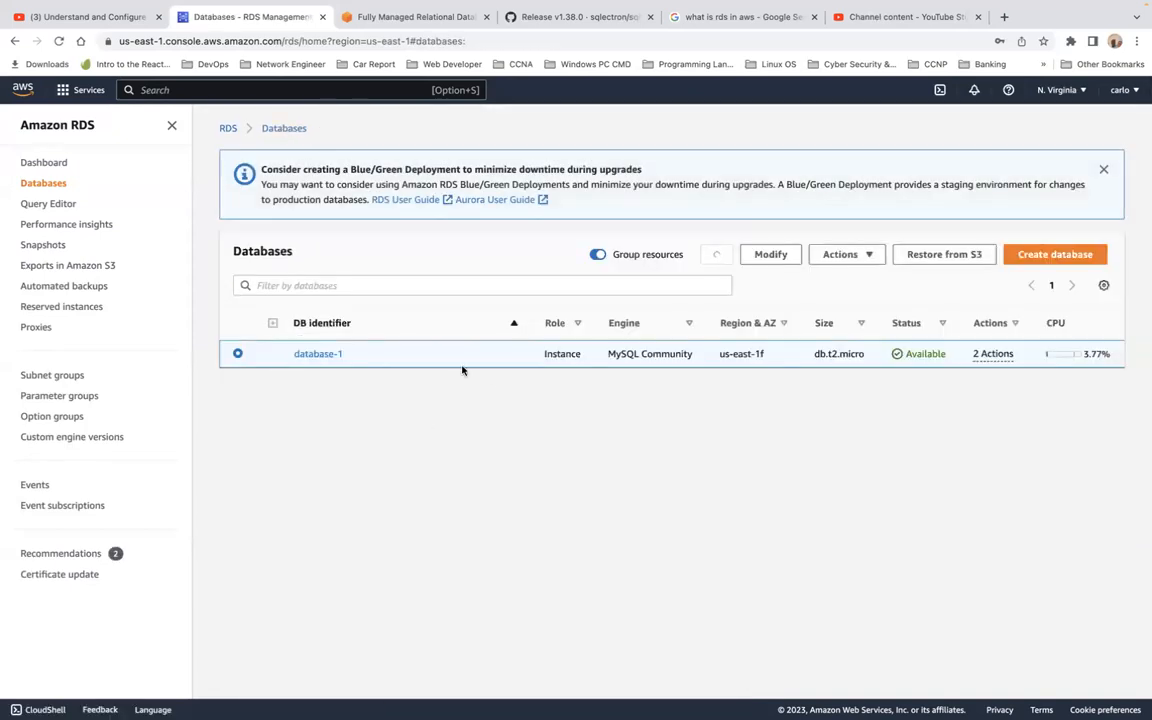
pyautogui.hscroll(5, 542, 356)
pyautogui.hscroll(9, 540, 356)
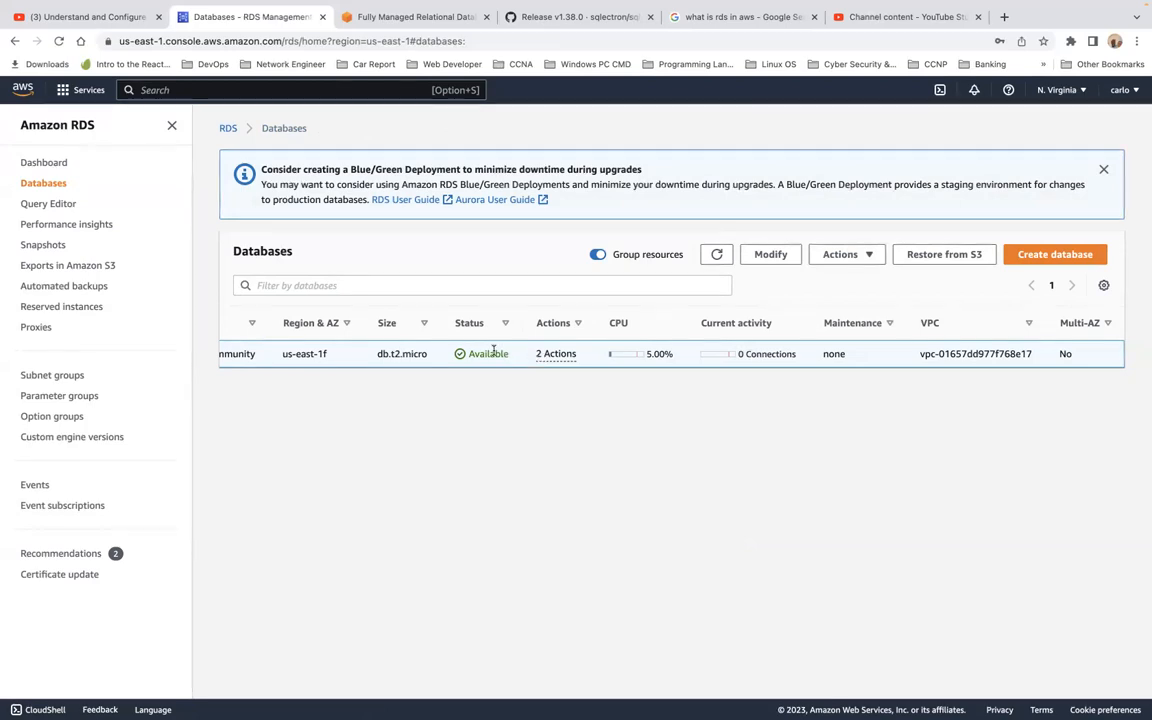
pyautogui.hscroll(-5, 354, 356)
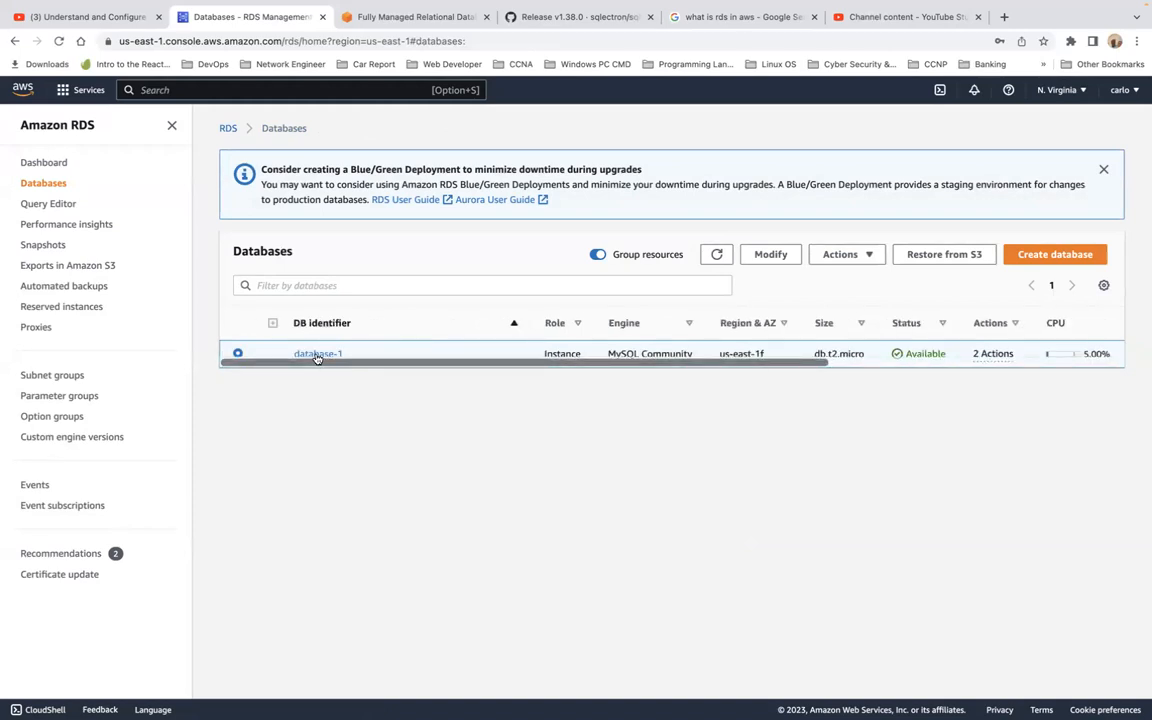
pyautogui.click(316, 355)
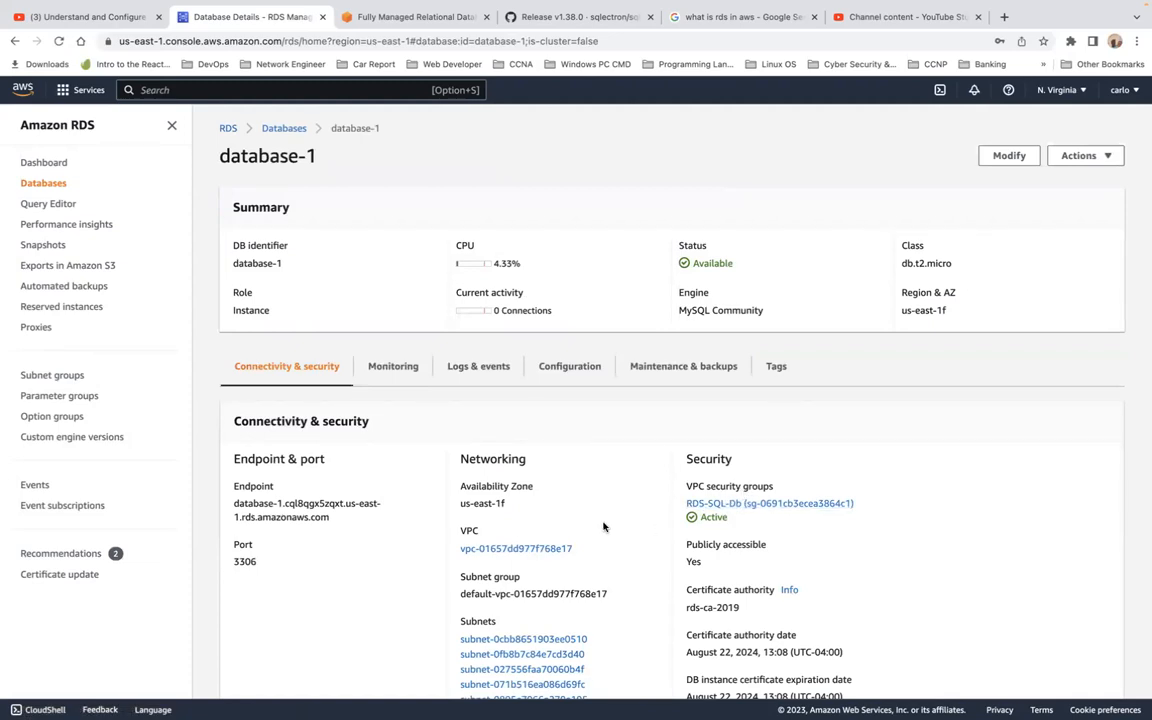
pyautogui.scroll(-1, 603, 526)
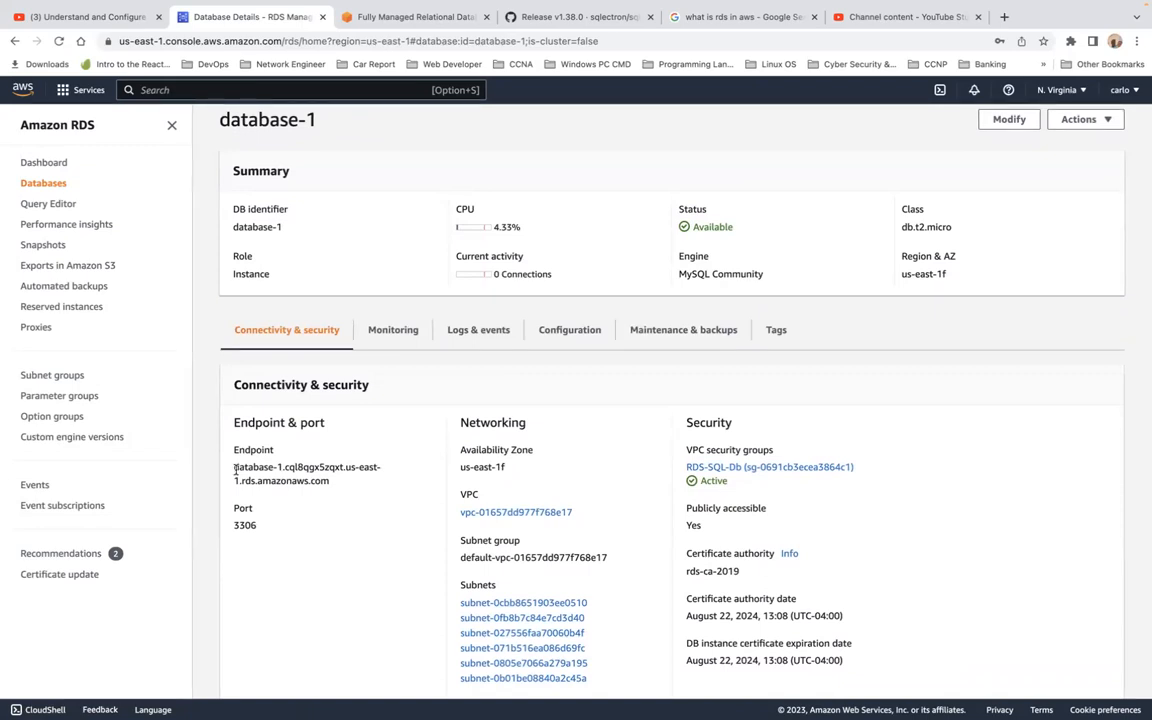
pyautogui.moveTo(235, 467); pyautogui.dragTo(340, 485)
pyautogui.press('super+c')
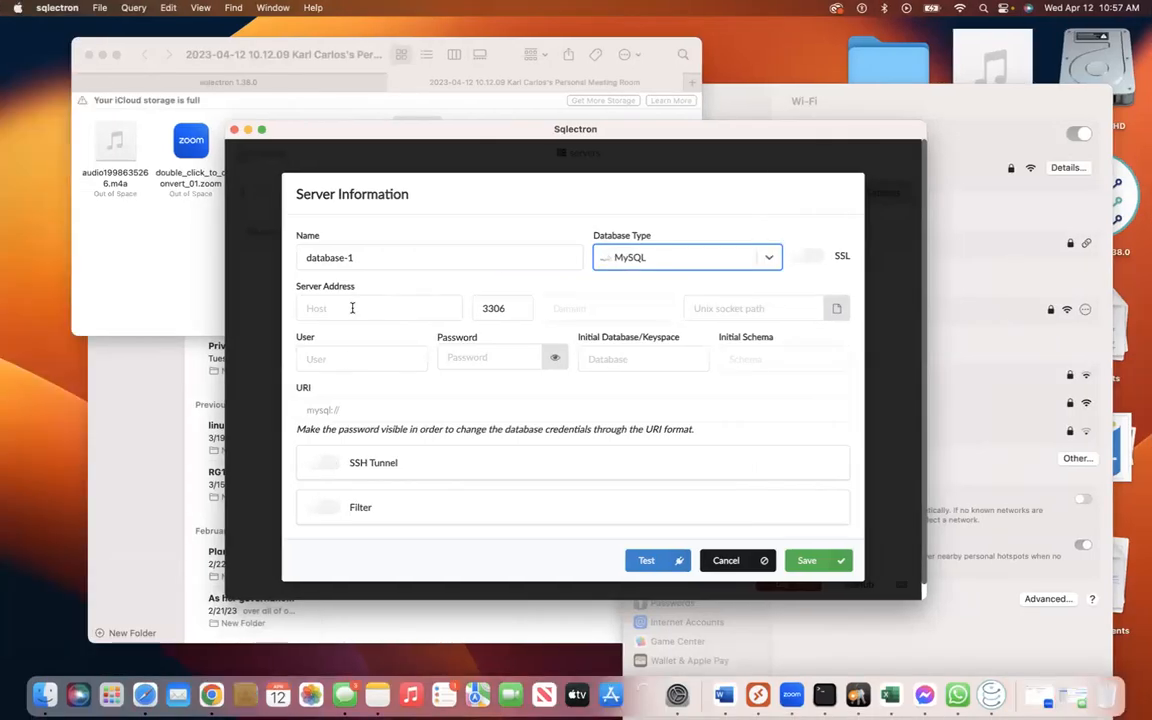
# Paste the RDS endpoint as host, enter user admin and type the account password.
pyautogui.click(352, 308)
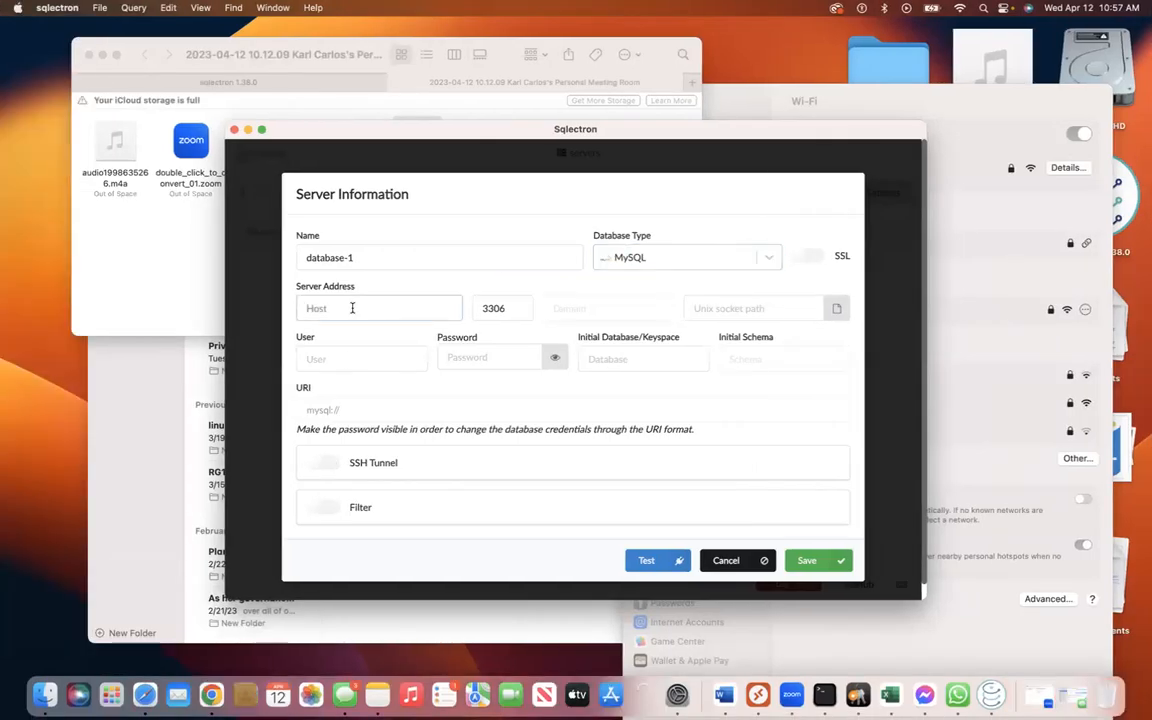
pyautogui.press('super+v')
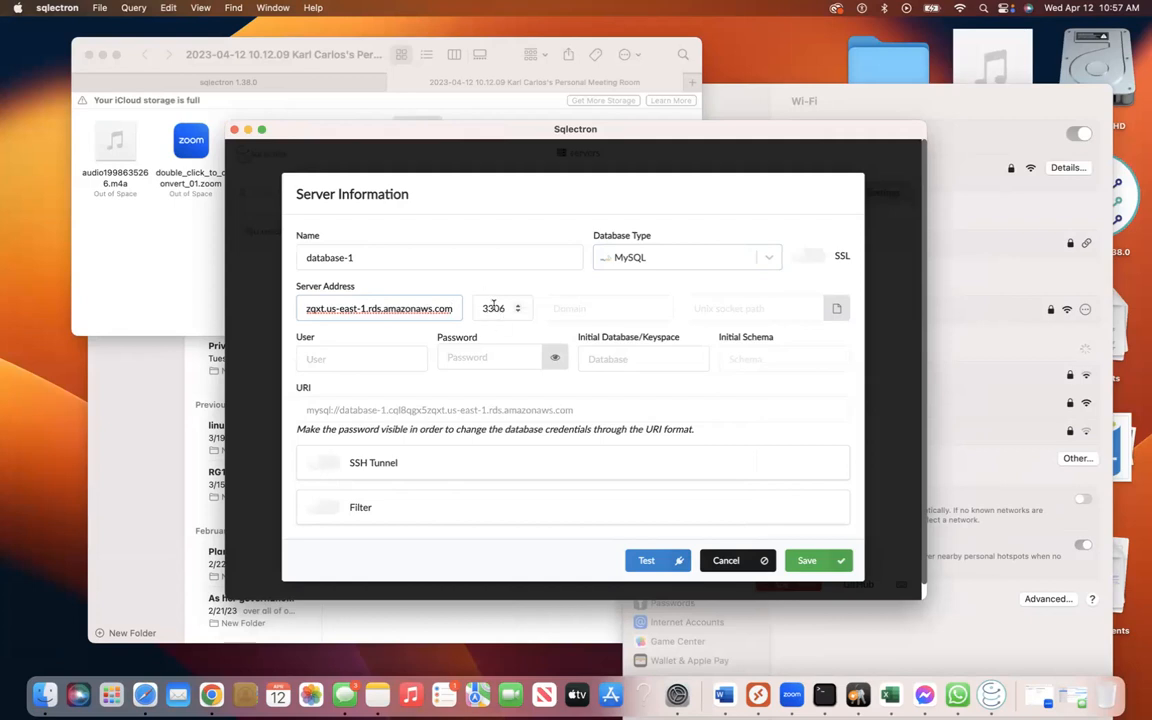
pyautogui.click(410, 360)
pyautogui.write('admin')
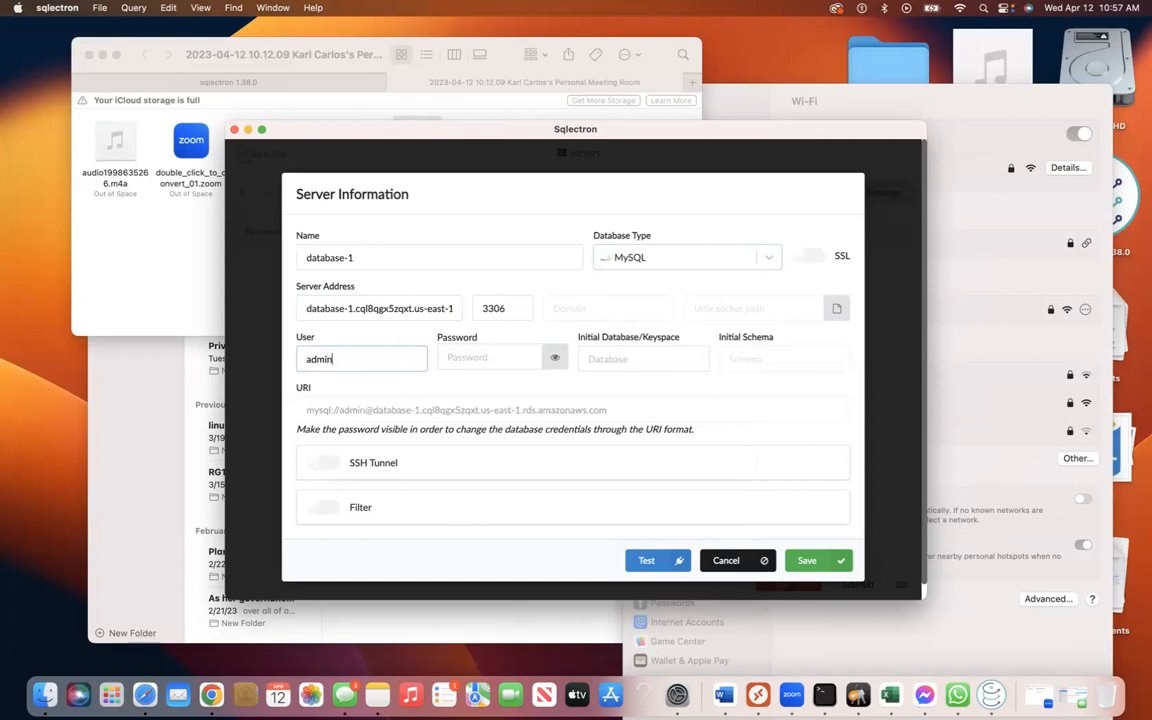
pyautogui.click(450, 358)
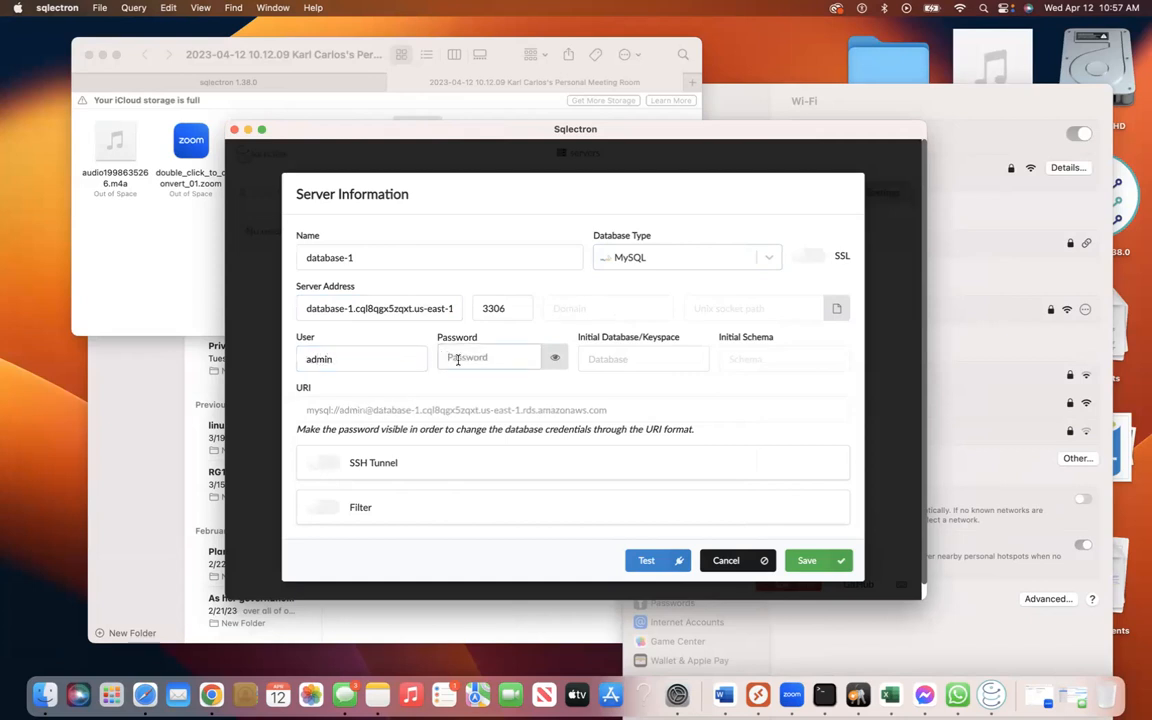
pyautogui.write('•••••••••••')
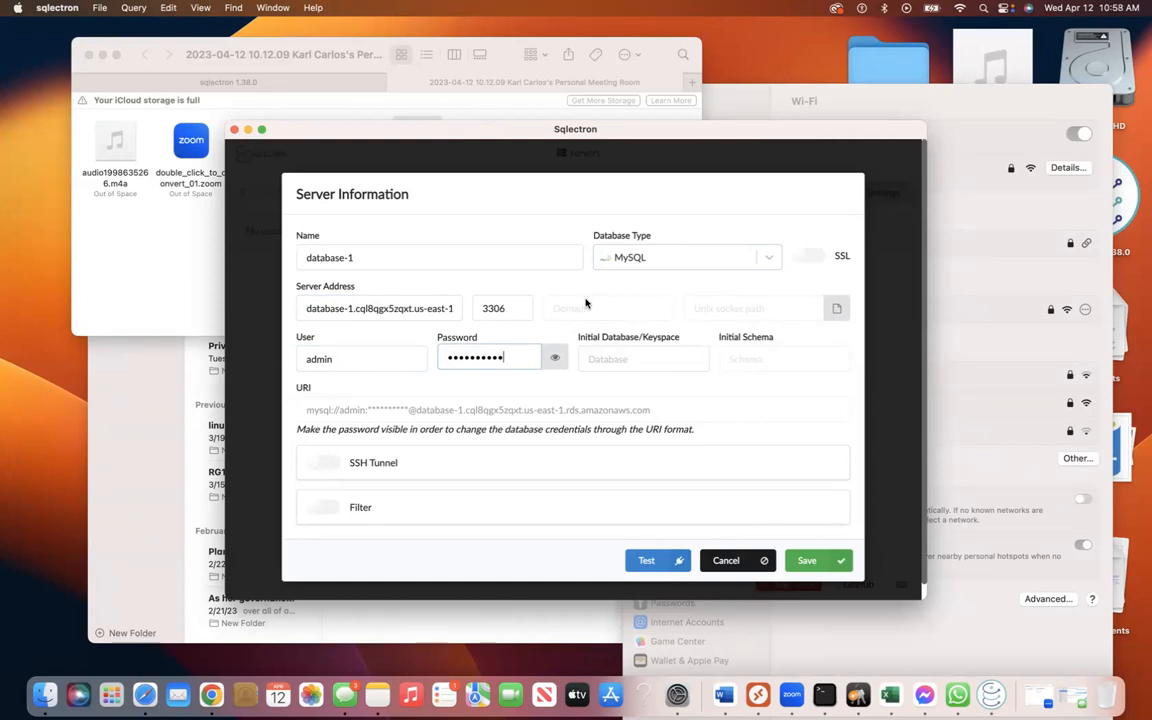
# Set the initial database to mysql and test the connection, which fails with access denied.
pyautogui.click(628, 355)
pyautogui.write('my')
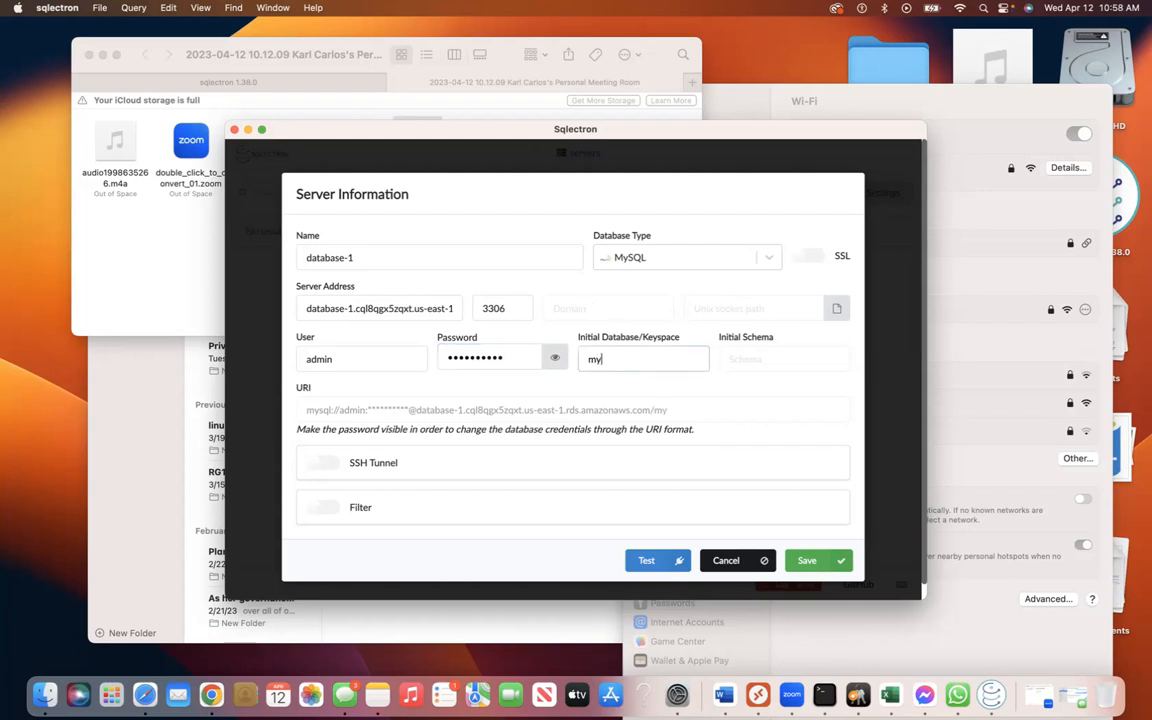
pyautogui.write('sql')
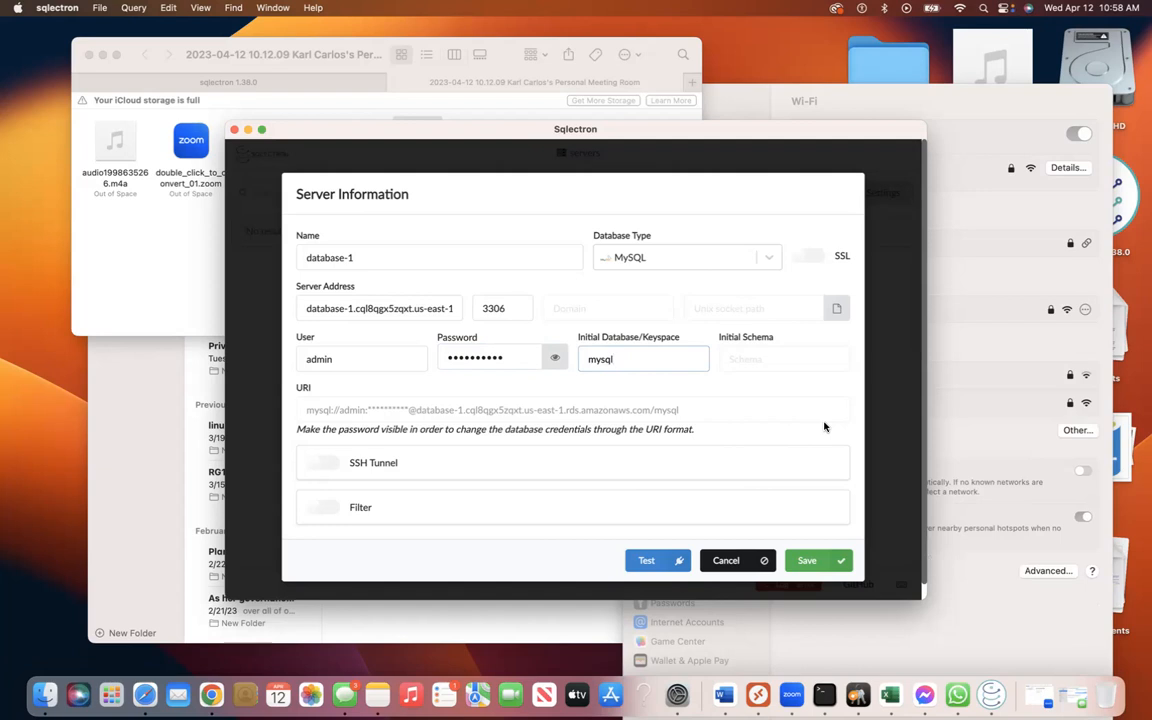
pyautogui.click(646, 560)
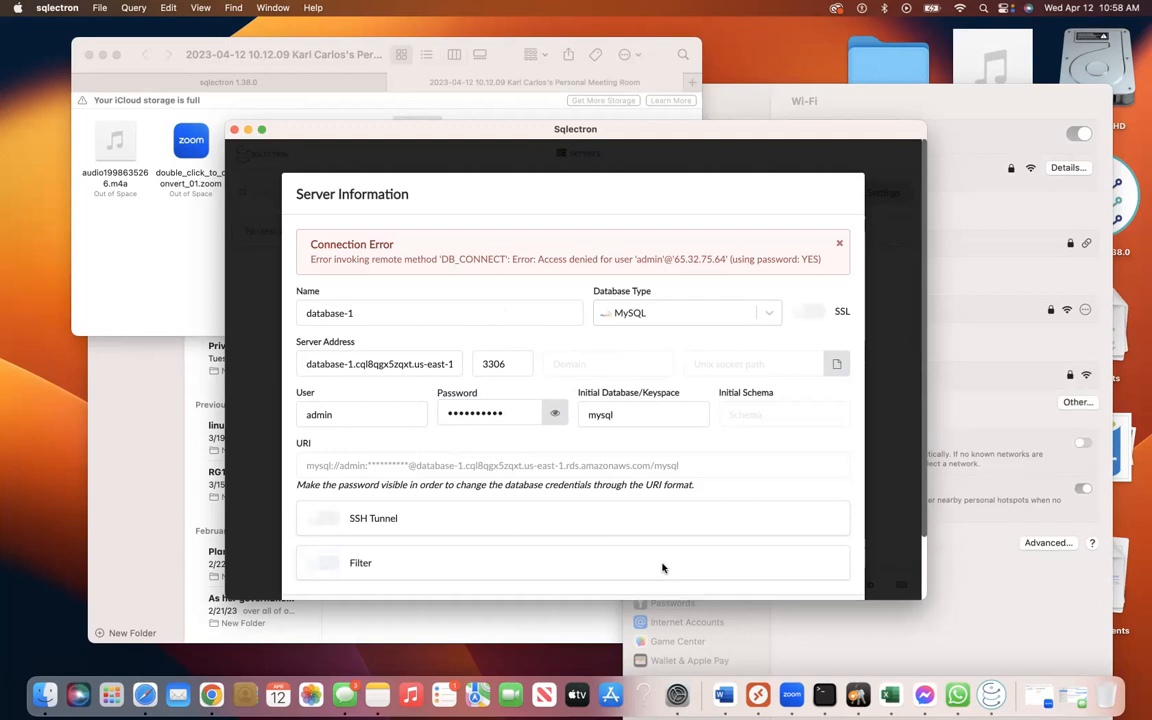
pyautogui.hotkey('ctrl', 'Right')
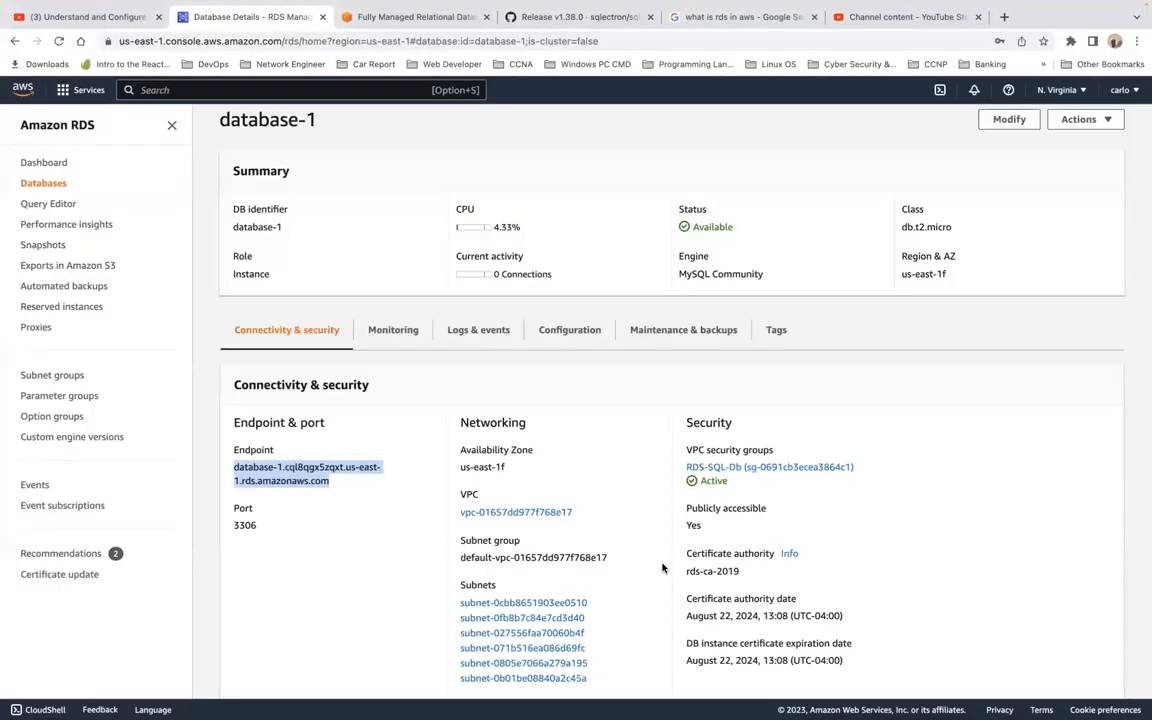
# Bring the Sqlectron connection window back to the front from the window overview.
pyautogui.hotkey('ctrl', 'Up')
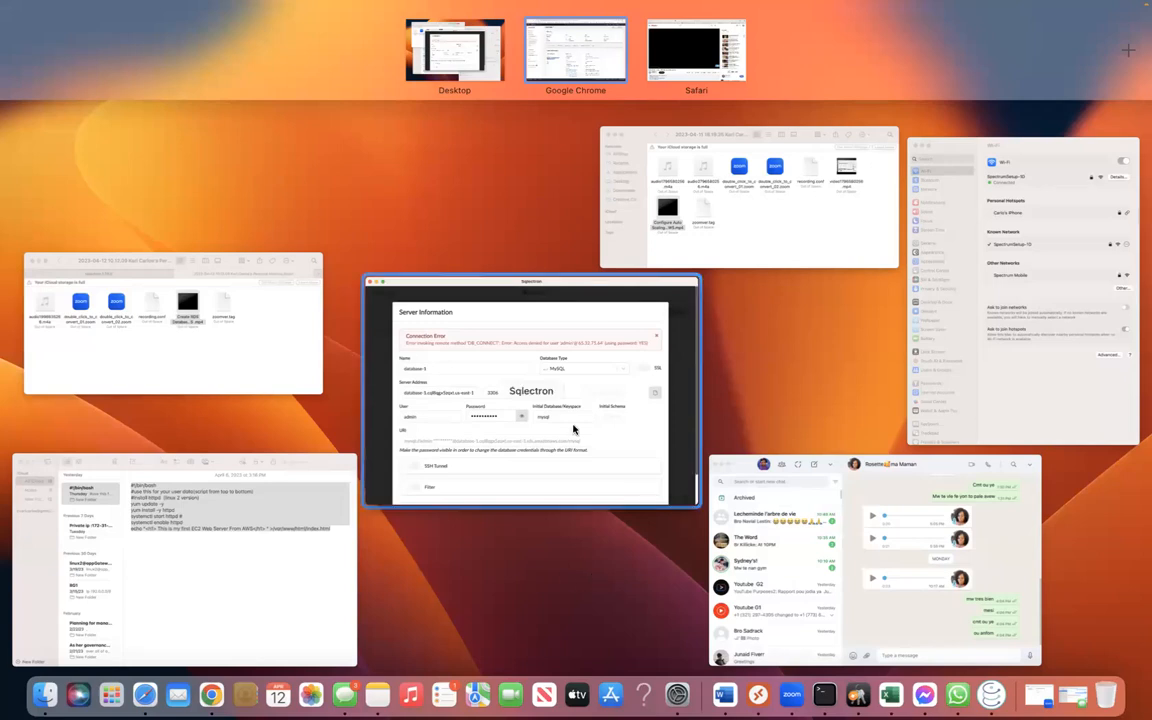
pyautogui.click(540, 430)
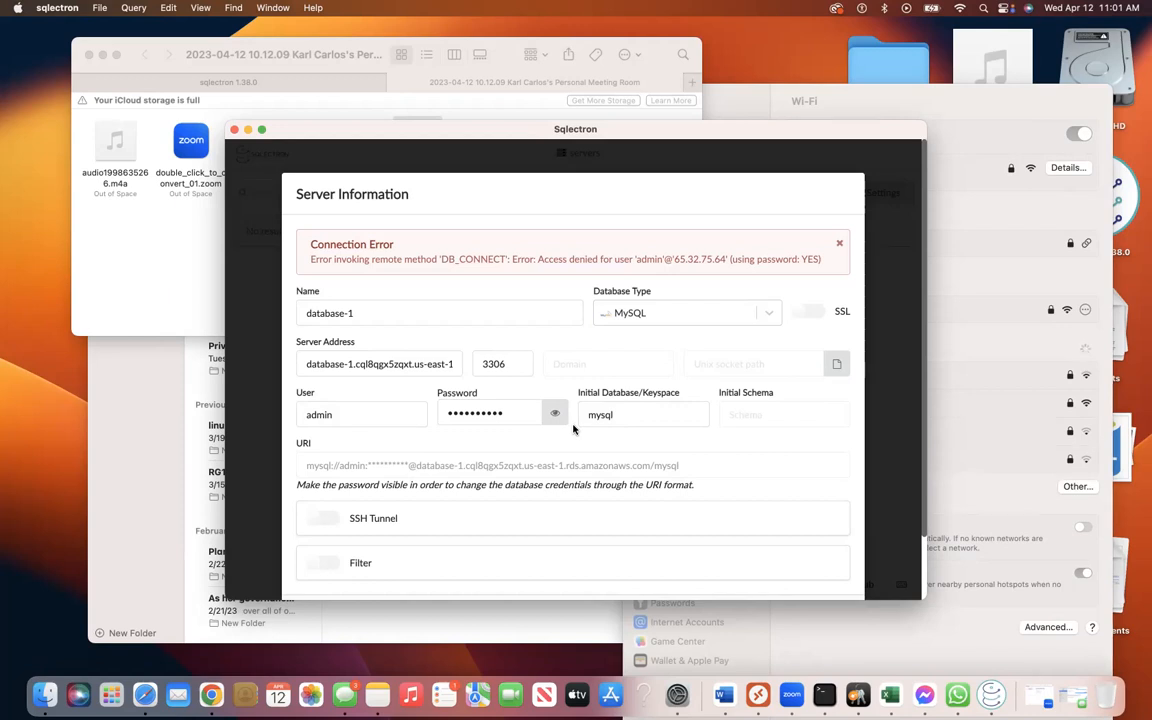
# Replace the stored database password and retest the connection, still getting access denied.
pyautogui.doubleClick(515, 412)
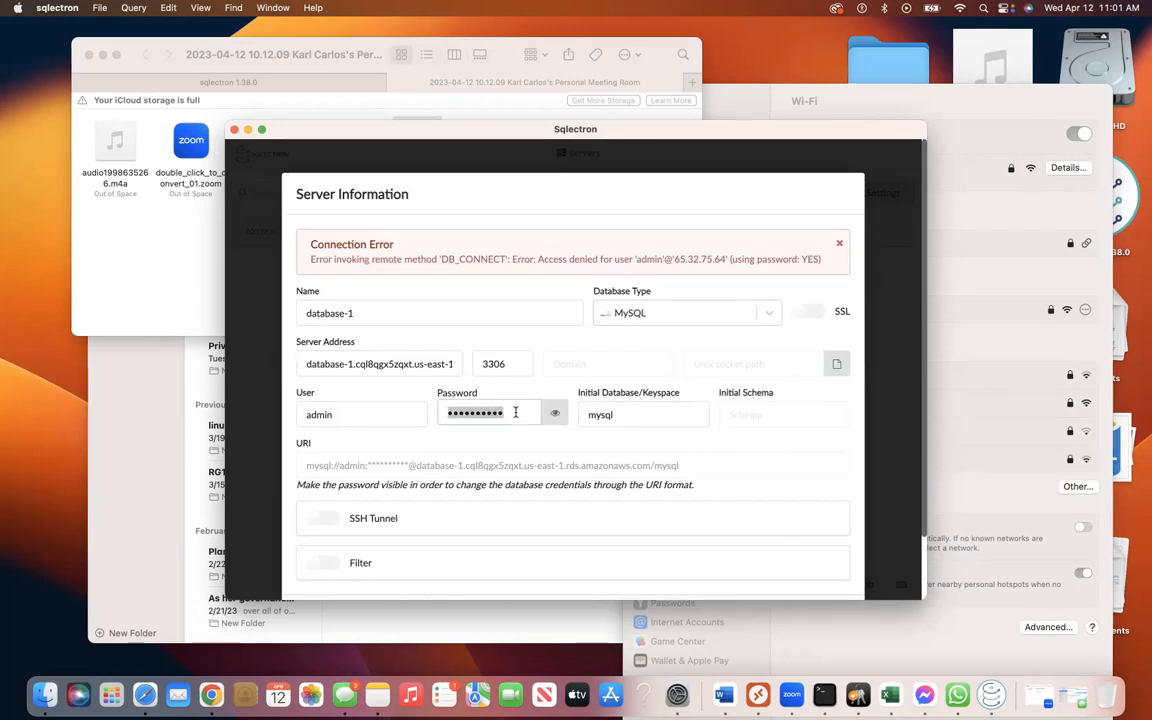
pyautogui.write('****')
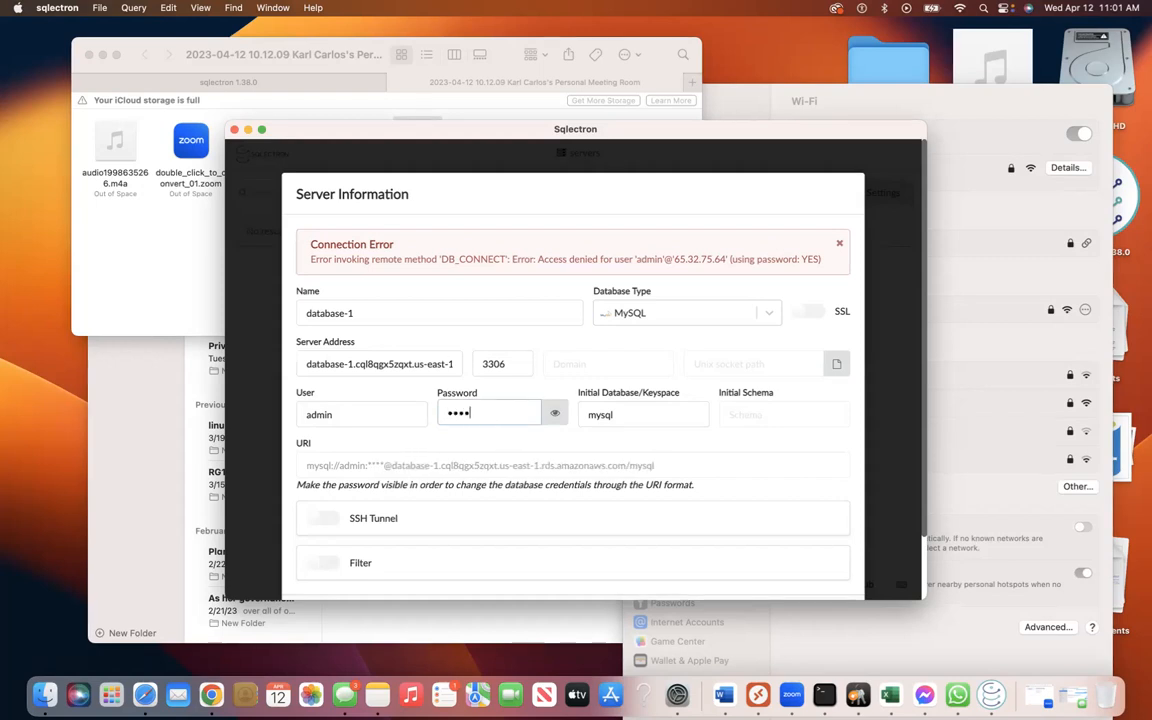
pyautogui.write('***')
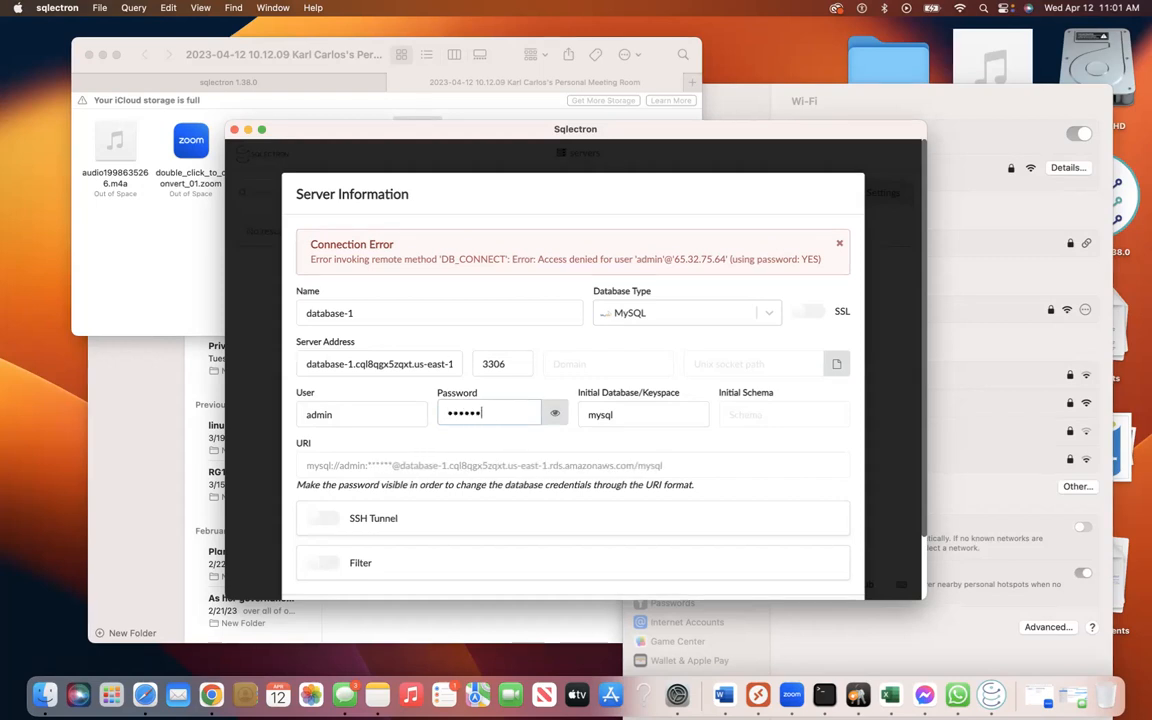
pyautogui.write('**')
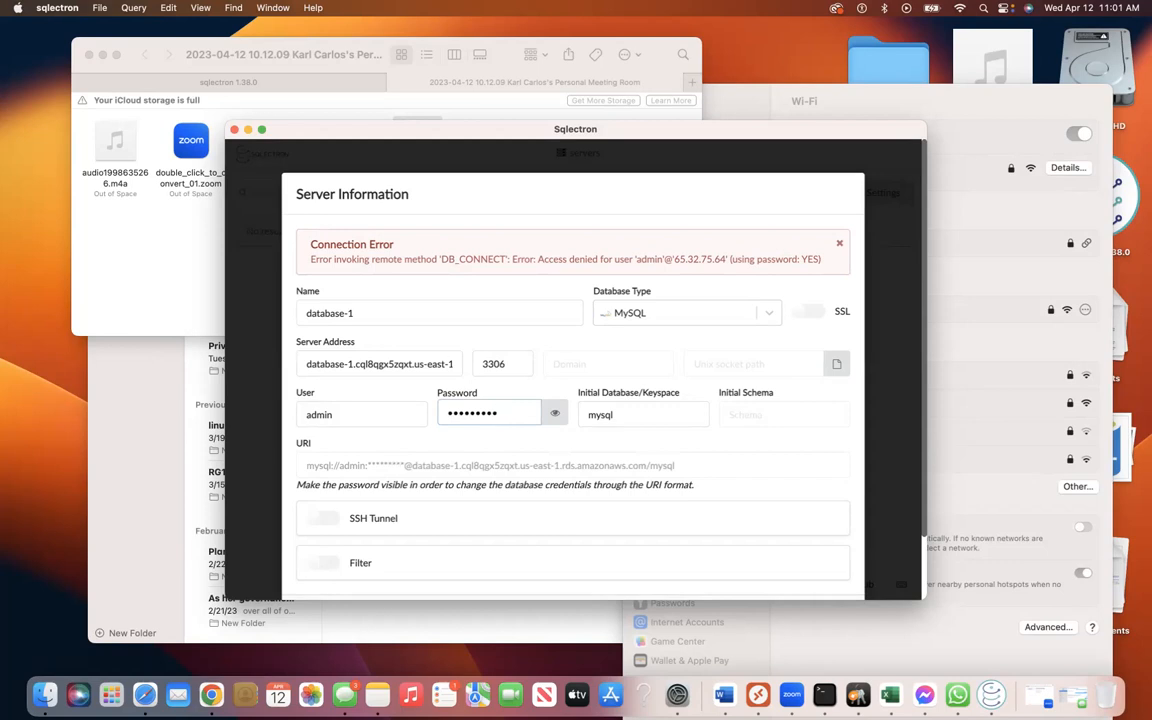
pyautogui.write('*')
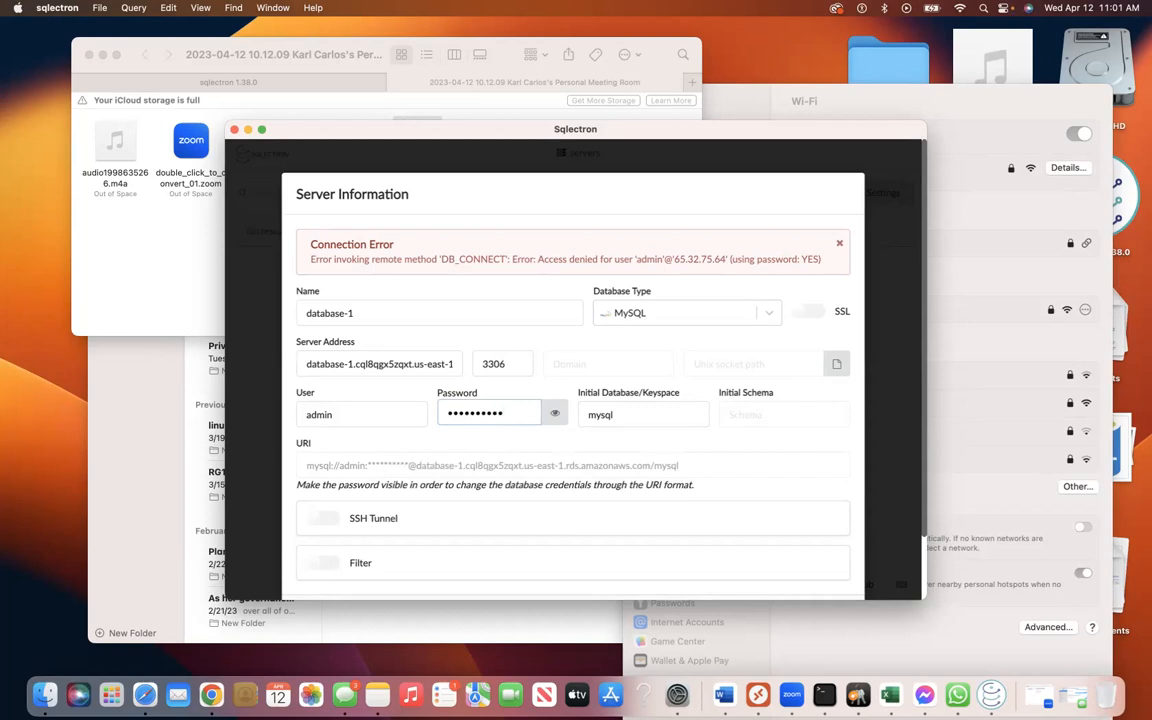
pyautogui.scroll(-3, 605, 425)
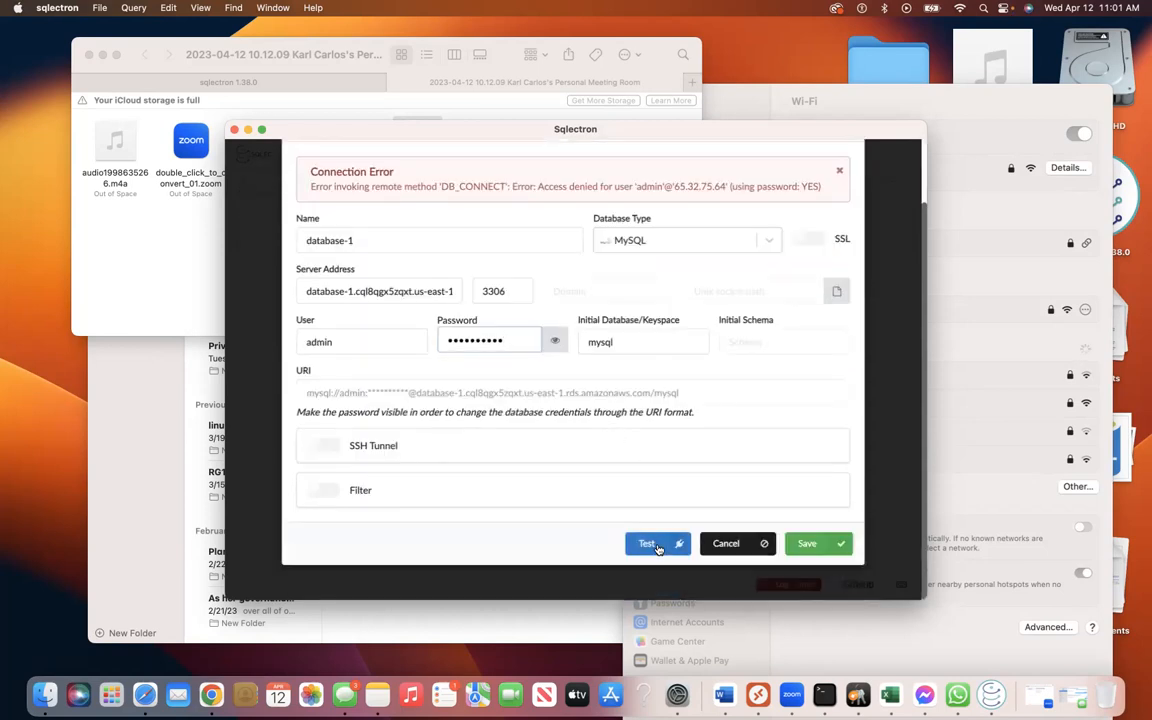
pyautogui.click(653, 543)
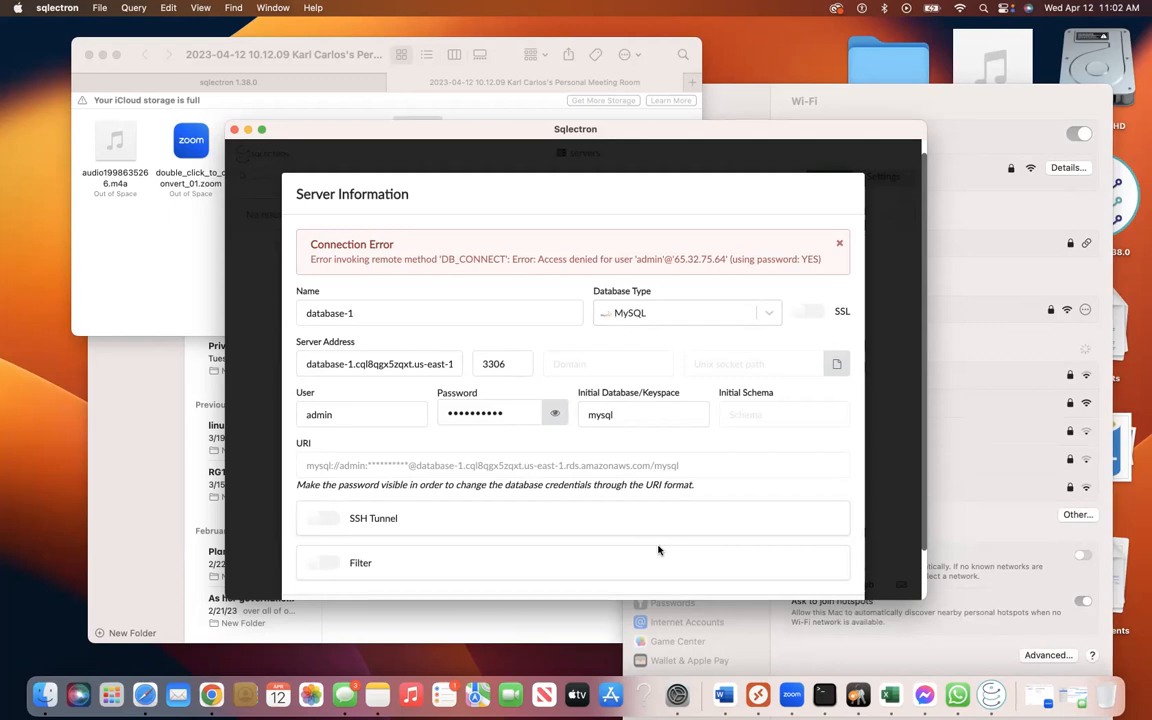
# Retype the password, clear the mysql initial database, and retest before returning to AWS.
pyautogui.doubleClick(522, 416)
pyautogui.write('**********')
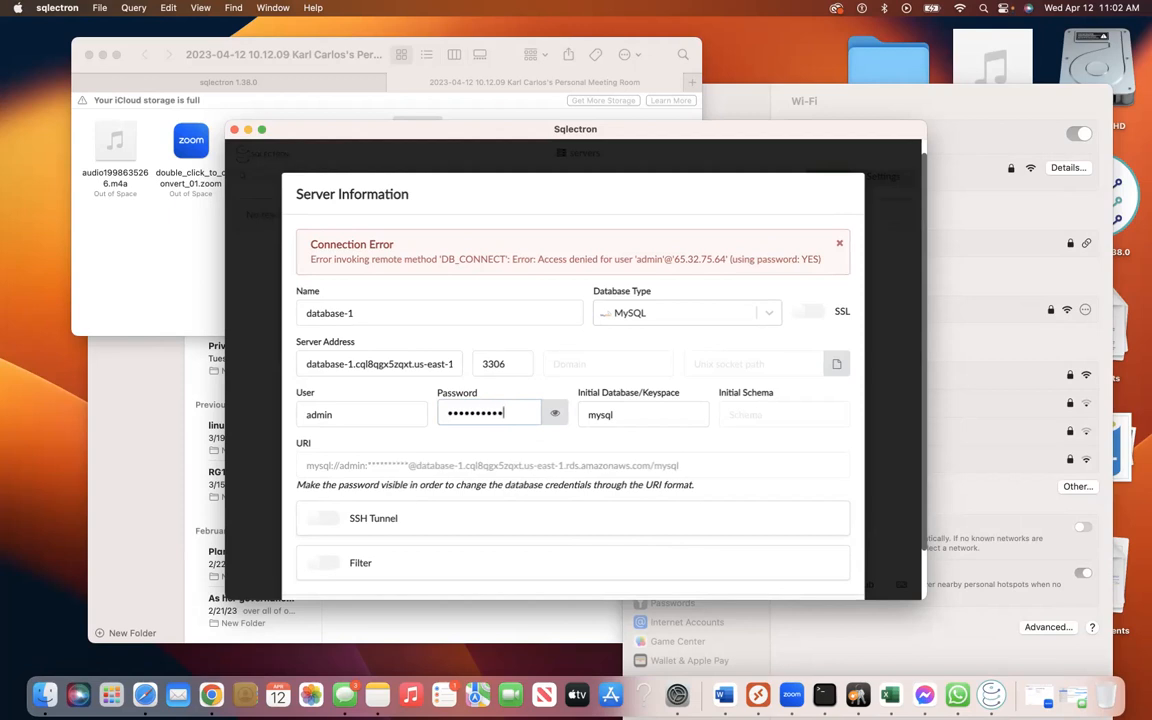
pyautogui.click(630, 413)
pyautogui.doubleClick(630, 413)
pyautogui.press('BackSpace')
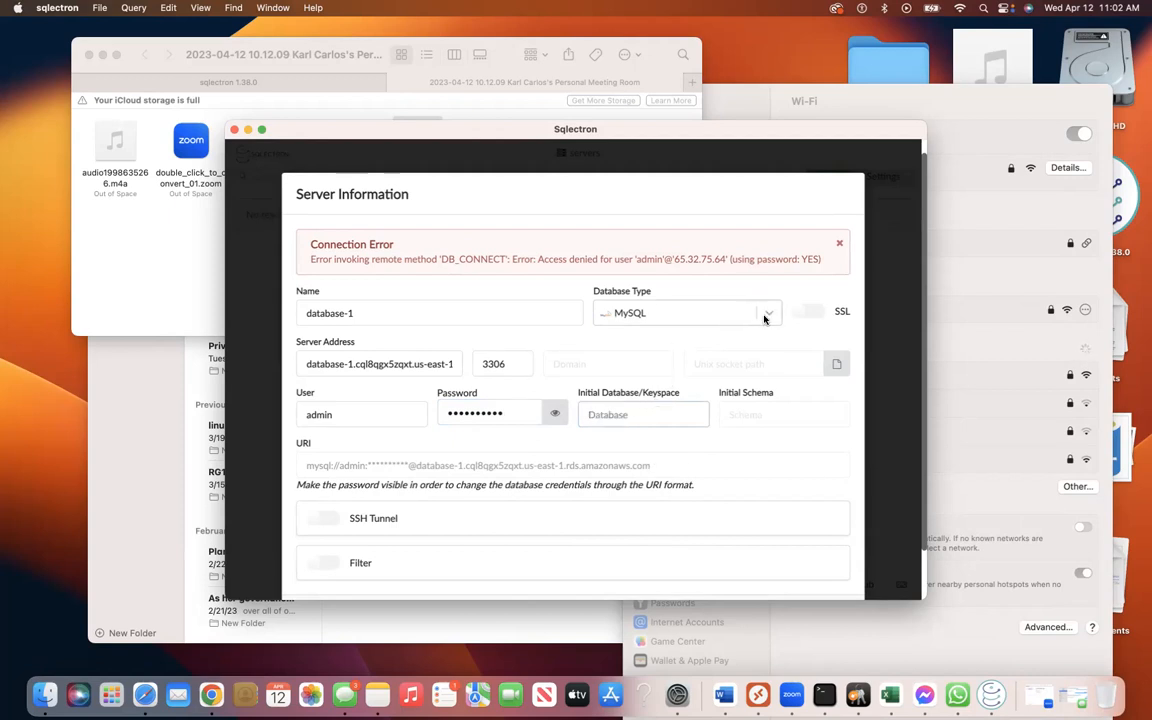
pyautogui.scroll(-2, 700, 368)
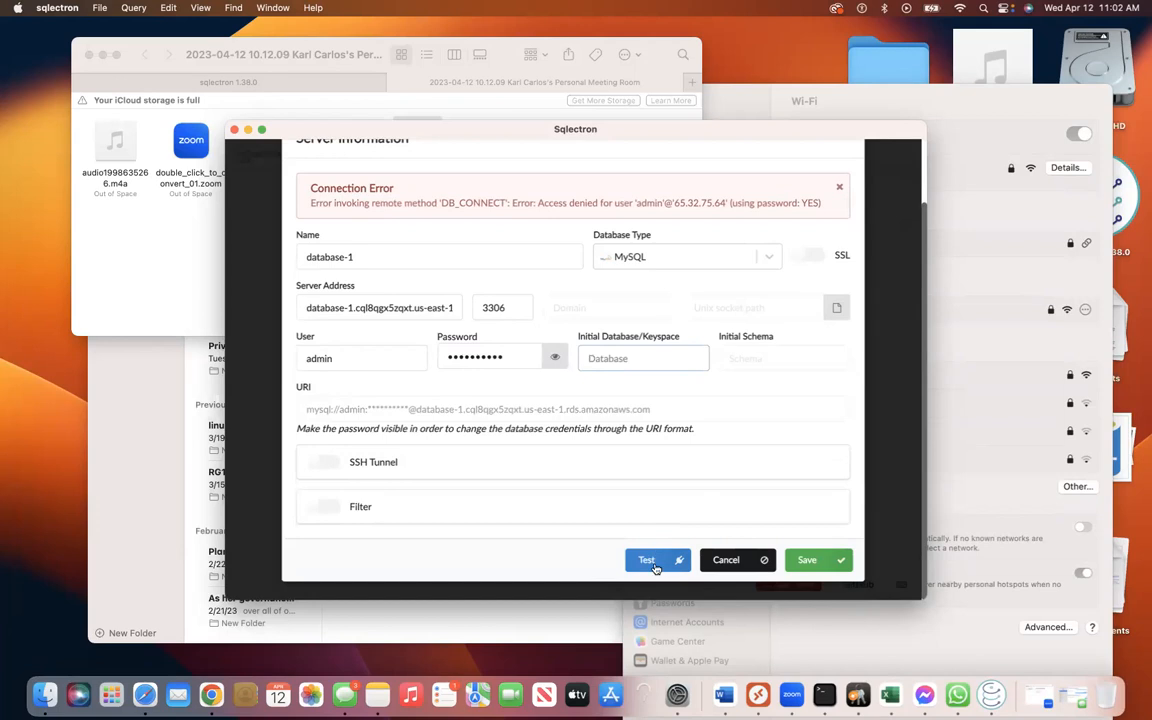
pyautogui.click(655, 562)
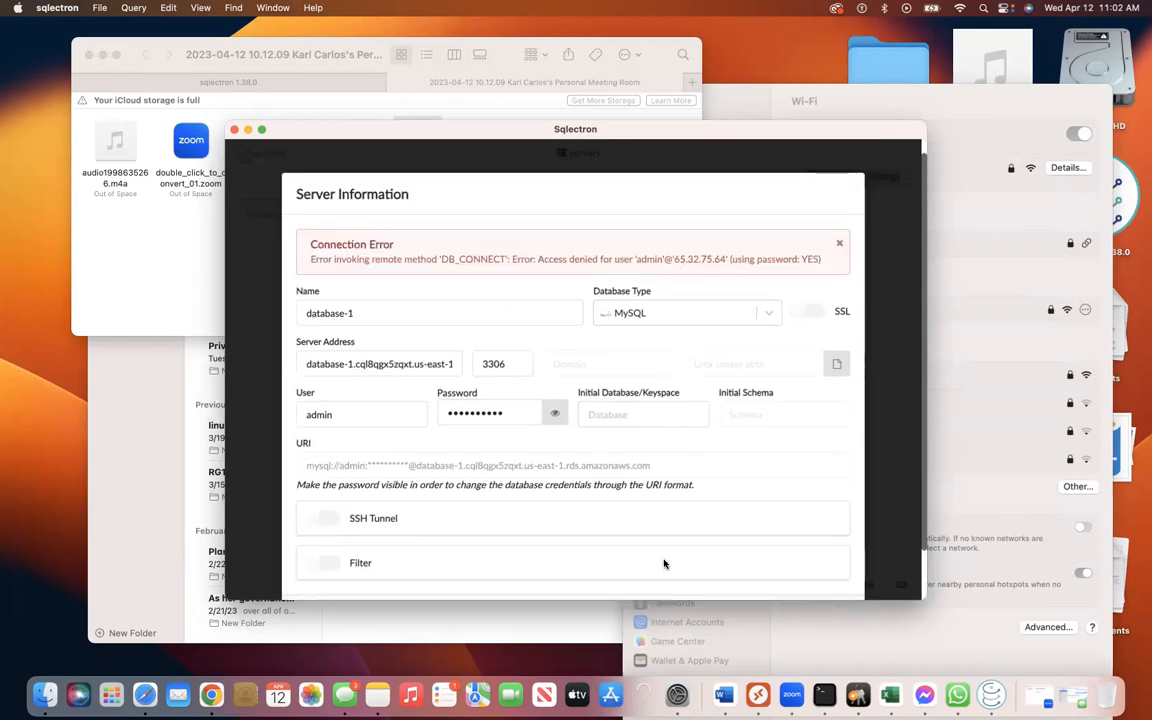
pyautogui.hotkey('ctrl', 'Right')
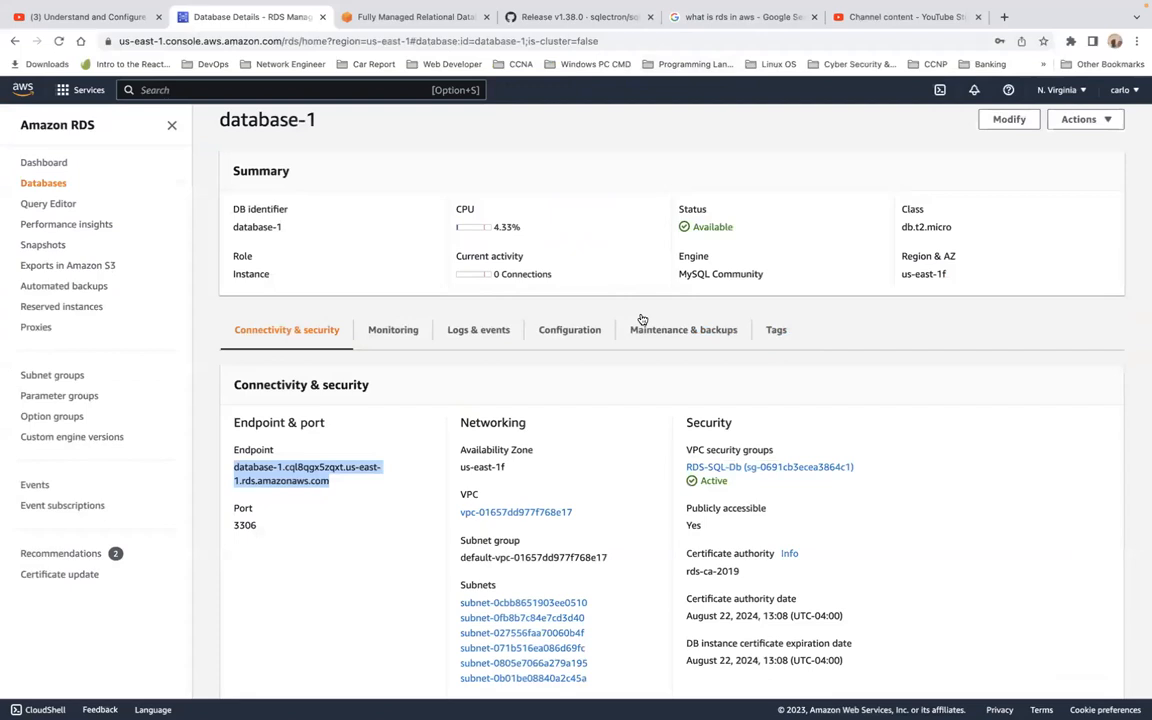
# Open the Modify DB instance page for database-1.
pyautogui.scroll(1, 571, 311)
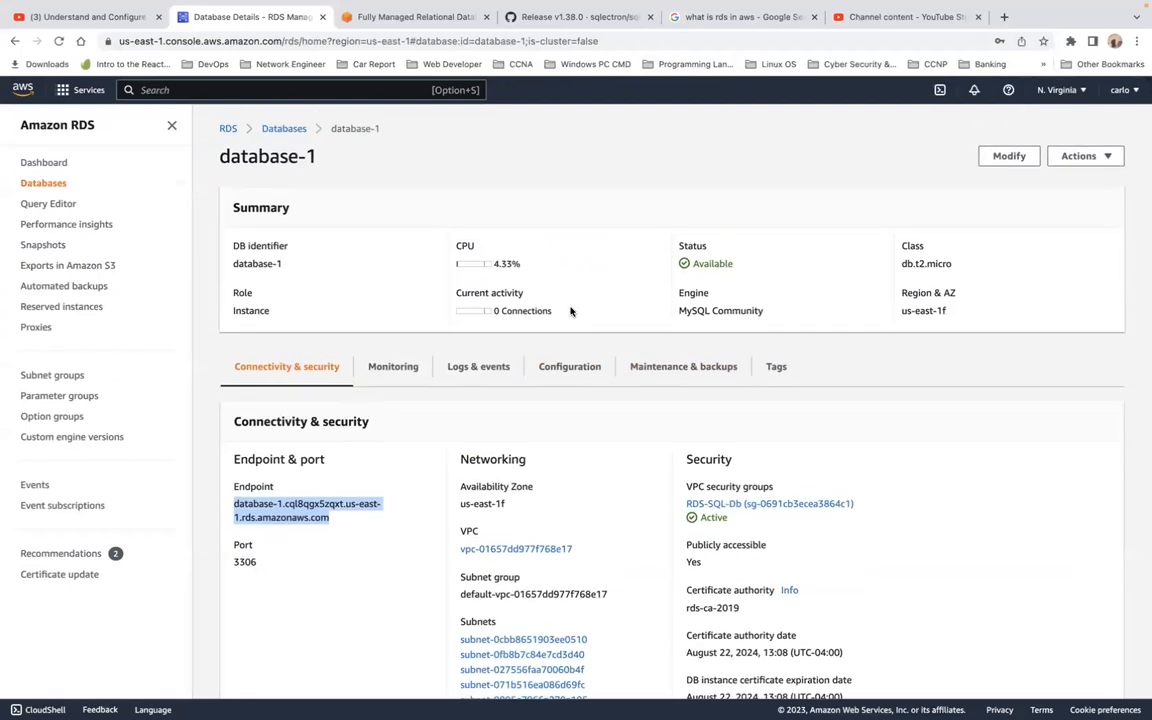
pyautogui.scroll(-1, 571, 311)
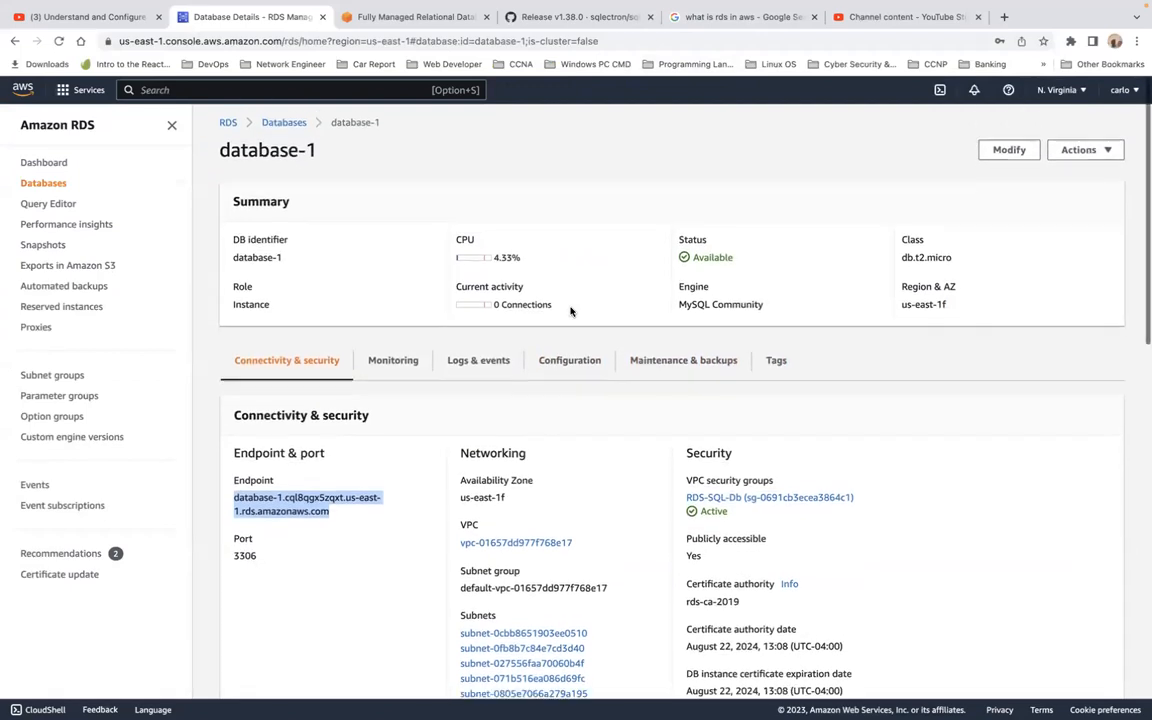
pyautogui.scroll(-1, 571, 311)
pyautogui.scroll(1, 571, 311)
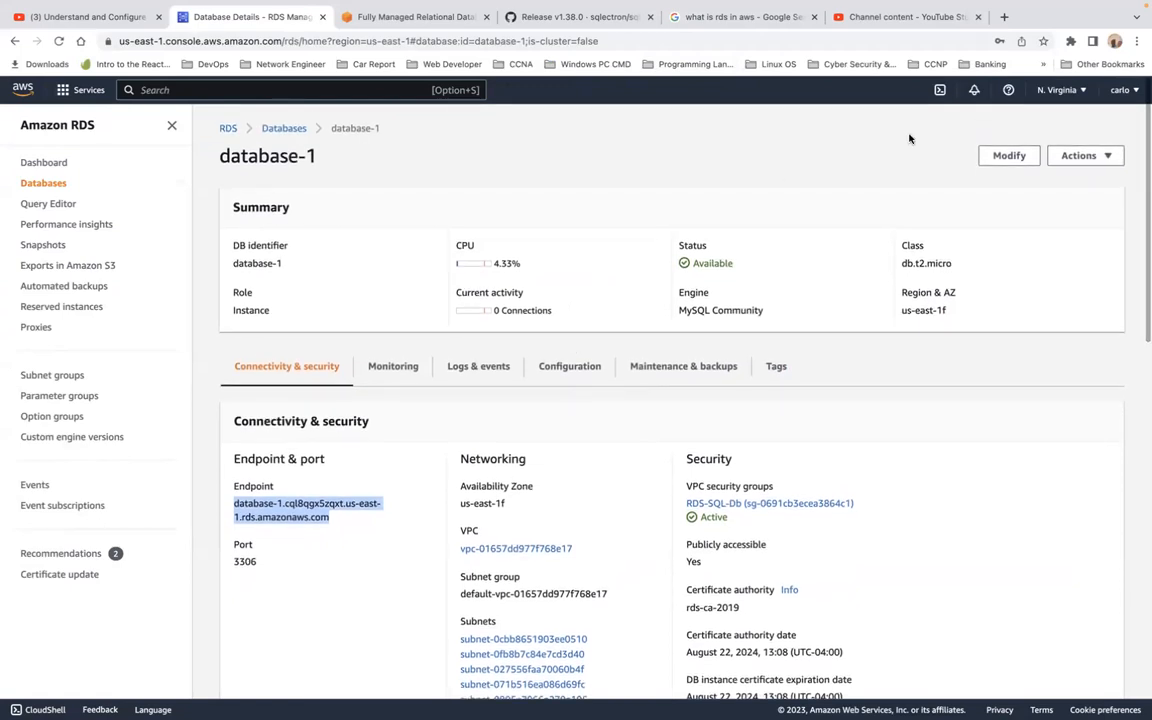
pyautogui.click(1010, 157)
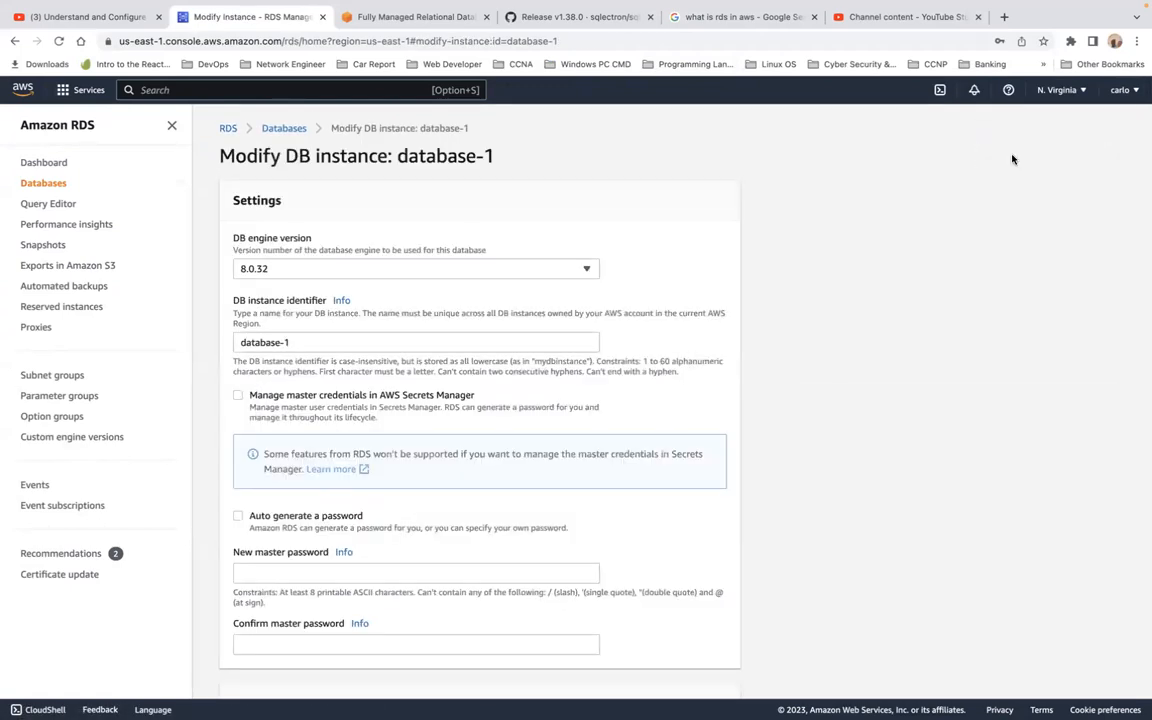
# Fill the new master password from saved logins and type its confirmation.
pyautogui.scroll(-3, 717, 340)
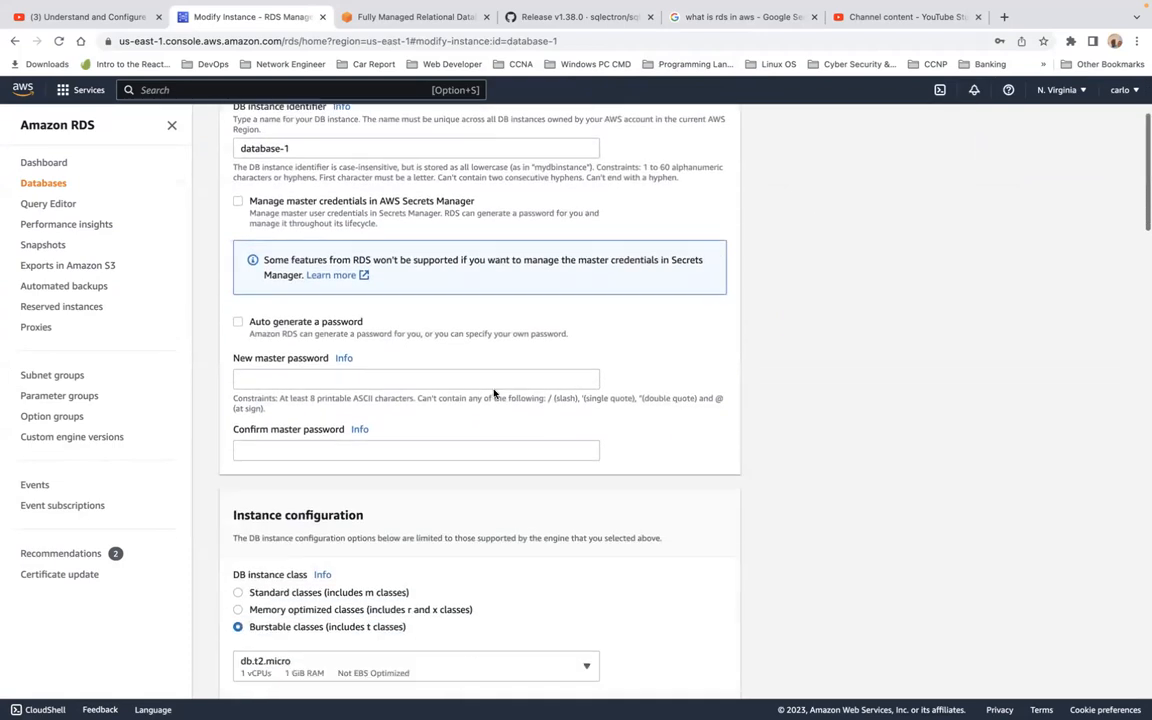
pyautogui.click(415, 380)
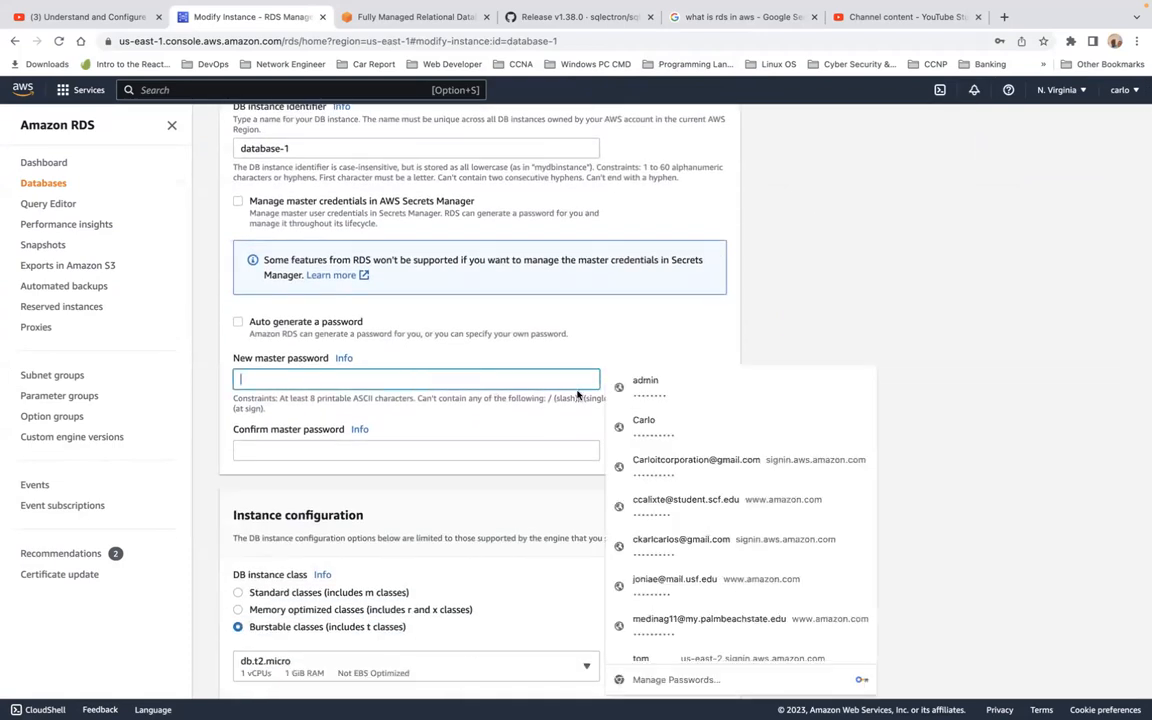
pyautogui.click(657, 385)
pyautogui.click(432, 450)
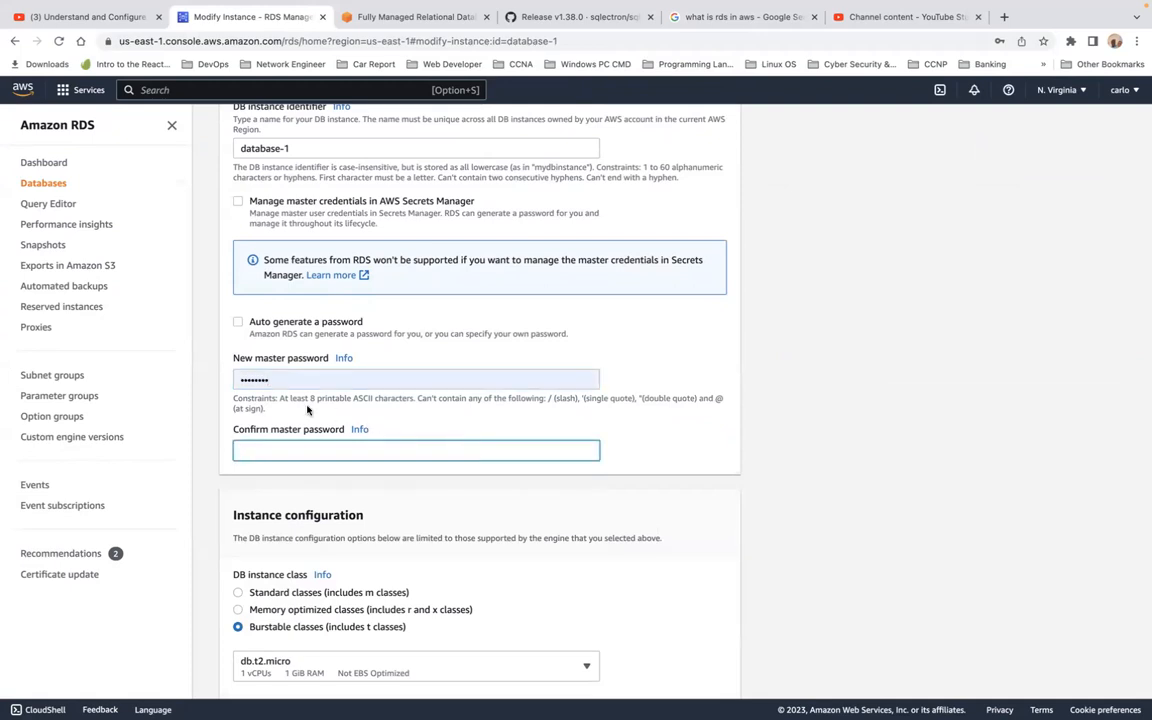
pyautogui.write('•••')
# Start replacing the DB instance identifier with 'mysq'.
pyautogui.scroll(-4, 465, 396)
pyautogui.scroll(-3, 467, 396)
pyautogui.scroll(10, 467, 400)
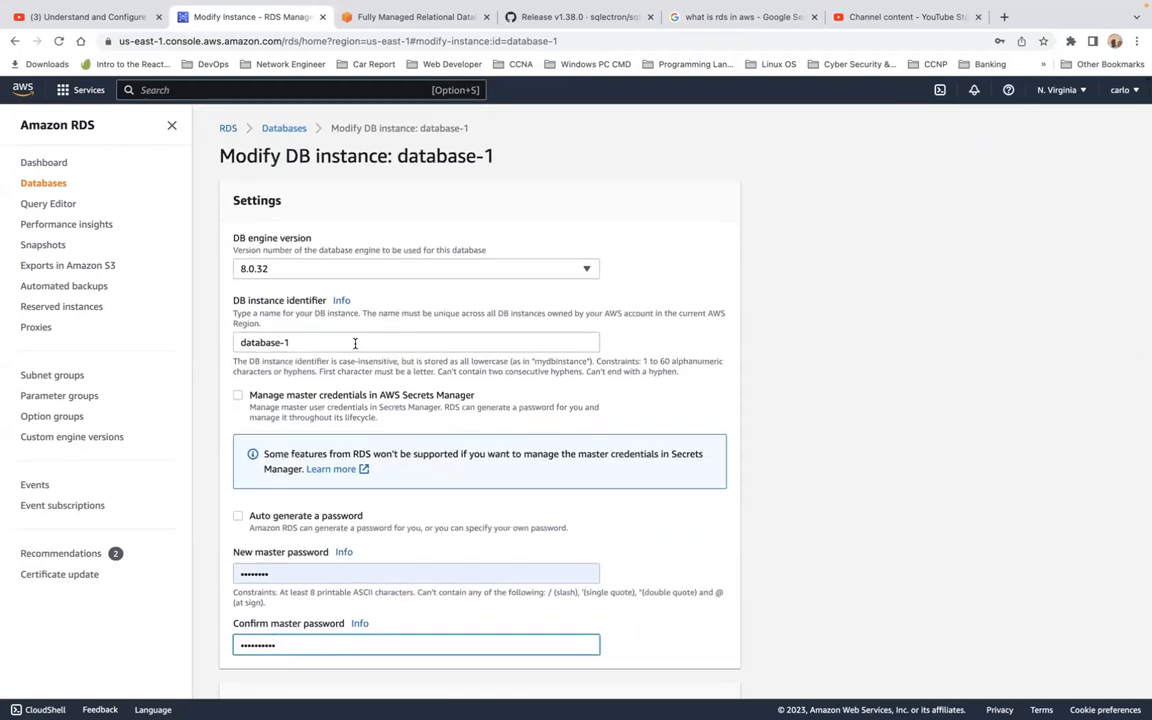
pyautogui.tripleClick(355, 343)
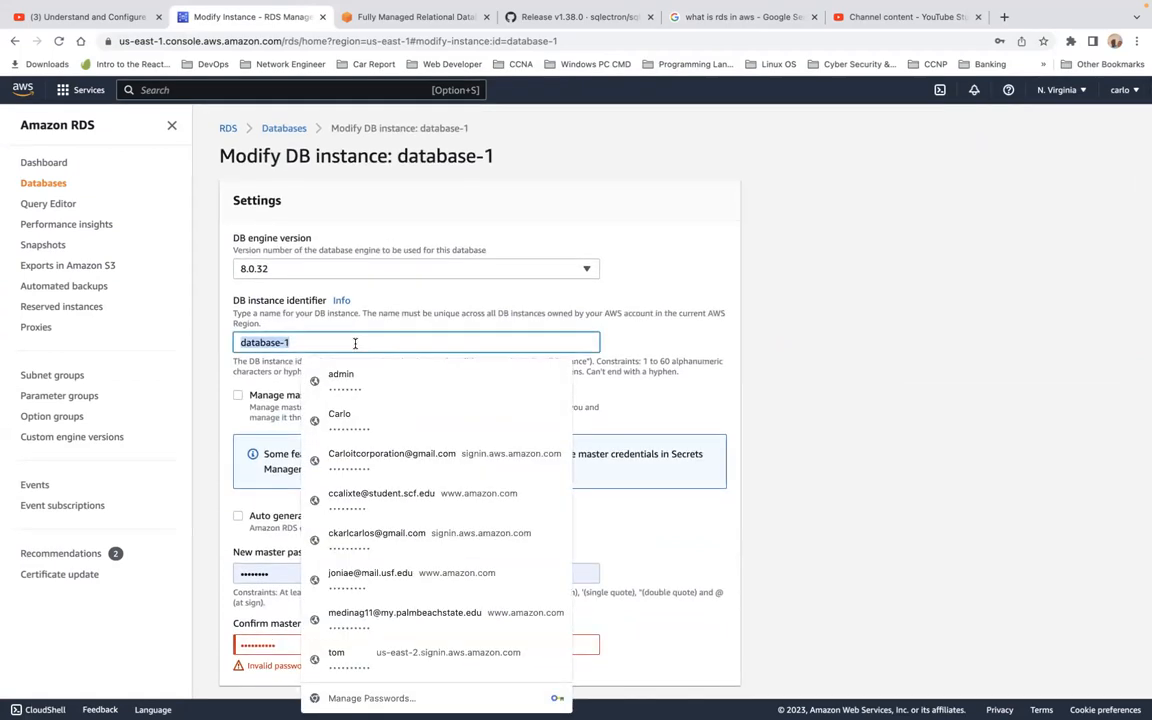
pyautogui.write('m')
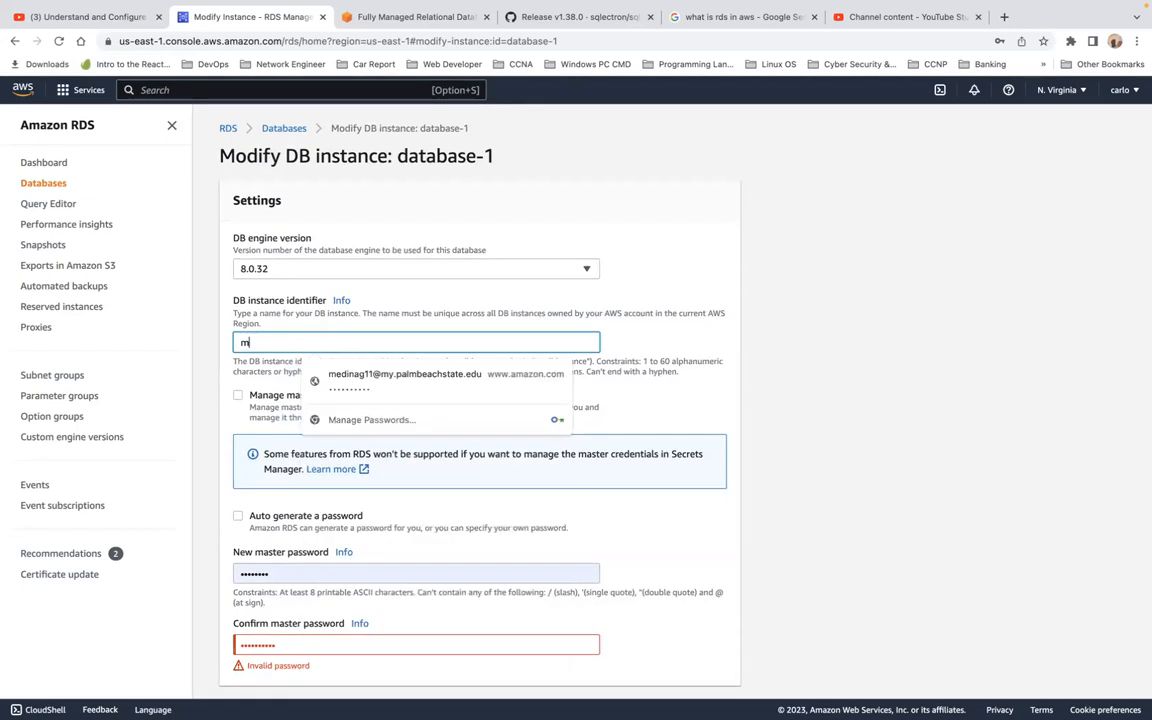
pyautogui.write('ysql')
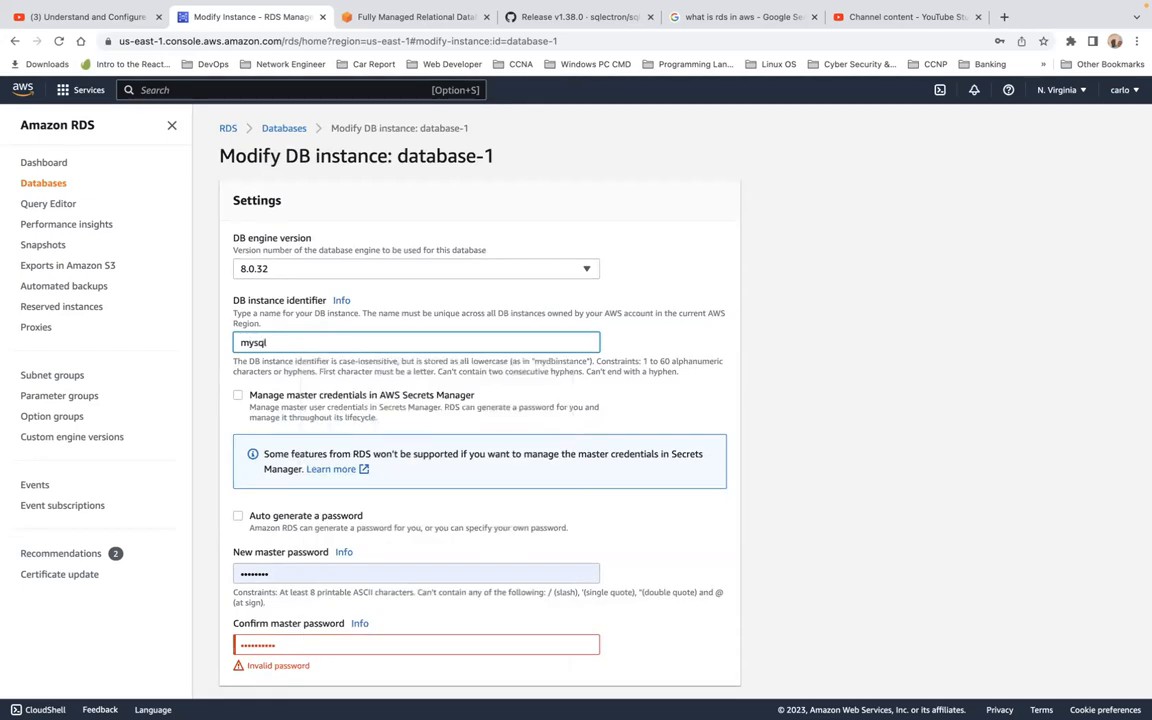
pyautogui.scroll(-5, 348, 179)
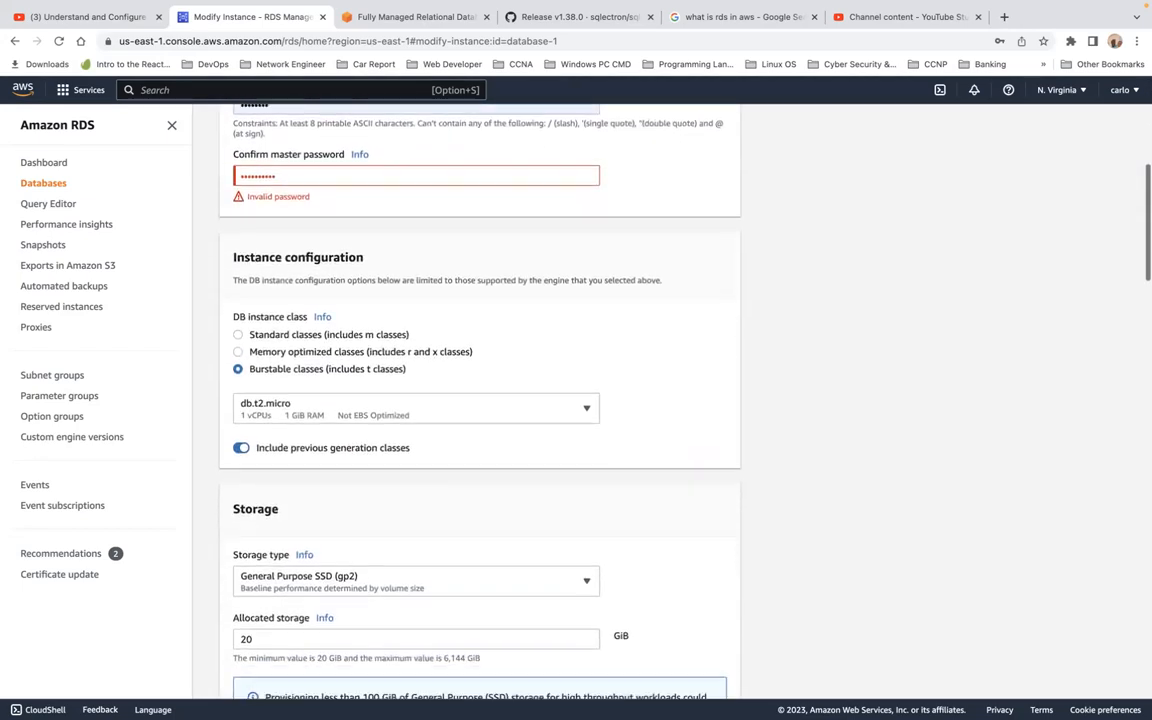
pyautogui.scroll(1, 360, 208)
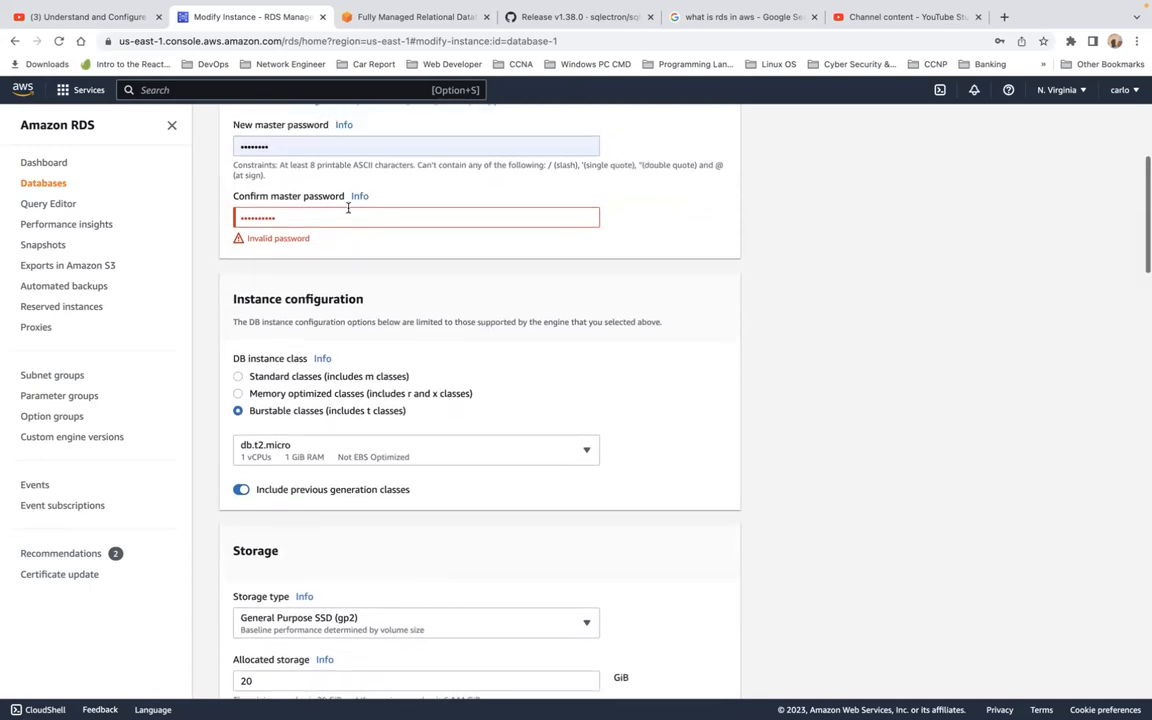
# Correct the new master password and its confirmation by removing the extra characters.
pyautogui.doubleClick(338, 215)
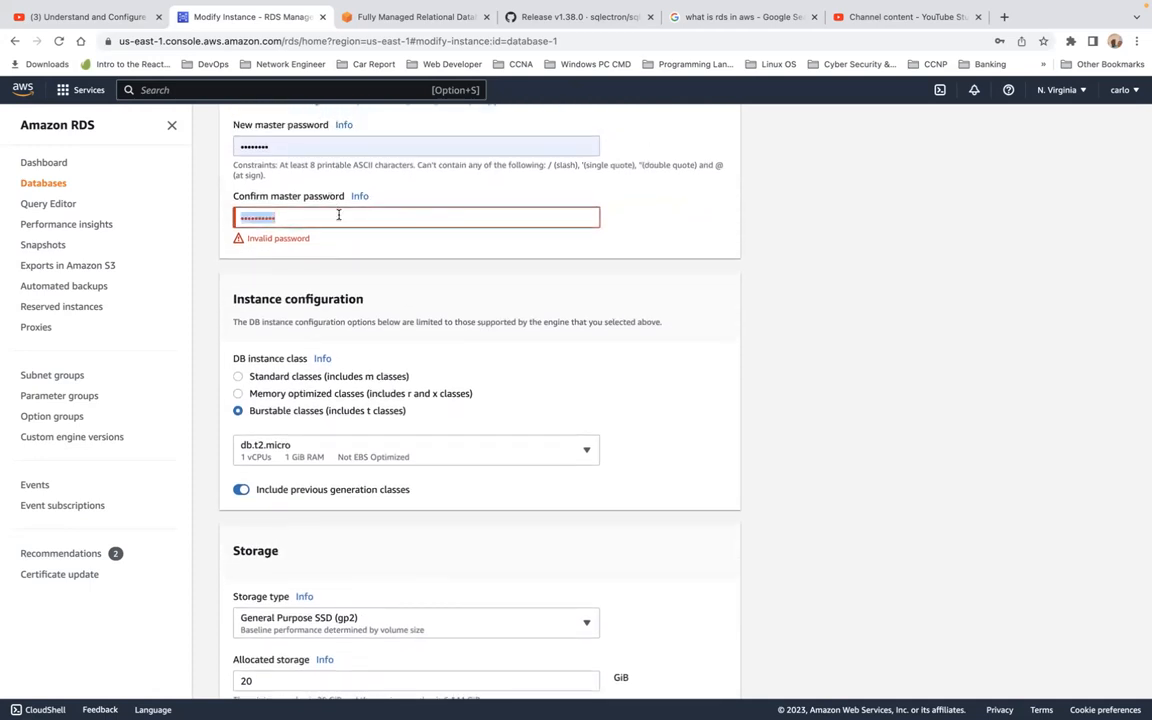
pyautogui.click(334, 148)
pyautogui.doubleClick(334, 148)
pyautogui.write('p')
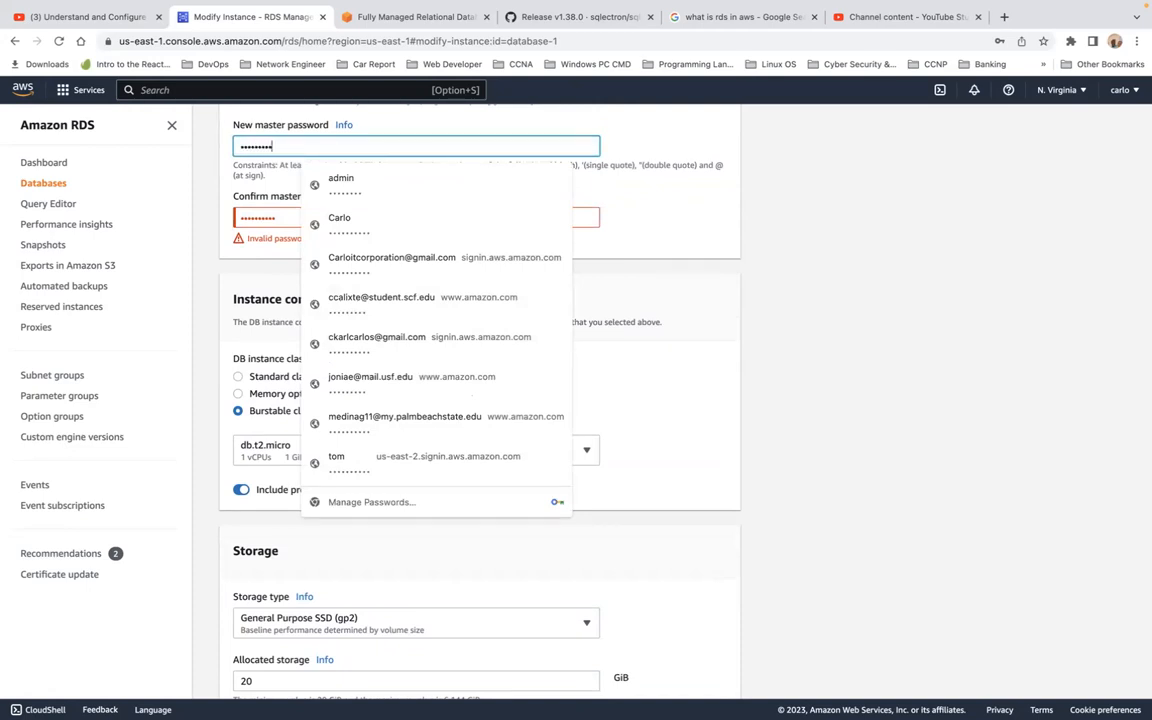
pyautogui.click(663, 198)
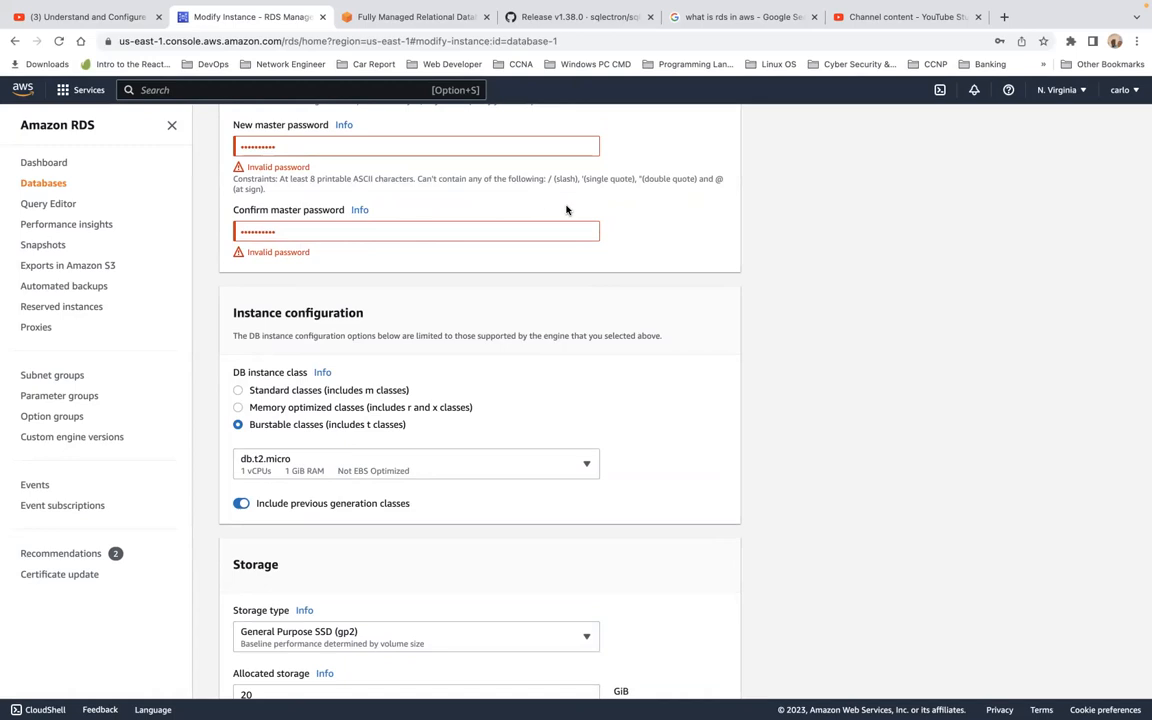
pyautogui.click(378, 147)
pyautogui.press('BackSpace')
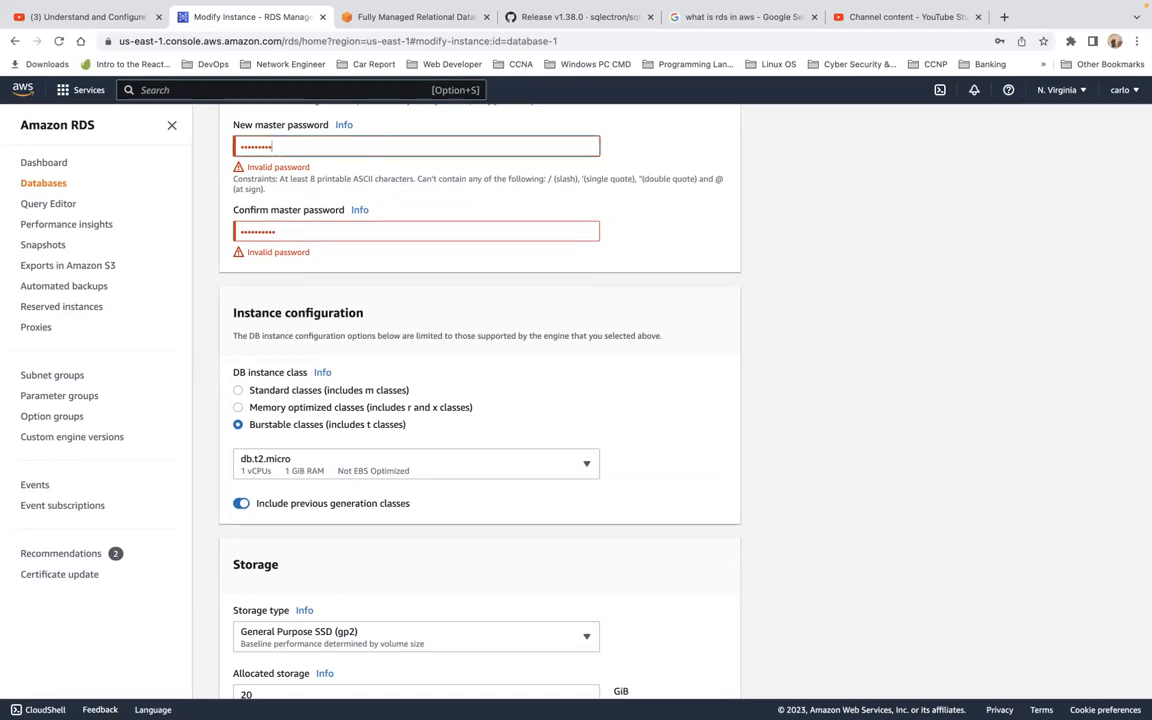
pyautogui.click(316, 227)
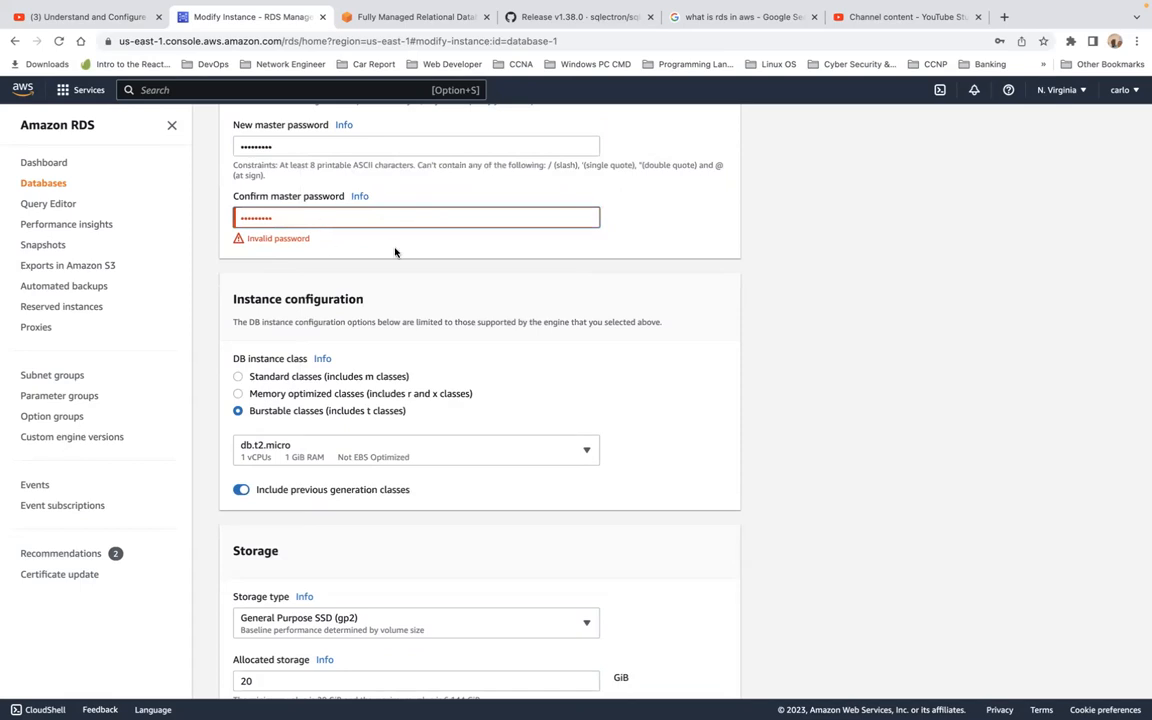
pyautogui.press('BackSpace')
# Review the remaining modification settings down to deletion protection.
pyautogui.scroll(-5, 589, 339)
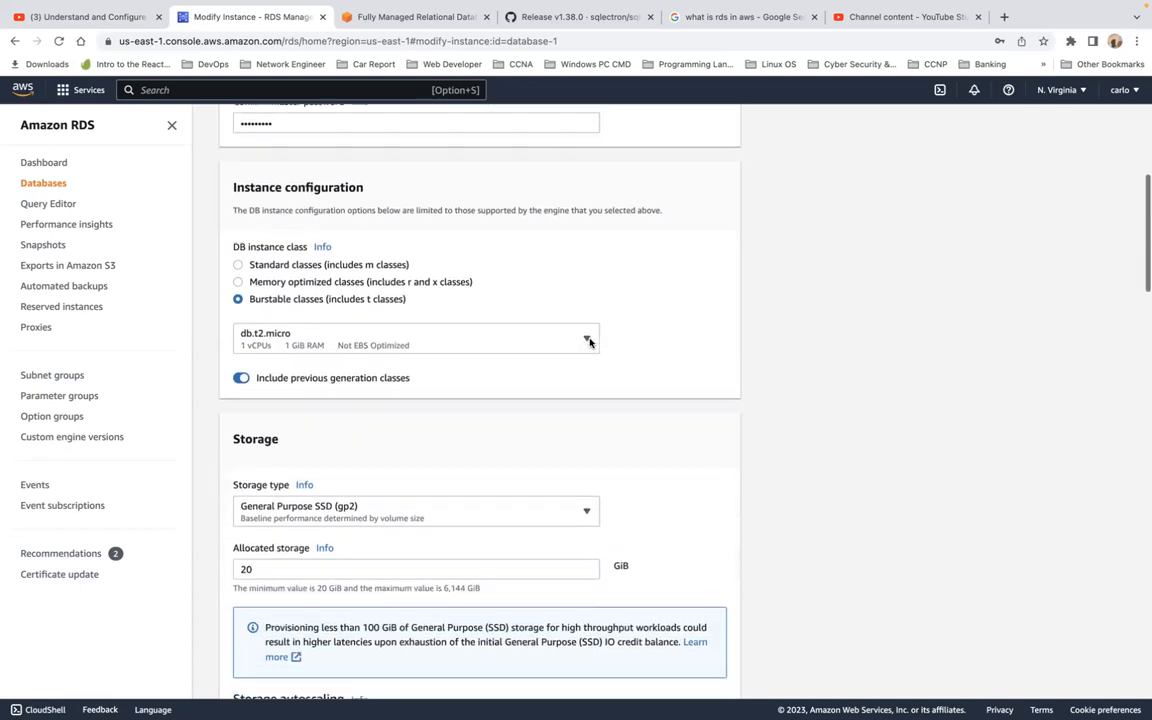
pyautogui.scroll(-7, 589, 343)
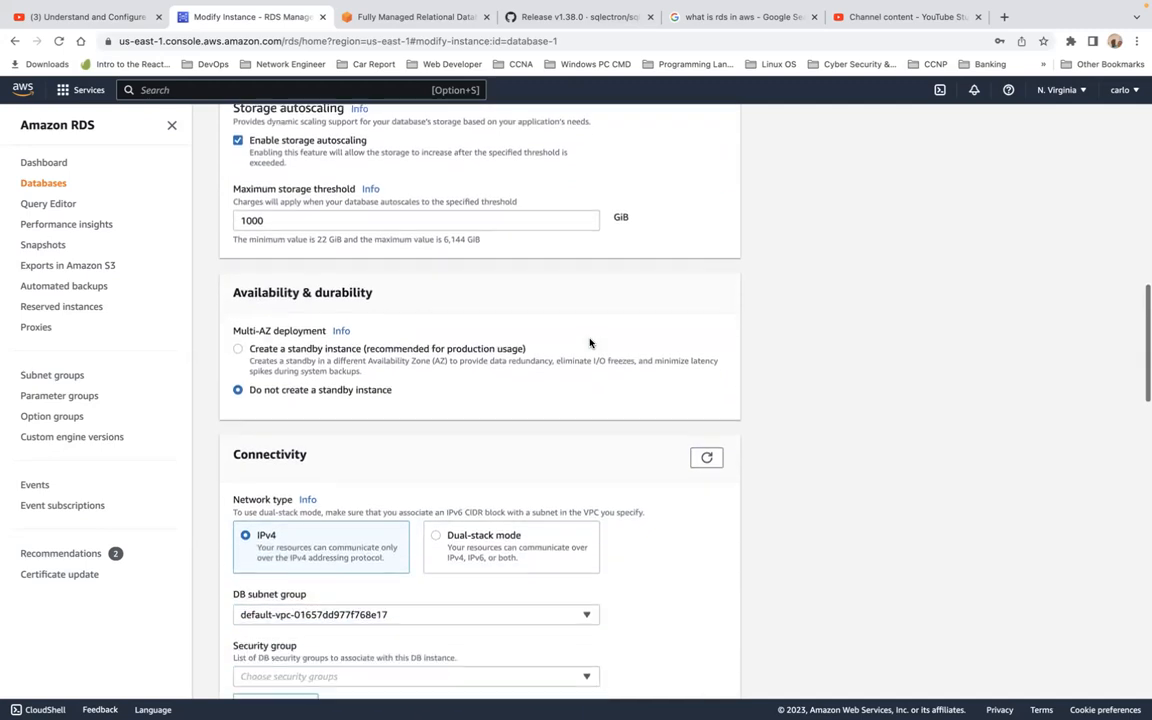
pyautogui.scroll(-2, 589, 343)
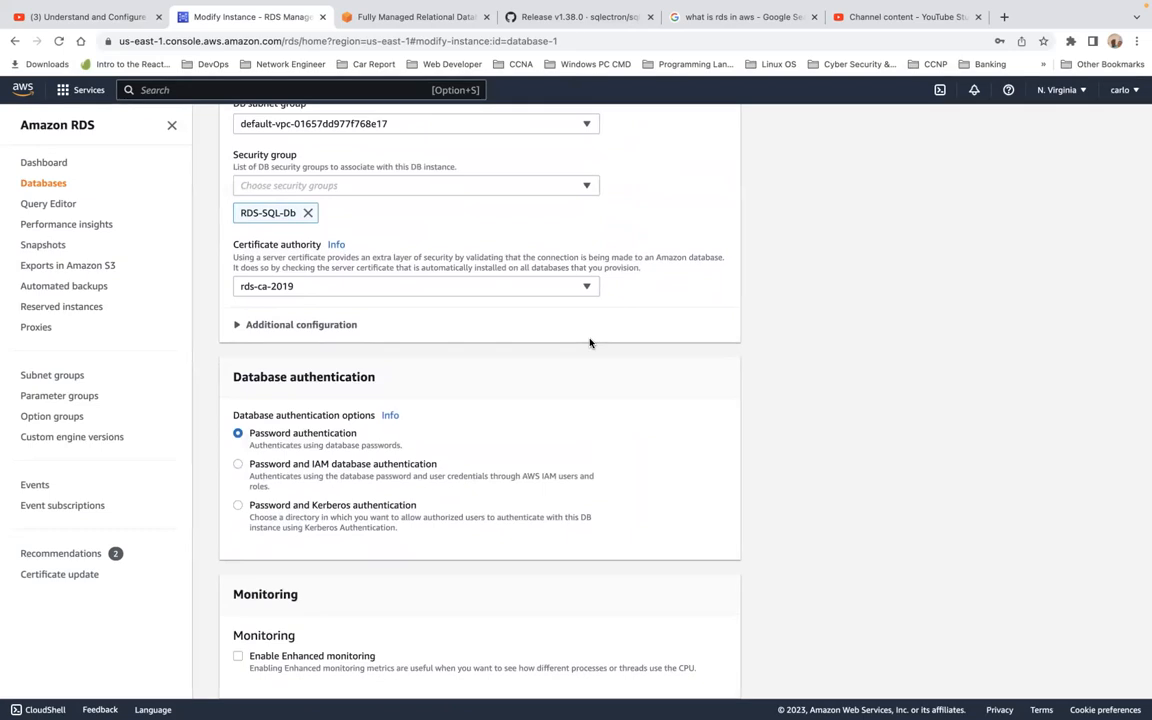
pyautogui.scroll(-10, 589, 343)
pyautogui.scroll(-4, 589, 343)
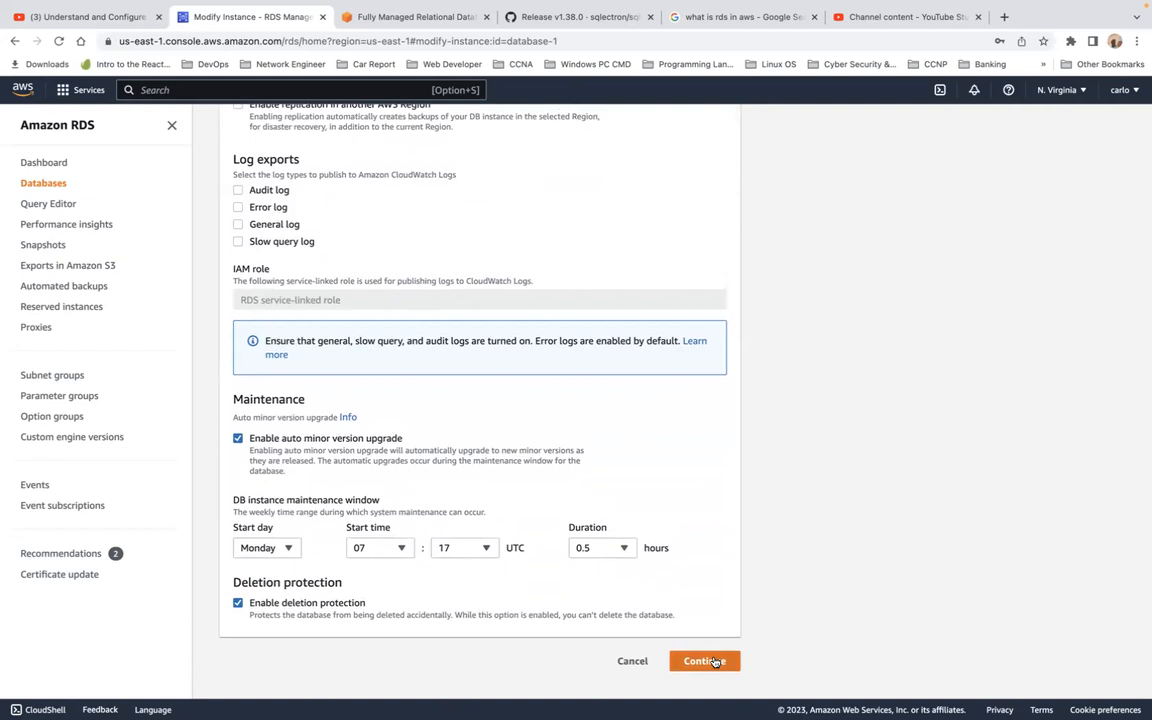
# Continue and apply the database-1 modifications, saving the new login in Chrome.
pyautogui.click(703, 661)
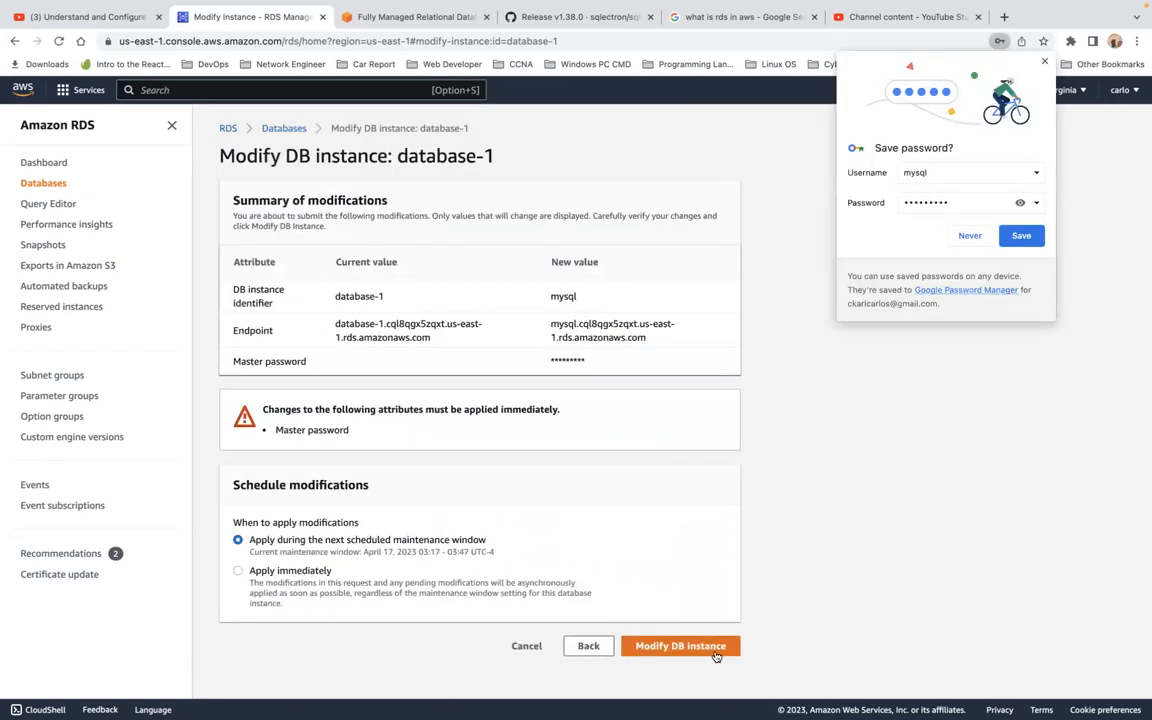
pyautogui.click(716, 653)
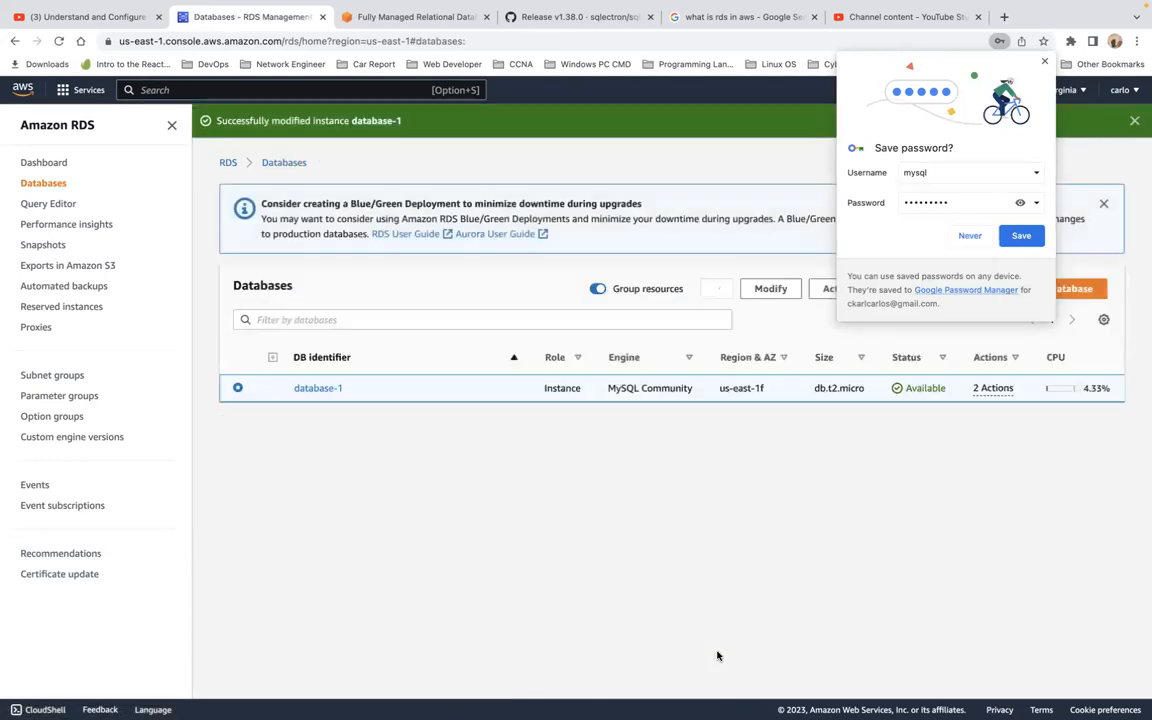
pyautogui.click(1020, 236)
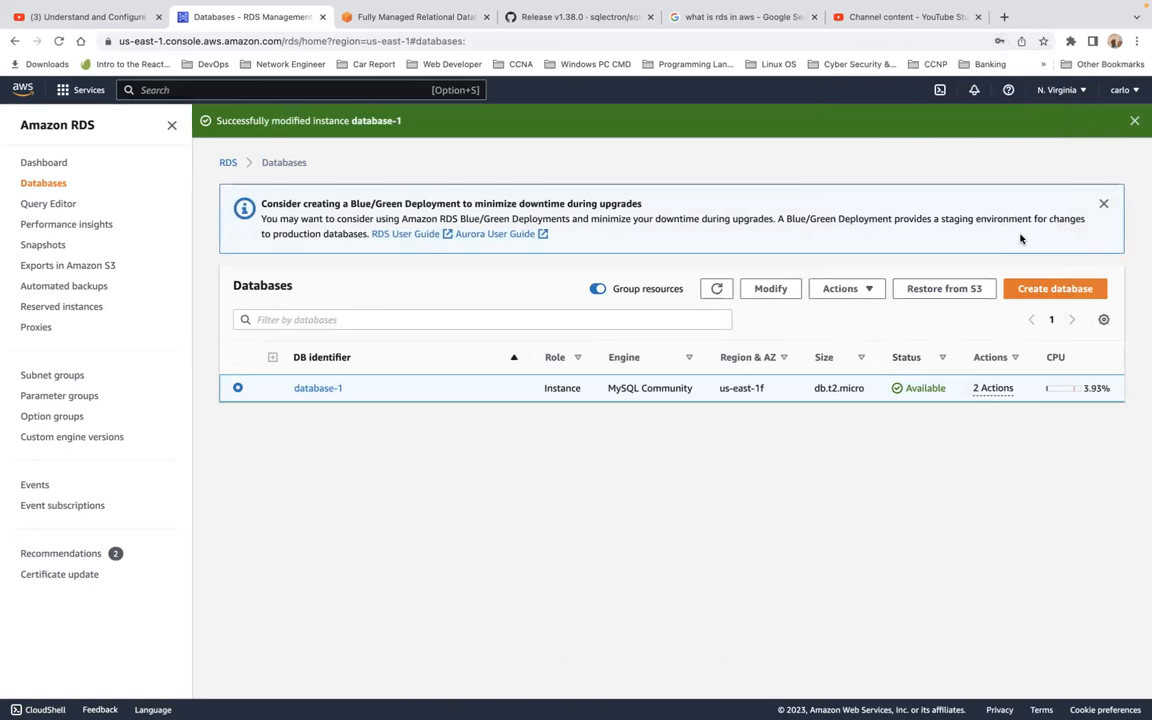
# Open database-1's details page showing Resetting-master-credentials, then show the window overview.
pyautogui.rightClick(316, 392)
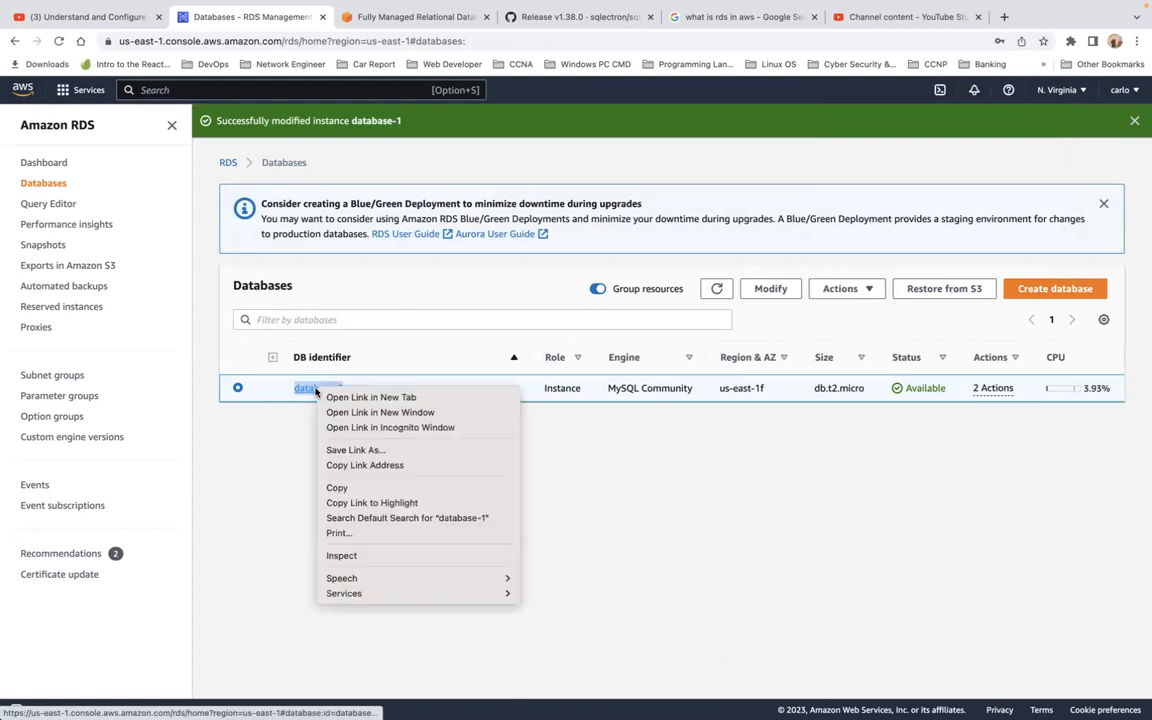
pyautogui.press('Escape')
pyautogui.click(316, 391)
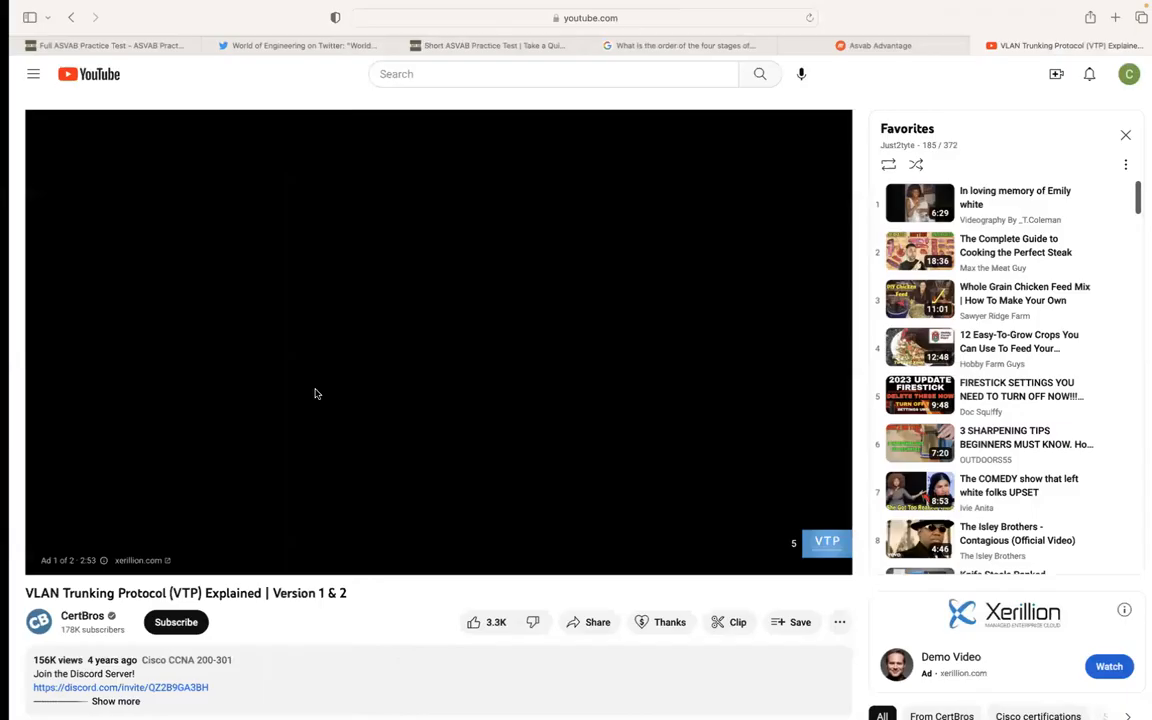
pyautogui.hotkey('ctrl', 'Up')
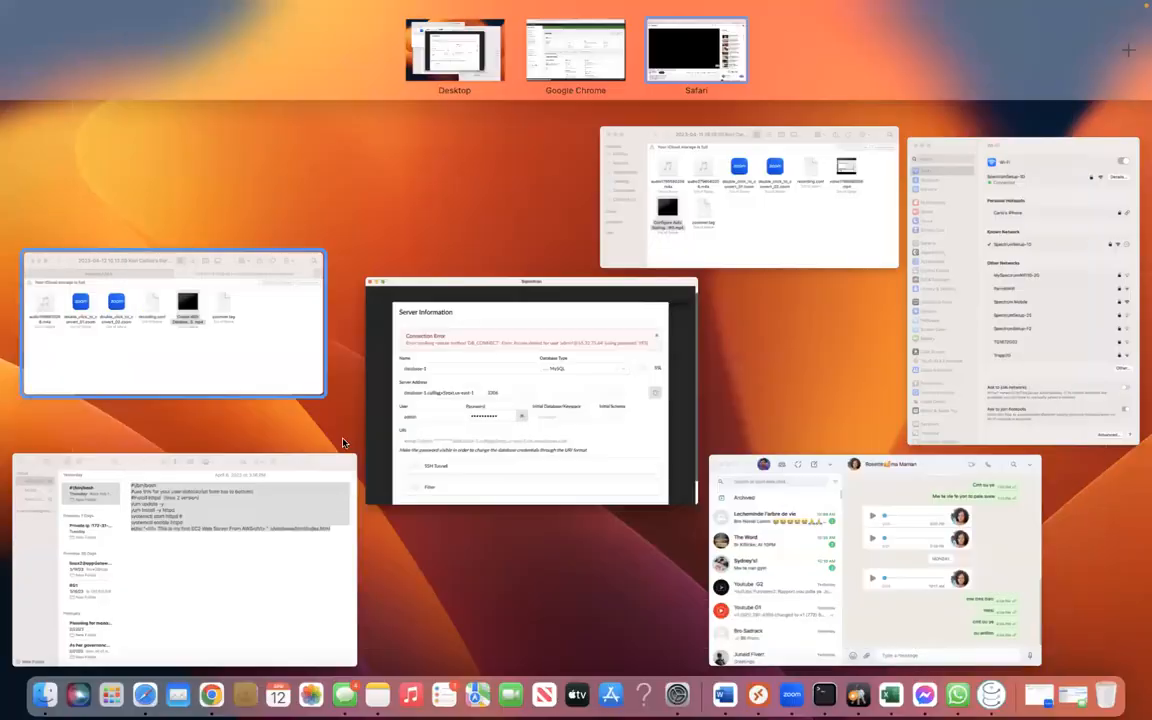
# Fix the Sqlectron password by deleting one character and retest until the connection succeeds.
pyautogui.click(469, 444)
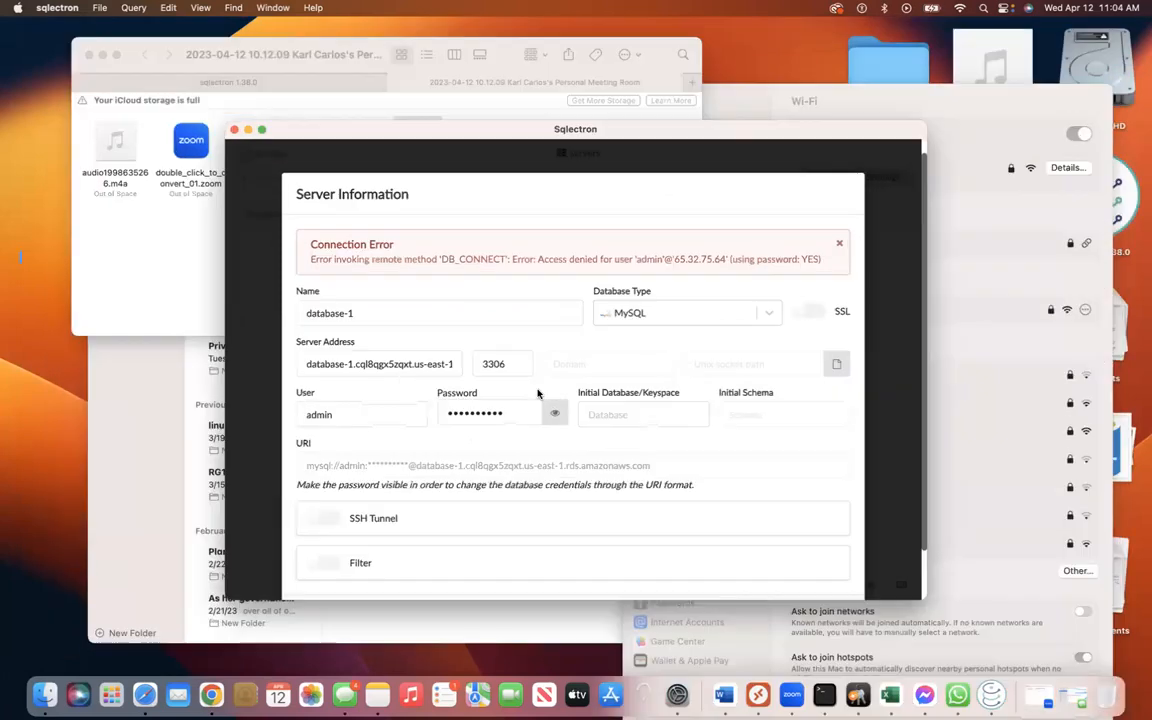
pyautogui.scroll(-2, 572, 444)
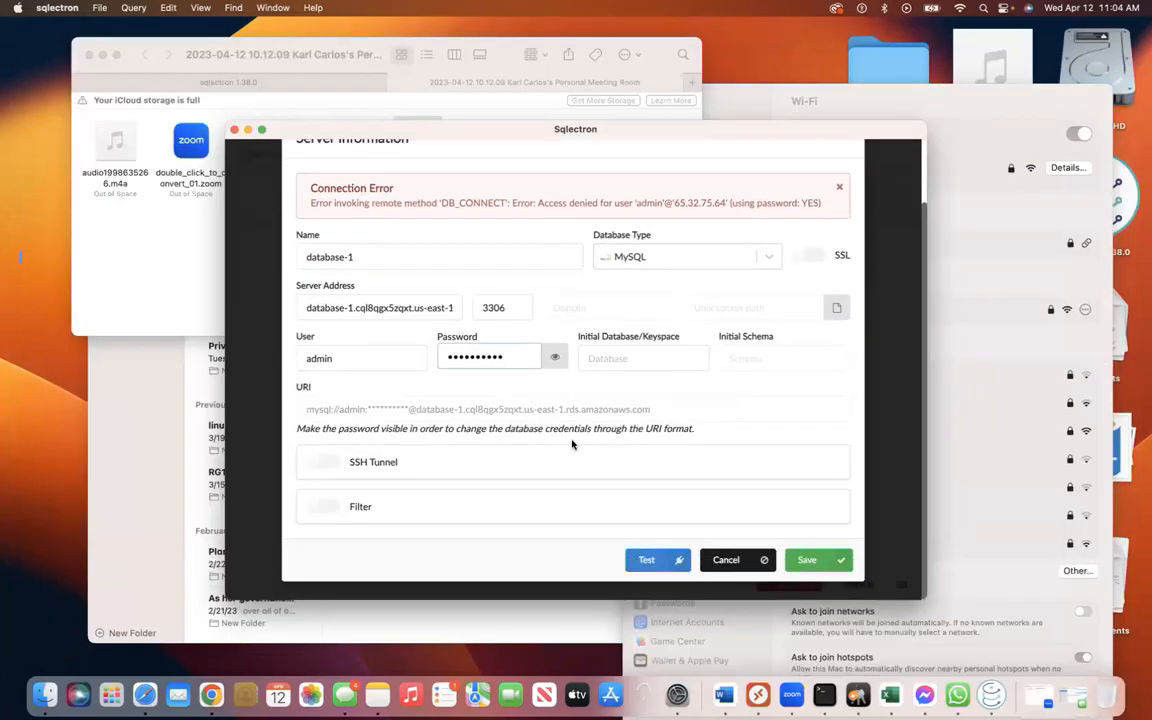
pyautogui.click(648, 560)
pyautogui.click(510, 412)
pyautogui.press('BackSpace')
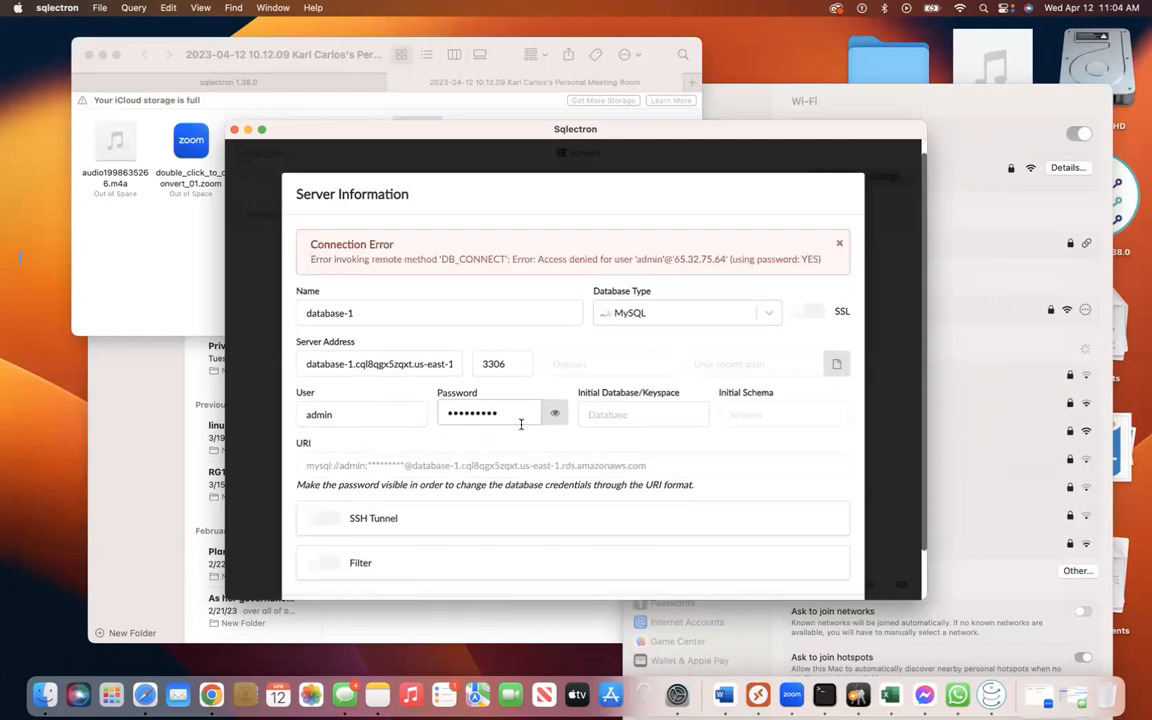
pyautogui.scroll(-2, 515, 477)
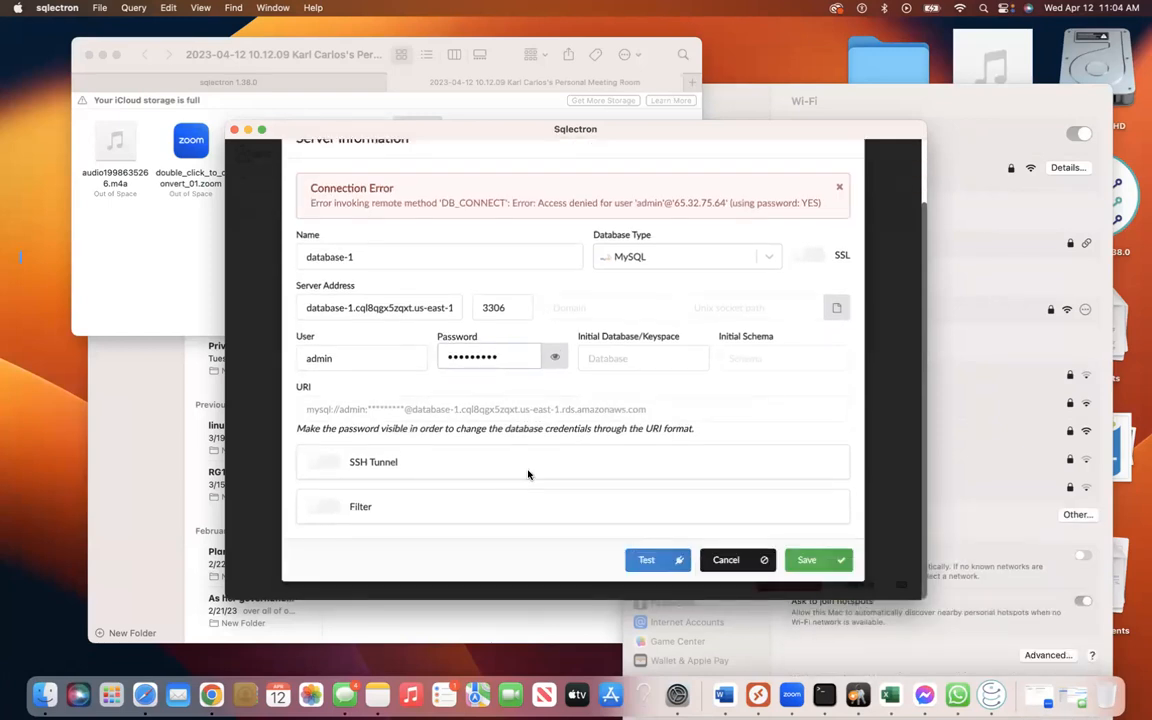
pyautogui.click(648, 562)
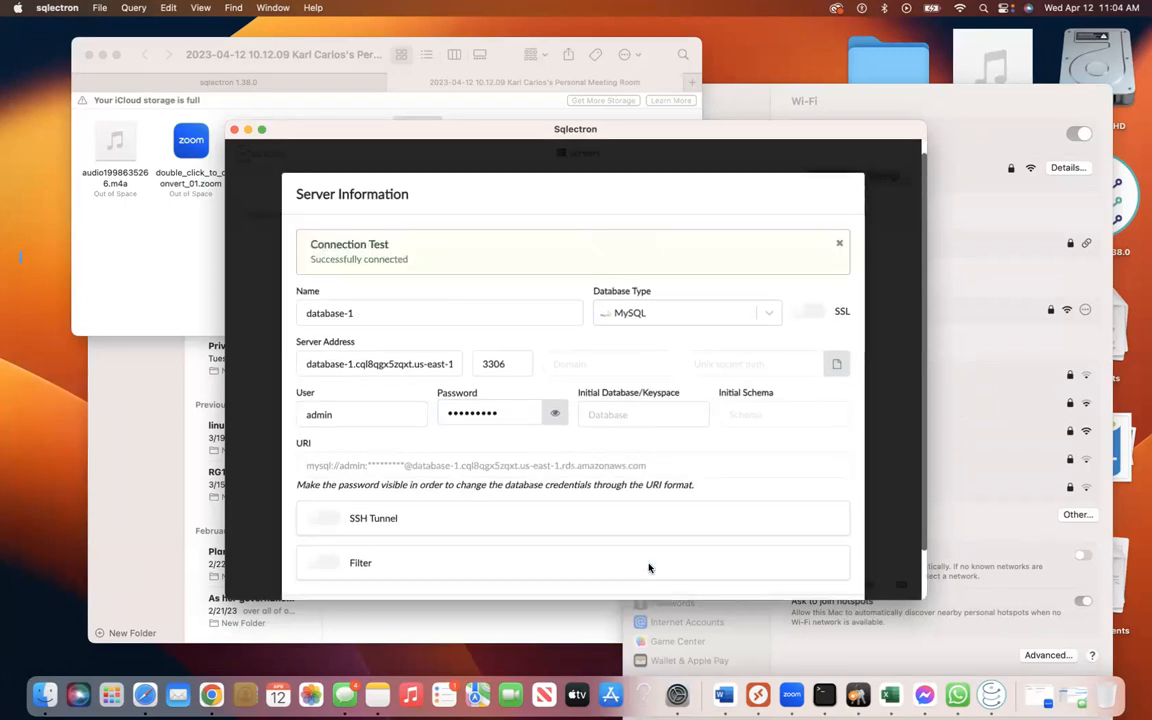
# Save the database-1 connection settings and switch to the RDS console.
pyautogui.scroll(-2, 690, 461)
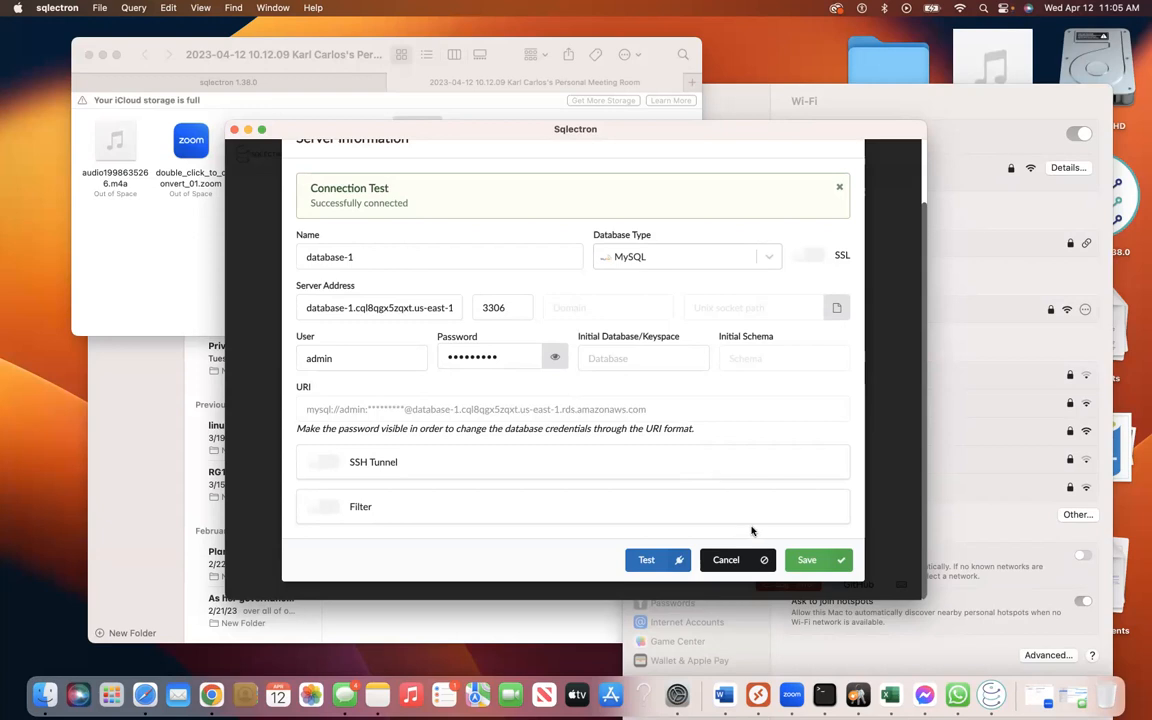
pyautogui.click(815, 561)
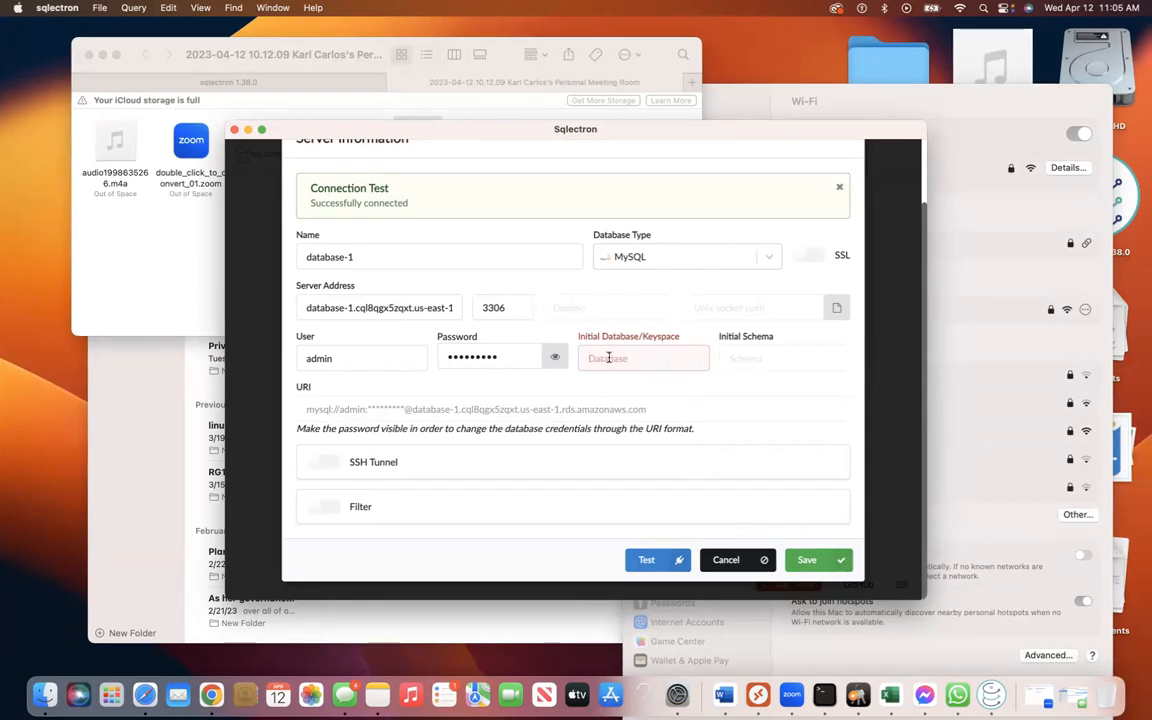
pyautogui.hotkey('ctrl', 'Right')
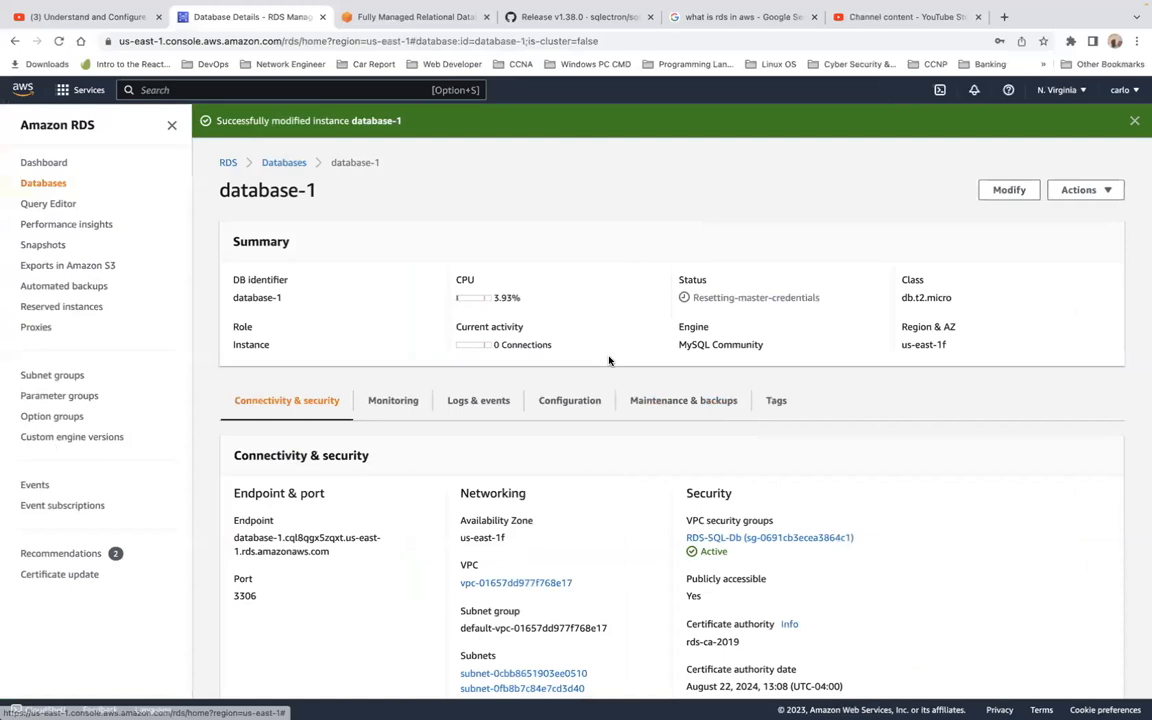
# Scroll through database-1's details page and reload it.
pyautogui.scroll(-5, 609, 360)
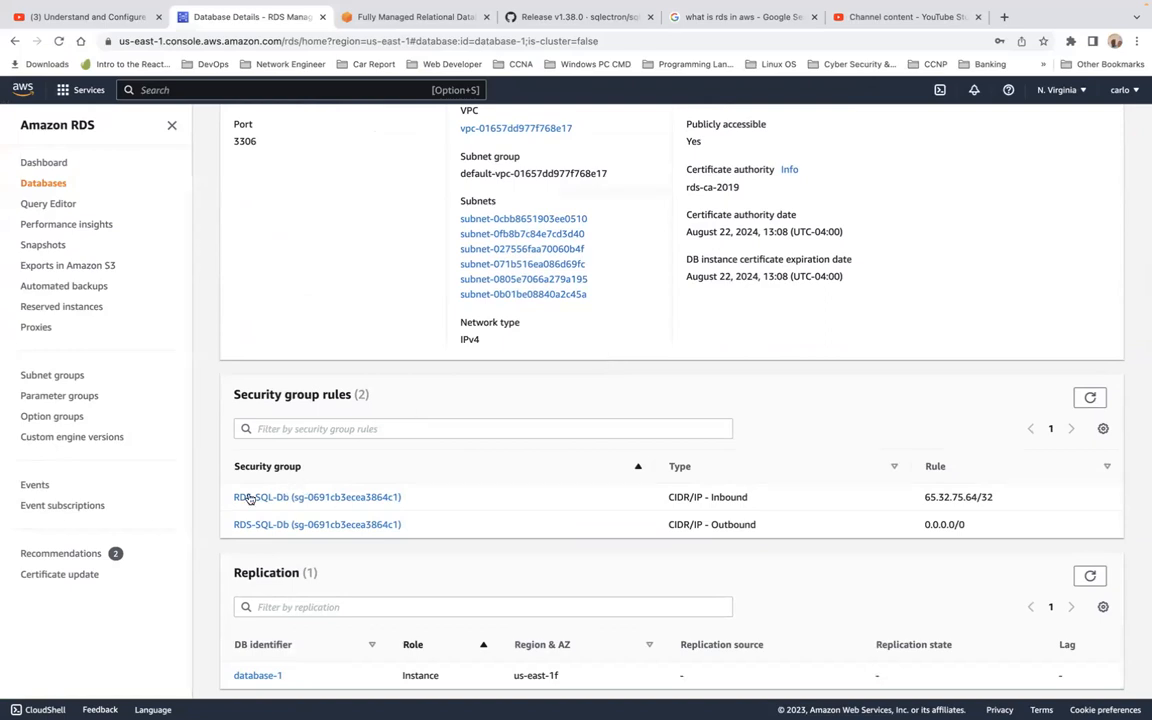
pyautogui.scroll(-3, 290, 475)
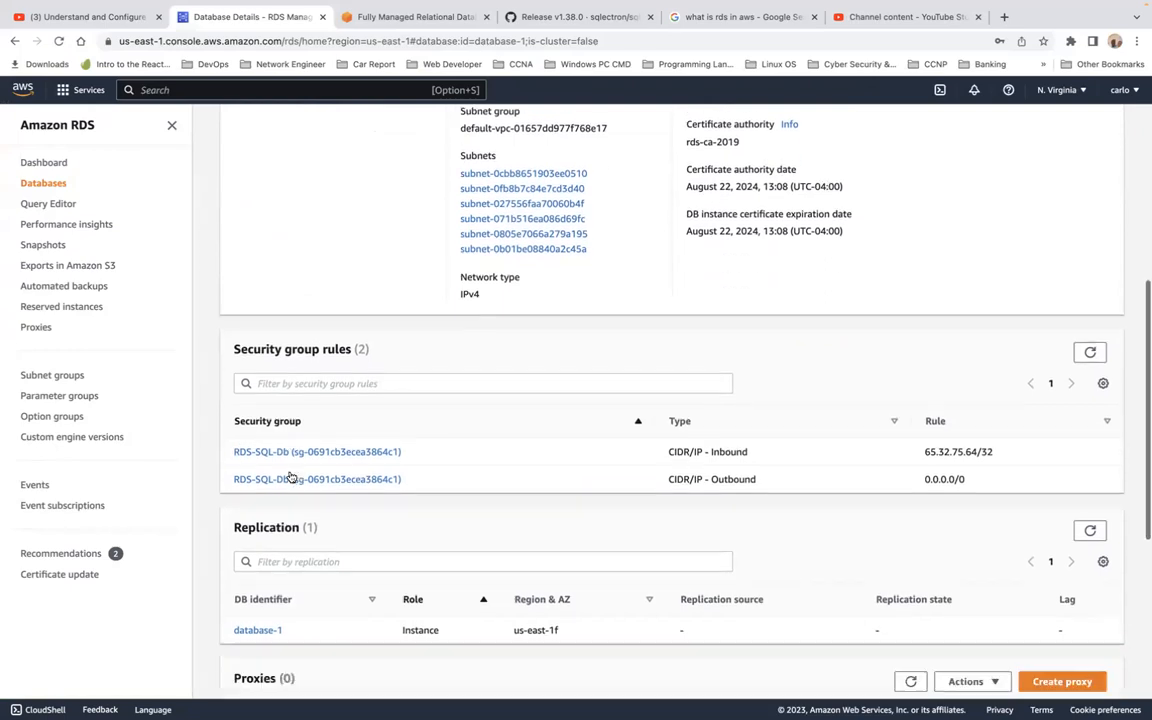
pyautogui.scroll(8, 291, 472)
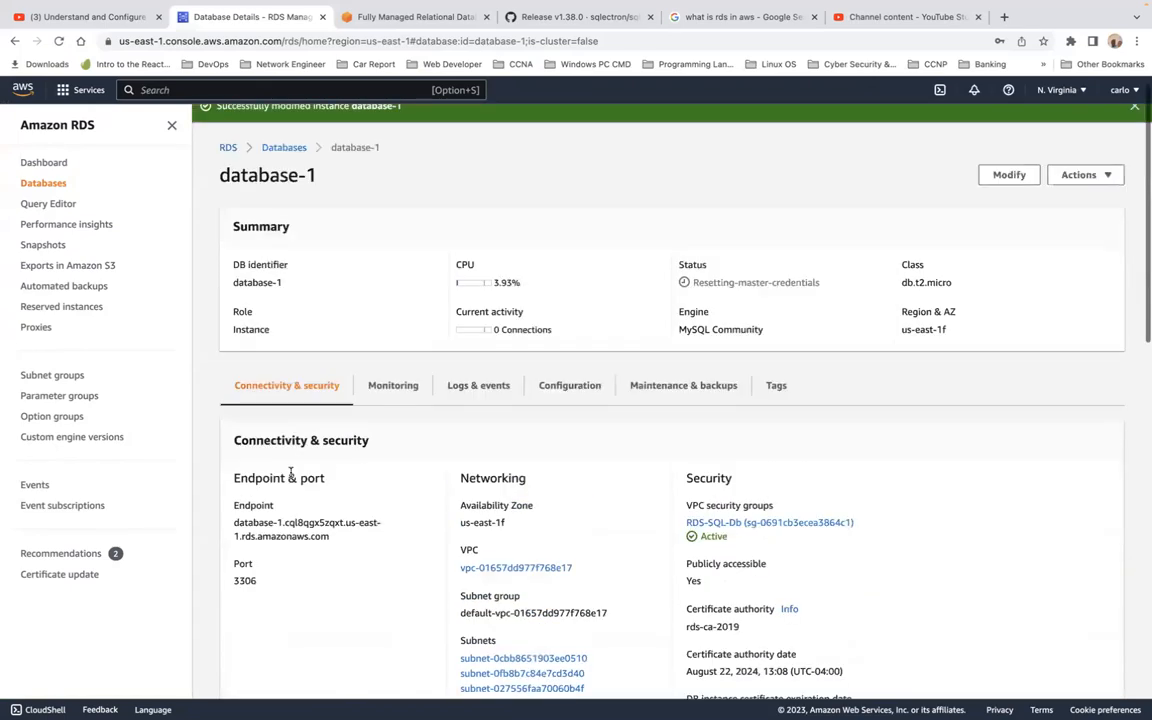
pyautogui.scroll(-3, 470, 414)
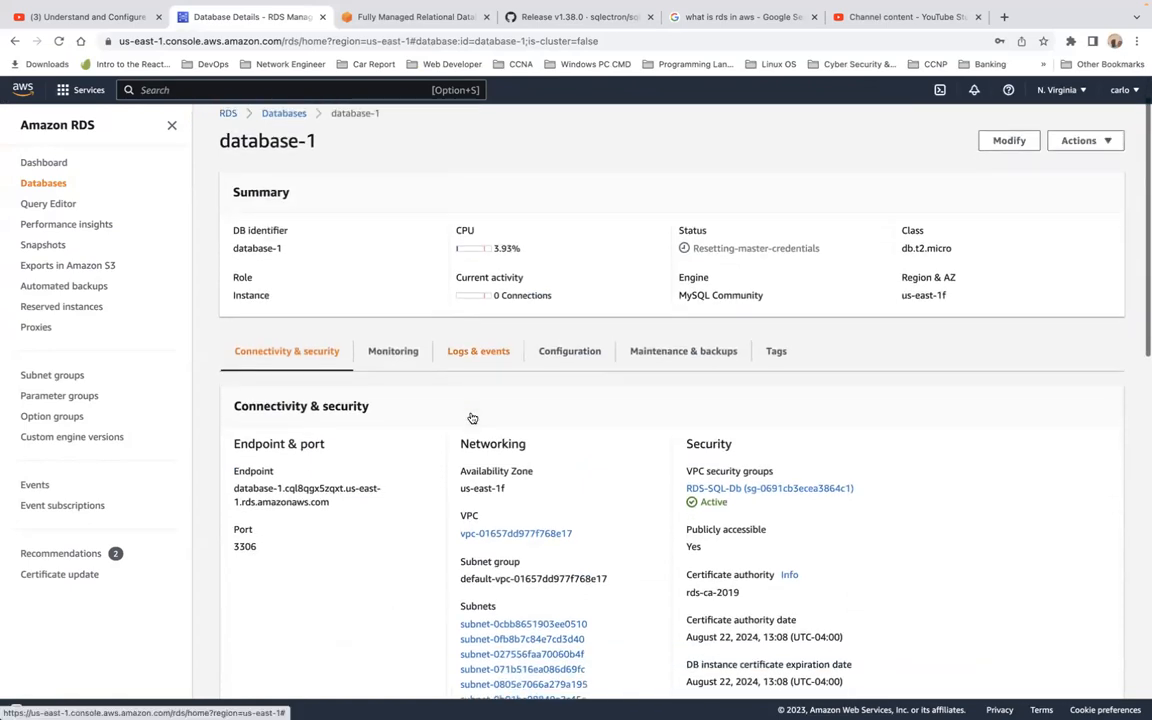
pyautogui.scroll(-1, 470, 414)
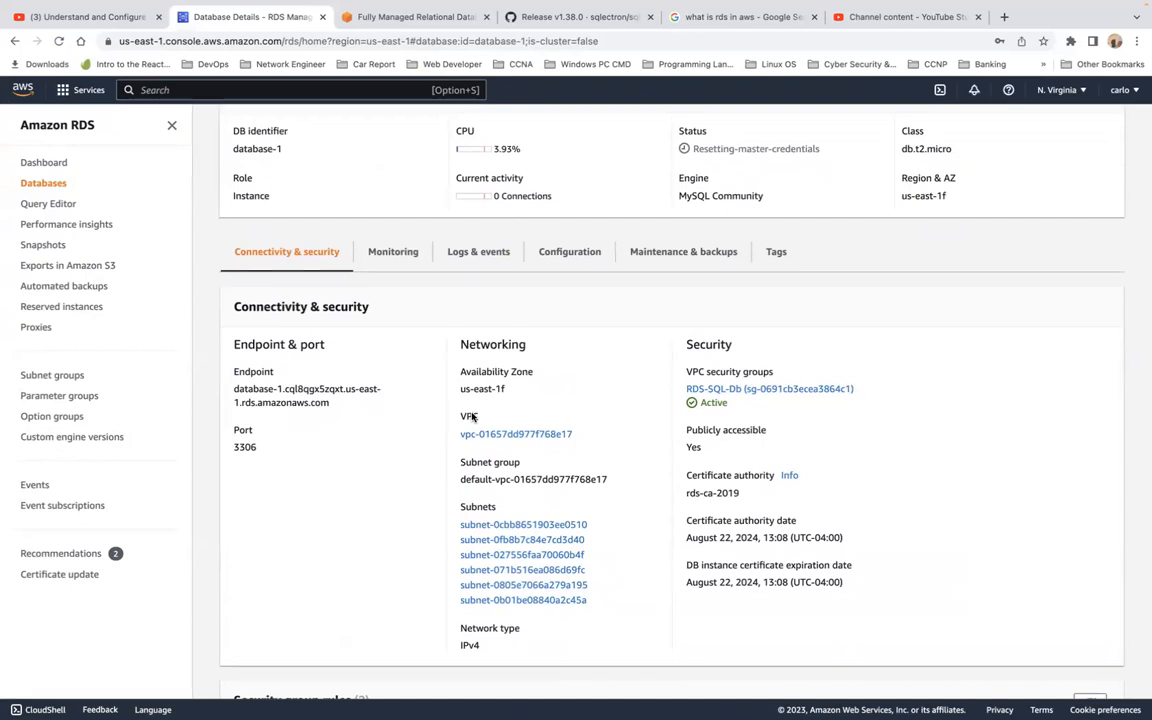
pyautogui.scroll(-1, 472, 416)
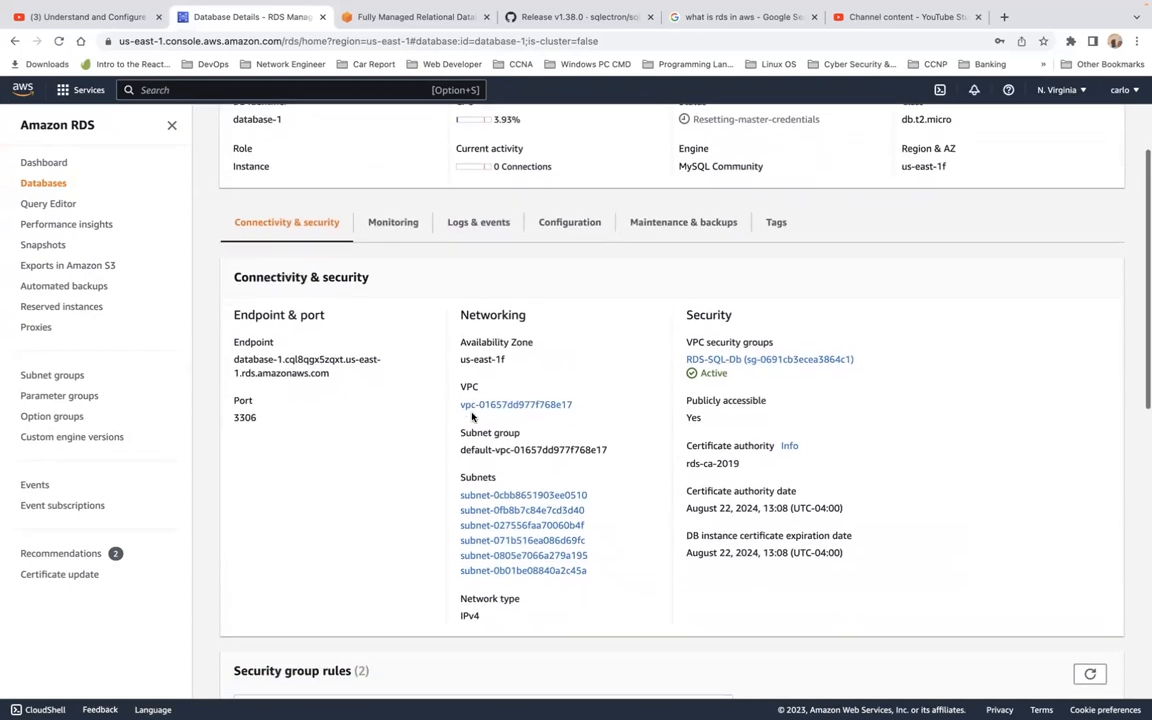
pyautogui.scroll(-10, 472, 416)
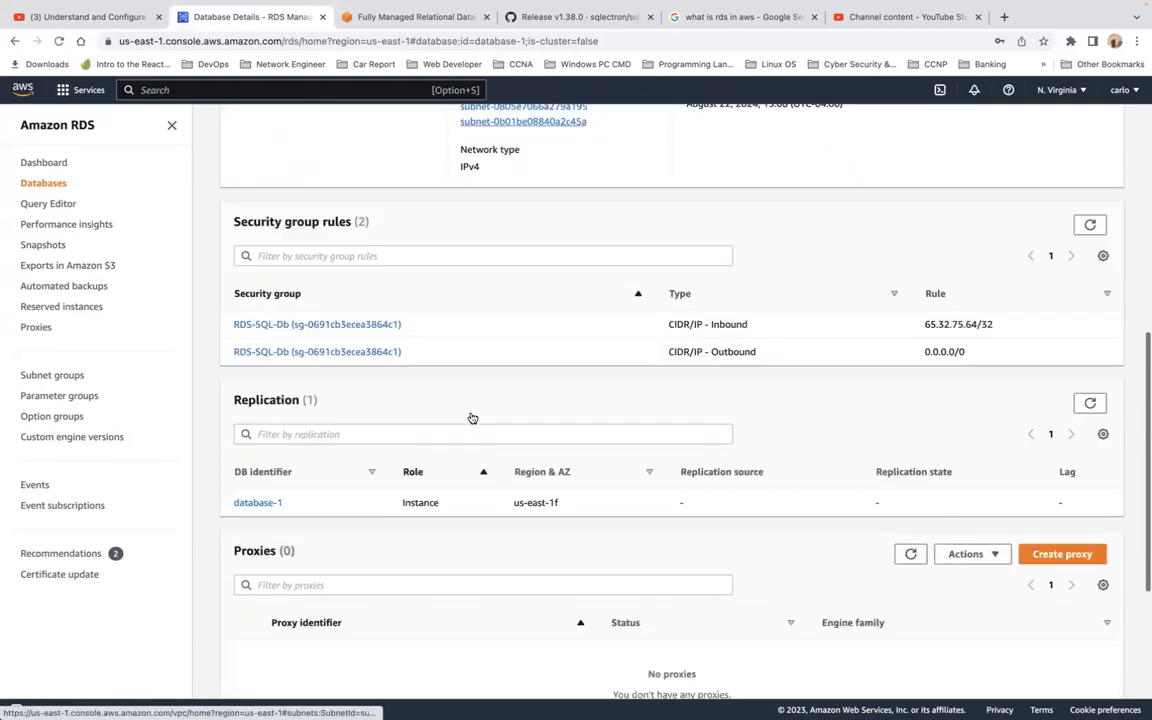
pyautogui.scroll(-3, 472, 416)
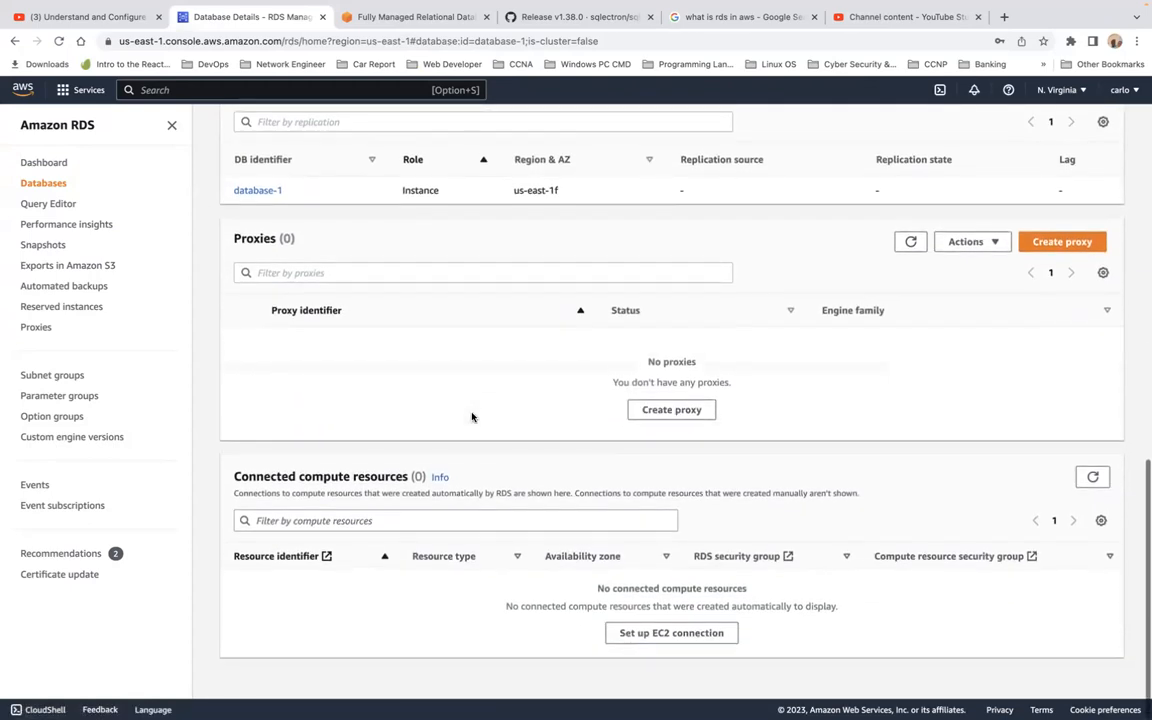
pyautogui.click(257, 190)
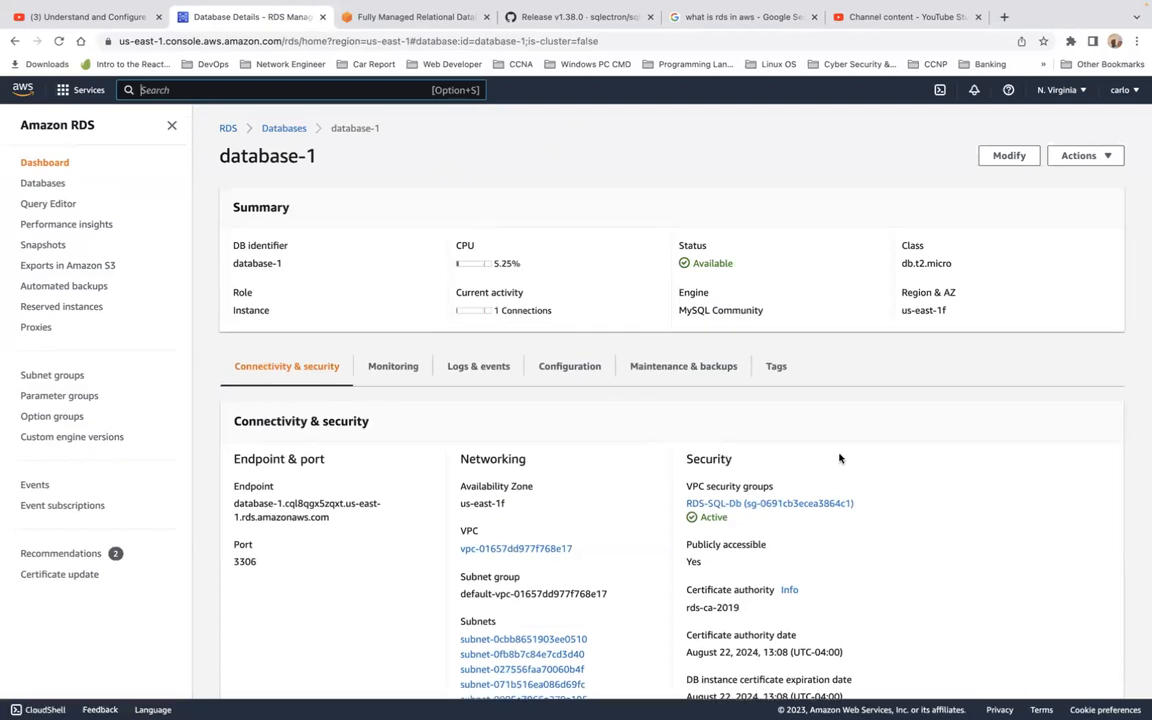
# Select the DB name mysqldb on the Configuration tab and return to Sqlectron.
pyautogui.scroll(-2, 840, 458)
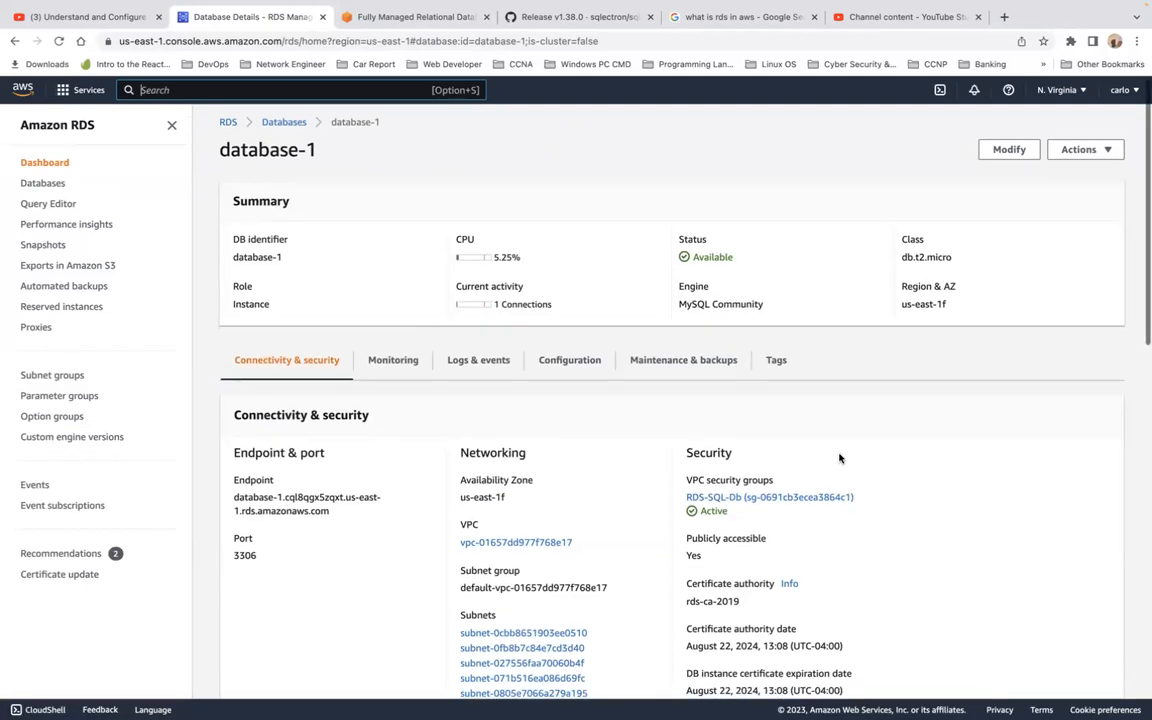
pyautogui.scroll(-2, 840, 458)
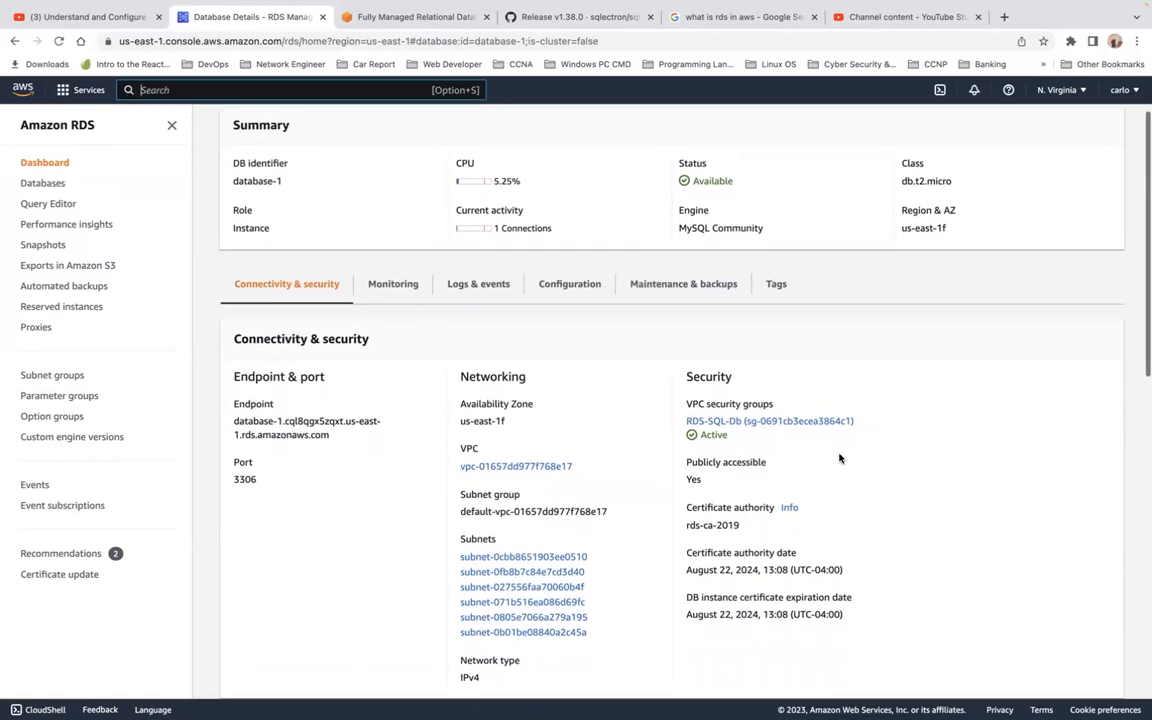
pyautogui.scroll(-4, 840, 458)
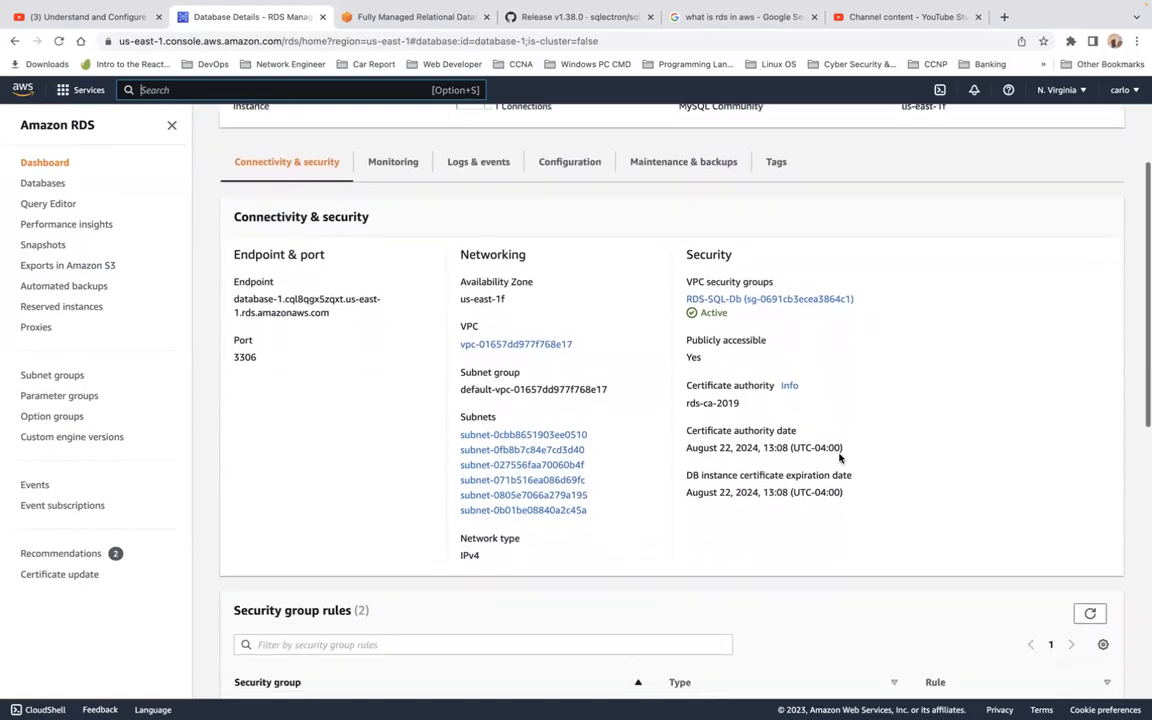
pyautogui.scroll(-2, 840, 458)
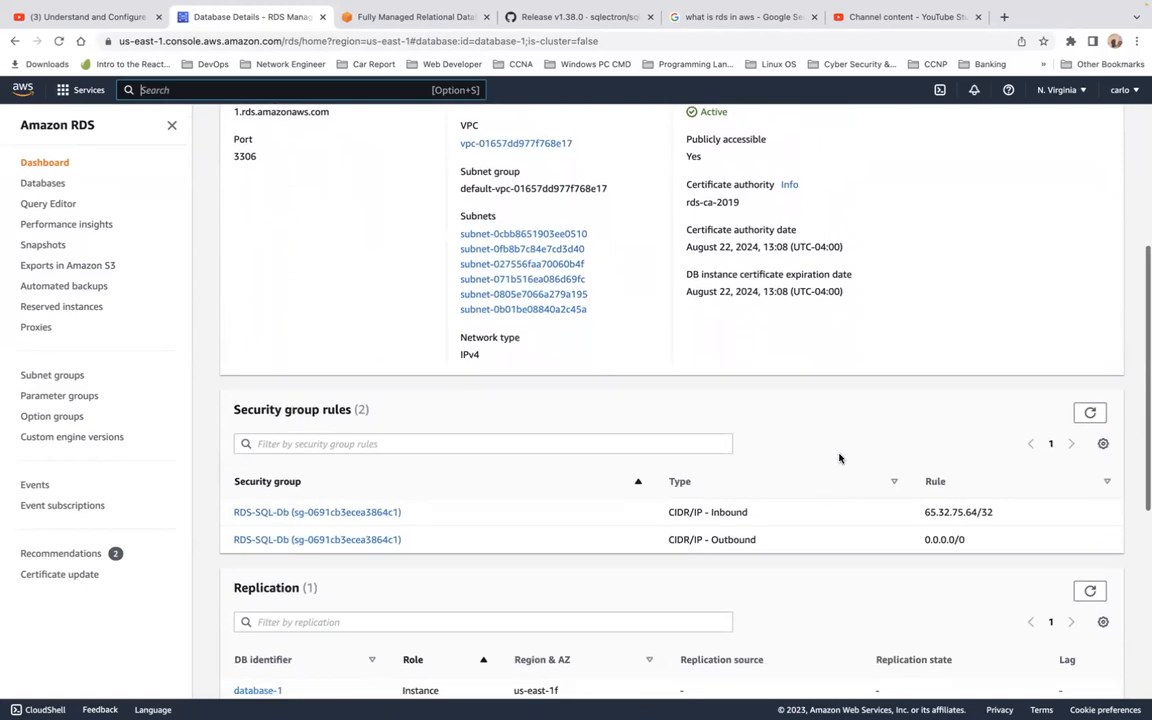
pyautogui.scroll(-4, 839, 458)
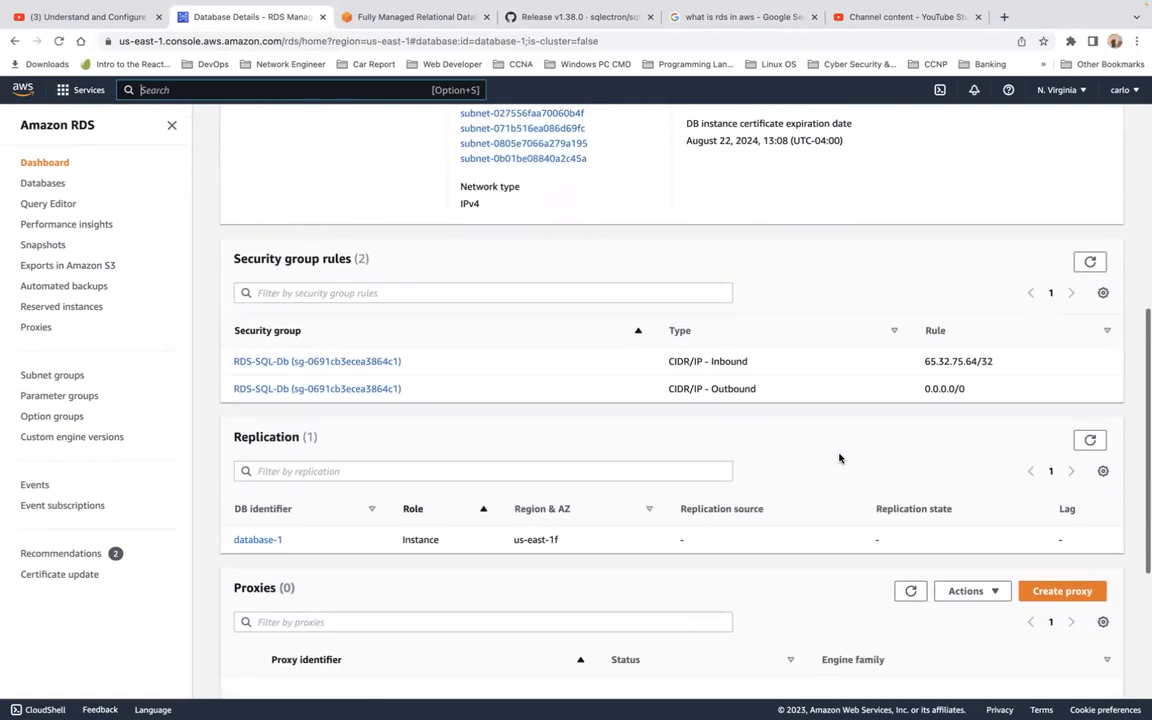
pyautogui.scroll(-4, 840, 459)
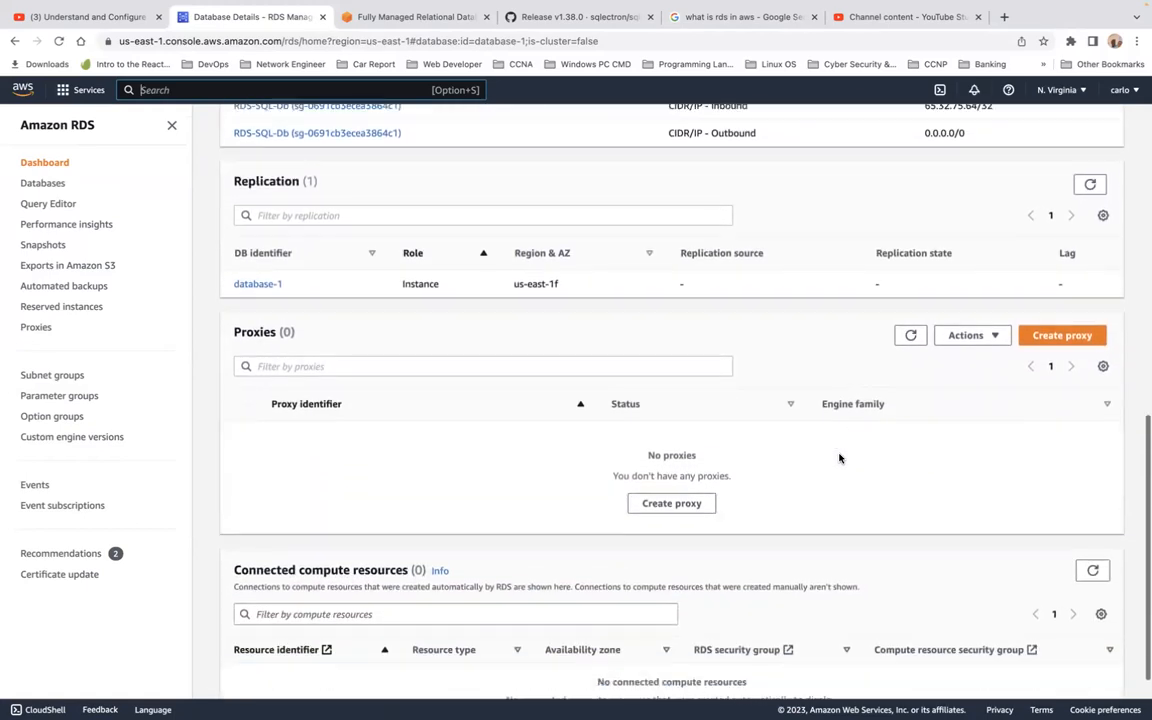
pyautogui.scroll(15, 840, 459)
pyautogui.scroll(-1, 840, 458)
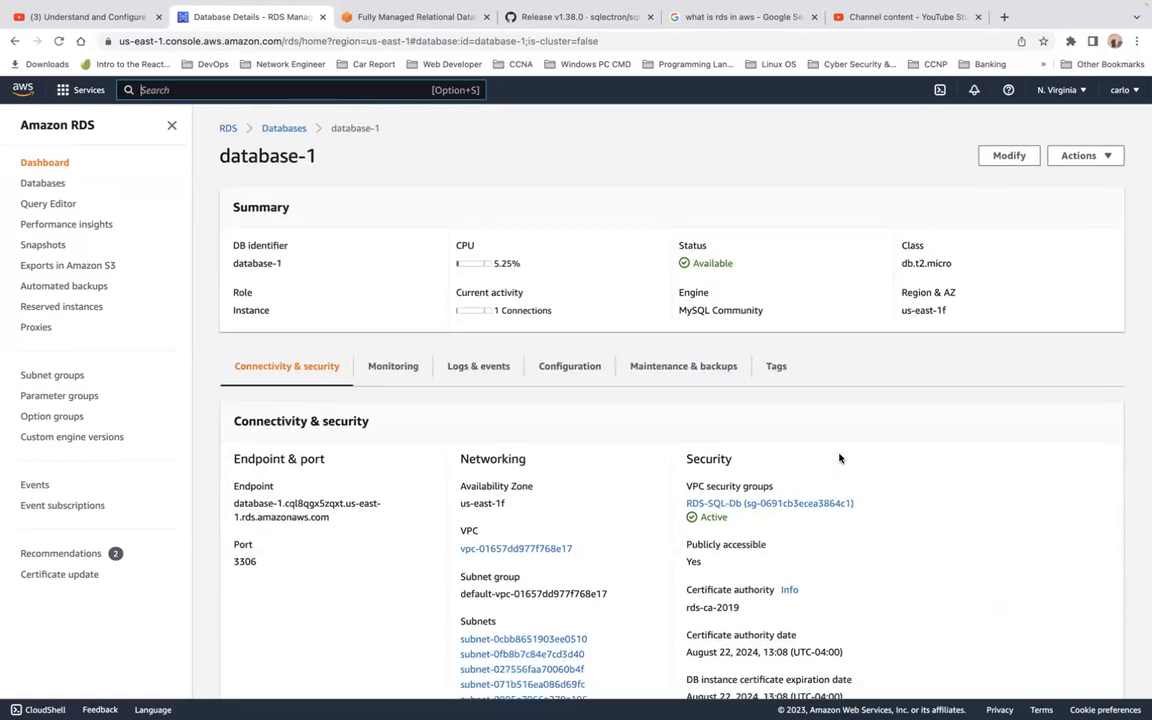
pyautogui.click(582, 367)
pyautogui.scroll(-2, 578, 492)
pyautogui.moveTo(270, 503); pyautogui.dragTo(228, 503)
pyautogui.press('super+c')
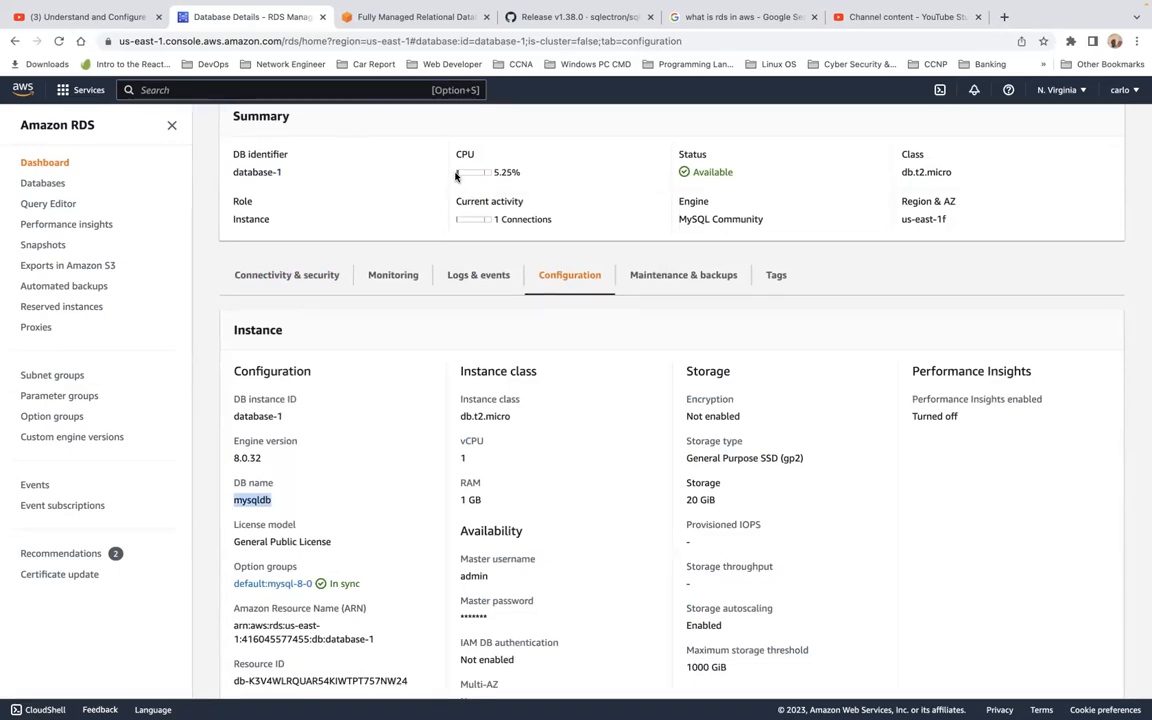
pyautogui.hotkey('ctrl', 'Left')
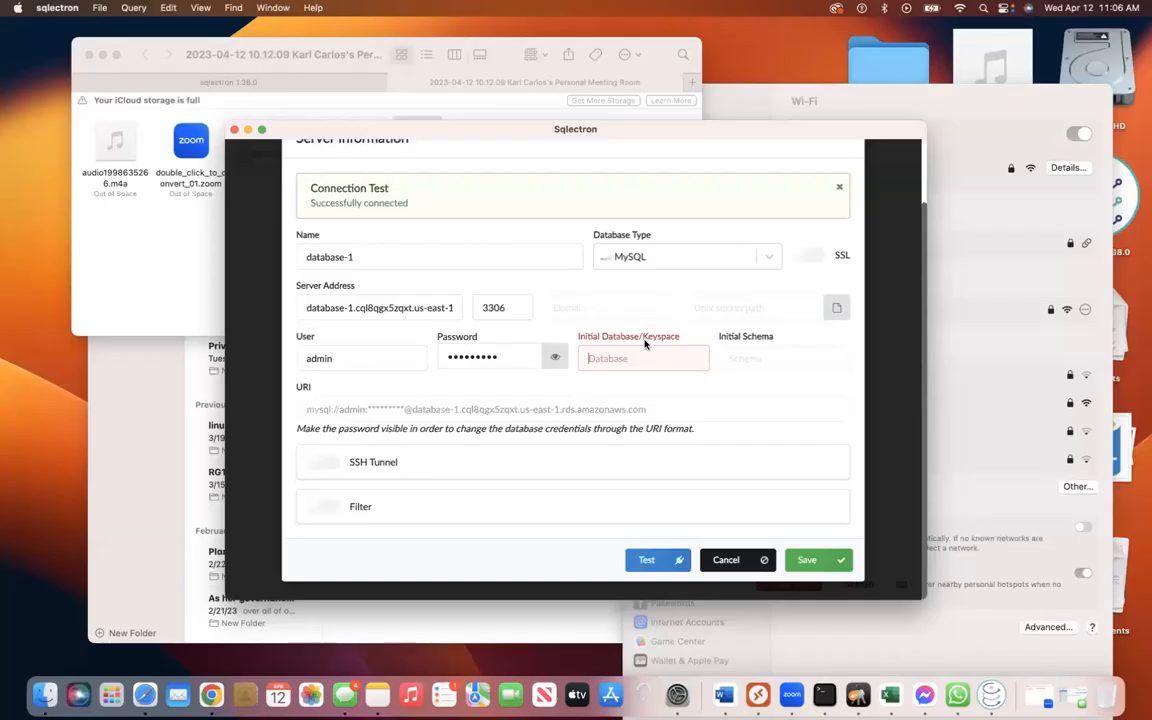
# Set mysqldb as database-1's initial database, save the connection, and connect to it.
pyautogui.press('super+v')
pyautogui.click(813, 562)
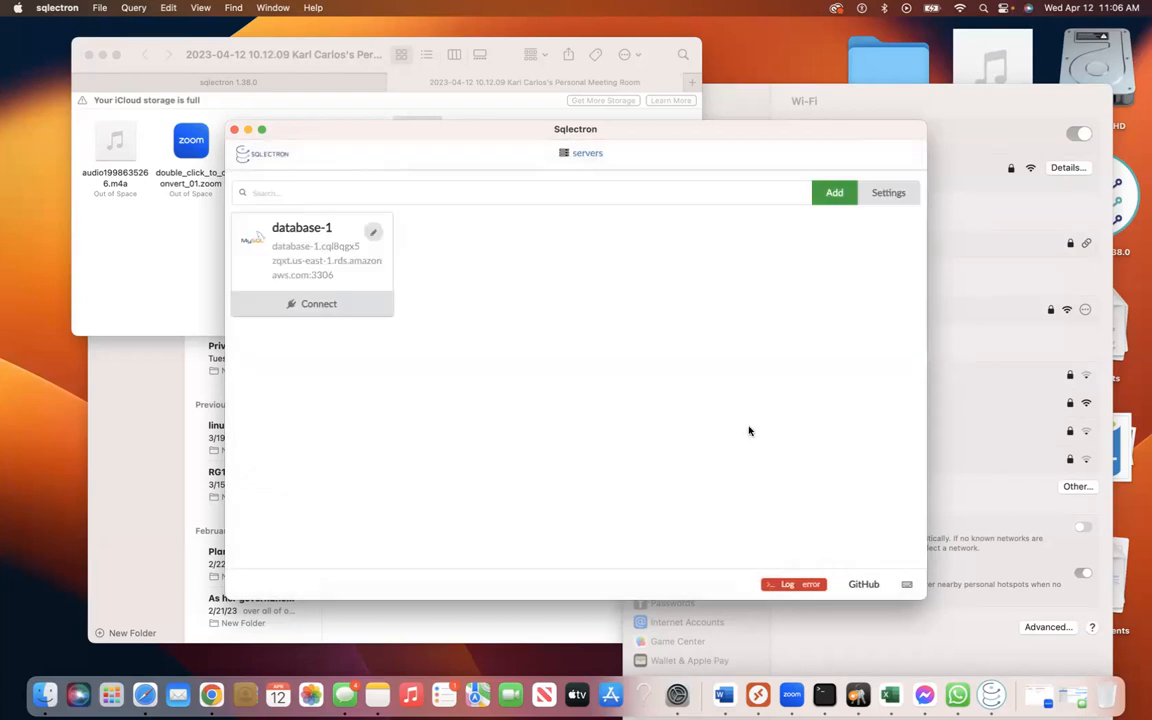
pyautogui.click(325, 302)
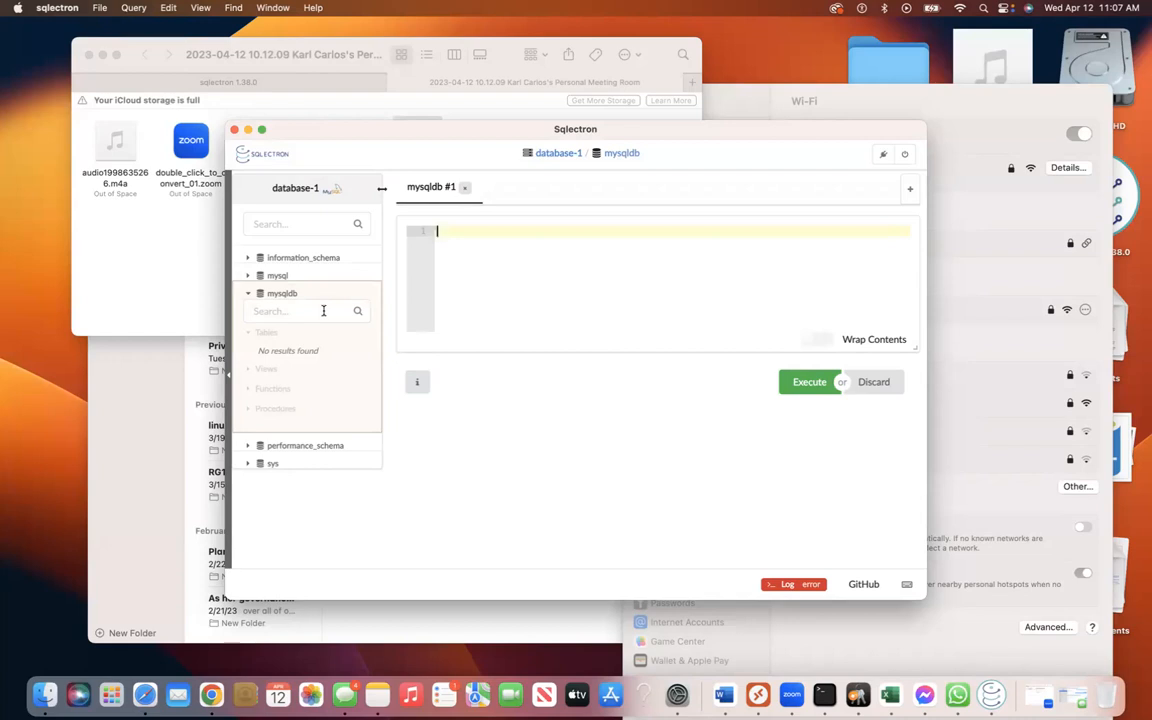
# Start the mysqldb query with CREATE TABLE, correcting the typos.
pyautogui.write('CREat')
pyautogui.press('BackSpace')
pyautogui.press('BackSpace')
pyautogui.press('BackSpace')
pyautogui.write('EAT')
pyautogui.press('BackSpace')
pyautogui.press('BackSpace')
pyautogui.press('BackSpace')
pyautogui.write('ATE TABLE')
pyautogui.press('Tab')
# Finish the statement as mytable (name VARCHAR (40), first_name (49)); with the closing semicolon.
pyautogui.write('myt')
pyautogui.write('able')
pyautogui.write('()')
pyautogui.write('name ')
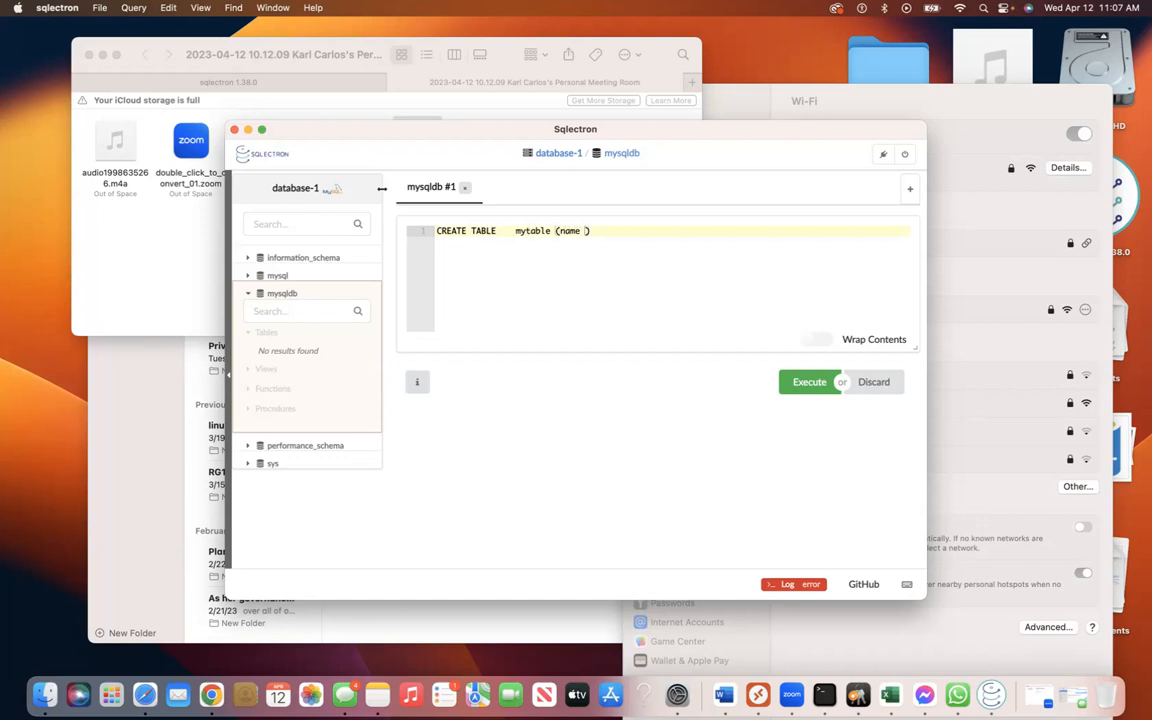
pyautogui.write('Varc')
pyautogui.press('BackSpace')
pyautogui.press('BackSpace')
pyautogui.press('BackSpace')
pyautogui.write('ARCHSA')
pyautogui.press('BackSpace')
pyautogui.press('BackSpace')
pyautogui.write('AR (40')
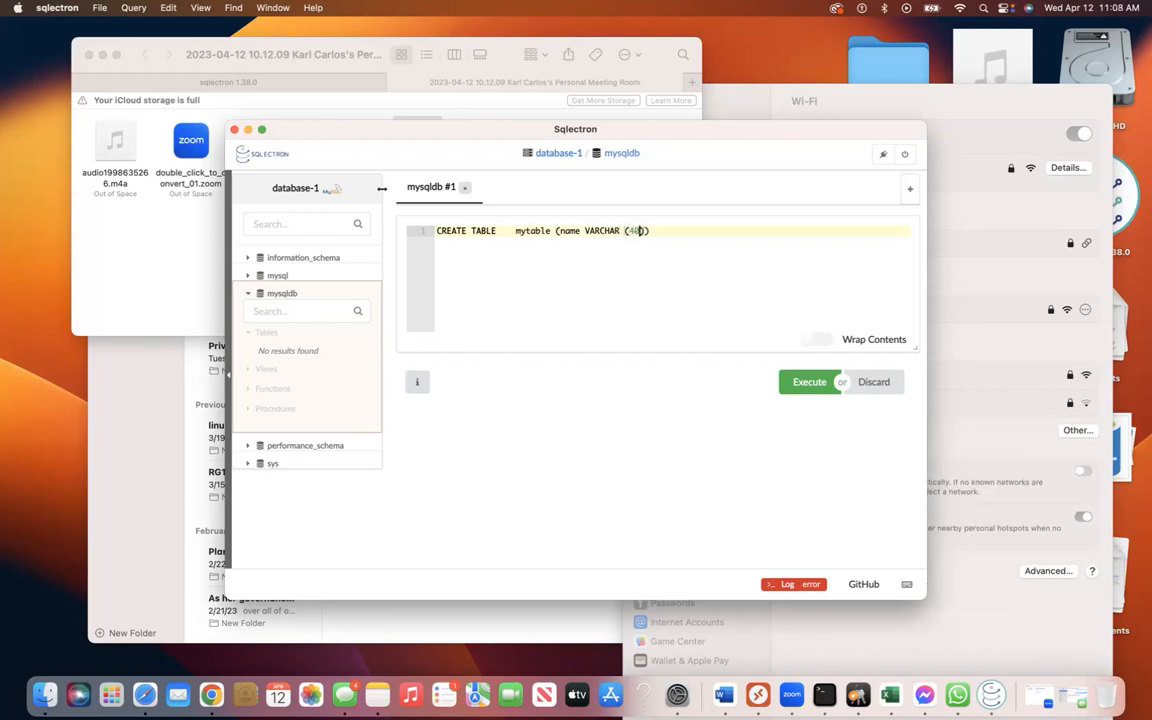
pyautogui.write('), first_an')
pyautogui.press('BackSpace')
pyautogui.press('BackSpace')
pyautogui.write('name (40')
pyautogui.press('Right')
pyautogui.press('Right')
pyautogui.write(';')
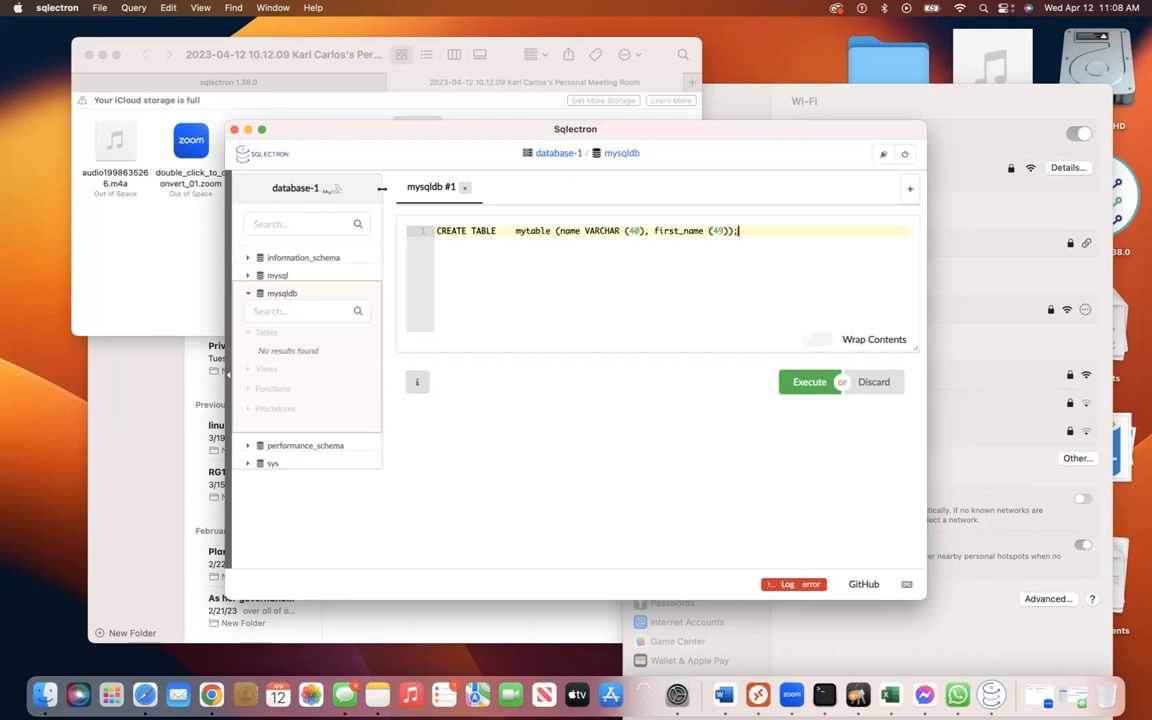
# Run the query, then change the column sizes to 20 and 29 and rerun it.
pyautogui.click(807, 383)
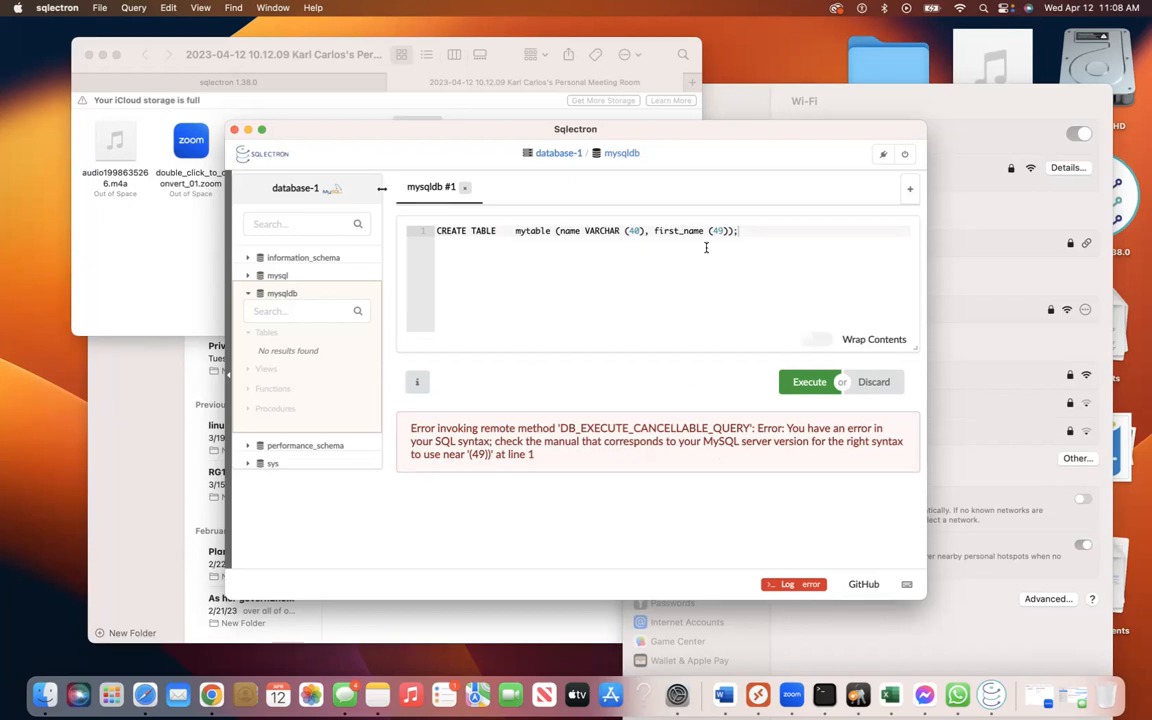
pyautogui.doubleClick(633, 231)
pyautogui.press('BackSpace')
pyautogui.write('2')
pyautogui.click(718, 231)
pyautogui.press('BackSpace')
pyautogui.write('2')
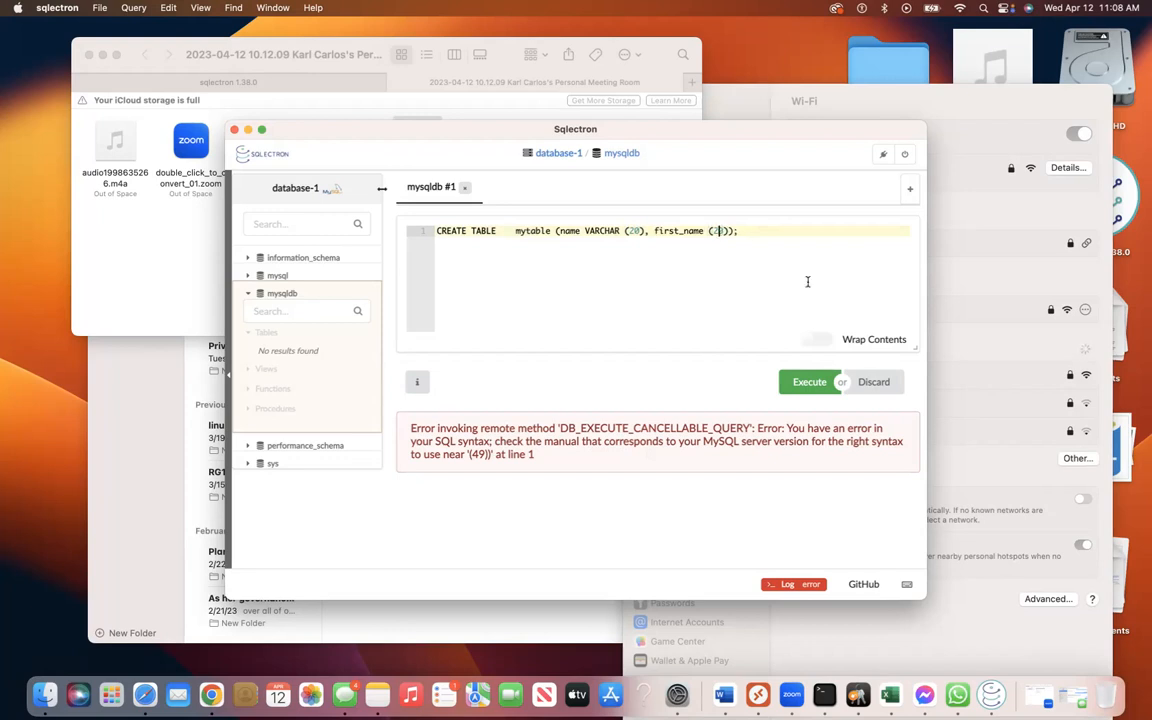
pyautogui.click(812, 385)
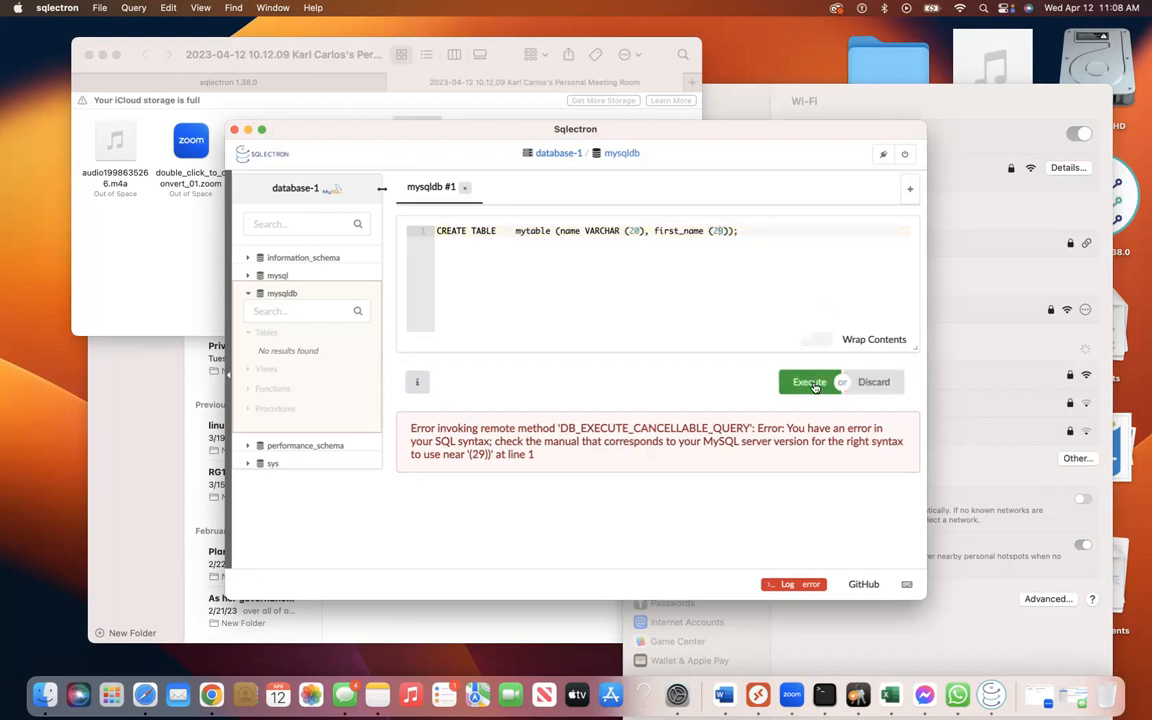
pyautogui.click(812, 385)
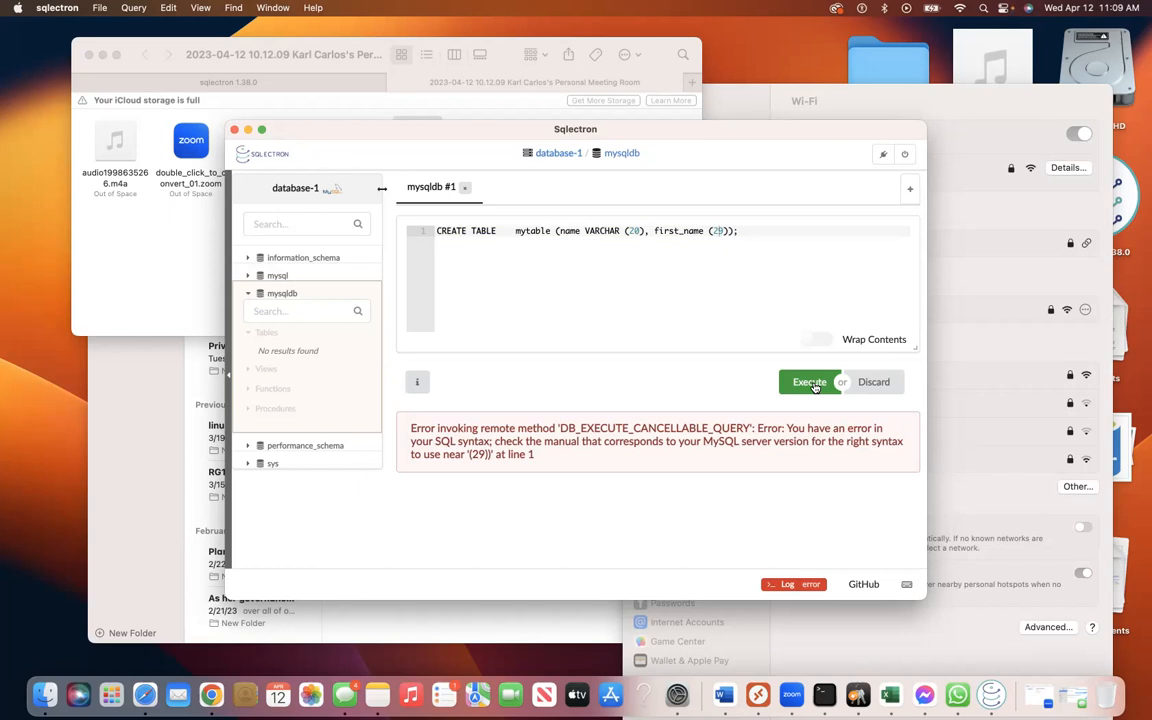
# Remove extra spaces and add VARCHAR before (29), then execute the query successfully.
pyautogui.click(514, 232)
pyautogui.press('BackSpace')
pyautogui.press('BackSpace')
pyautogui.press('BackSpace')
pyautogui.press('BackSpace')
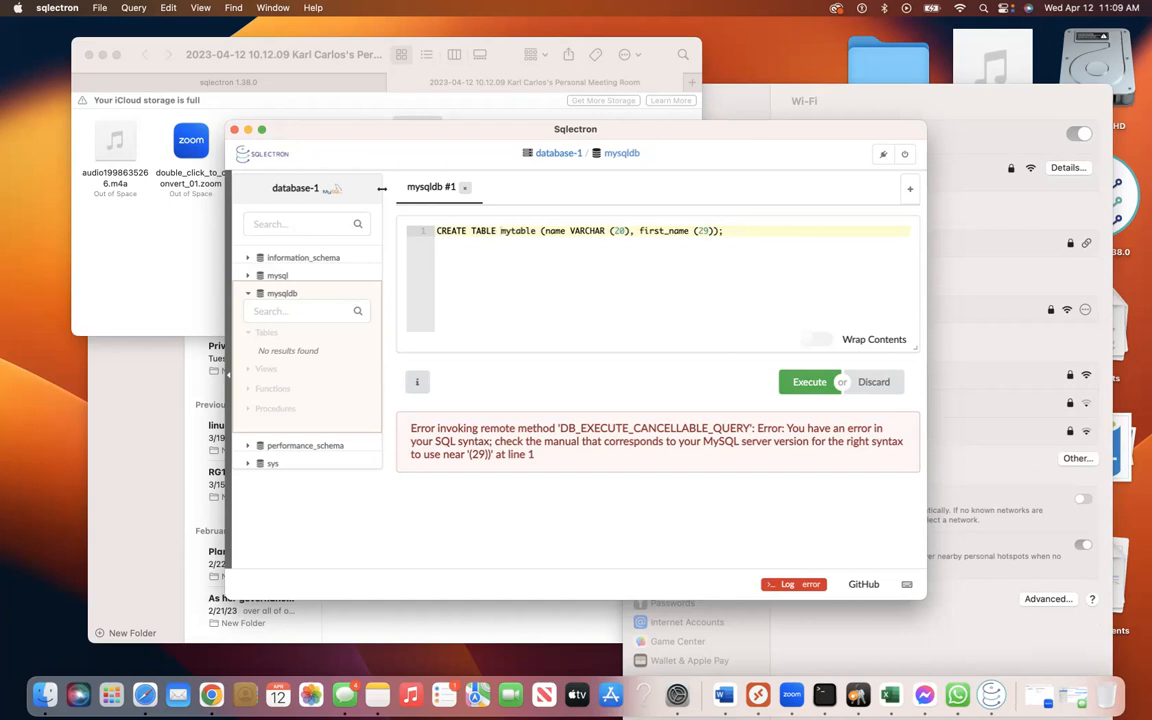
pyautogui.click(607, 232)
pyautogui.press('BackSpace')
pyautogui.write('Var')
pyautogui.press('BackSpace')
pyautogui.press('BackSpace')
pyautogui.write('ARCHAR')
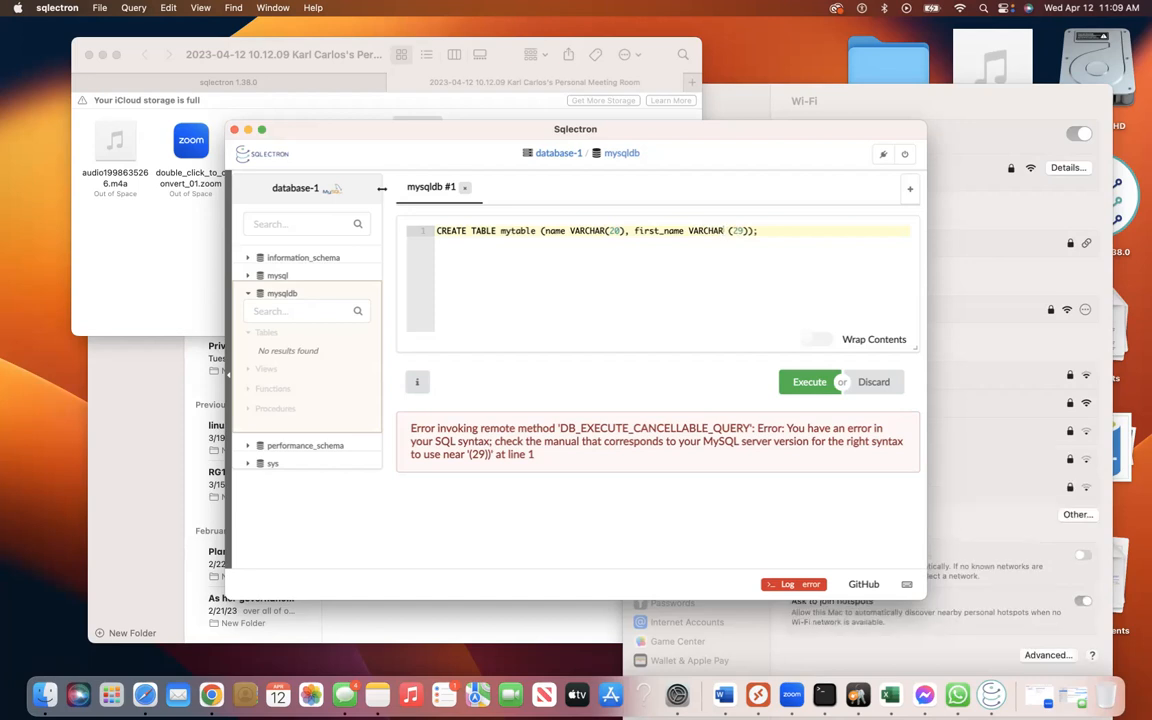
pyautogui.press('BackSpace')
pyautogui.click(810, 387)
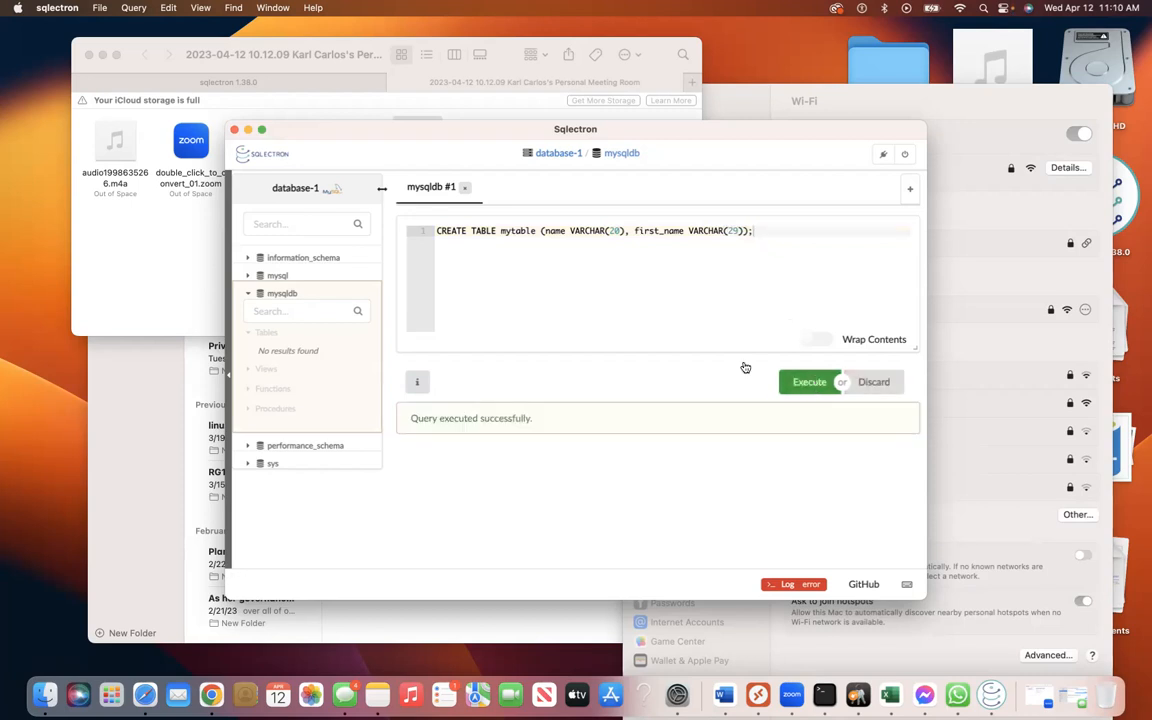
# Maximize Sqlectron and open the information_schema and mysql databases.
pyautogui.click(261, 129)
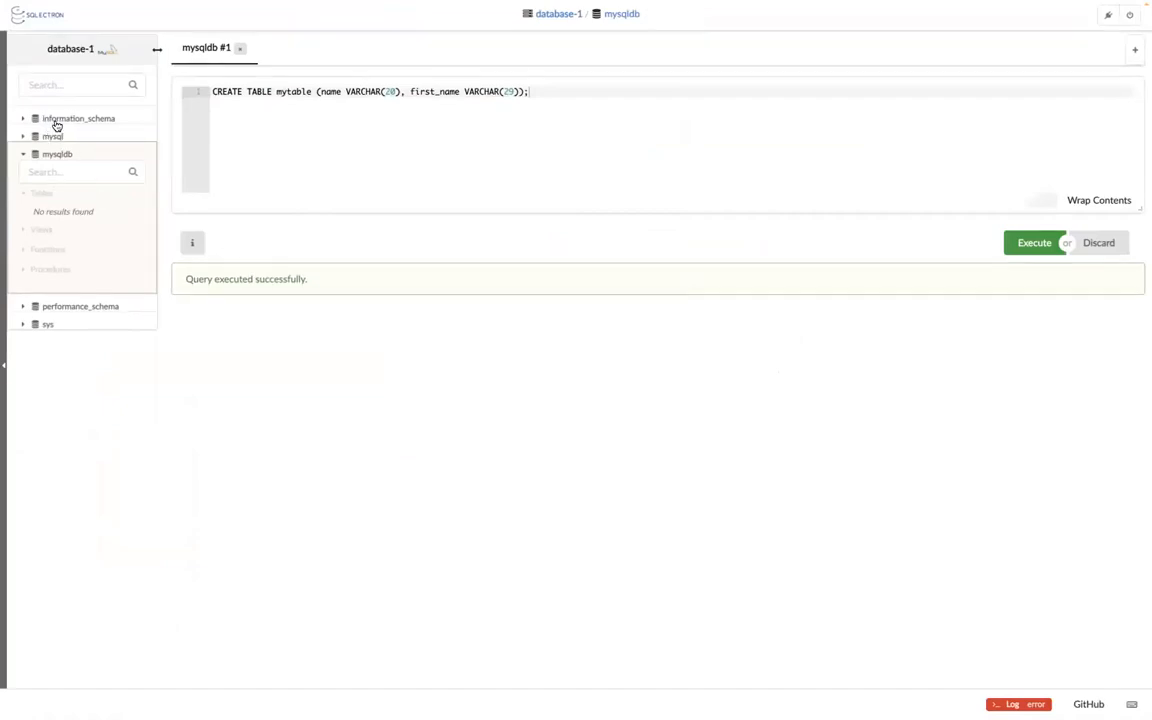
pyautogui.click(22, 118)
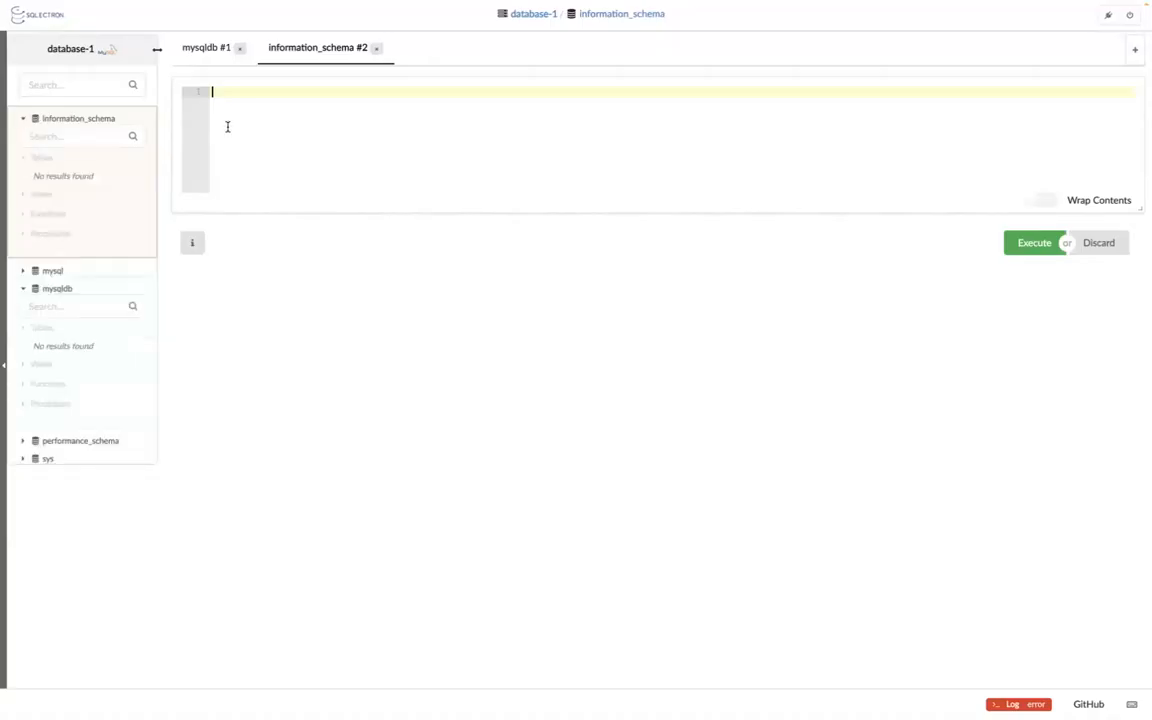
pyautogui.click(23, 272)
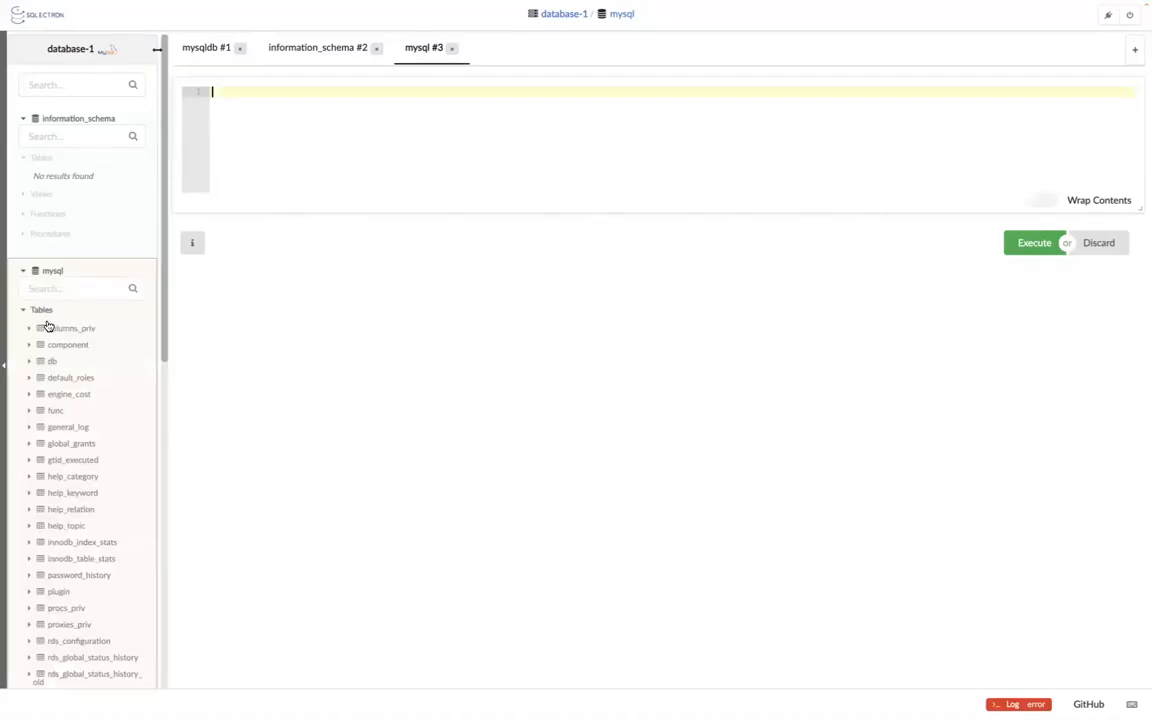
# Show the empty columns_priv table from the mysql database.
pyautogui.click(57, 330)
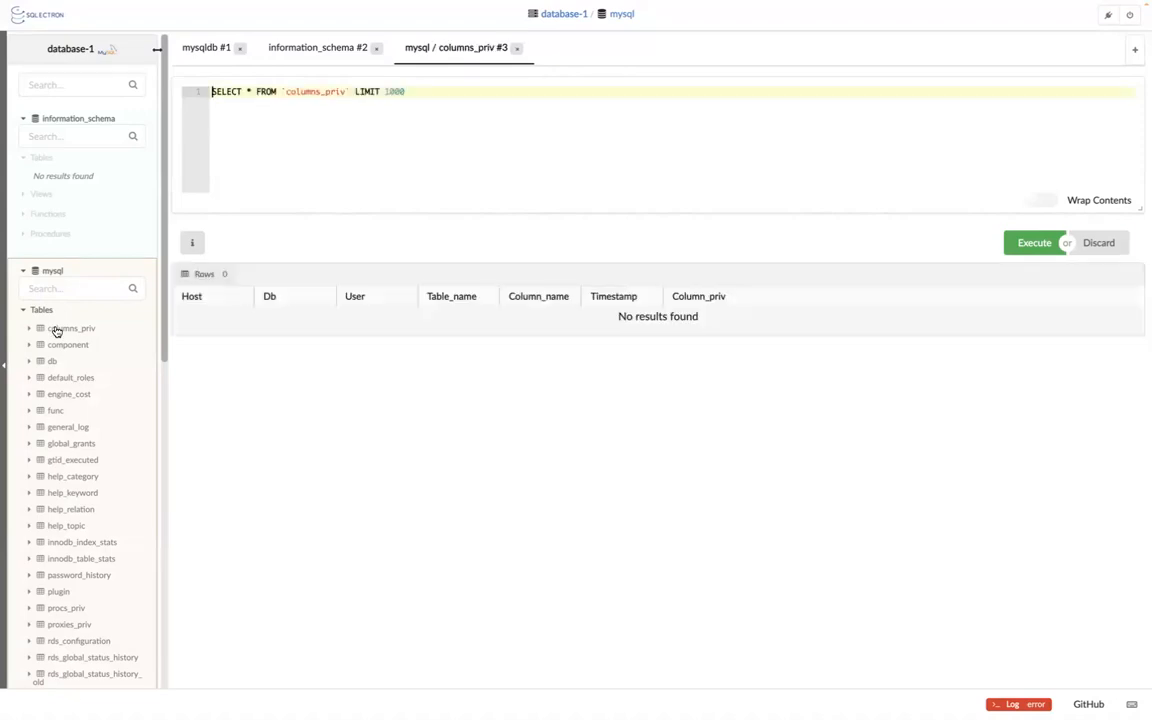
pyautogui.scroll(-2, 80, 378)
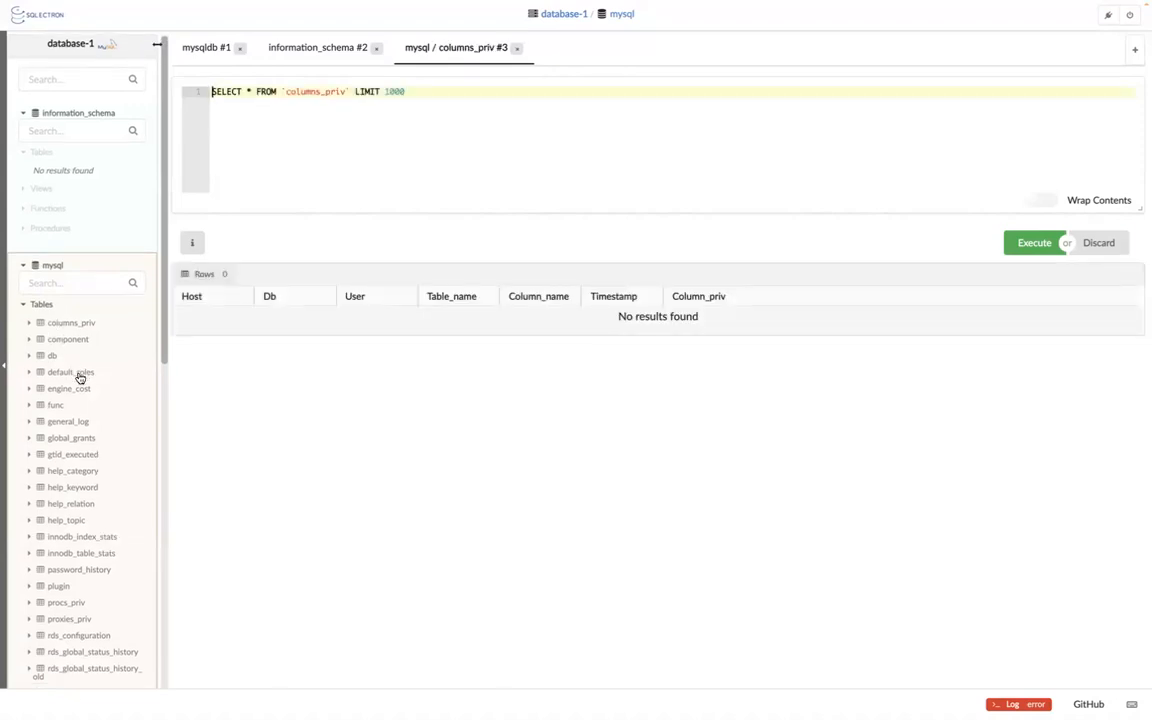
pyautogui.scroll(-12, 80, 378)
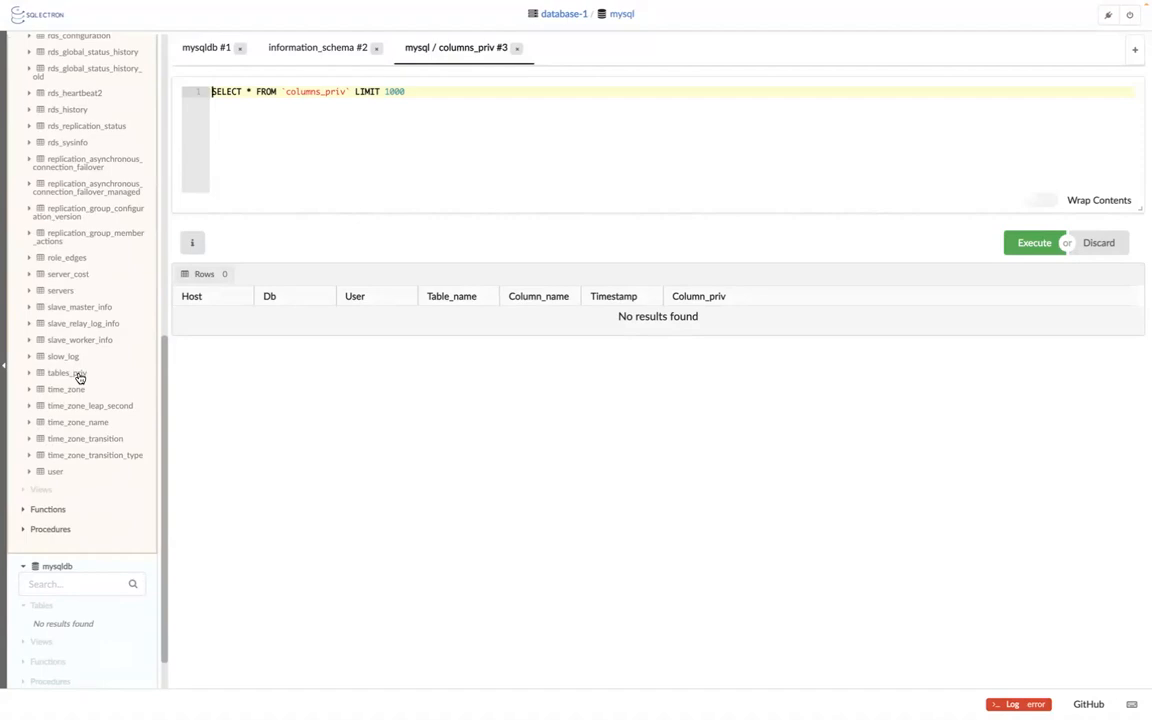
pyautogui.scroll(-2, 71, 292)
pyautogui.scroll(-3, 71, 292)
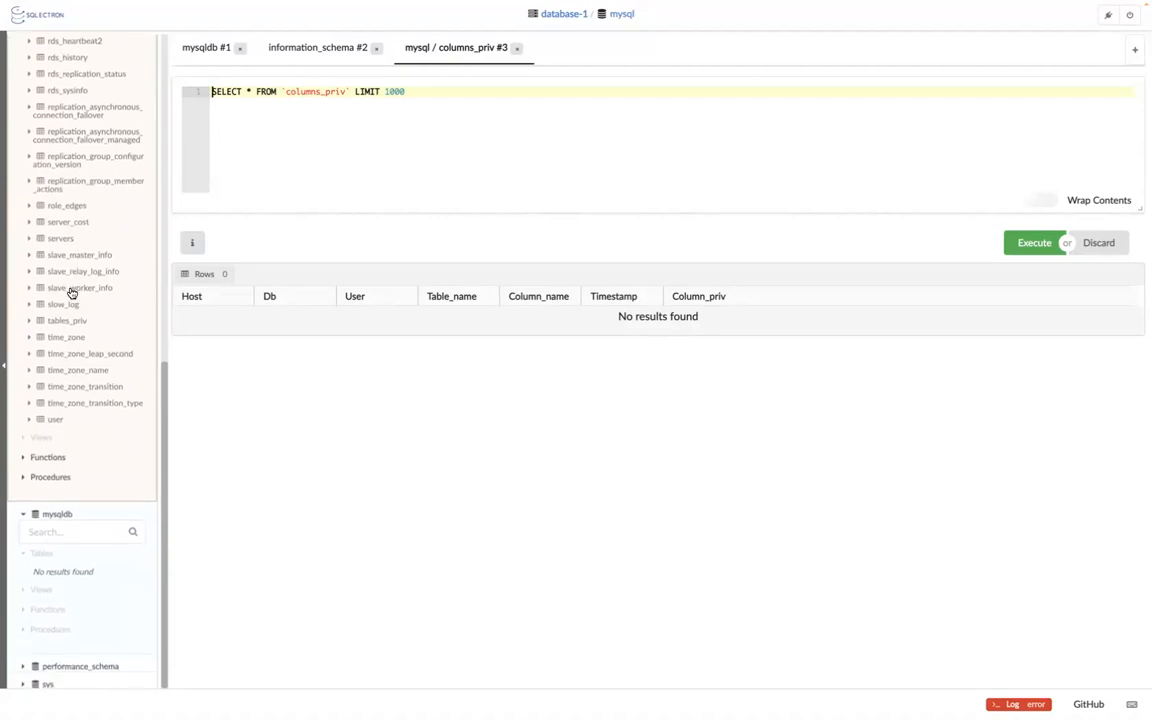
pyautogui.scroll(10, 71, 292)
pyautogui.scroll(12, 71, 292)
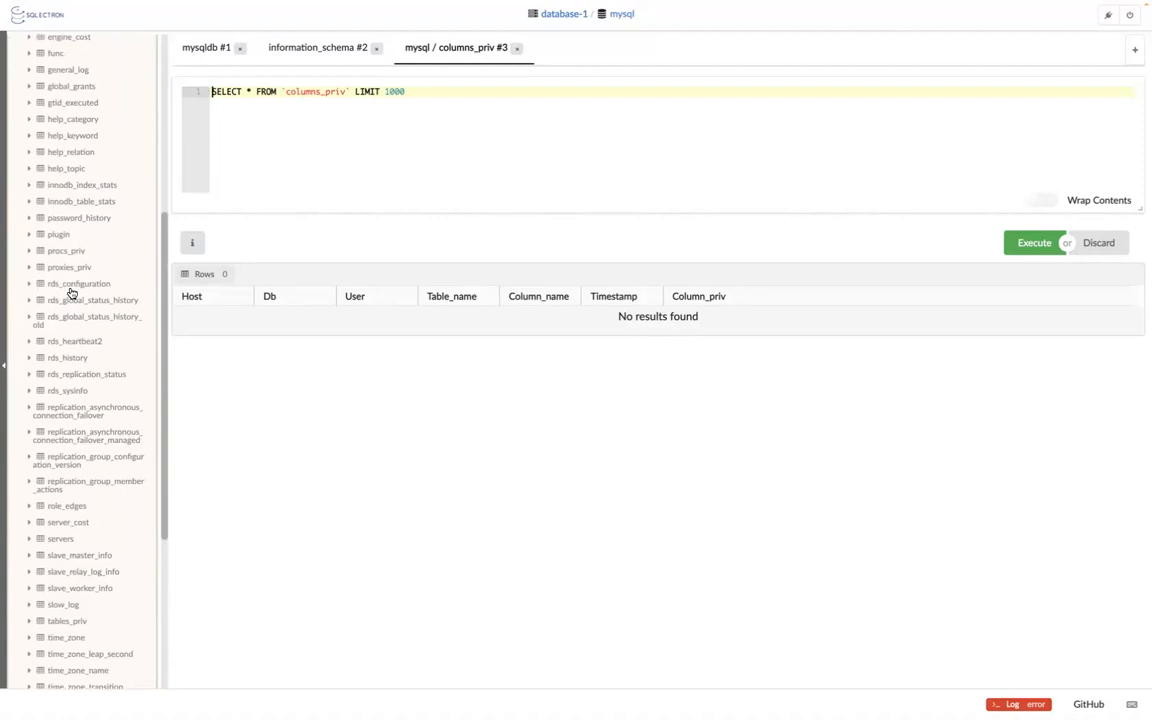
pyautogui.scroll(14, 71, 292)
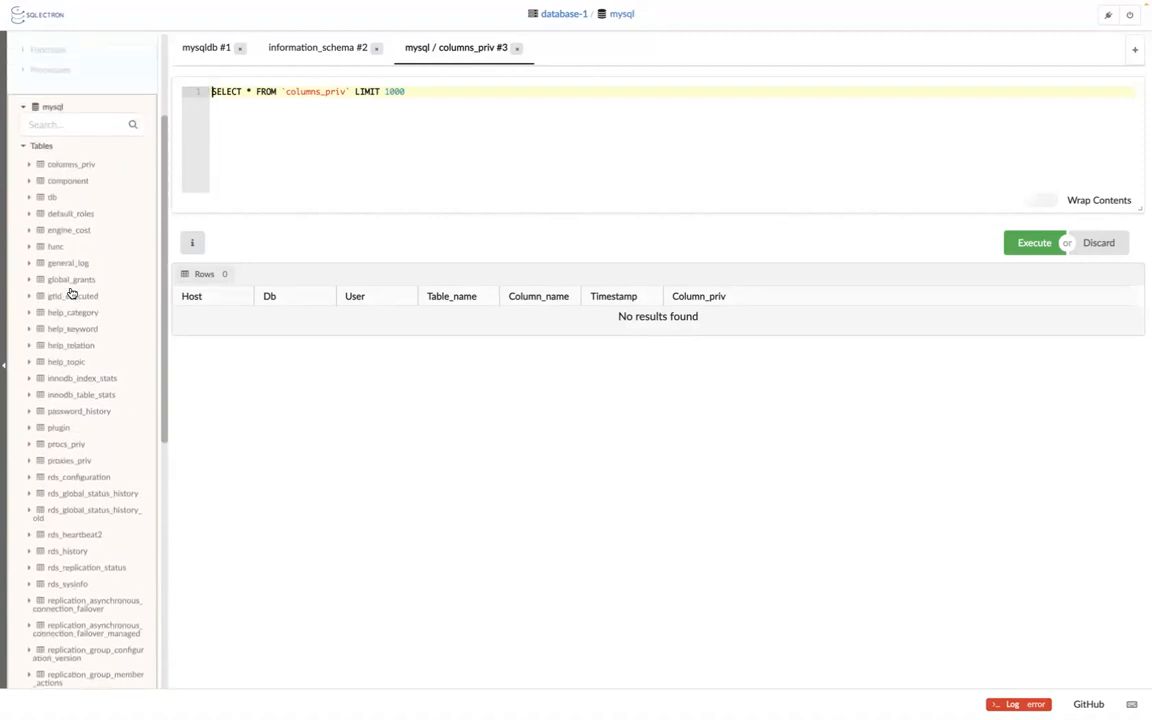
pyautogui.scroll(-18, 71, 292)
pyautogui.scroll(-9, 71, 292)
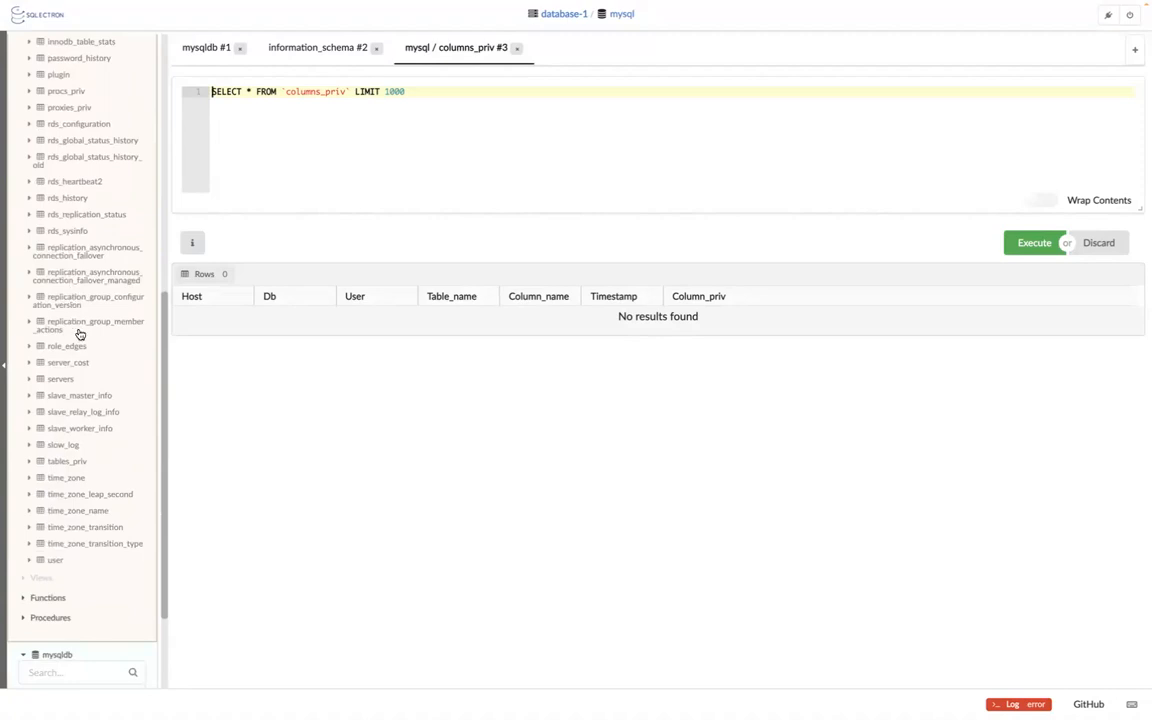
pyautogui.scroll(6, 75, 278)
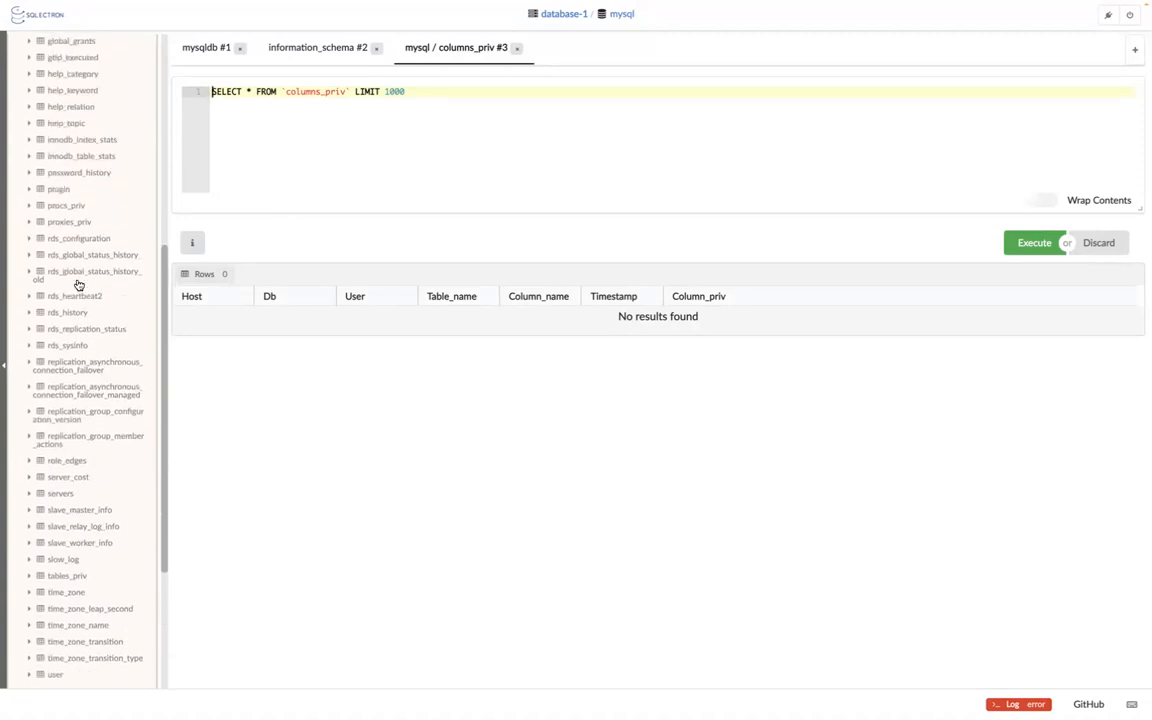
pyautogui.scroll(10, 78, 285)
pyautogui.scroll(7, 78, 285)
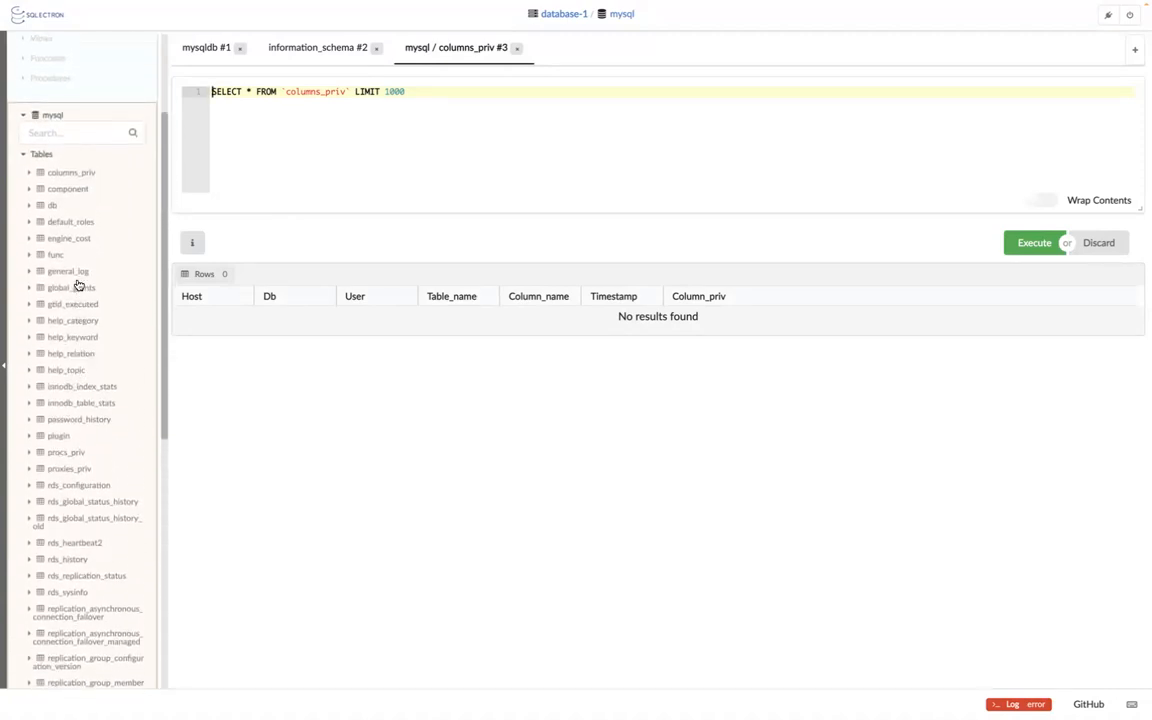
pyautogui.scroll(-10, 78, 285)
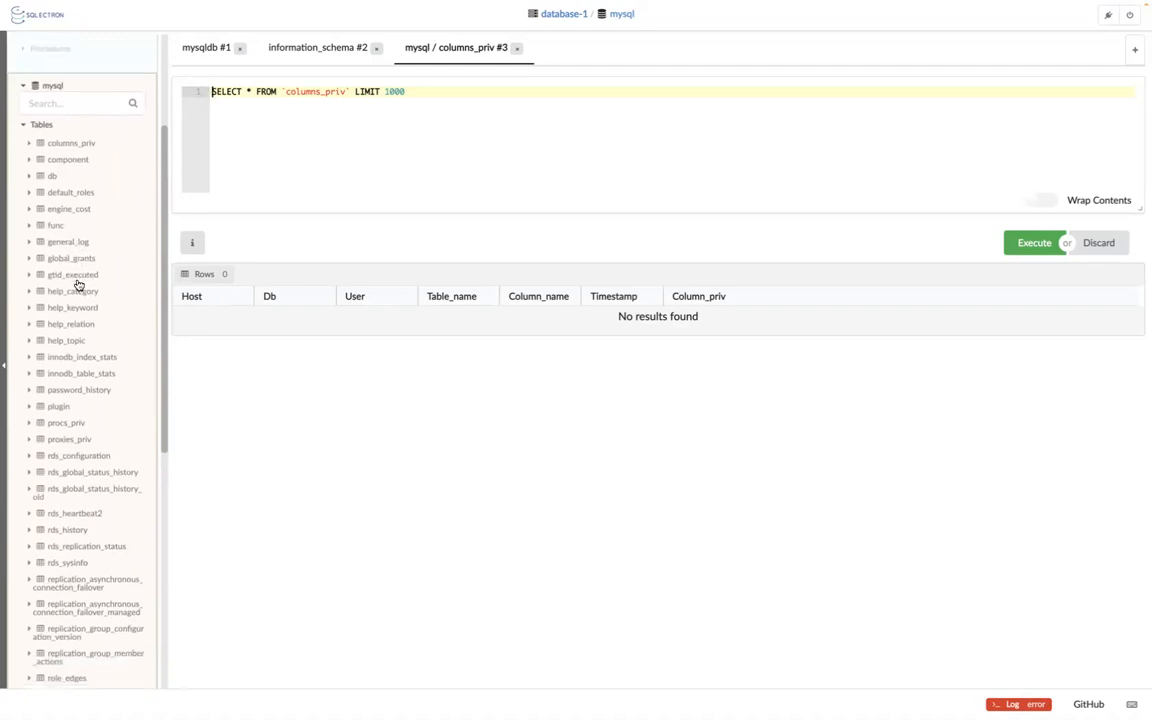
pyautogui.scroll(-20, 78, 285)
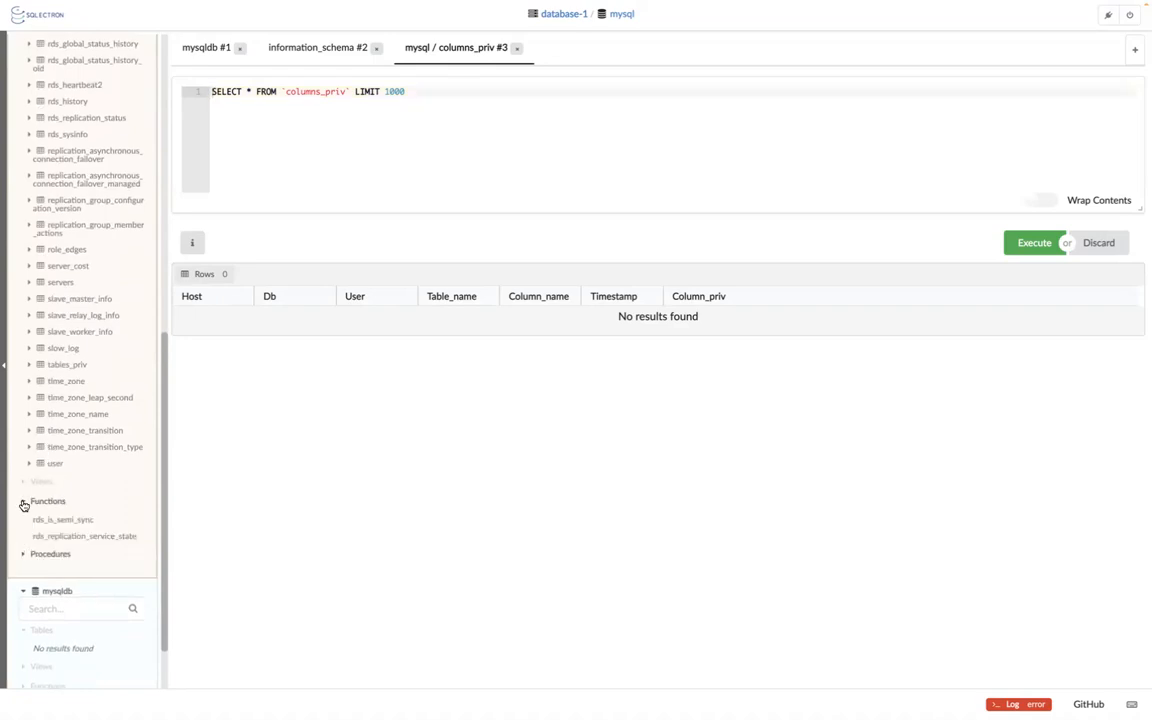
# Expand mysql's Procedures and filter its objects for mytable, finding nothing.
pyautogui.click(24, 556)
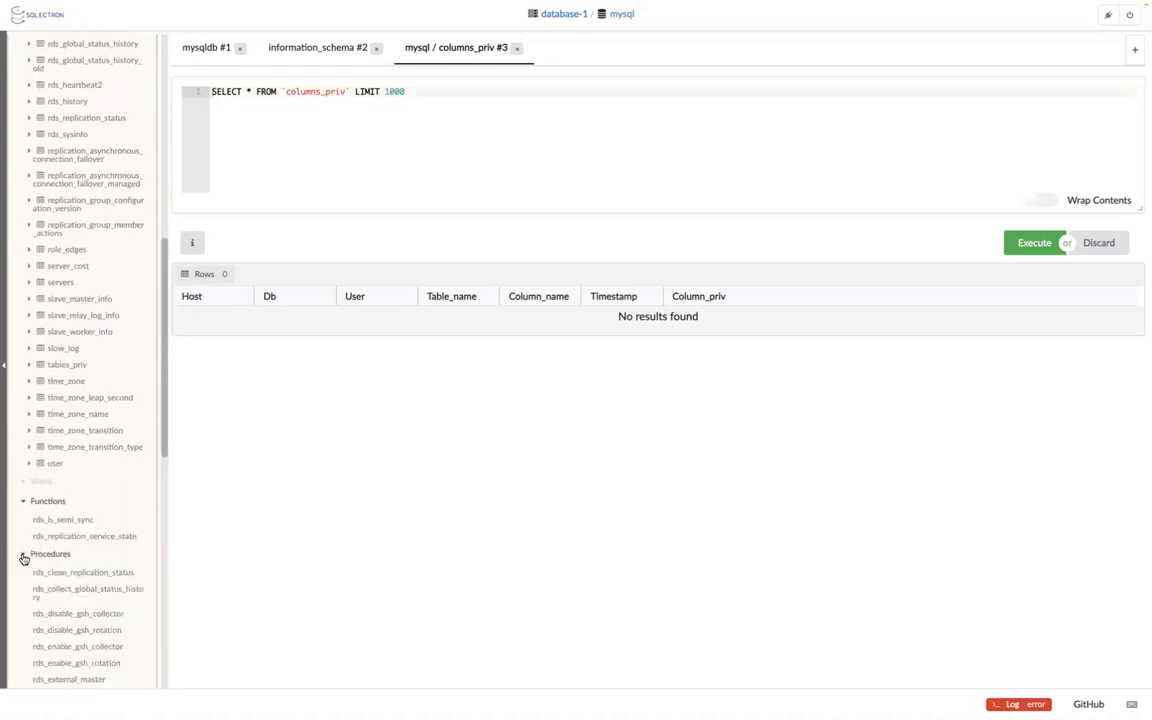
pyautogui.scroll(-20, 93, 524)
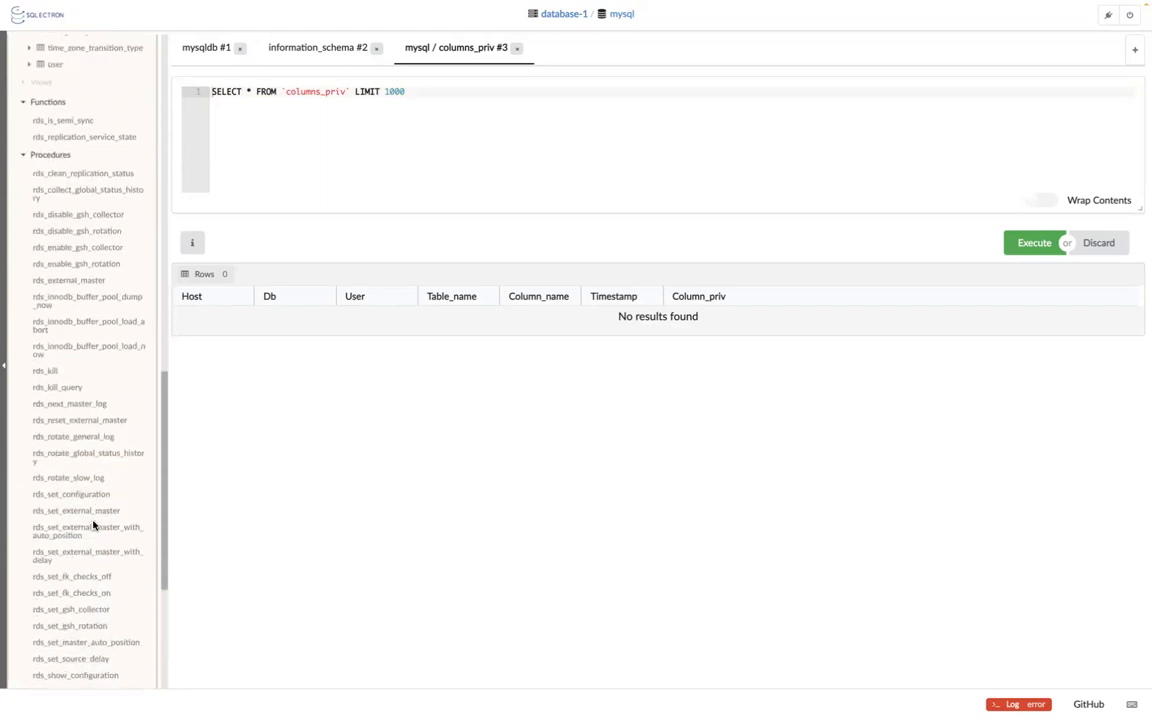
pyautogui.scroll(-3, 93, 524)
pyautogui.scroll(4, 93, 524)
pyautogui.scroll(18, 93, 524)
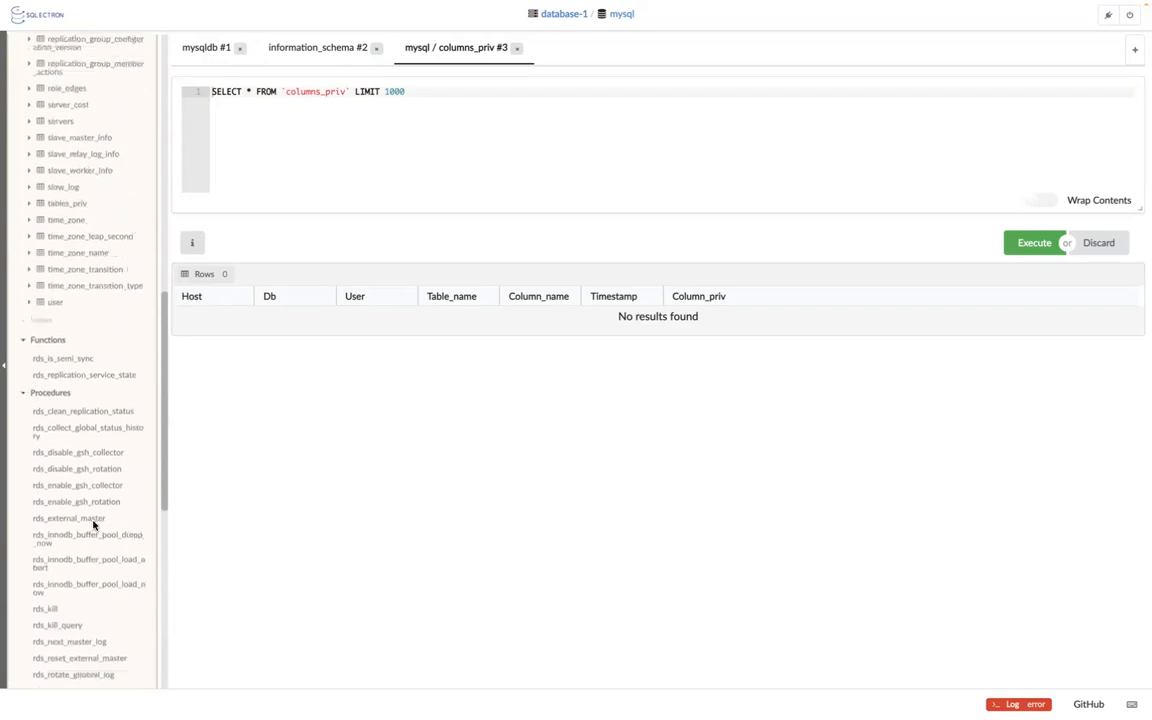
pyautogui.scroll(8, 93, 524)
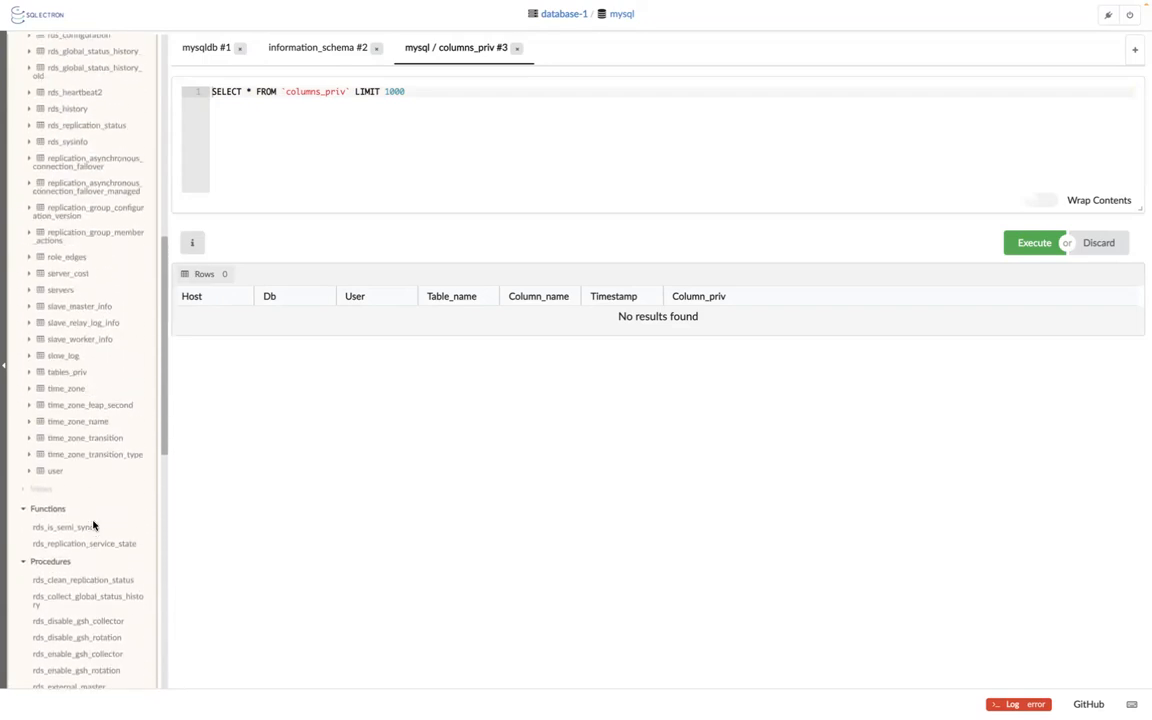
pyautogui.scroll(14, 93, 524)
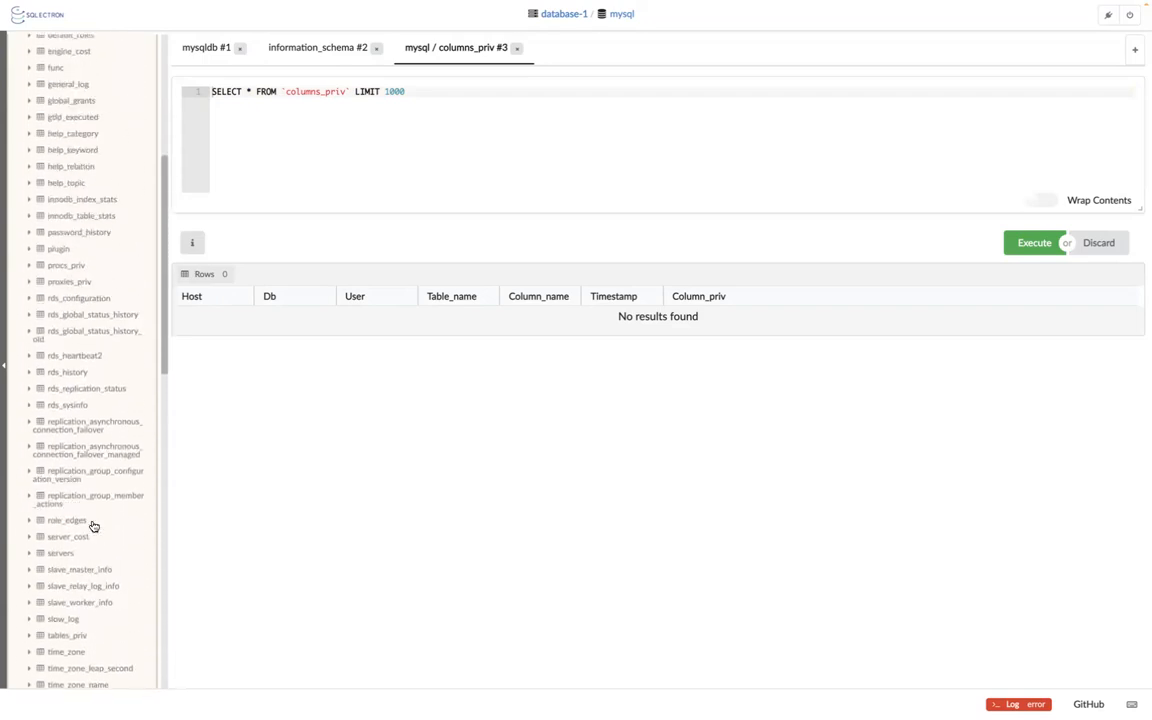
pyautogui.scroll(12, 93, 524)
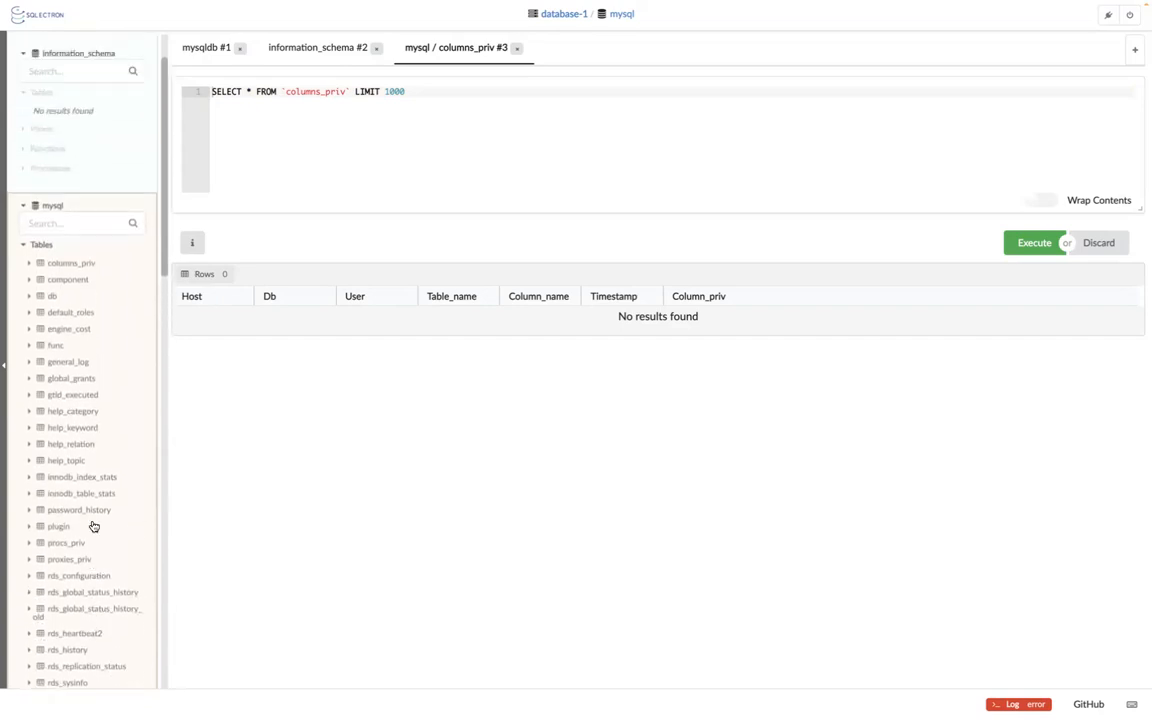
pyautogui.click(96, 237)
pyautogui.write('mytable')
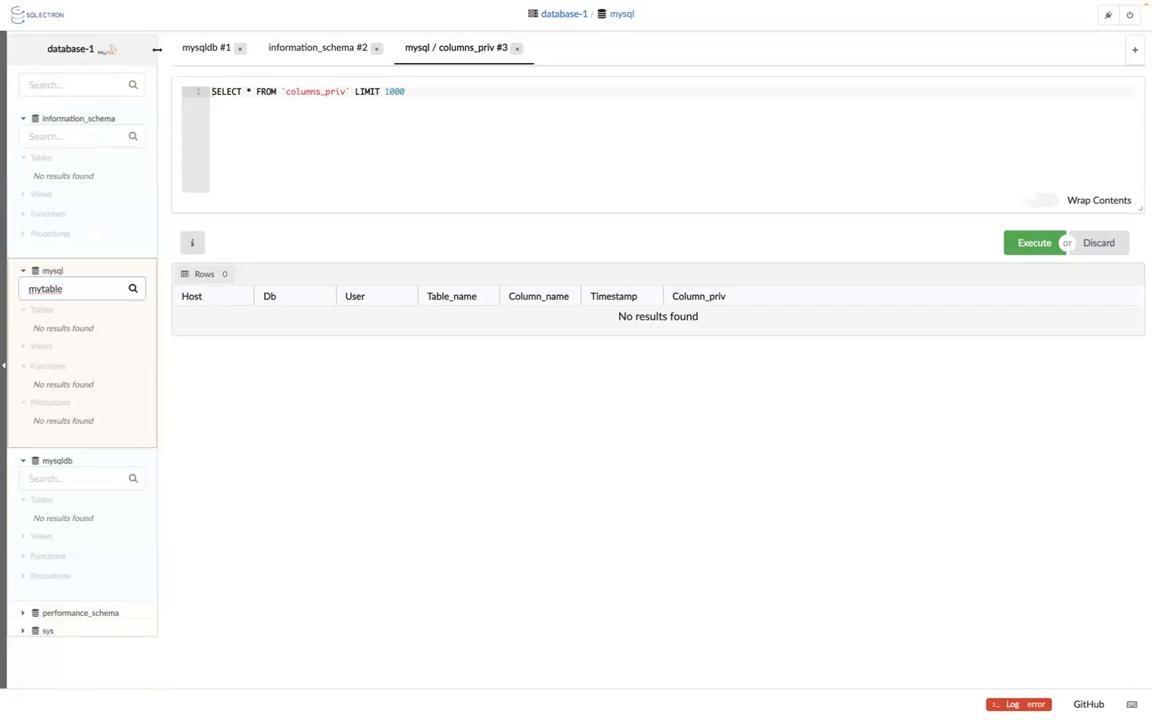
pyautogui.click(61, 476)
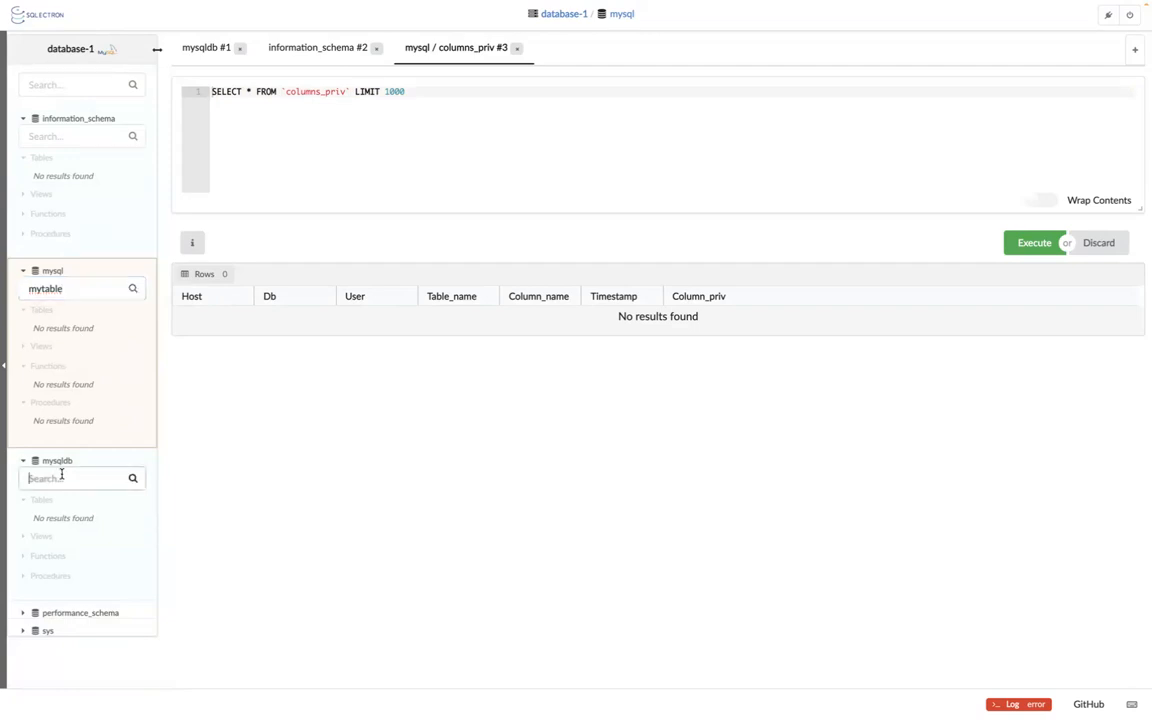
pyautogui.click(26, 614)
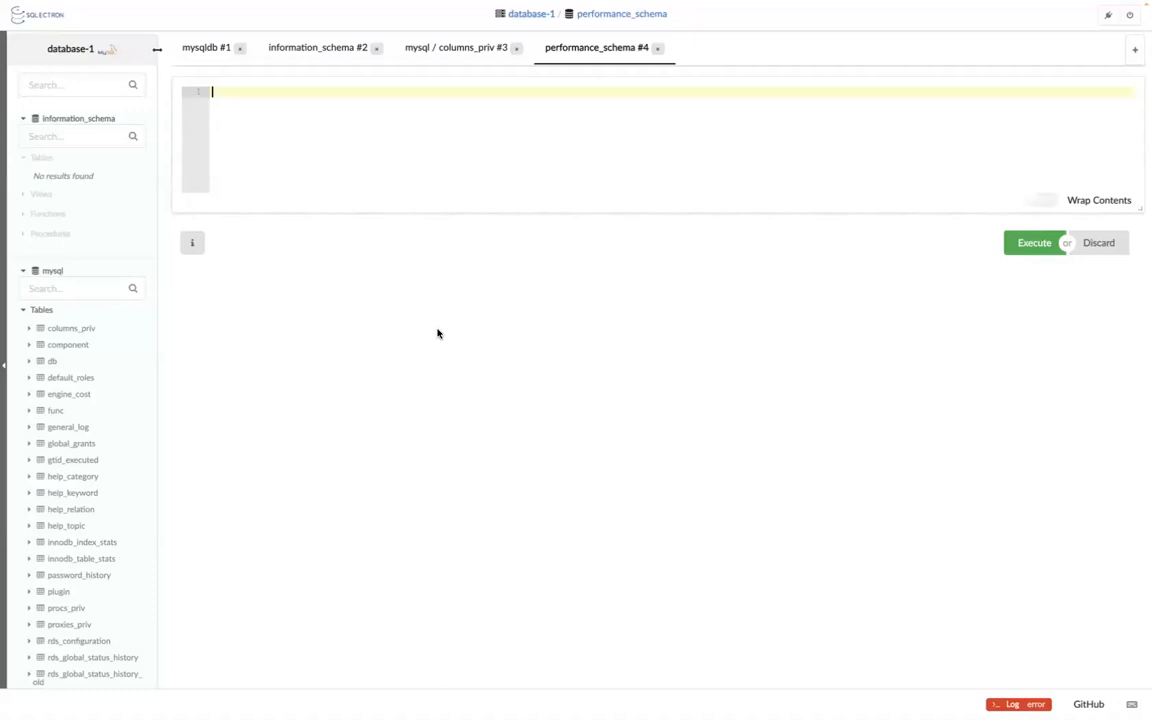
pyautogui.scroll(-10, 93, 460)
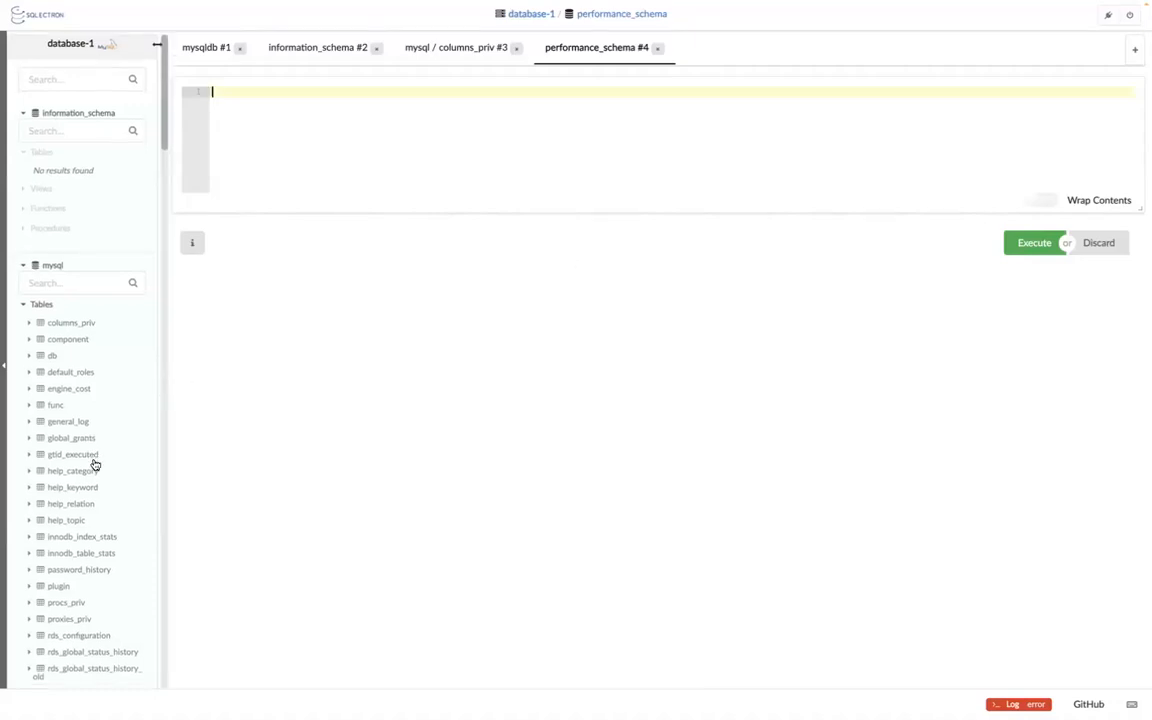
pyautogui.scroll(-5, 94, 463)
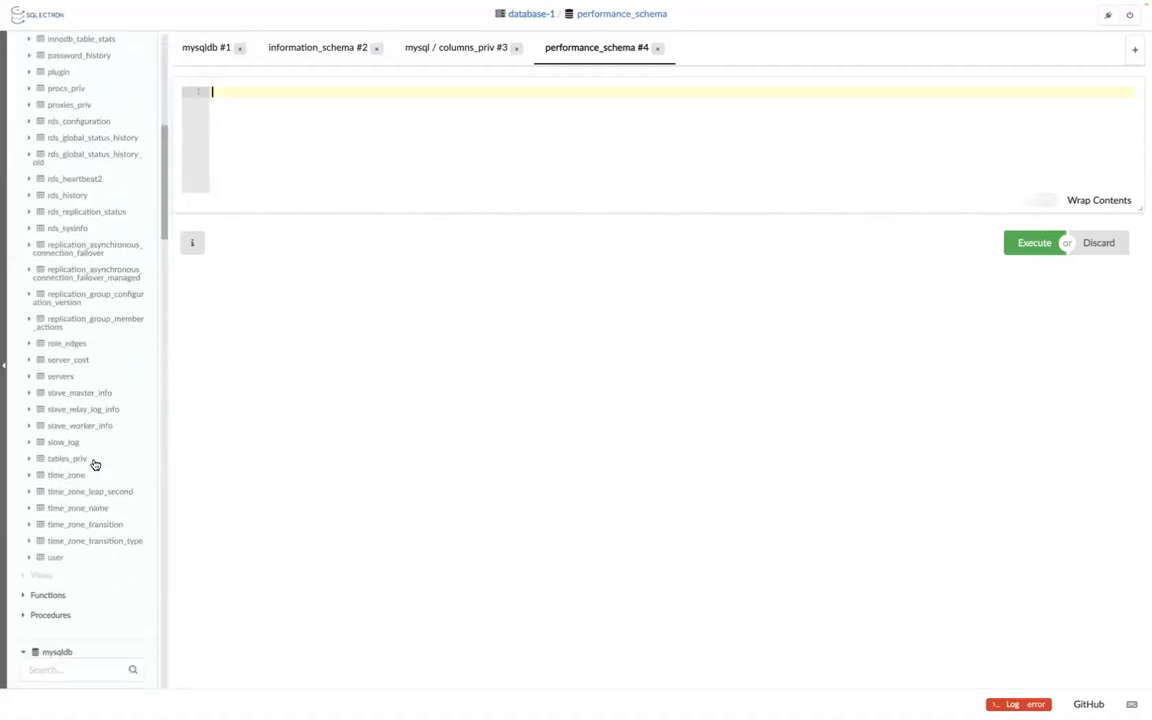
pyautogui.scroll(-8, 94, 463)
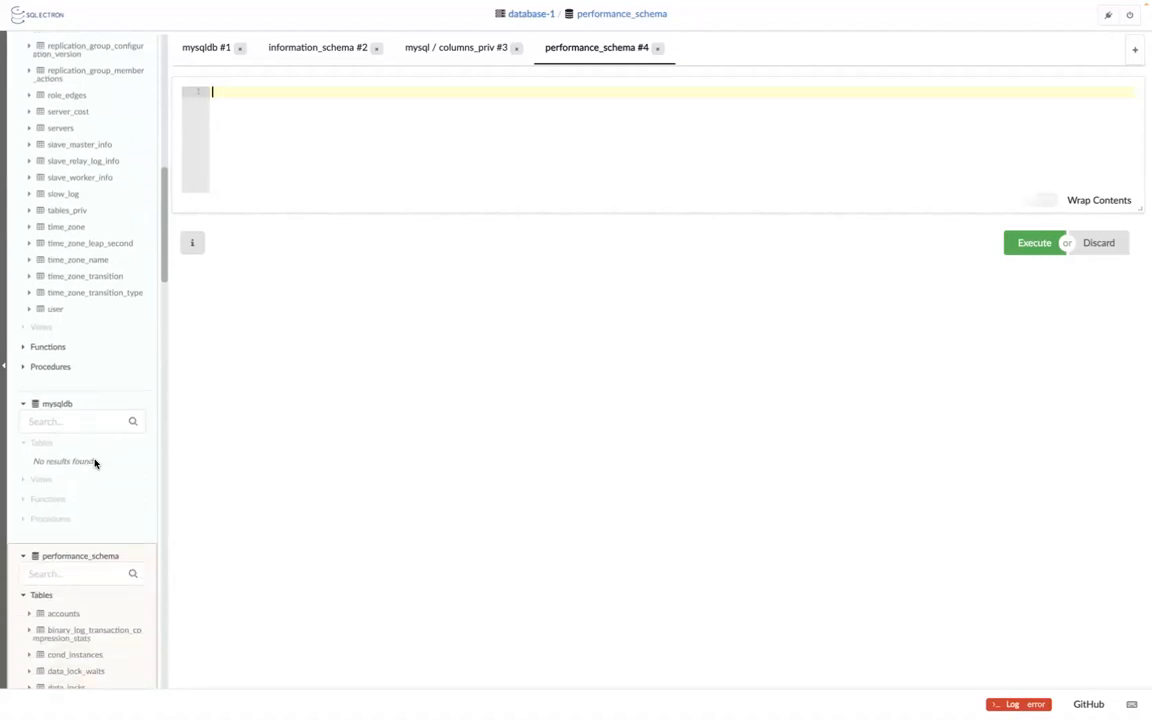
pyautogui.scroll(-15, 94, 463)
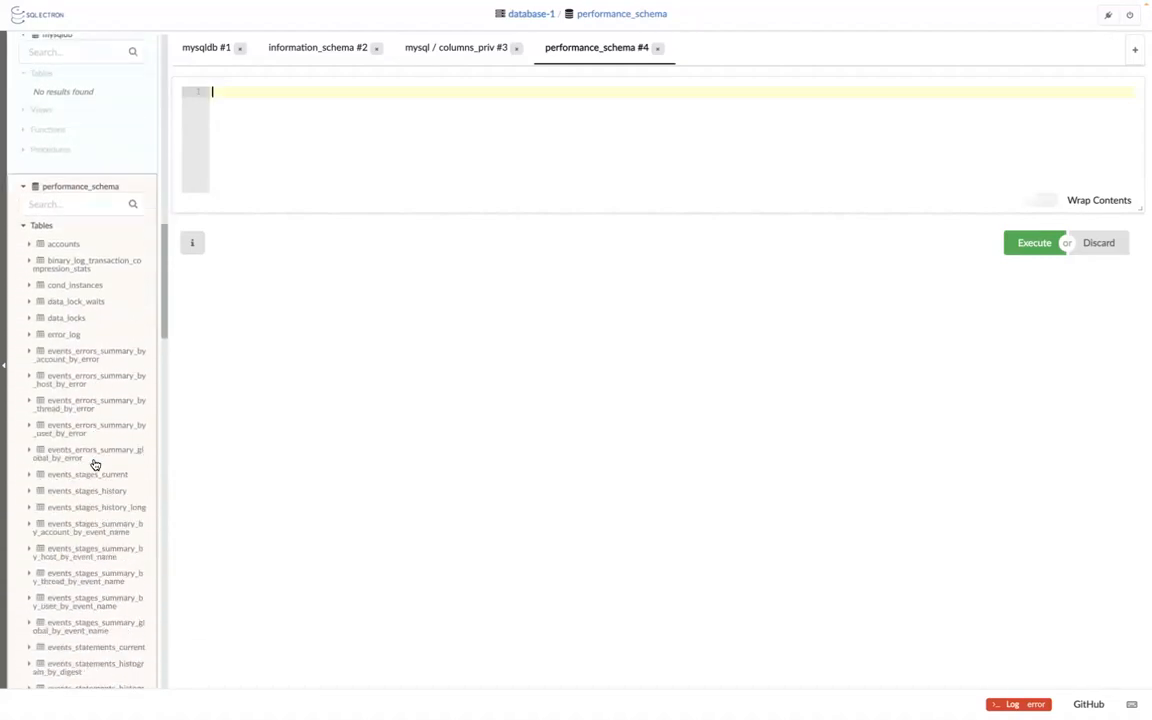
pyautogui.scroll(-15, 94, 463)
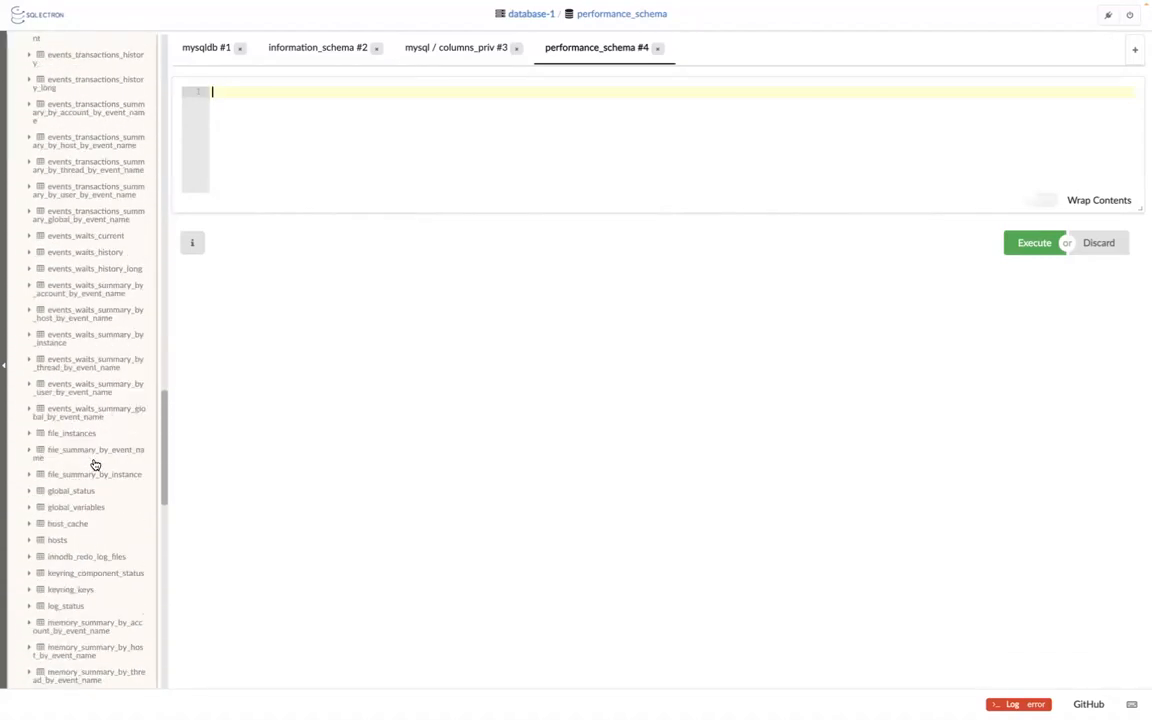
pyautogui.scroll(-1, 94, 463)
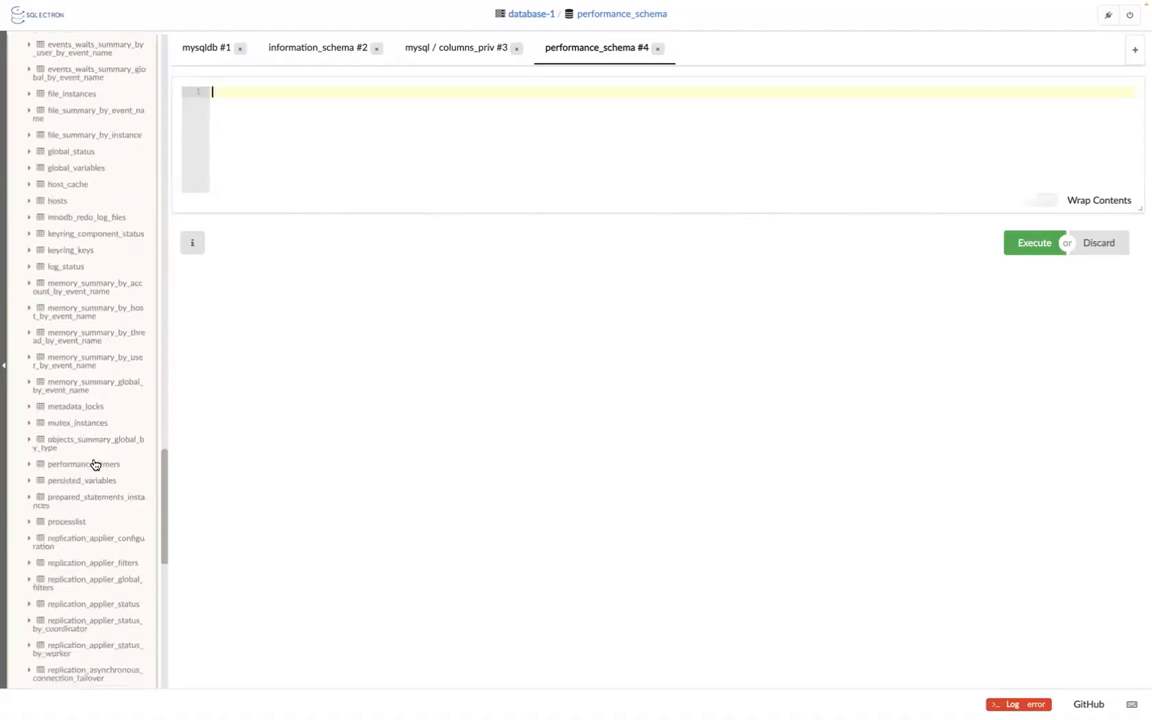
pyautogui.scroll(1, 94, 464)
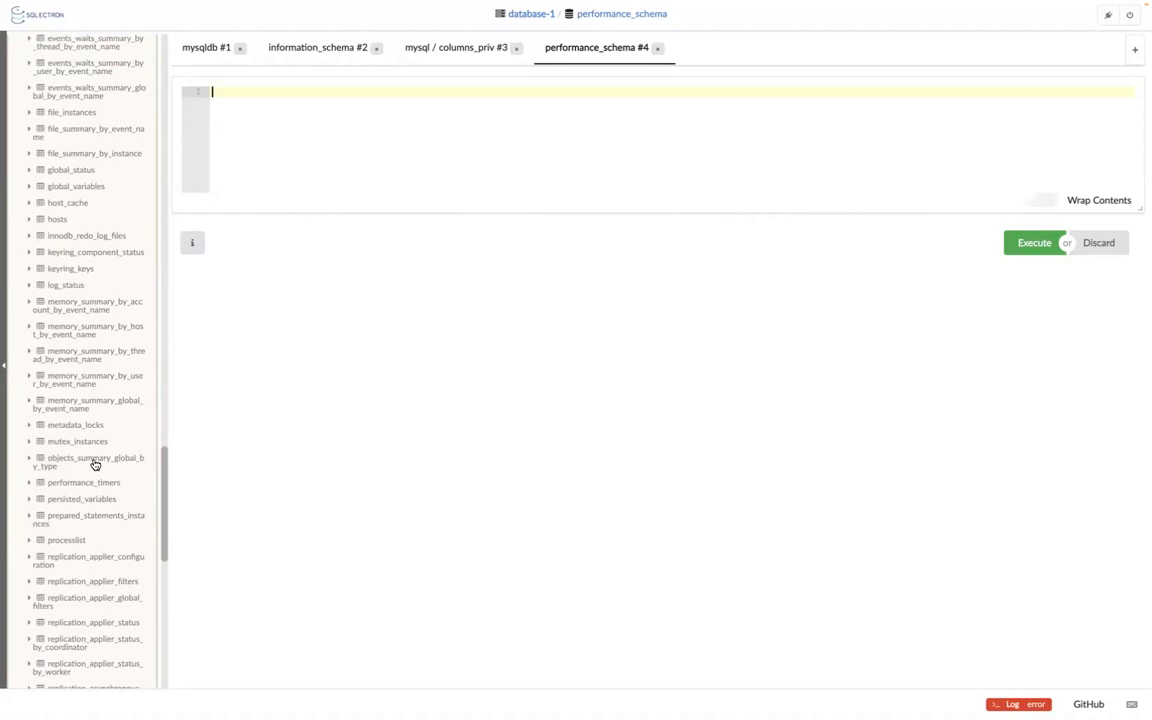
pyautogui.scroll(-6, 94, 463)
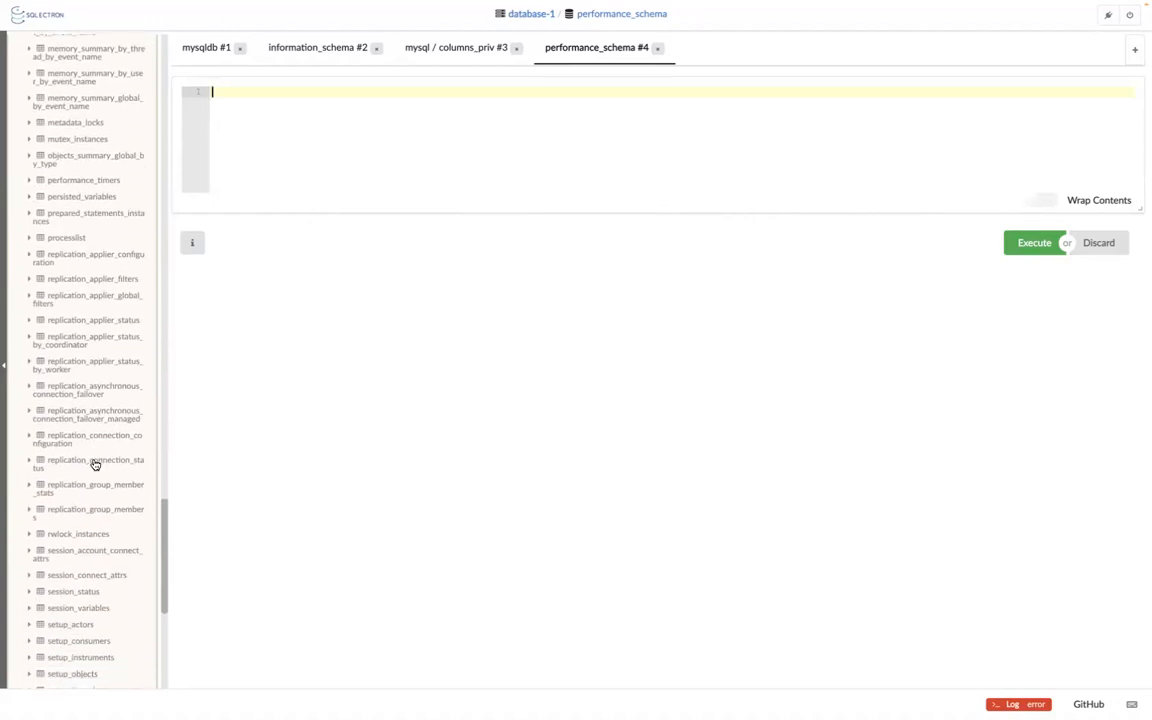
pyautogui.scroll(-9, 94, 464)
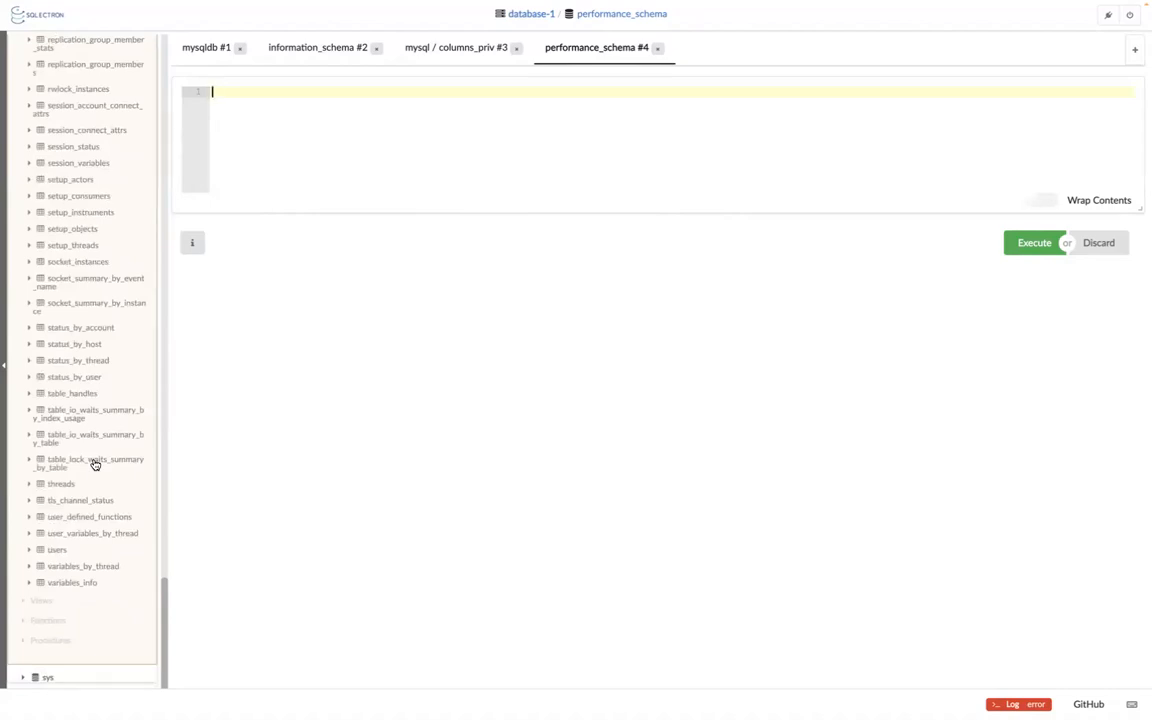
pyautogui.scroll(20, 94, 463)
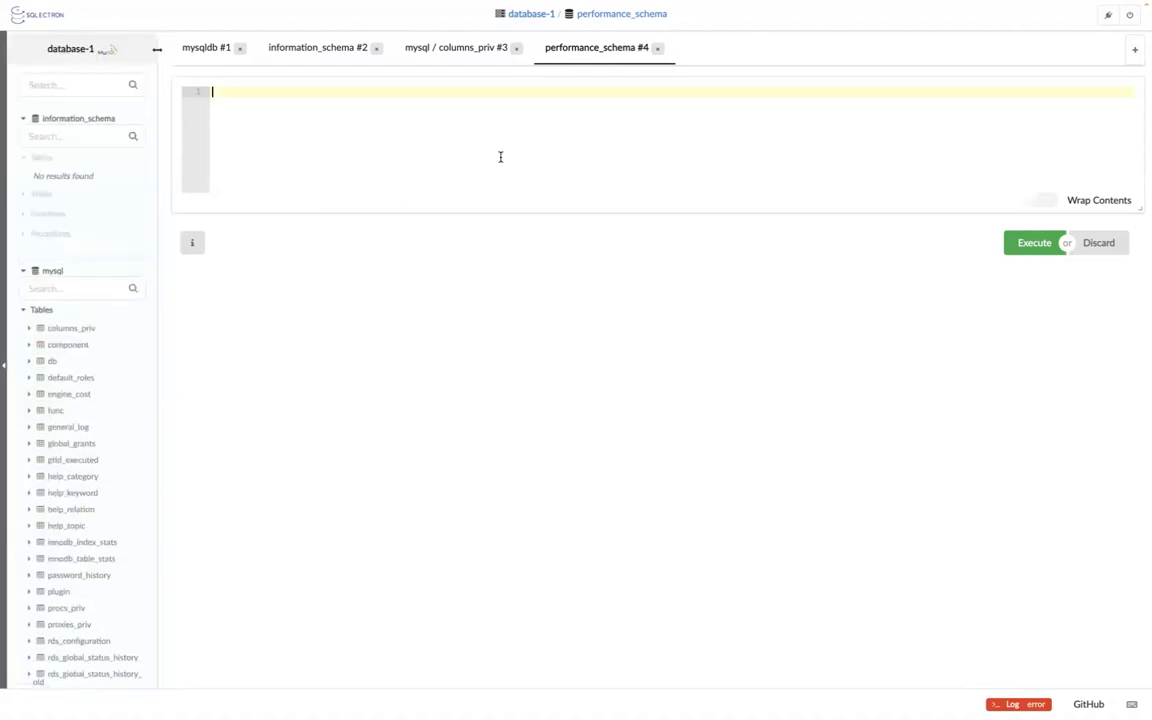
# Return to the mysqldb tab and rerun CREATE TABLE mytable, getting 'already exists'.
pyautogui.click(1039, 246)
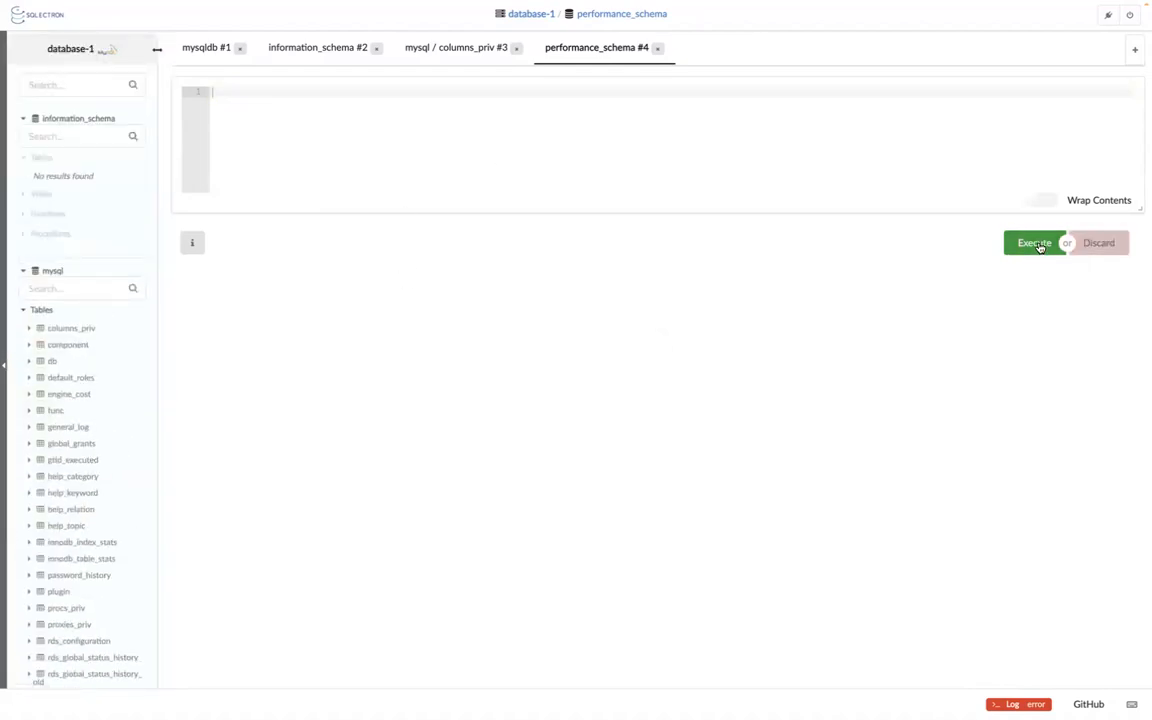
pyautogui.click(566, 118)
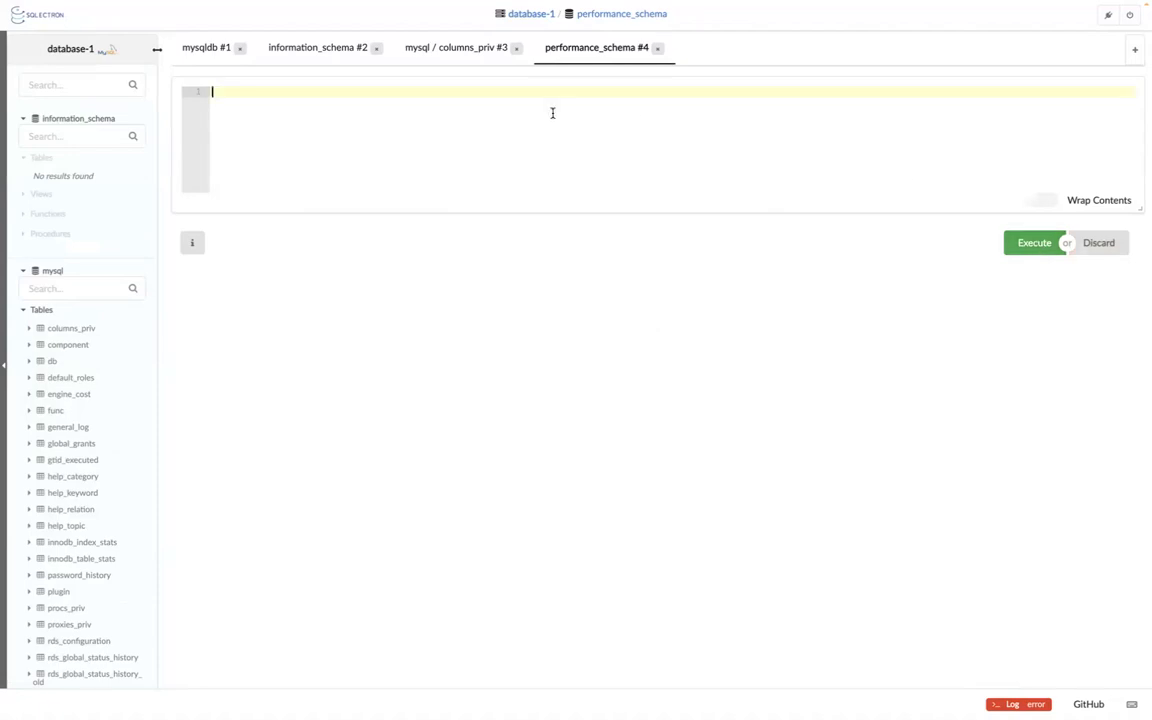
pyautogui.click(204, 48)
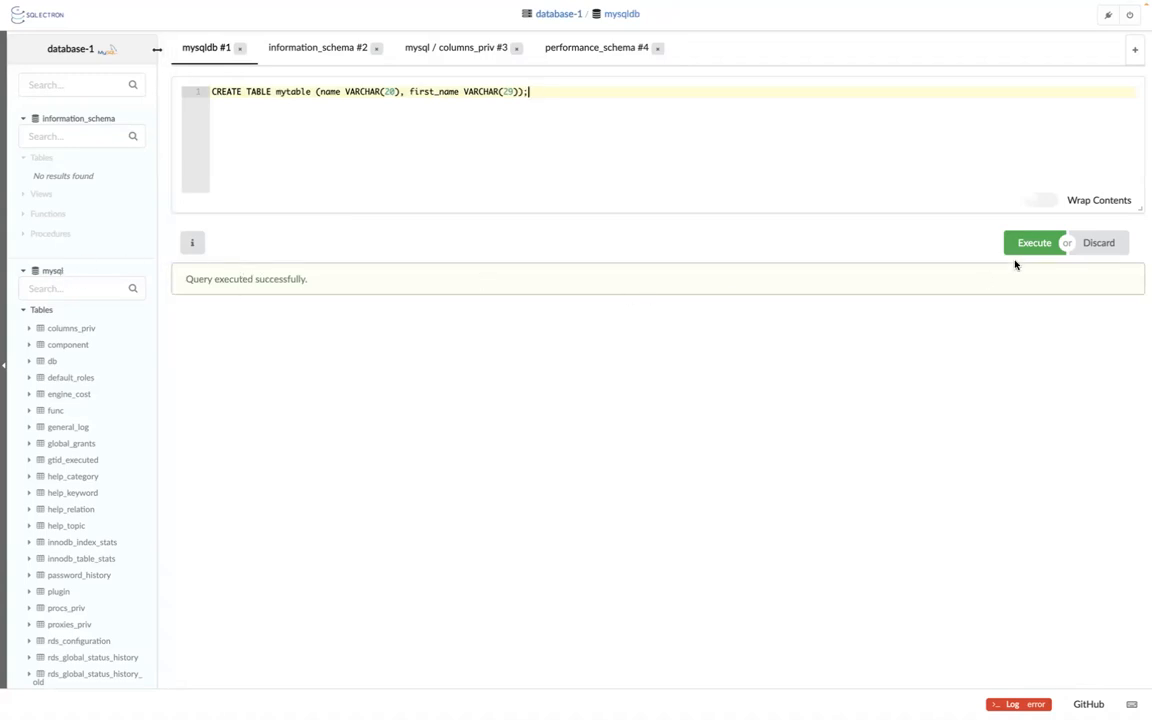
pyautogui.click(1045, 252)
pyautogui.click(1045, 250)
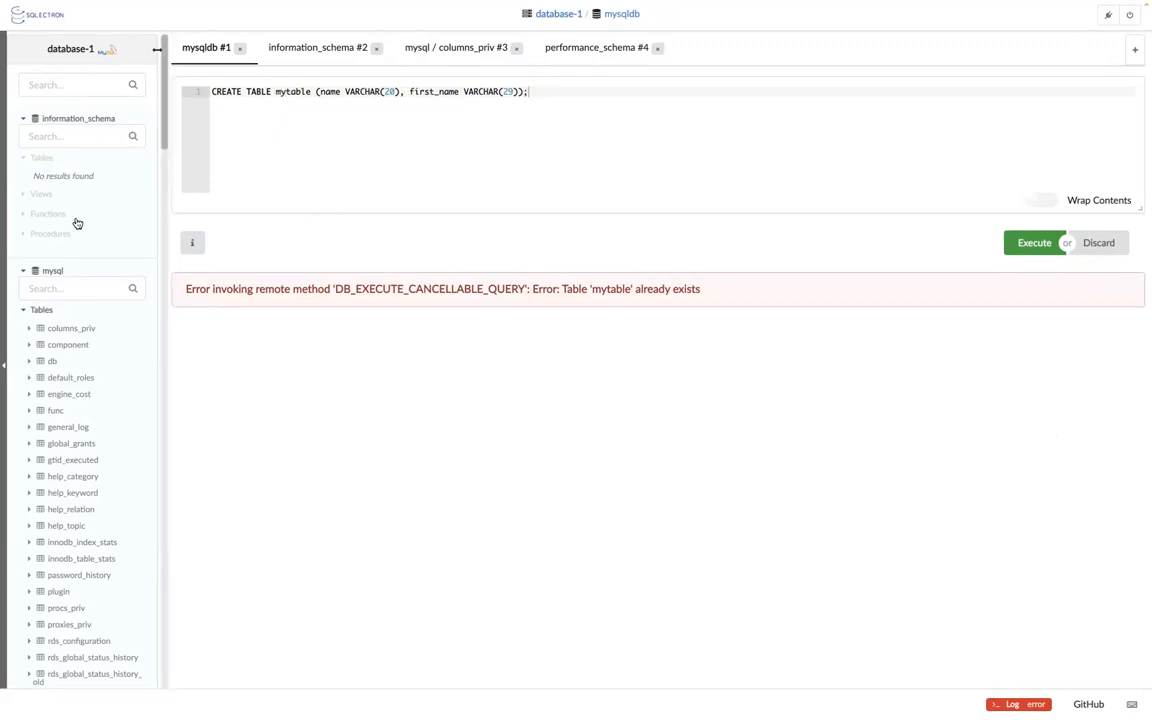
pyautogui.rightClick(50, 270)
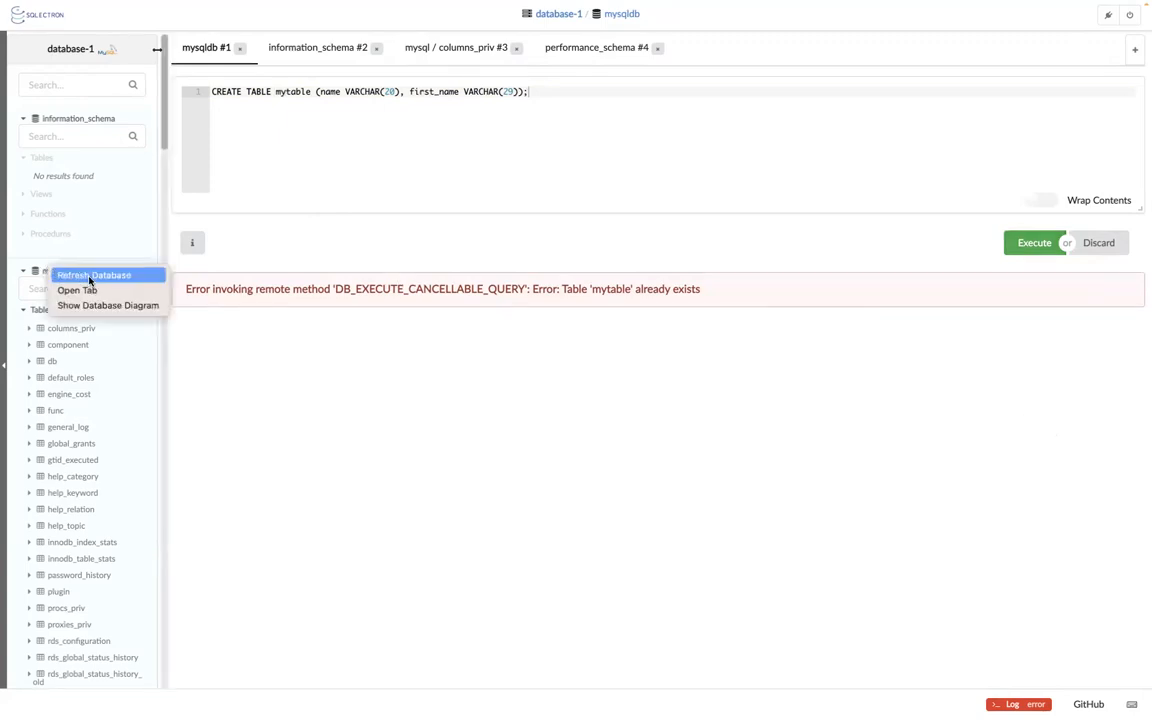
pyautogui.click(105, 305)
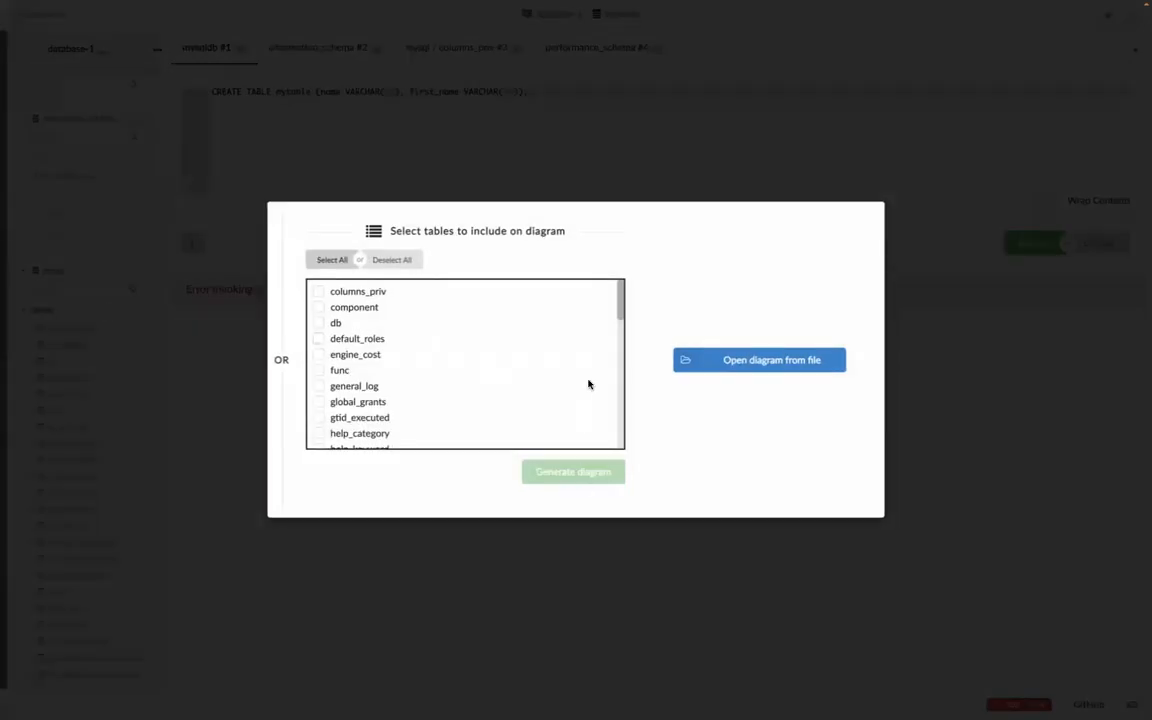
pyautogui.click(766, 362)
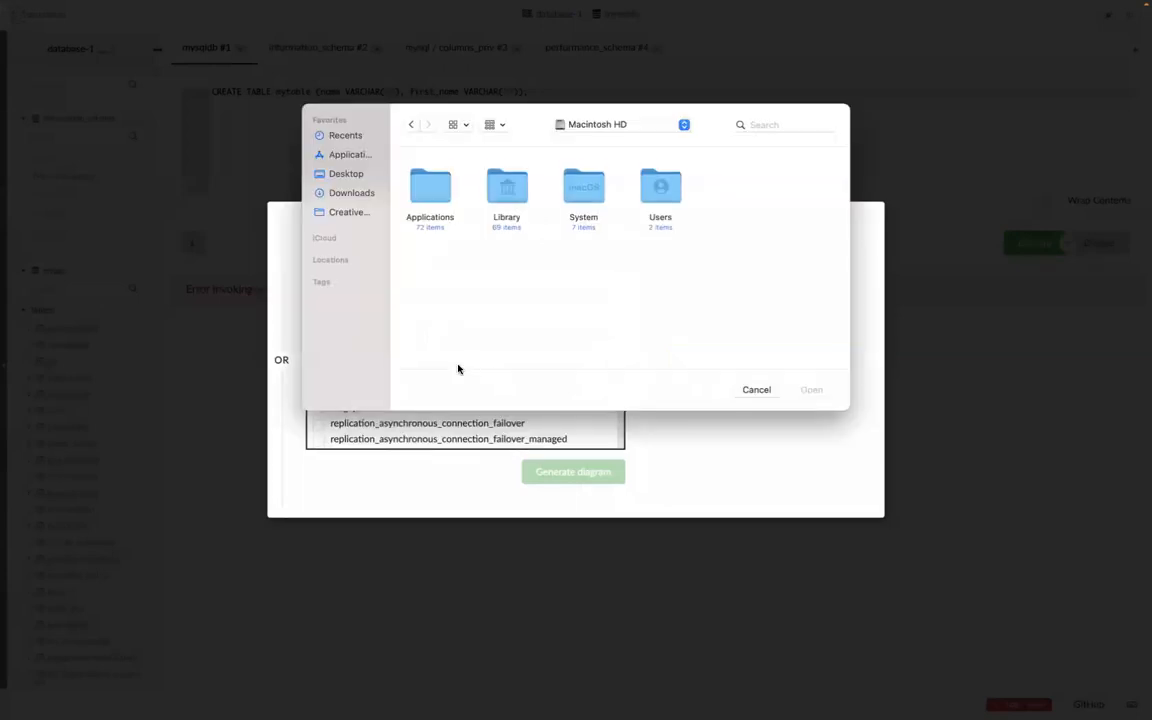
pyautogui.click(766, 390)
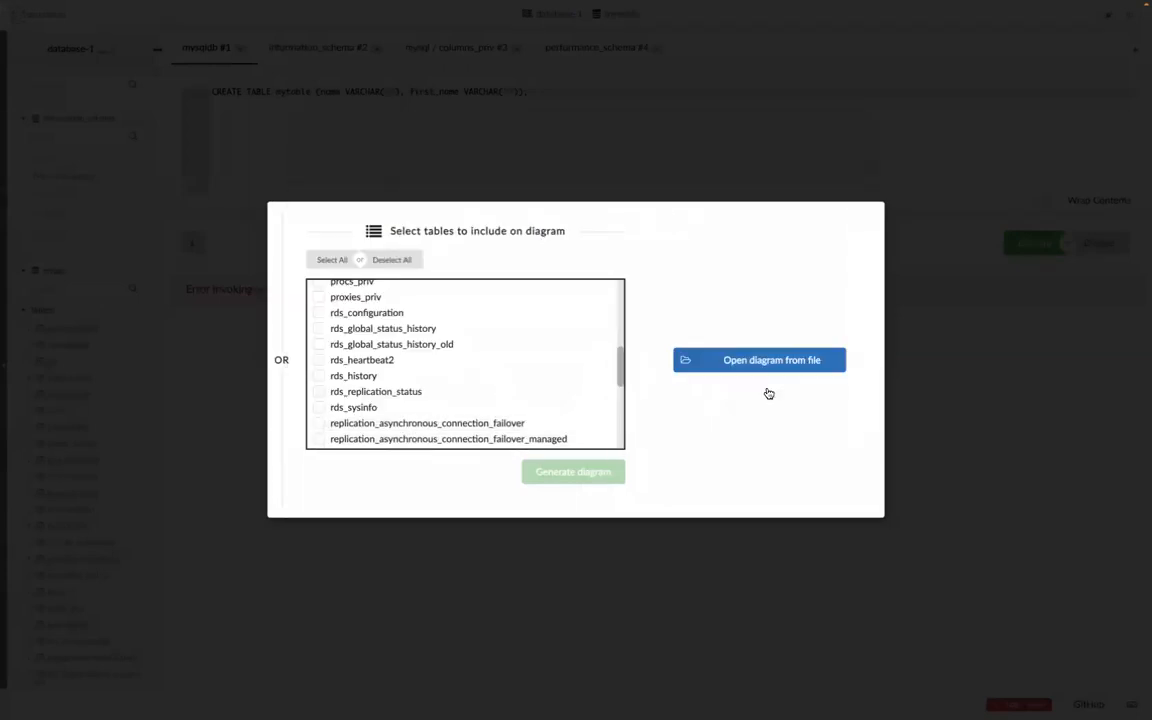
pyautogui.scroll(-5, 424, 410)
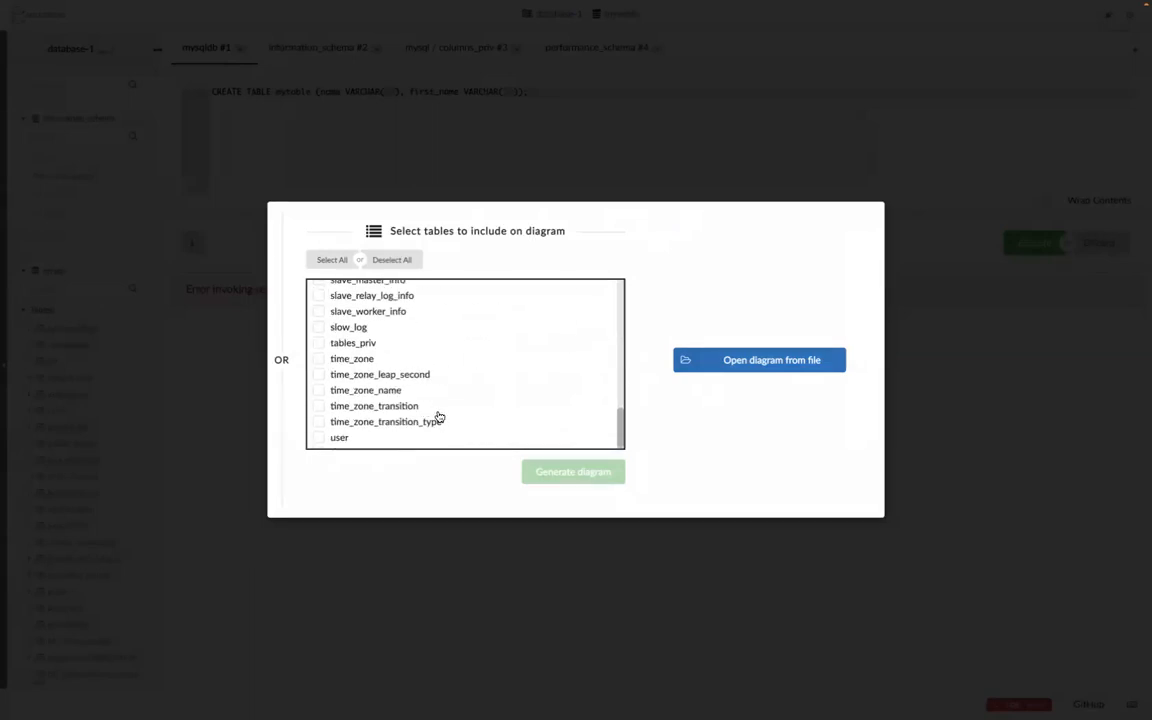
pyautogui.click(662, 573)
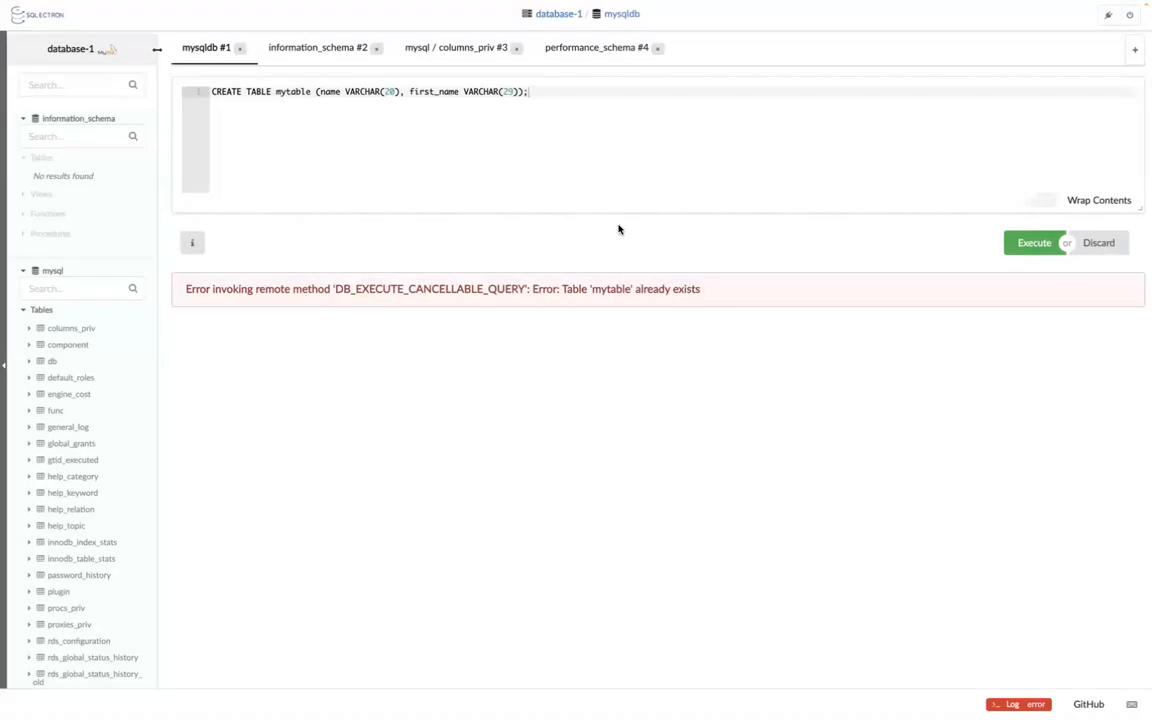
# Close the information_schema and performance_schema query tabs.
pyautogui.click(376, 48)
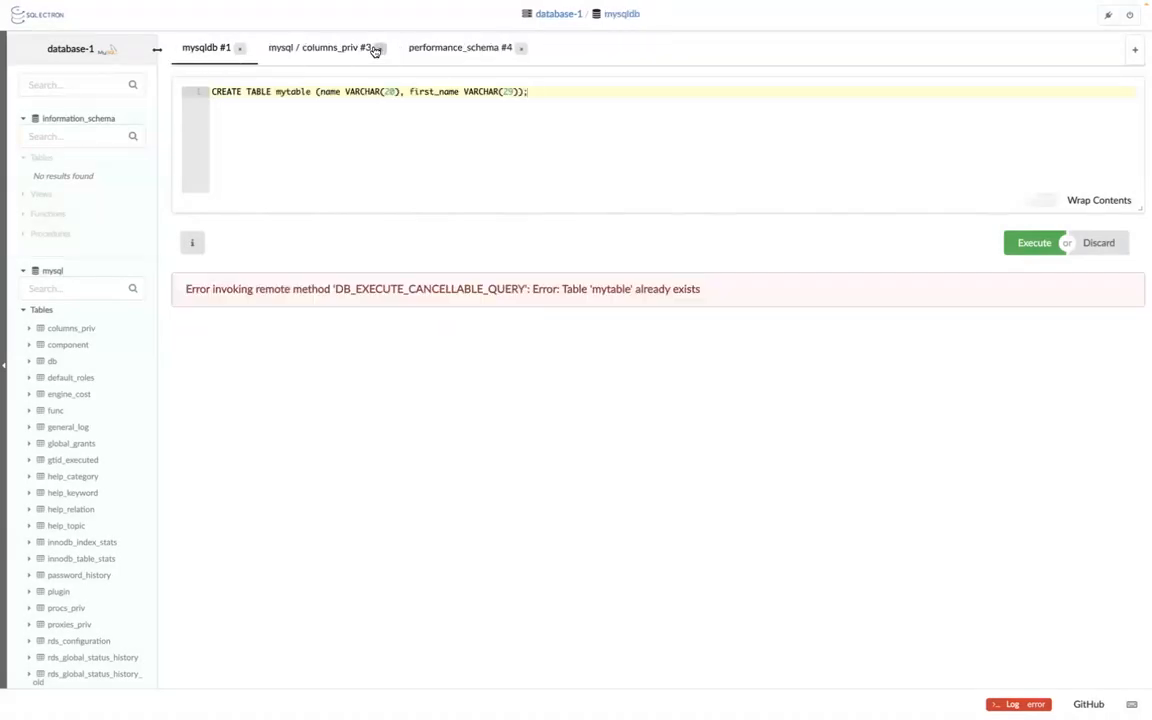
pyautogui.click(520, 50)
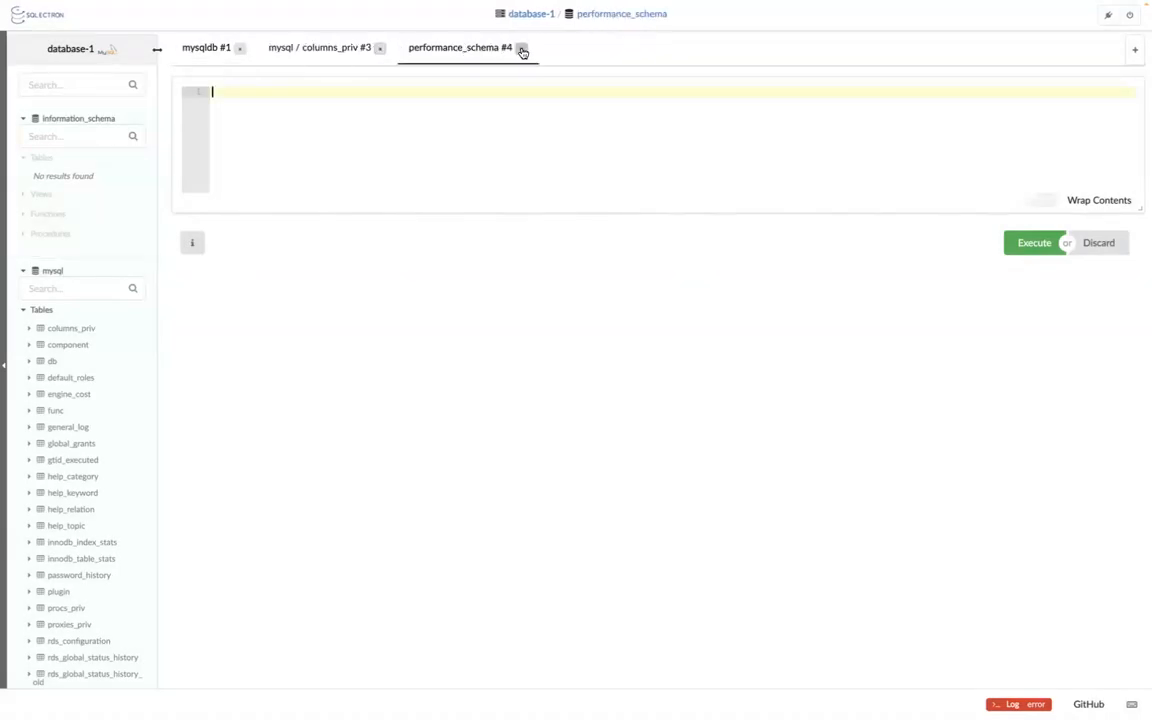
pyautogui.click(521, 50)
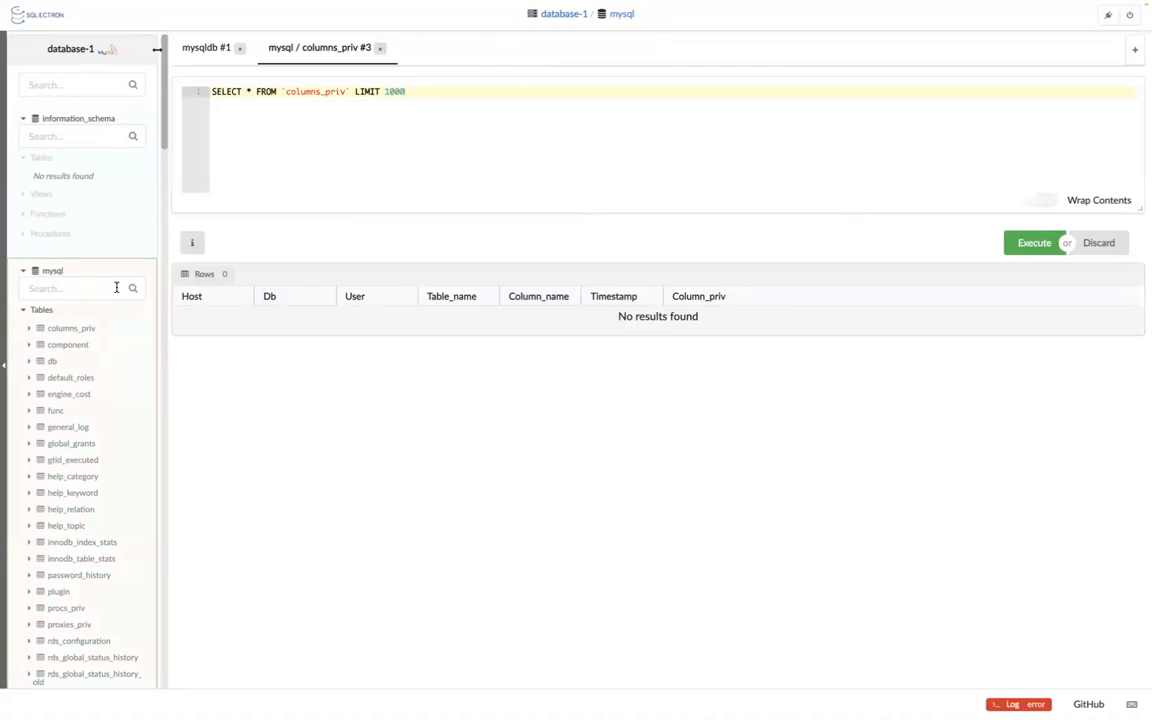
# Open a new query tab for the sys database from the sidebar.
pyautogui.scroll(-3, 116, 287)
pyautogui.scroll(-2, 116, 293)
pyautogui.scroll(-7, 116, 293)
pyautogui.scroll(-9, 116, 293)
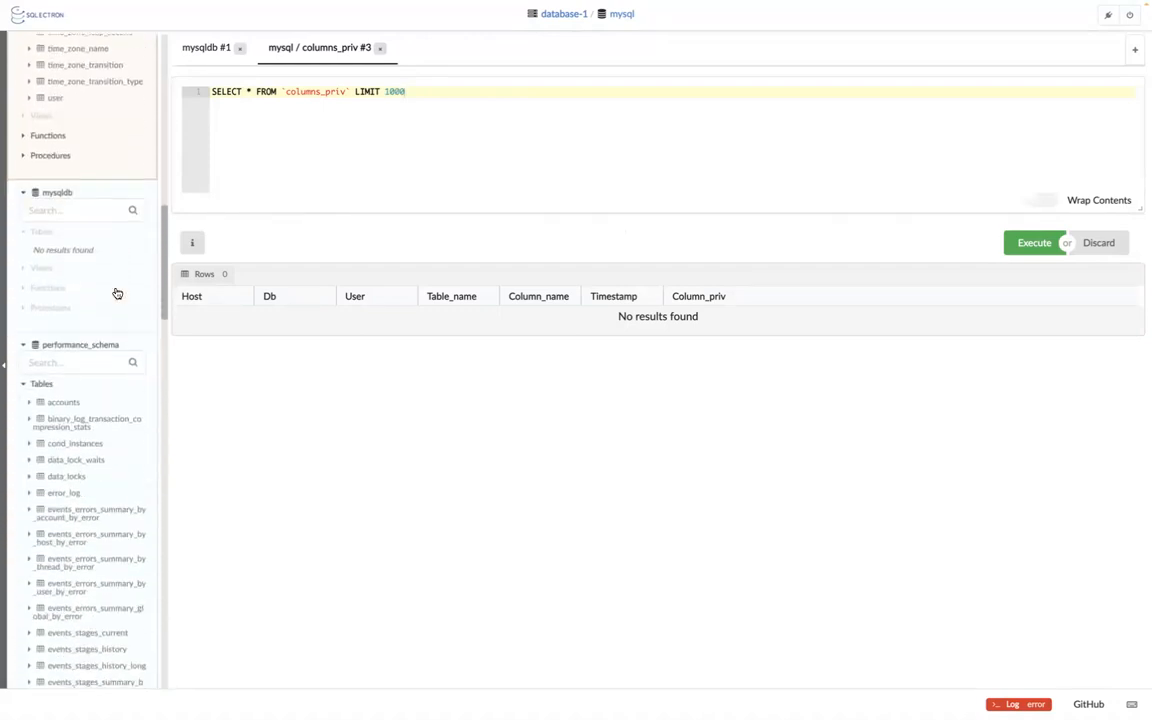
pyautogui.scroll(-20, 116, 293)
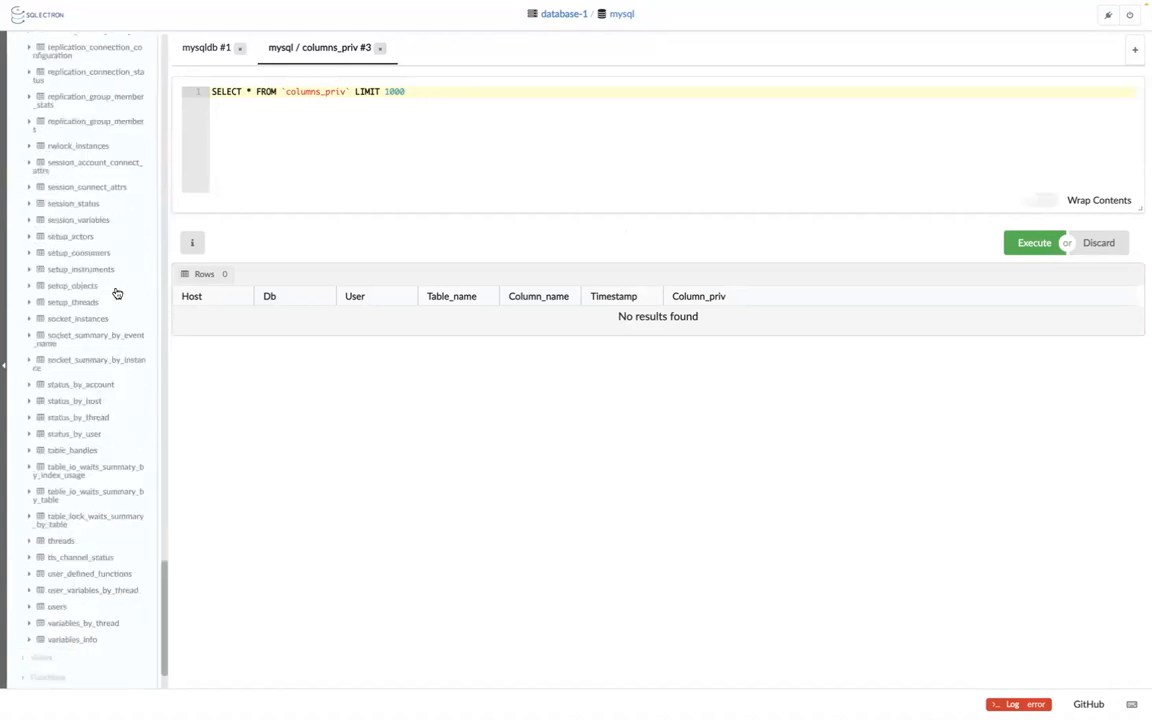
pyautogui.scroll(-1, 116, 293)
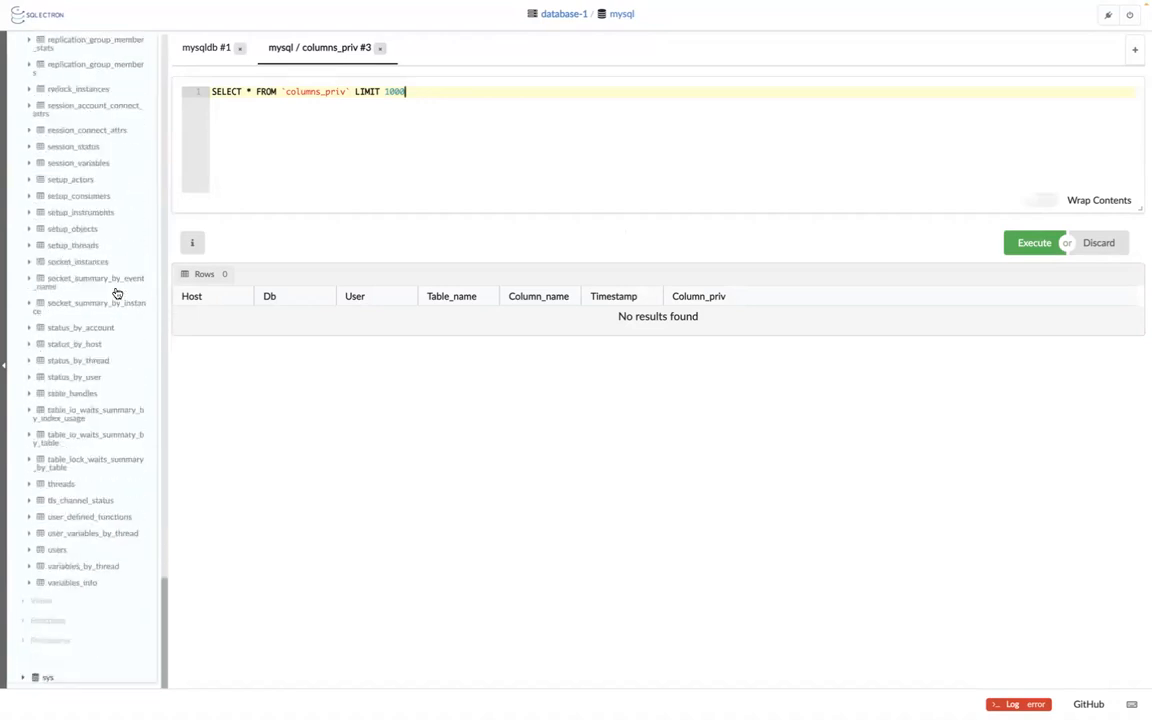
pyautogui.click(24, 679)
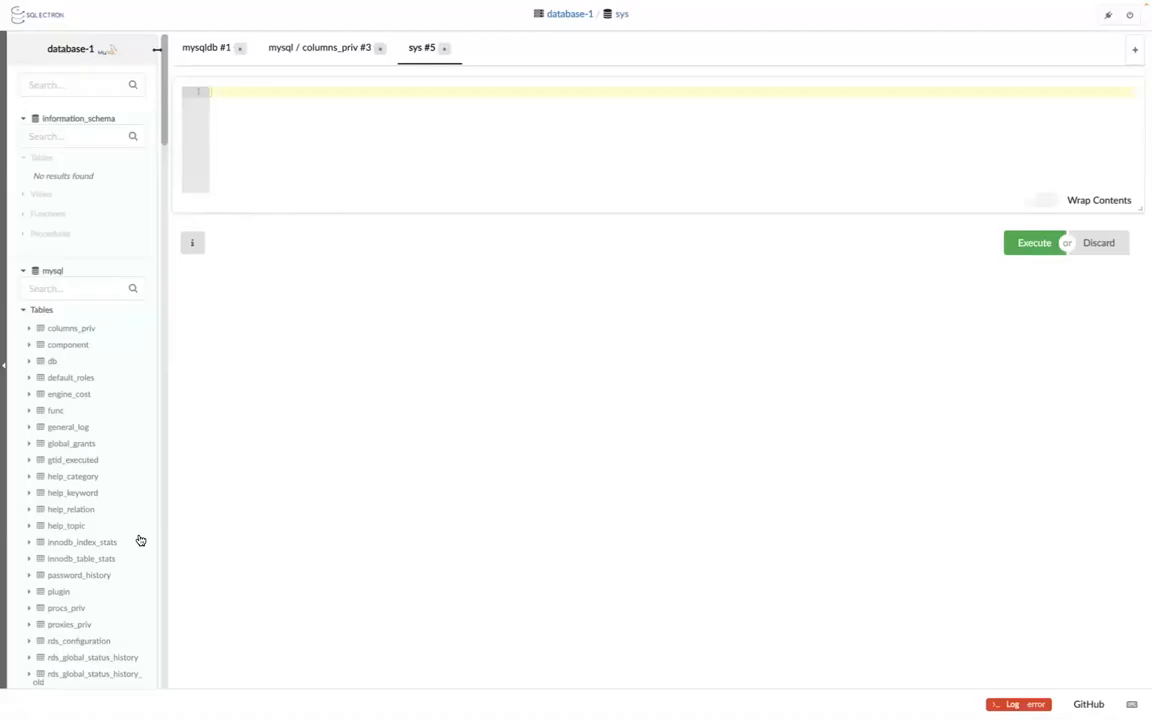
# Expand sys's Views and Tables and display the six rows of sys_config.
pyautogui.scroll(-20, 140, 540)
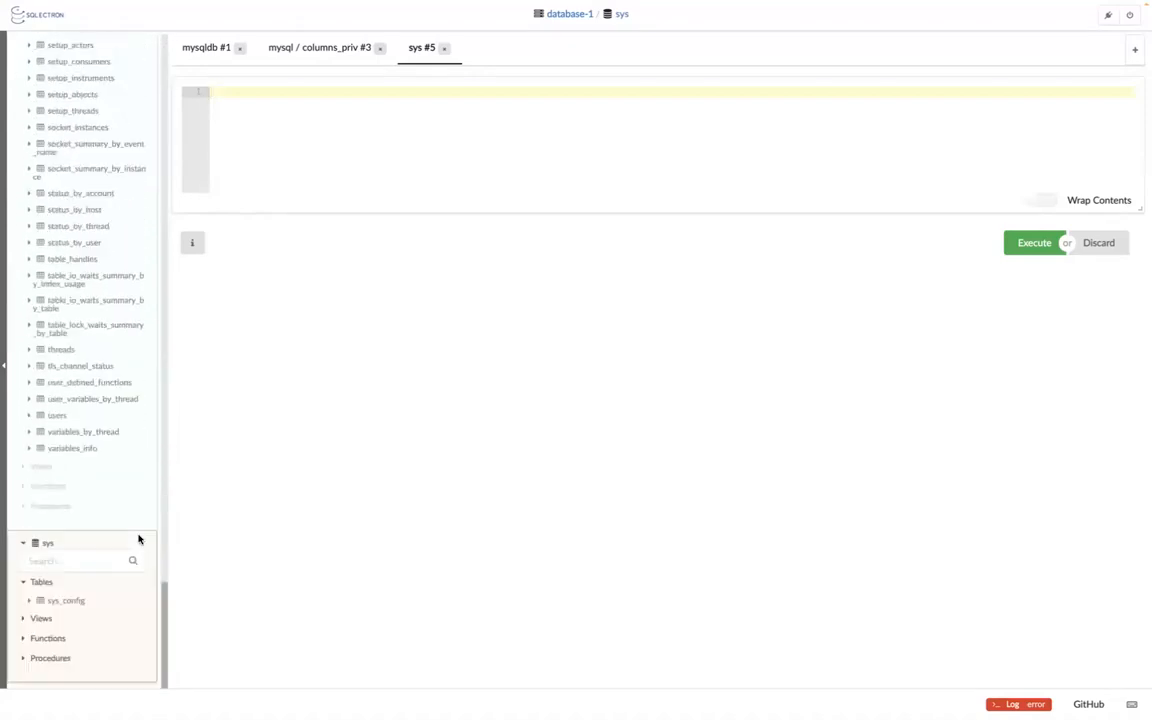
pyautogui.click(25, 619)
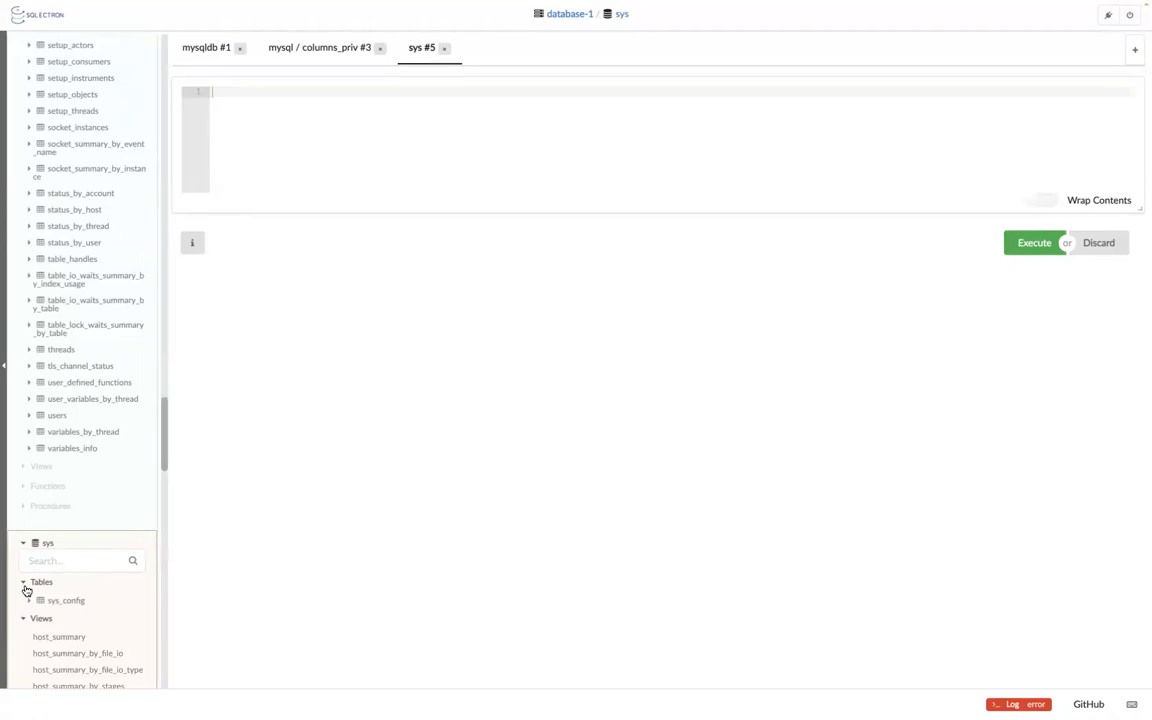
pyautogui.click(25, 585)
pyautogui.click(25, 585)
pyautogui.click(62, 601)
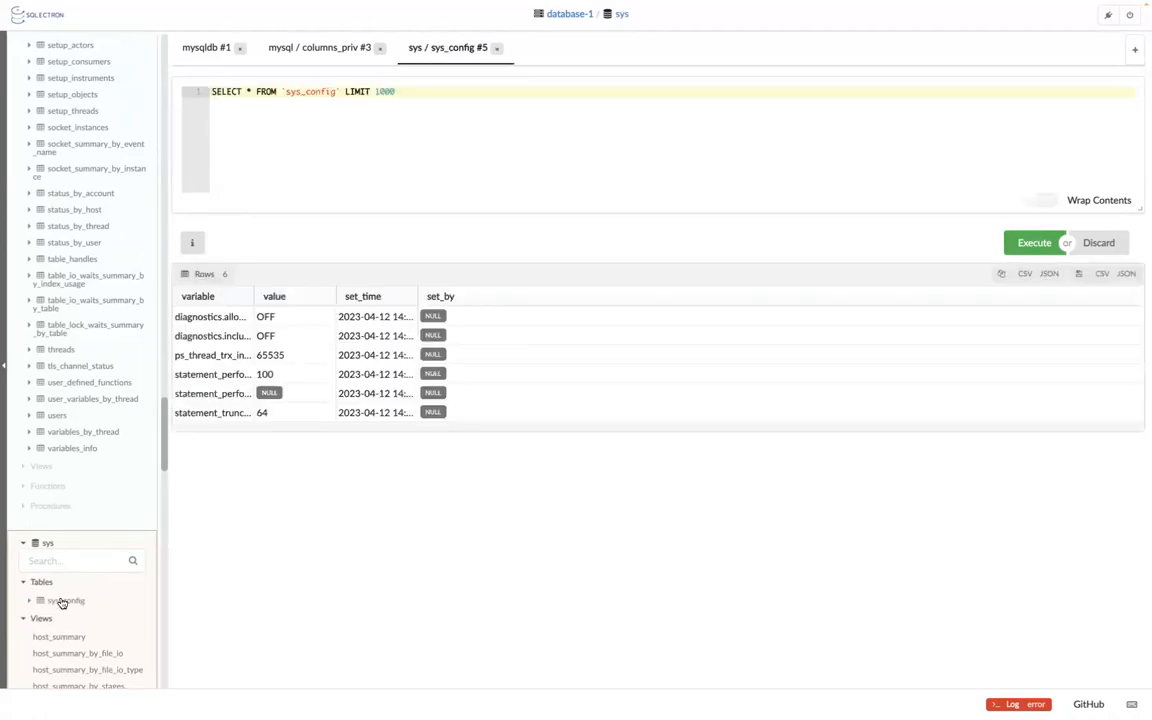
pyautogui.scroll(-15, 60, 601)
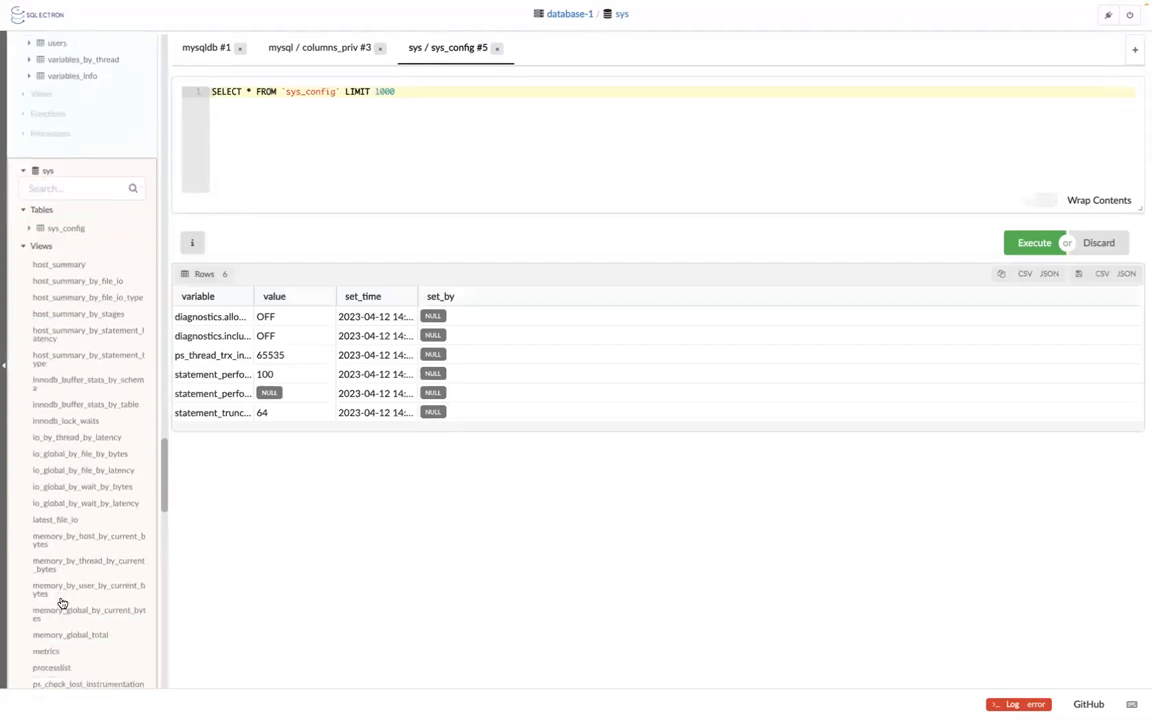
pyautogui.scroll(-6, 60, 601)
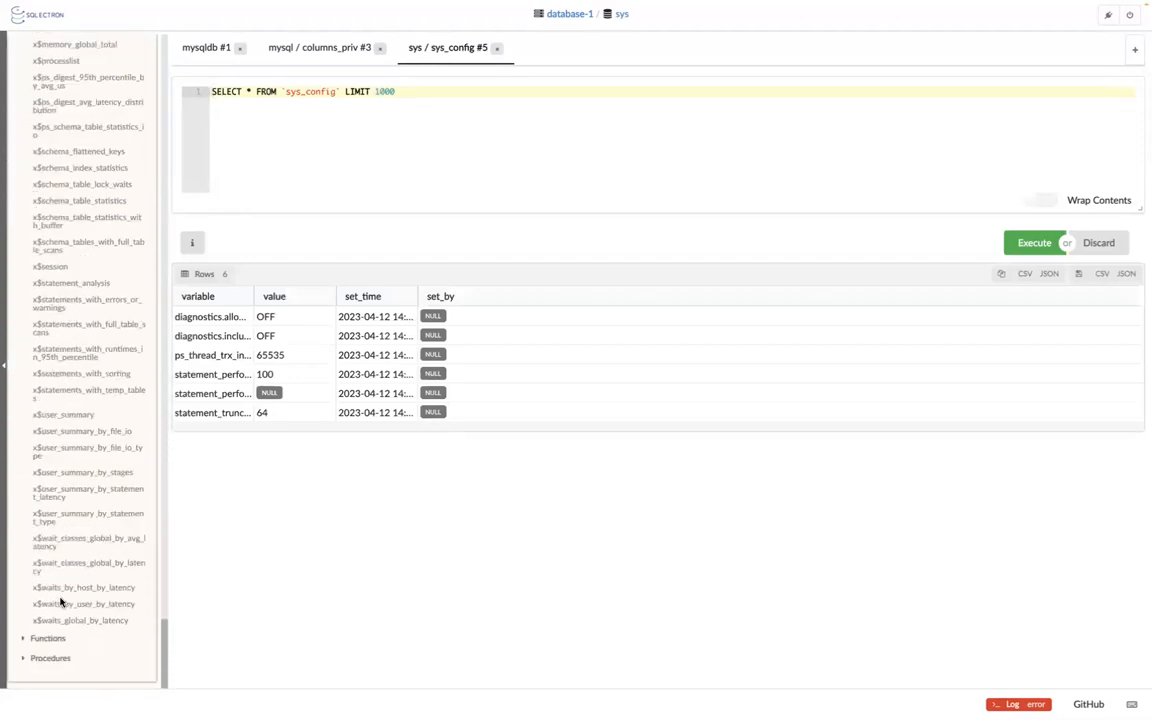
pyautogui.scroll(20, 60, 601)
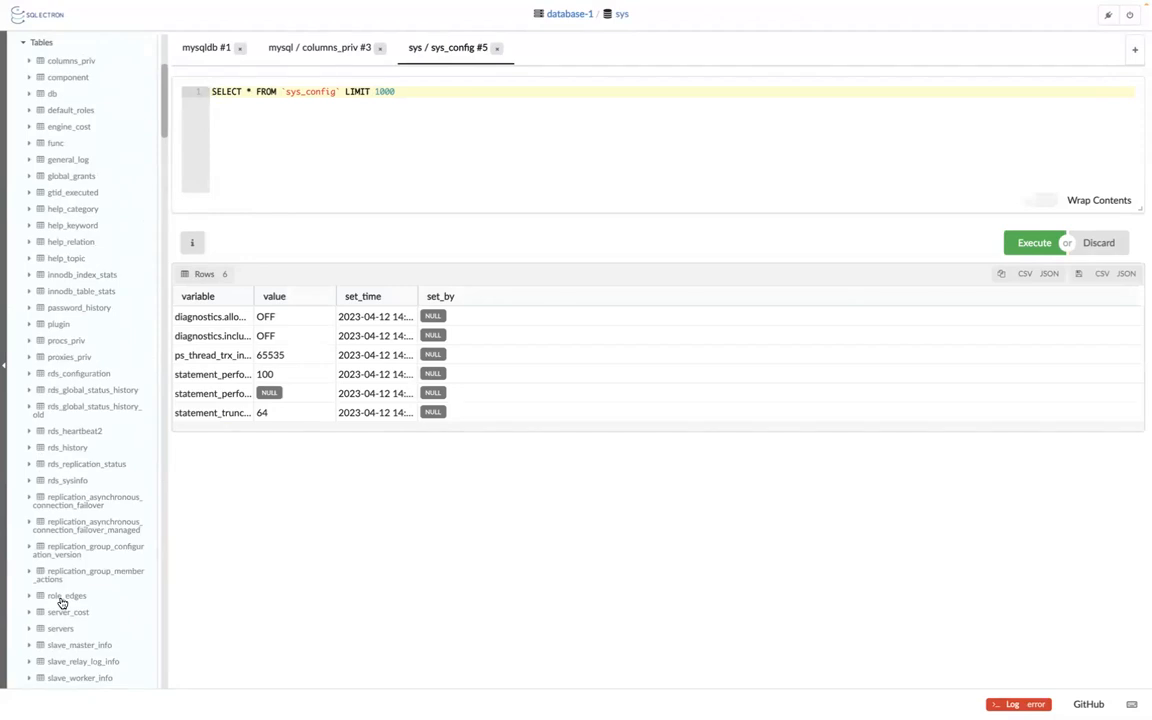
# Add a VALUES line with two quoted name strings to the sys_config query and run it.
pyautogui.click(379, 90)
pyautogui.click(404, 91)
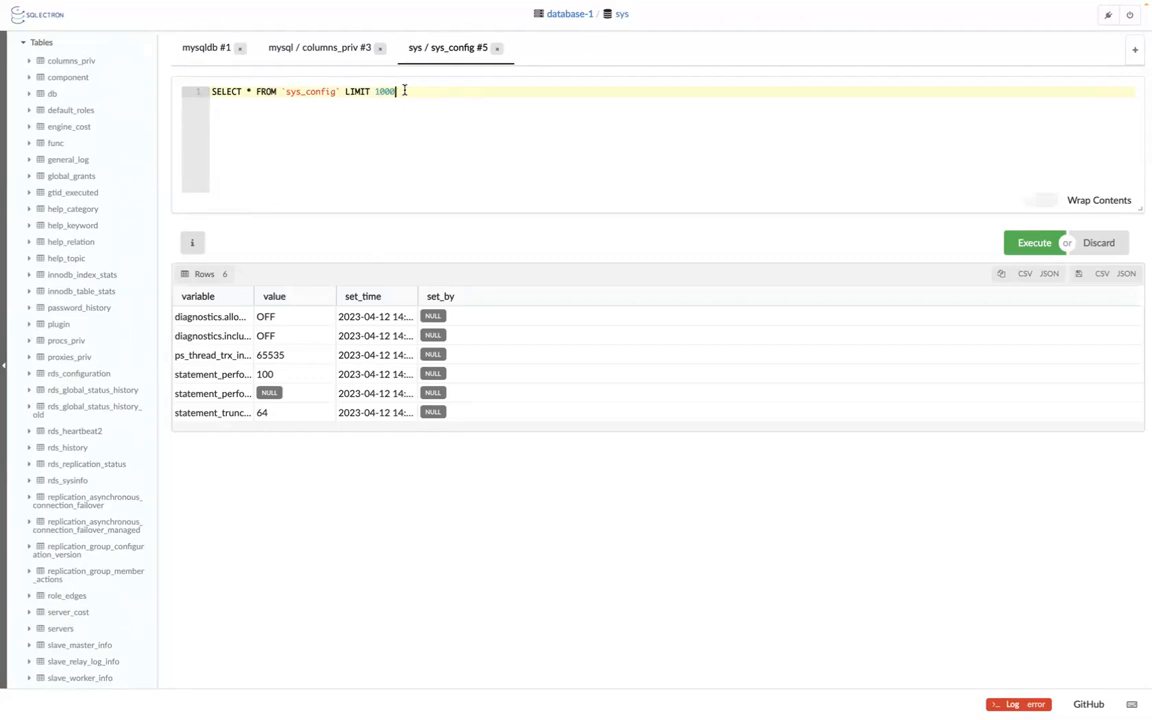
pyautogui.press('Return')
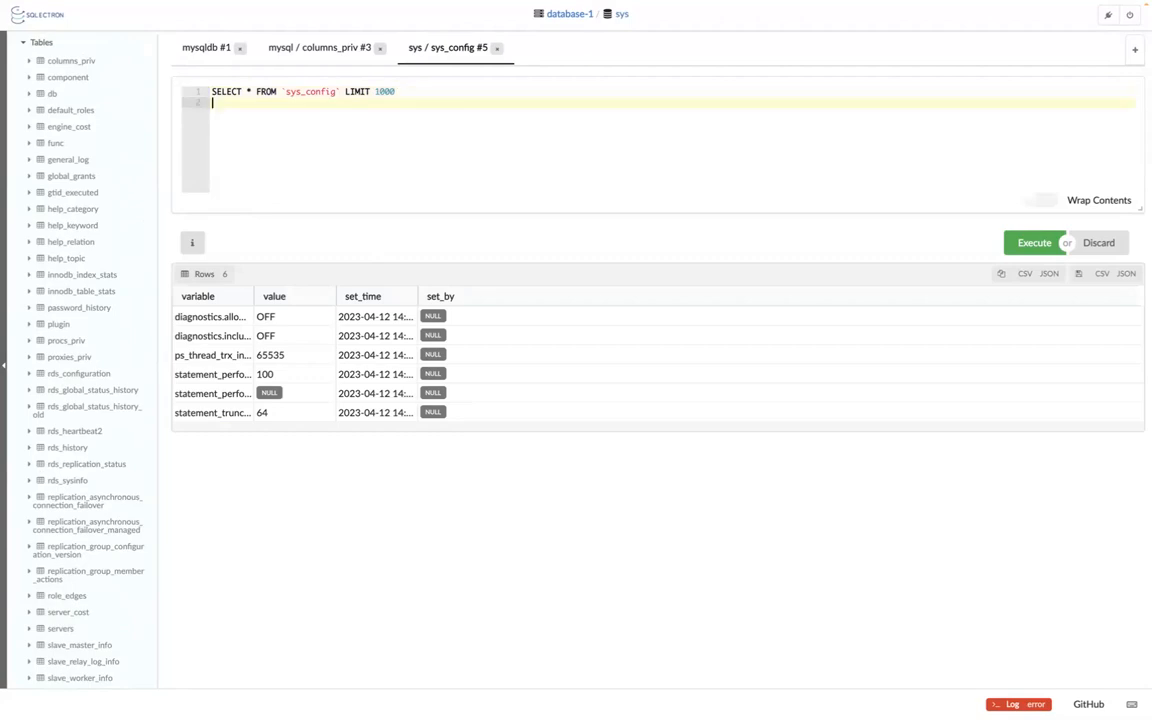
pyautogui.write('var')
pyautogui.write('UE')
pyautogui.write('S ()')
pyautogui.write('CARLO')
pyautogui.write('S')
pyautogui.press('BackSpace')
pyautogui.write(',')
pyautogui.press('BackSpace')
pyautogui.press('BackSpace')
pyautogui.press('BackSpace')
pyautogui.press('BackSpace')
pyautogui.press('BackSpace')
pyautogui.press('BackSpace')
pyautogui.press('BackSpace')
pyautogui.write("'")
pyautogui.write('CARLOS')
pyautogui.write(',')
pyautogui.write(' "')
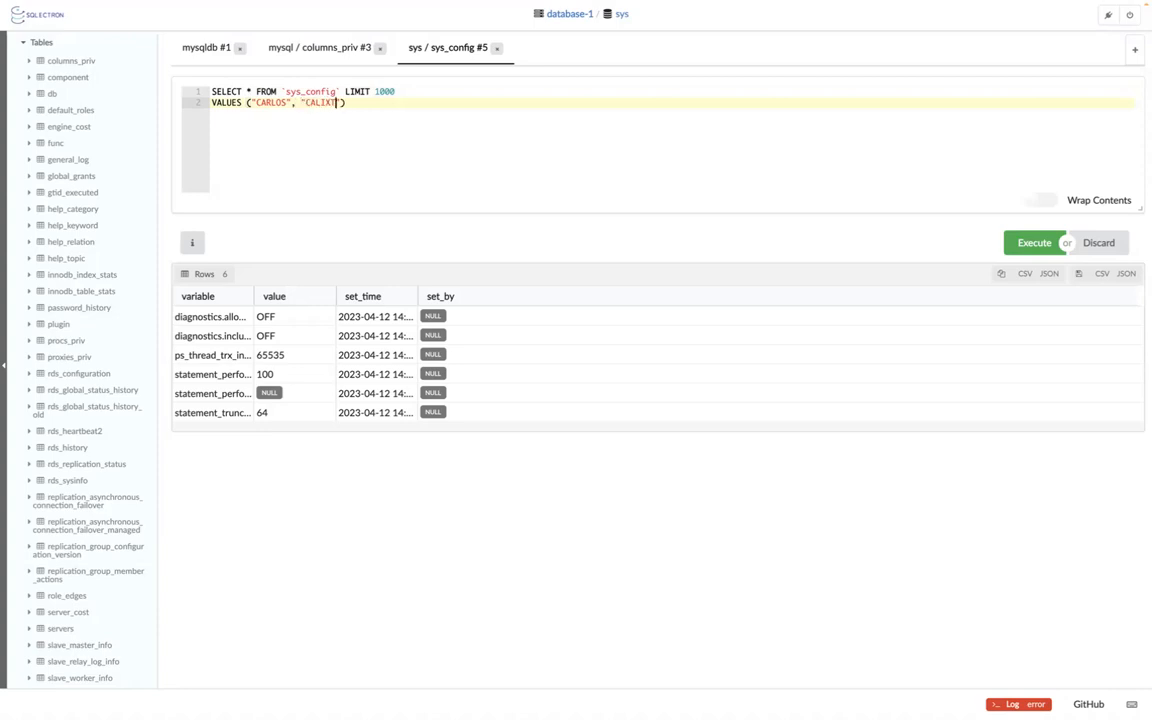
pyautogui.click(1040, 245)
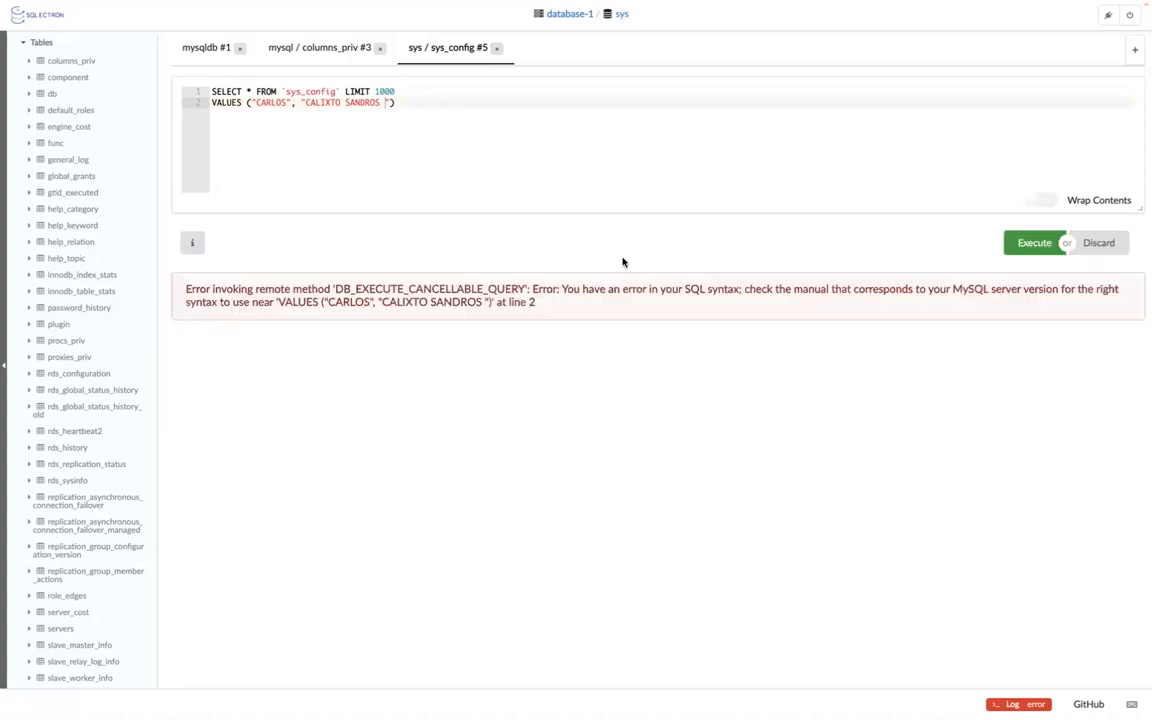
# Collapse the mysql schema in the database-1 sidebar tree.
pyautogui.scroll(-1, 103, 324)
pyautogui.scroll(10, 103, 324)
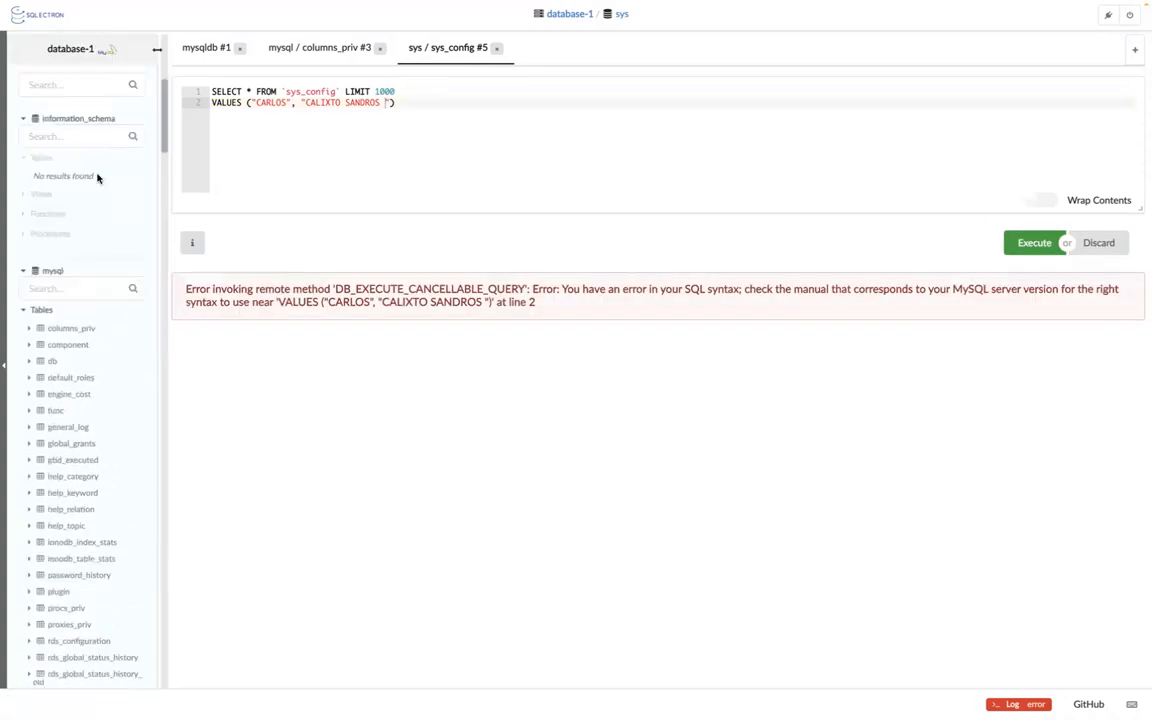
pyautogui.click(45, 272)
pyautogui.rightClick(45, 274)
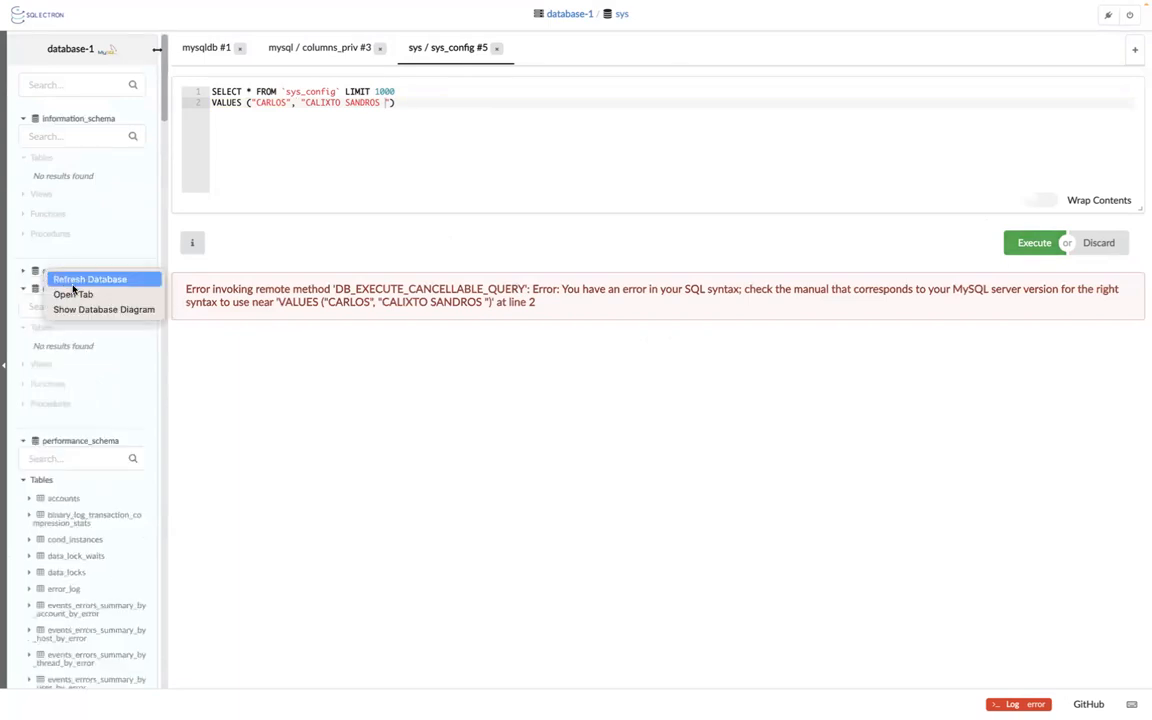
pyautogui.click(350, 368)
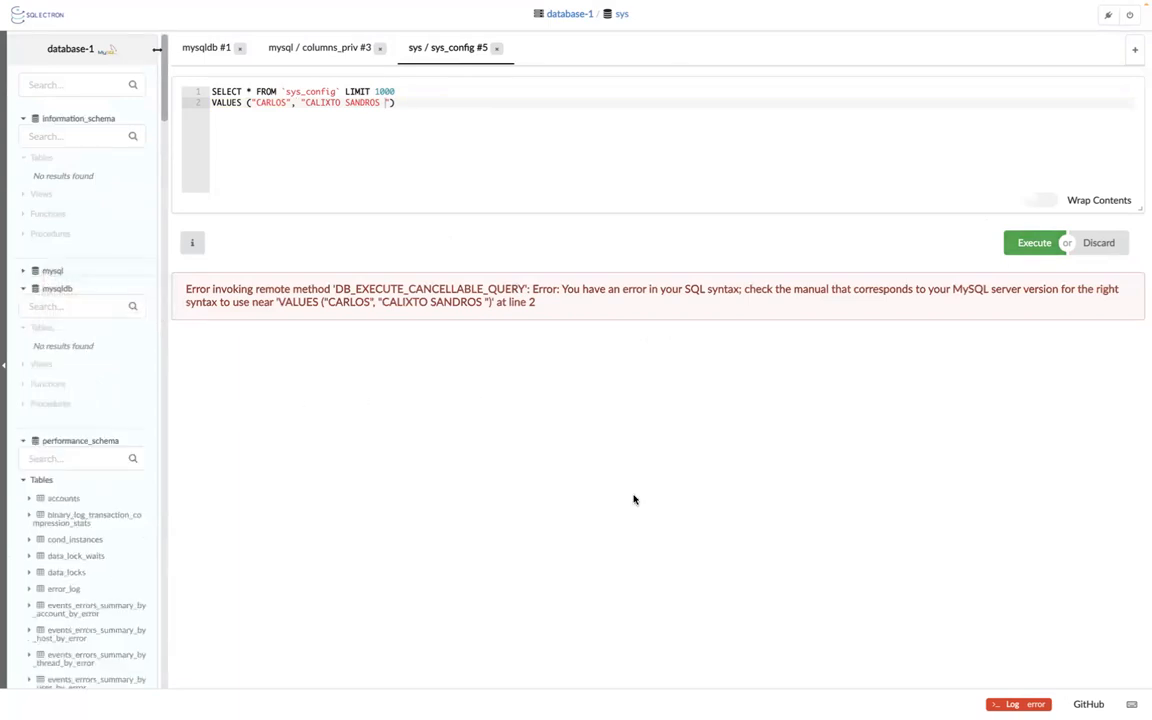
pyautogui.scroll(-8, 38, 565)
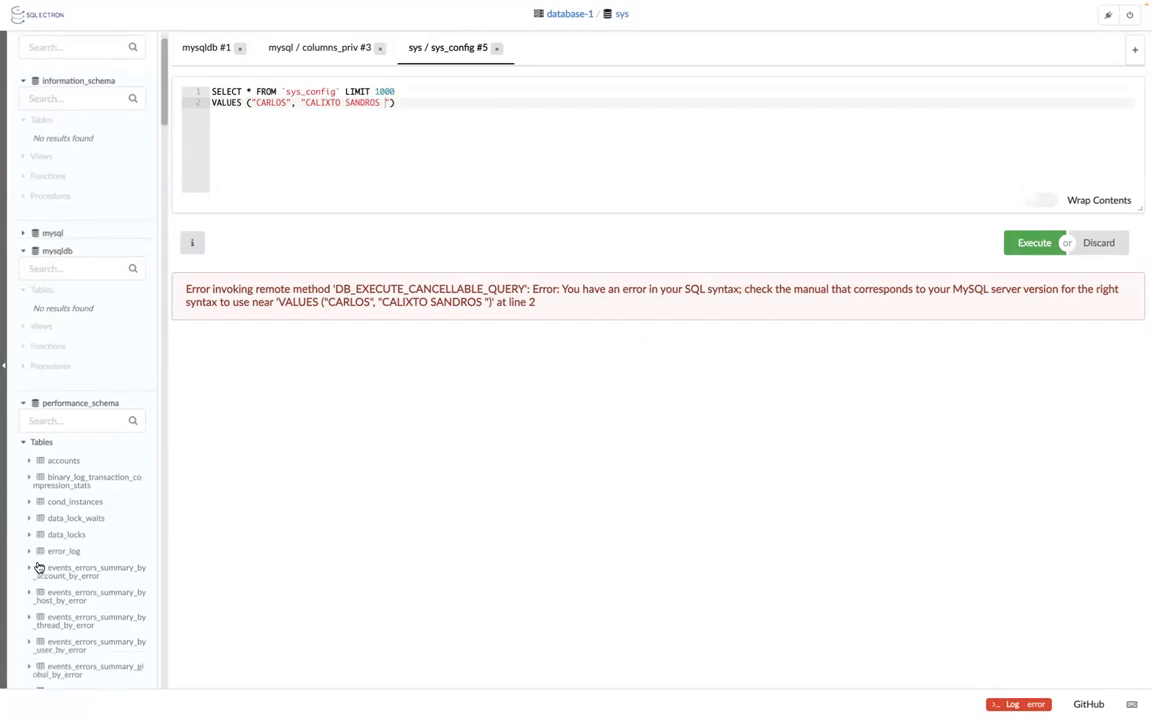
pyautogui.scroll(-20, 38, 567)
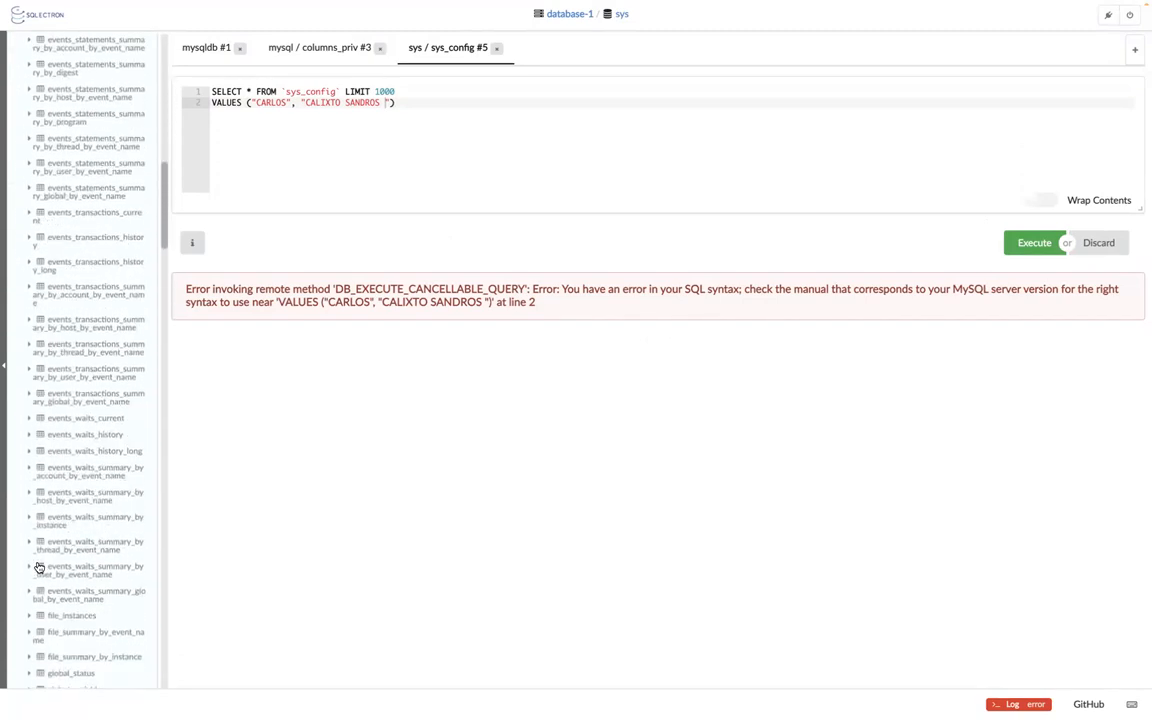
pyautogui.scroll(-15, 38, 567)
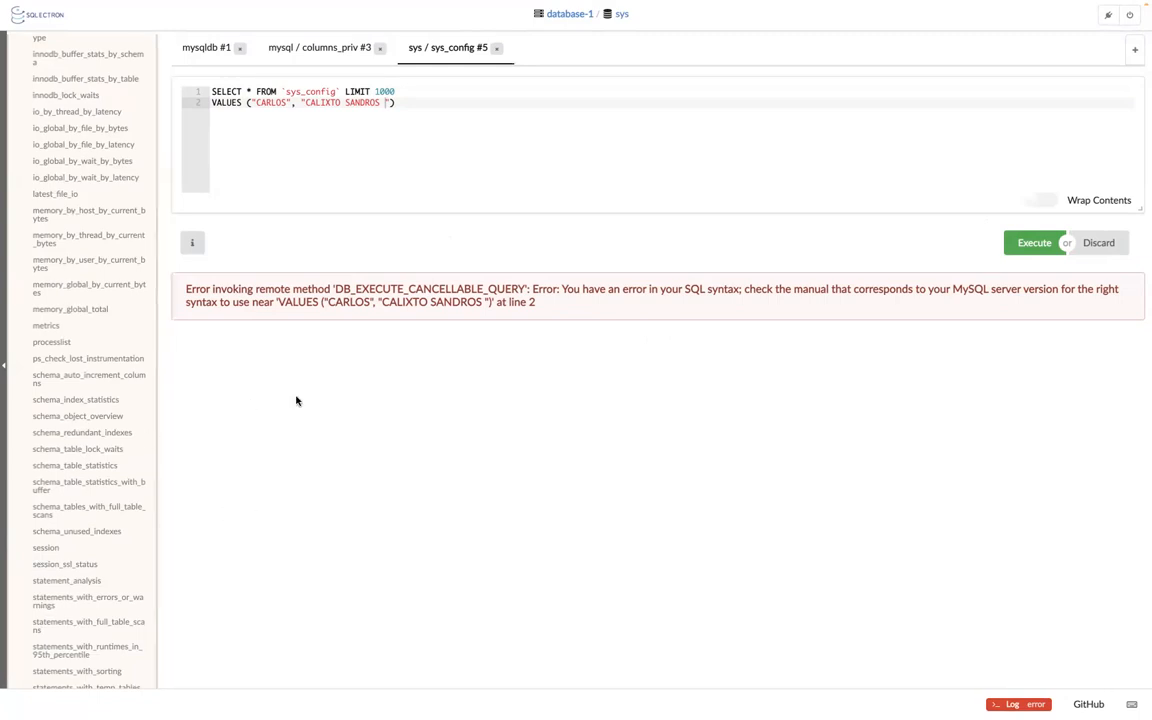
pyautogui.scroll(10, 51, 278)
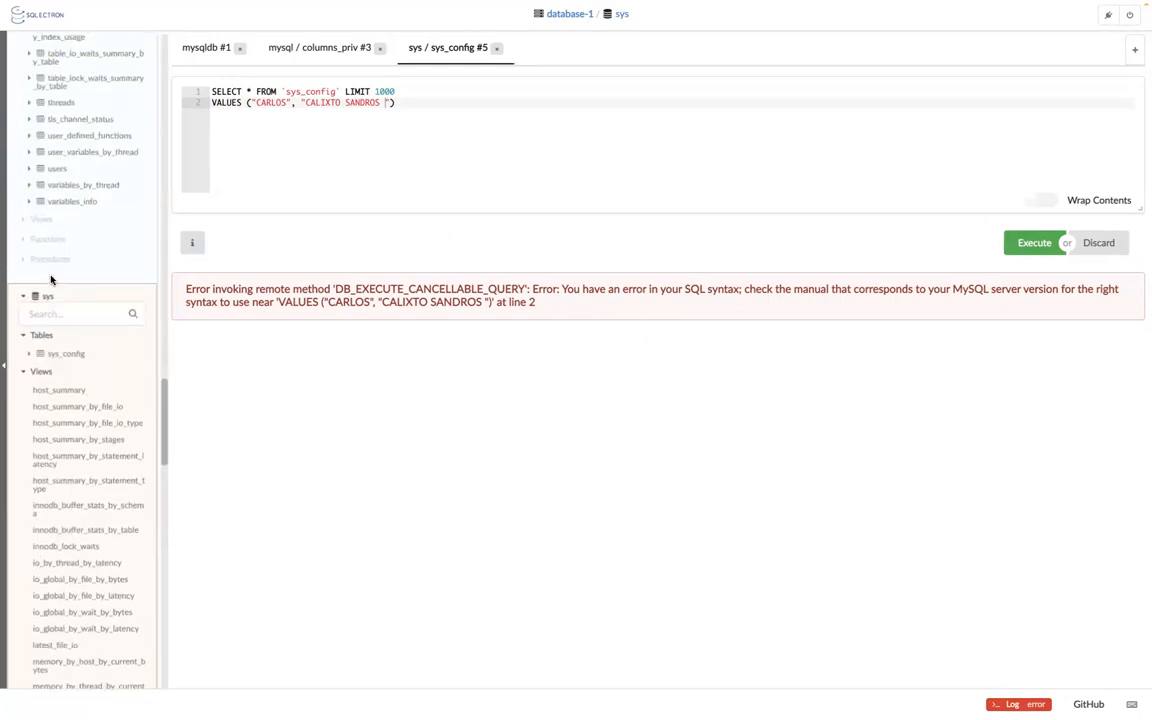
pyautogui.scroll(10, 51, 281)
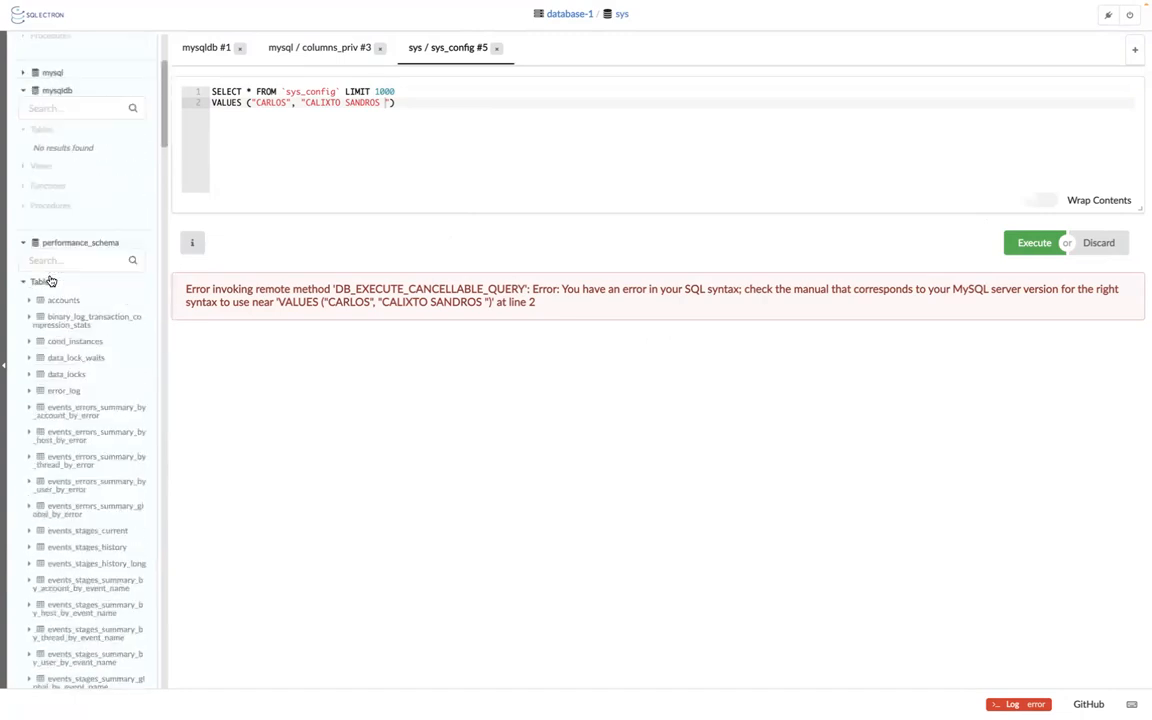
pyautogui.scroll(5, 51, 270)
# Collapse information_schema, performance_schema, sys and mysqldb, then switch to the RDS page in Chrome.
pyautogui.click(22, 118)
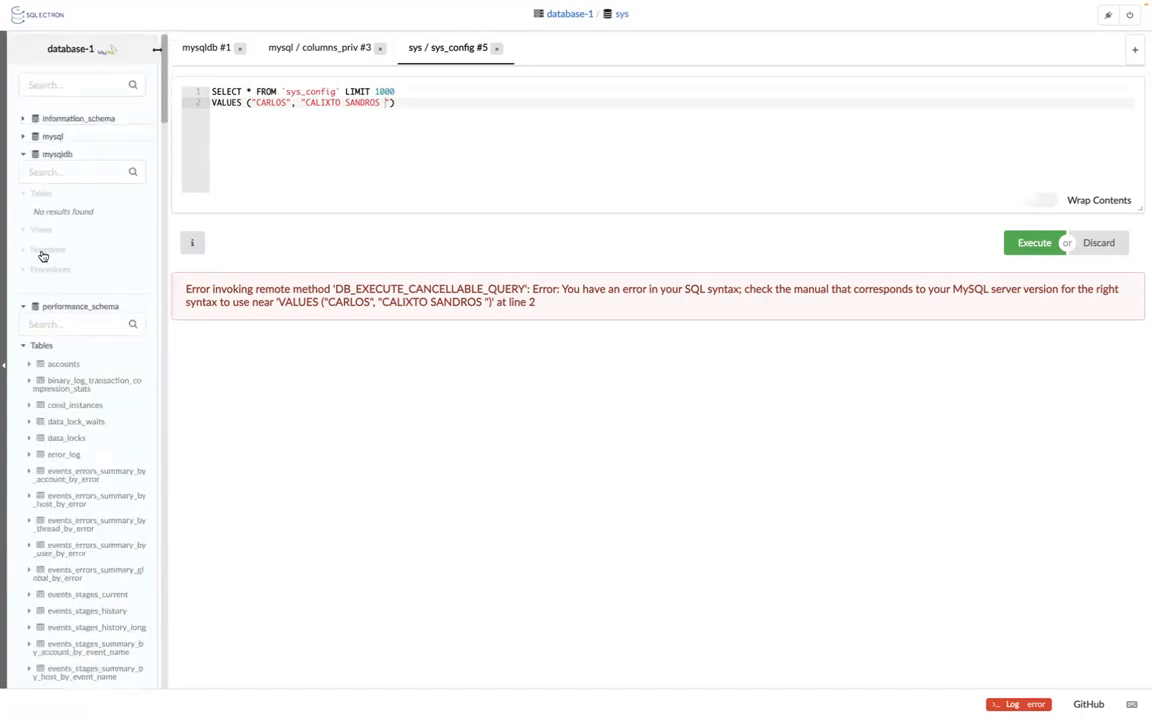
pyautogui.click(24, 308)
pyautogui.click(24, 309)
pyautogui.click(26, 347)
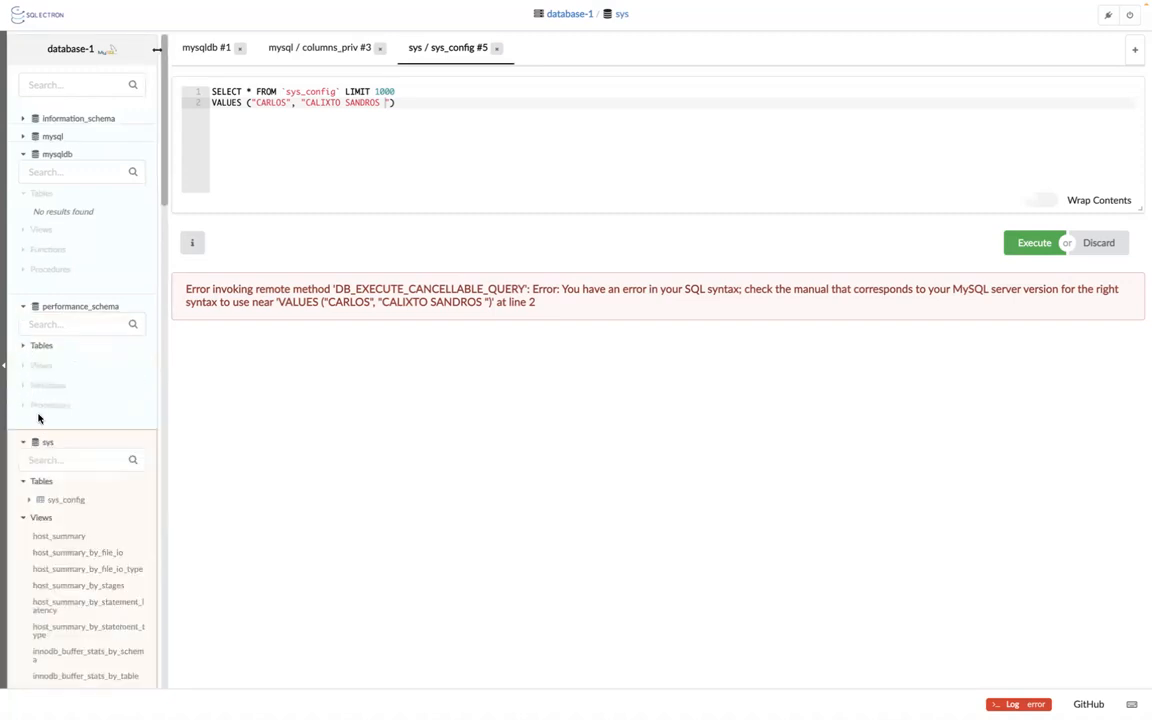
pyautogui.click(24, 441)
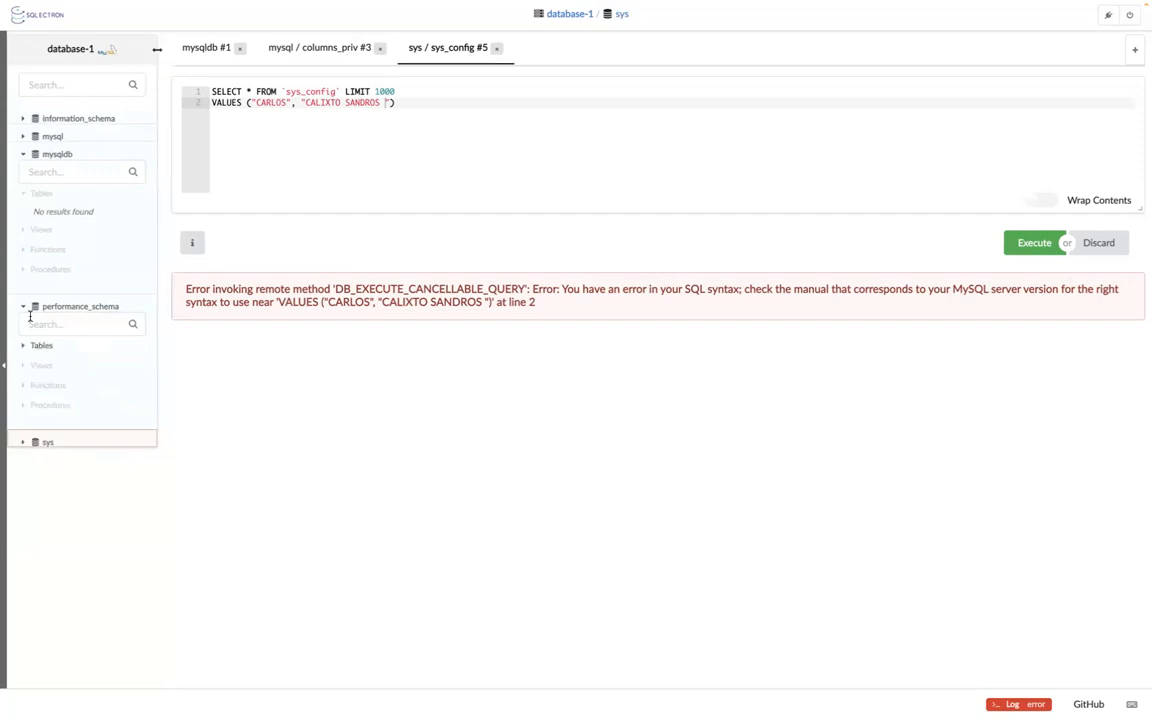
pyautogui.click(24, 347)
pyautogui.click(24, 347)
pyautogui.click(23, 308)
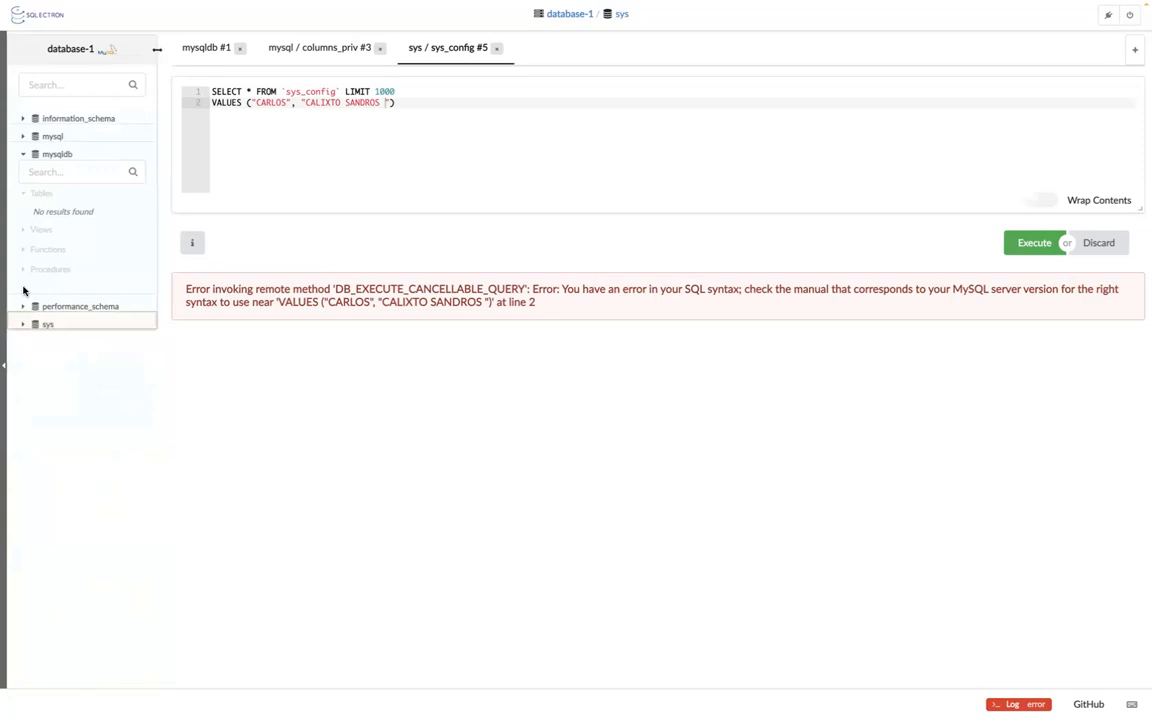
pyautogui.click(24, 158)
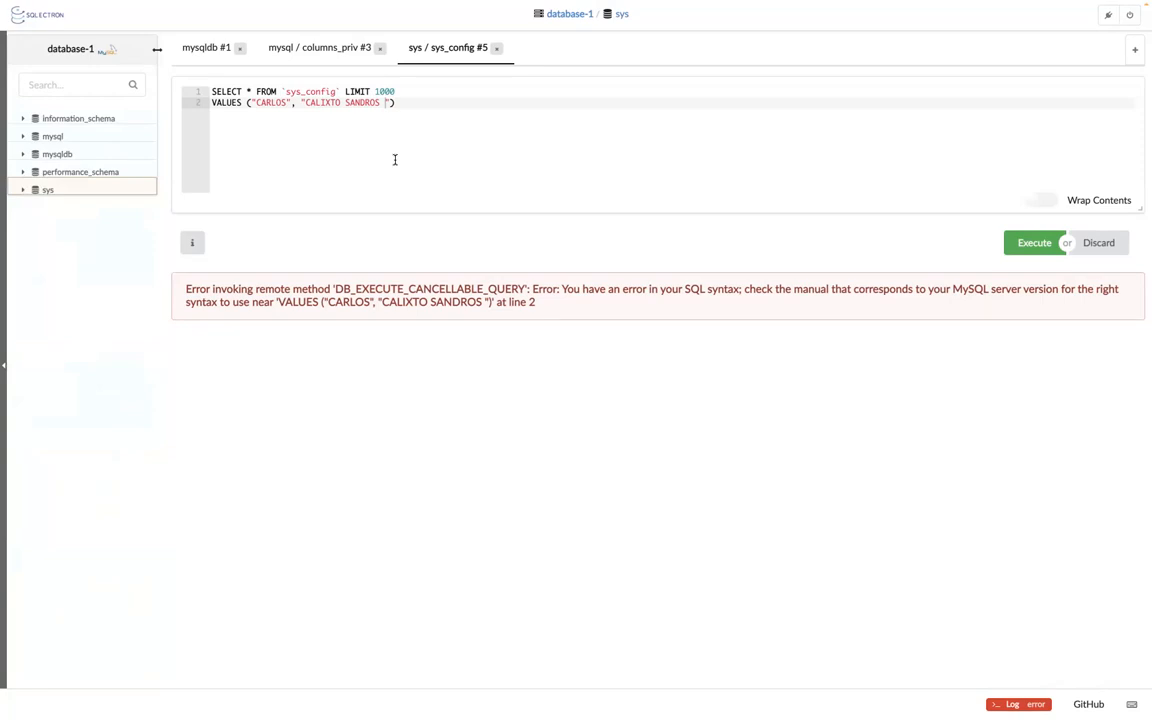
pyautogui.press('super+Tab')
pyautogui.scroll(2, 729, 266)
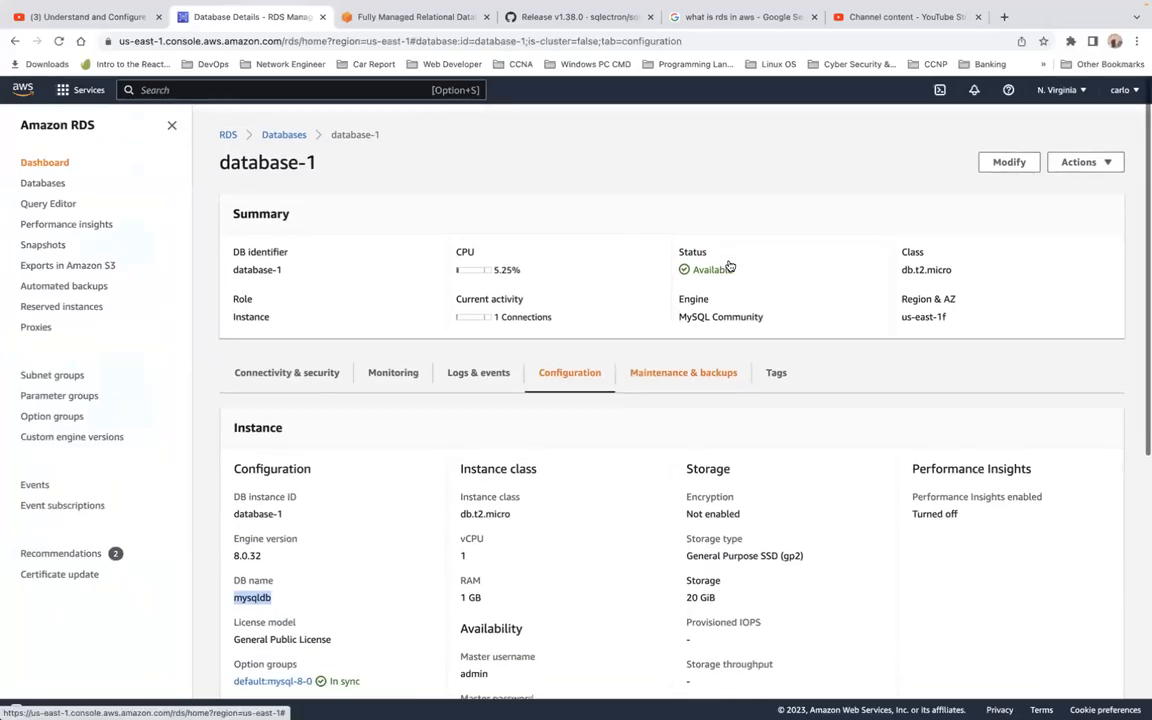
pyautogui.click(1090, 161)
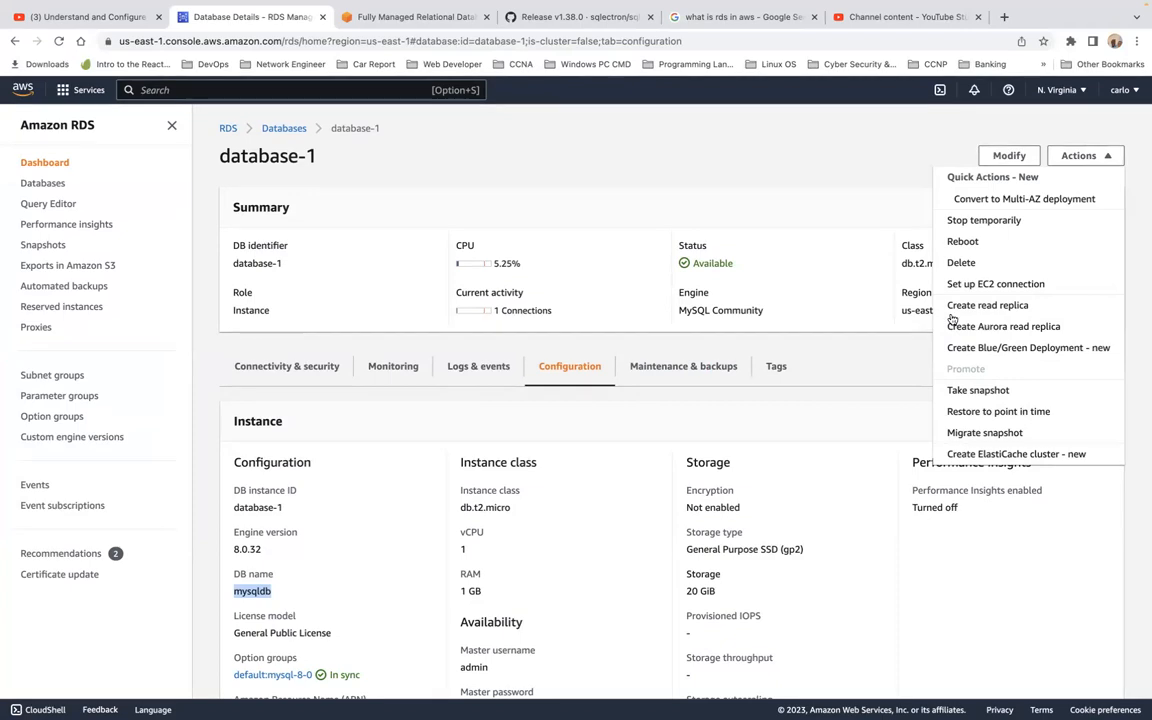
pyautogui.click(1057, 262)
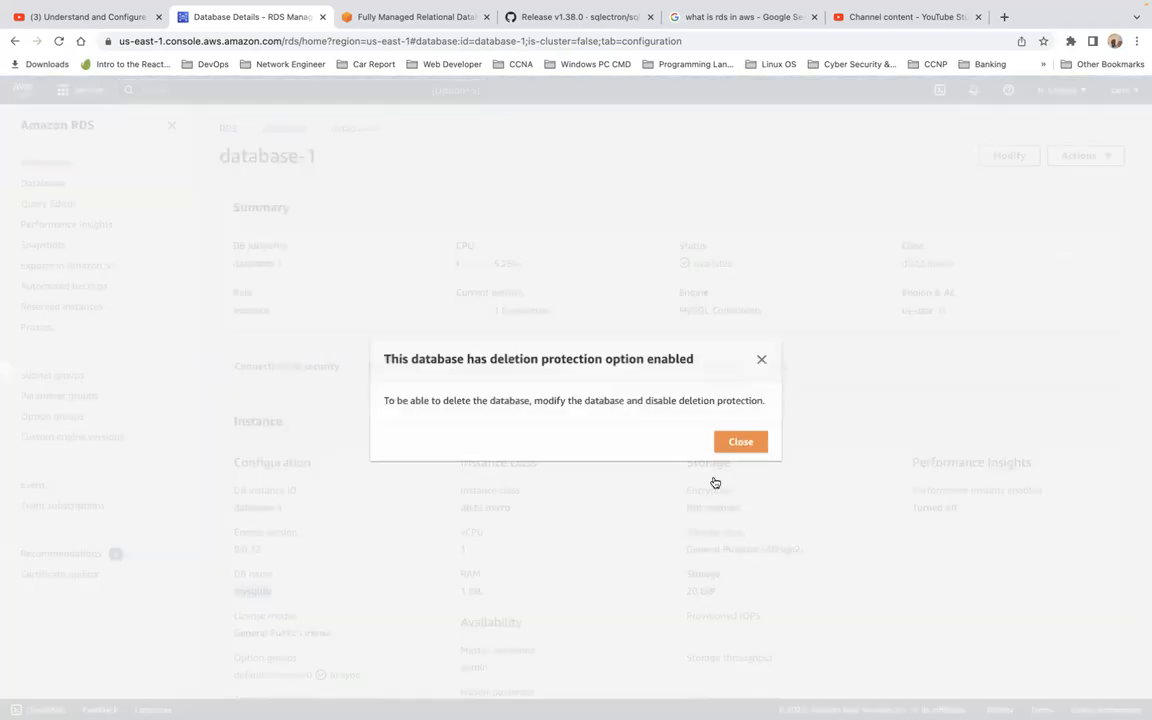
pyautogui.click(742, 443)
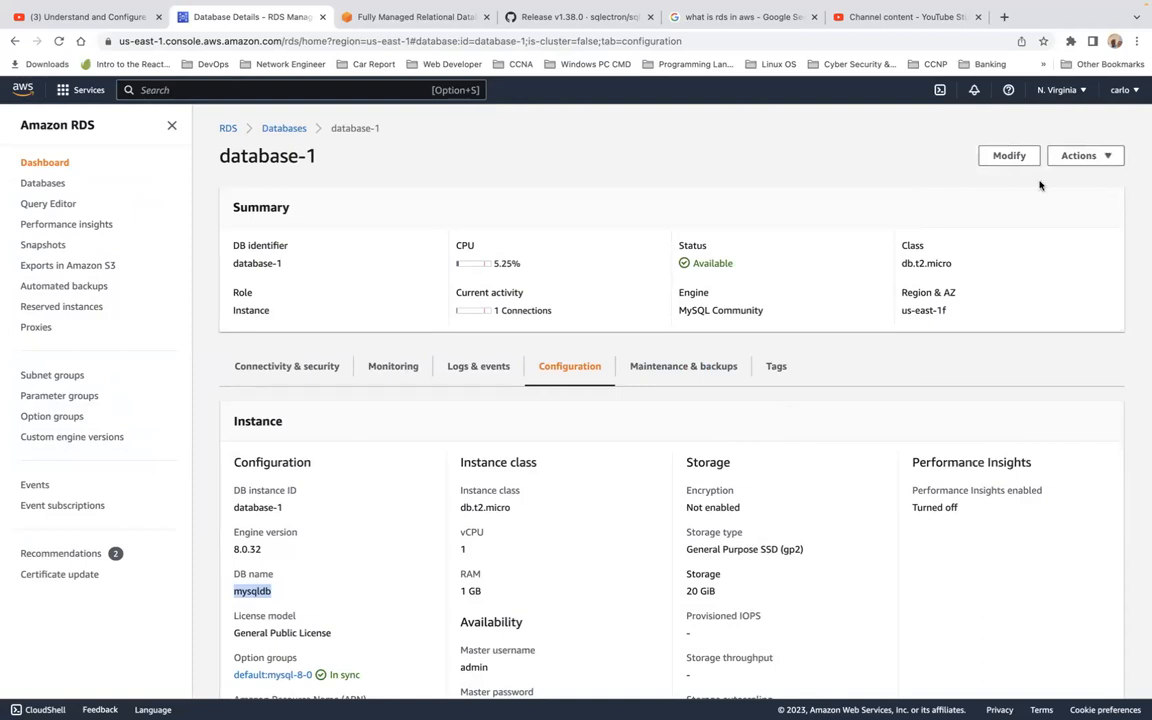
# Modify database-1 to uncheck Enable deletion protection and confirm the modification.
pyautogui.click(1006, 155)
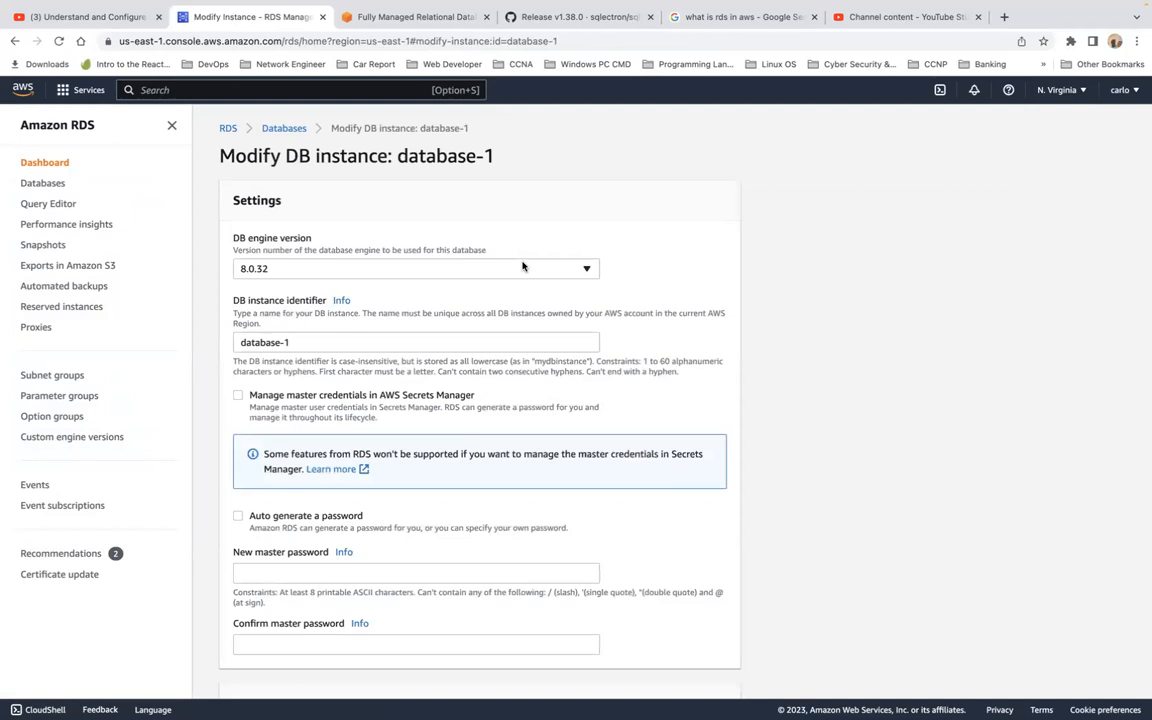
pyautogui.scroll(-6, 440, 436)
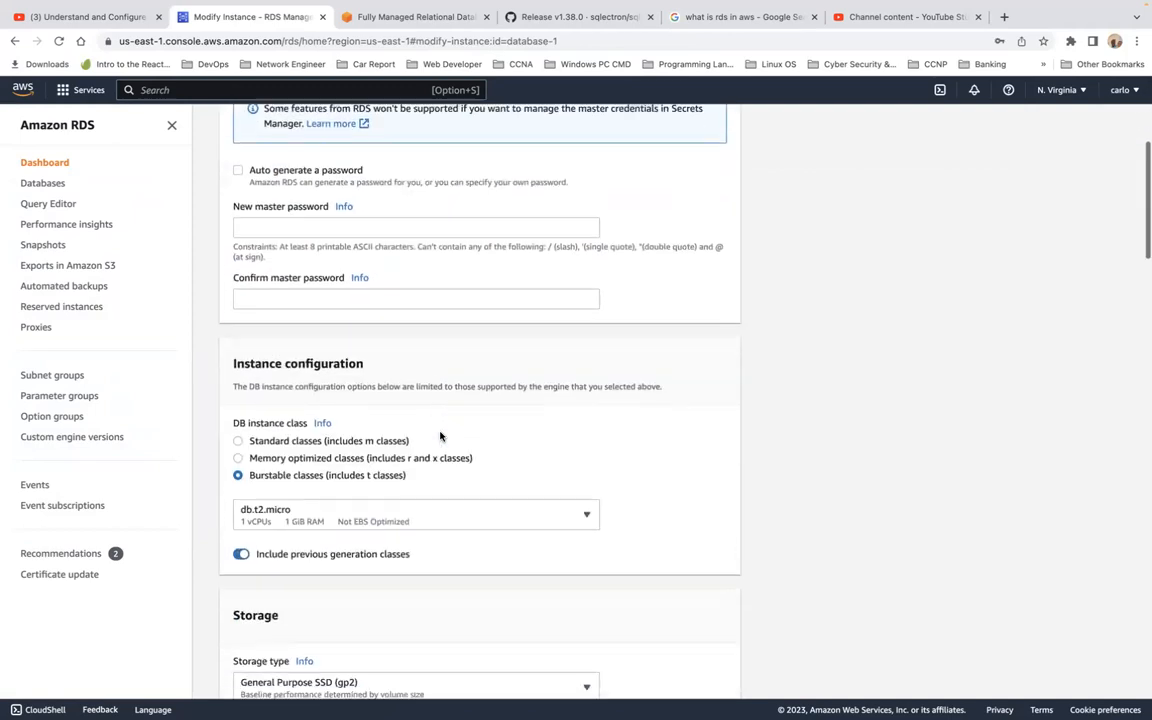
pyautogui.scroll(-4, 440, 436)
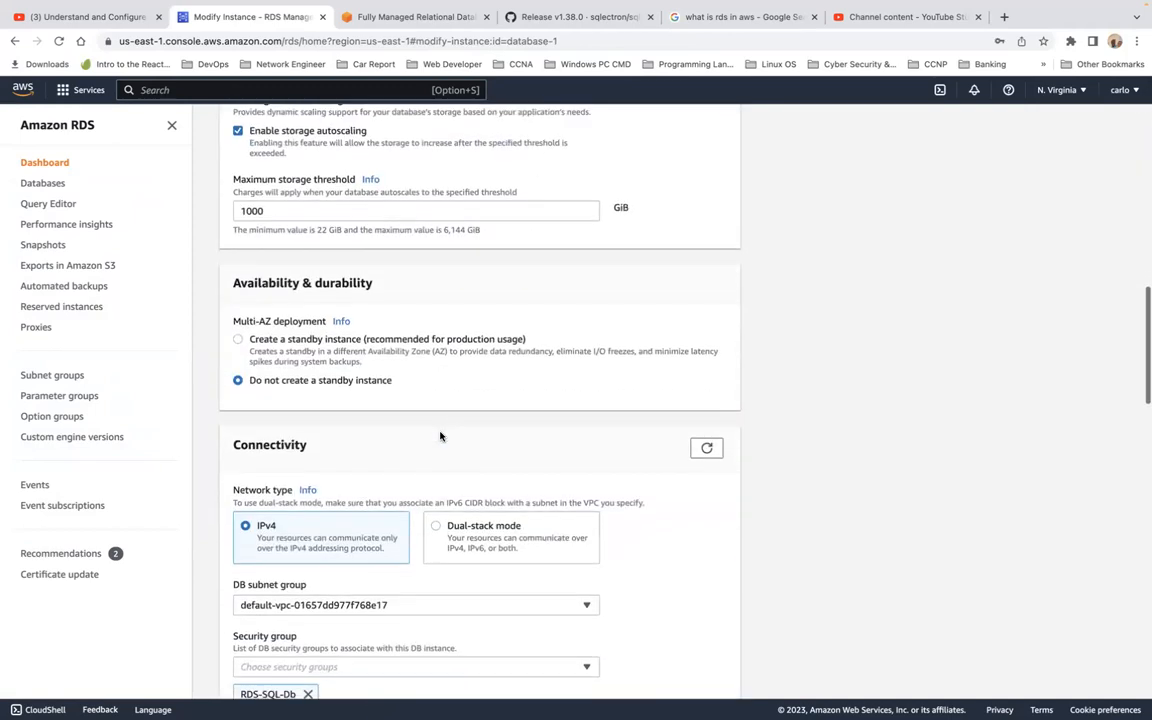
pyautogui.scroll(1, 440, 436)
pyautogui.scroll(-15, 440, 436)
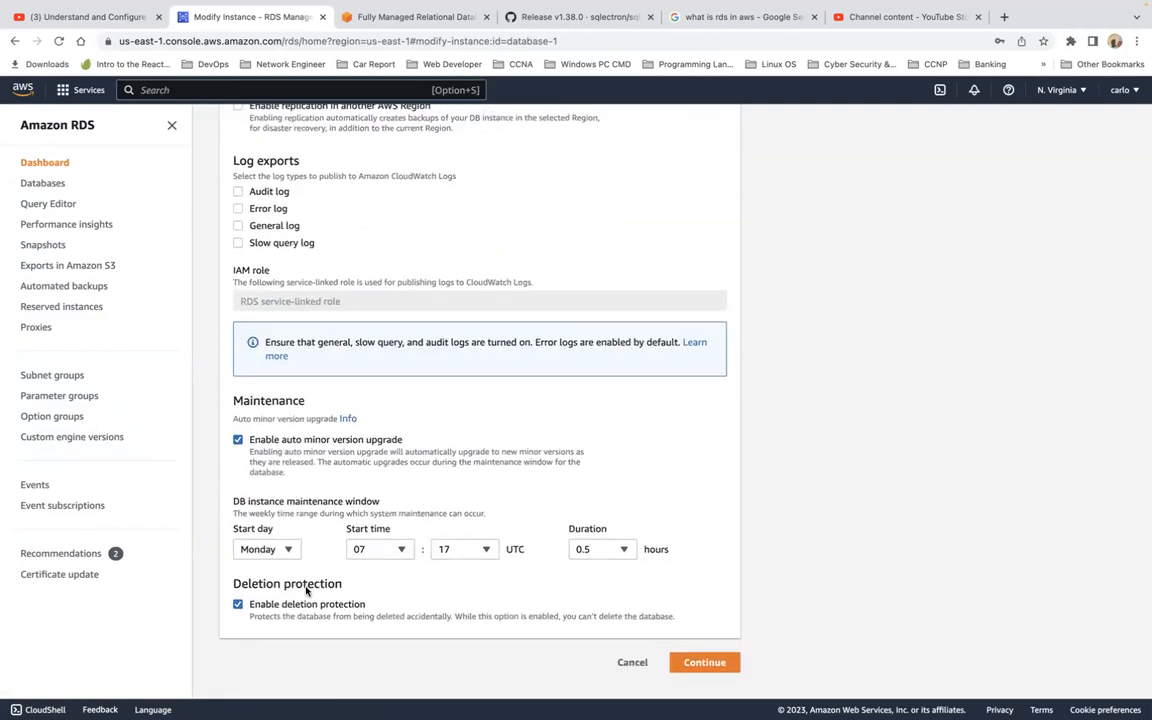
pyautogui.click(239, 605)
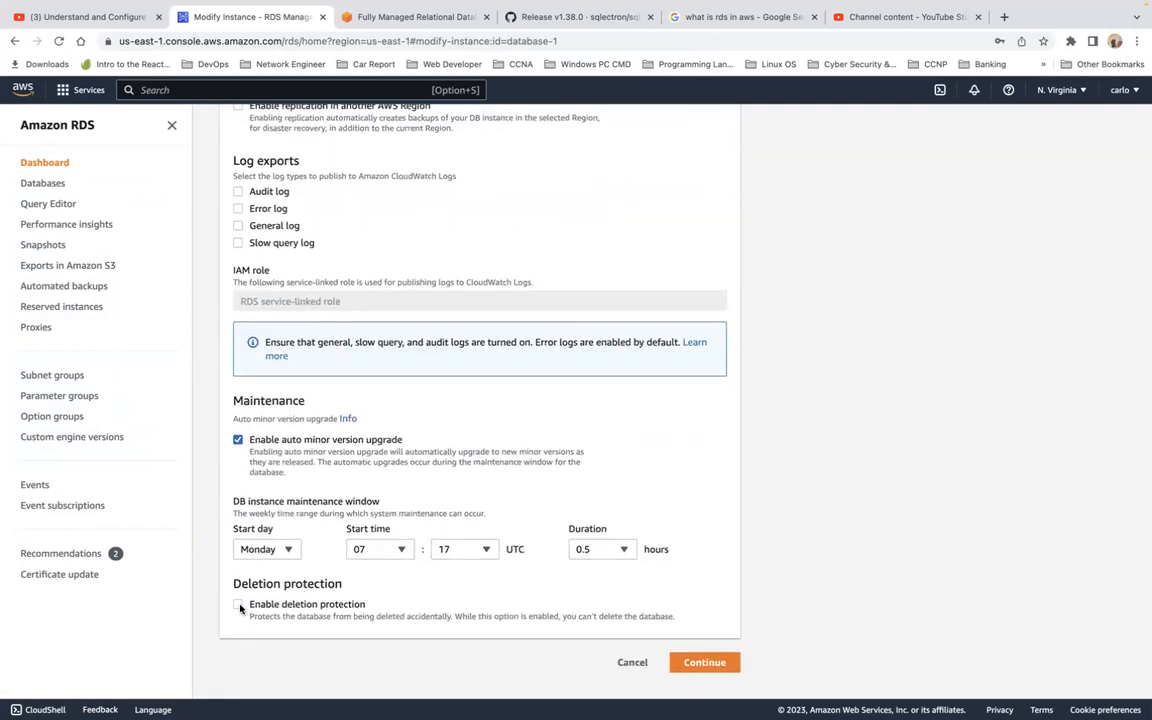
pyautogui.click(712, 662)
pyautogui.click(695, 504)
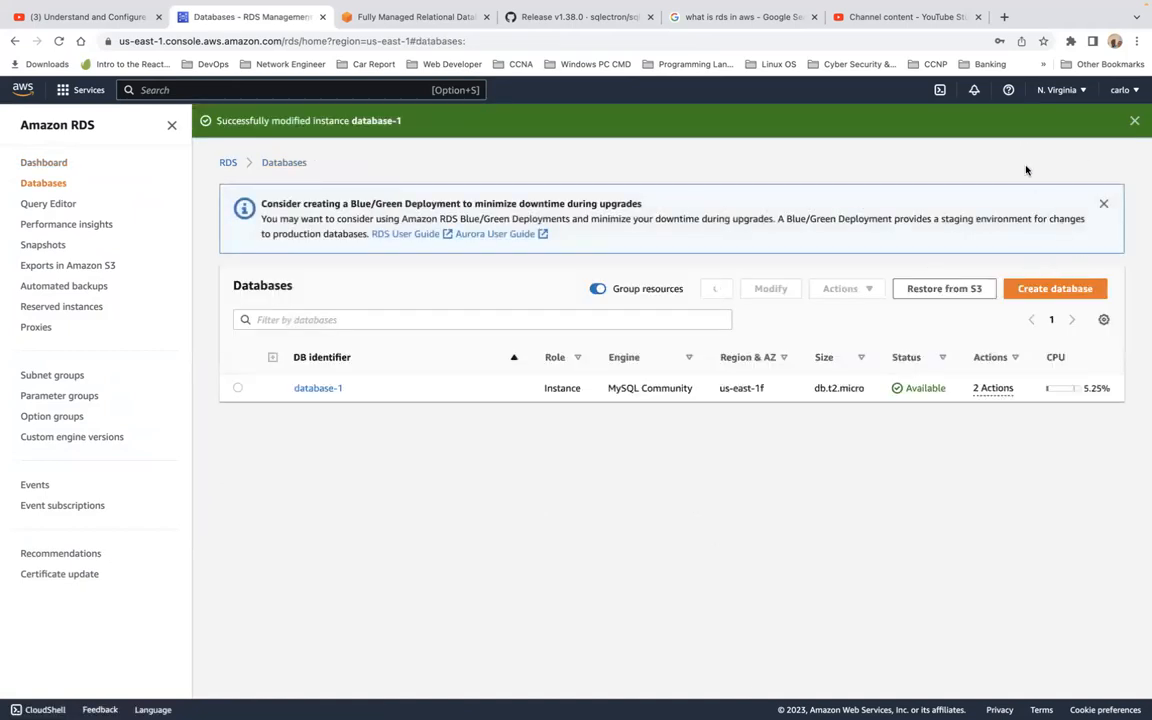
# Dismiss the success banner and start deleting the database-1 instance from the Actions menu.
pyautogui.click(1133, 121)
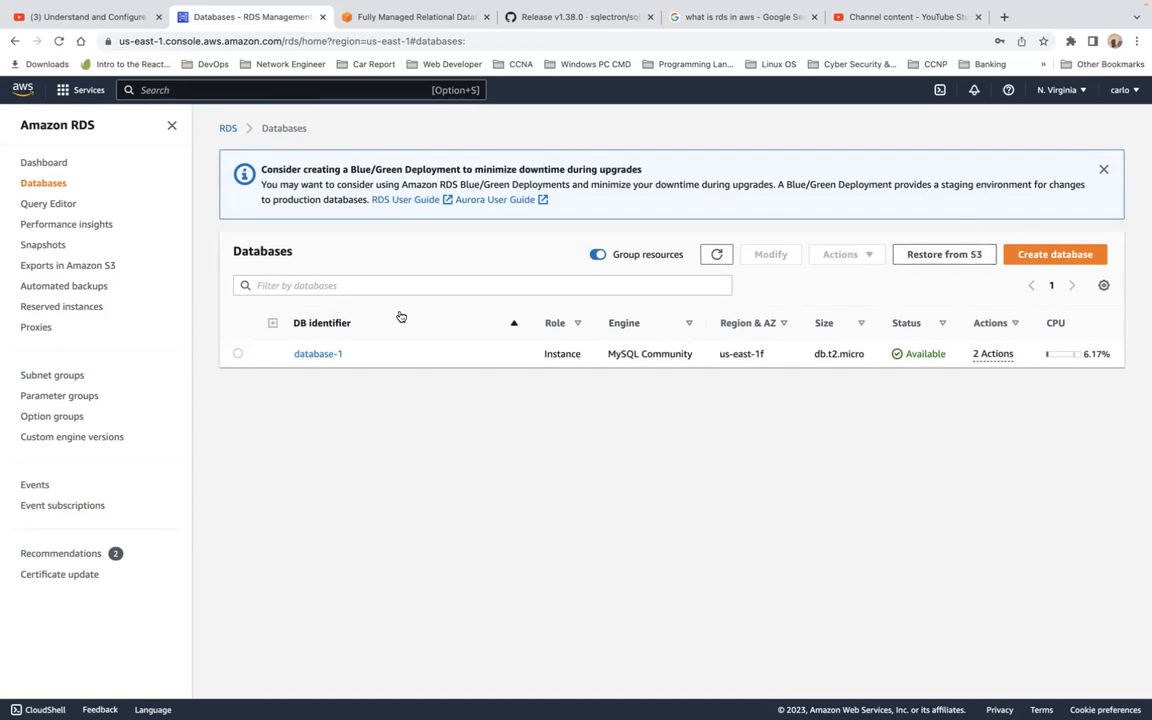
pyautogui.click(238, 355)
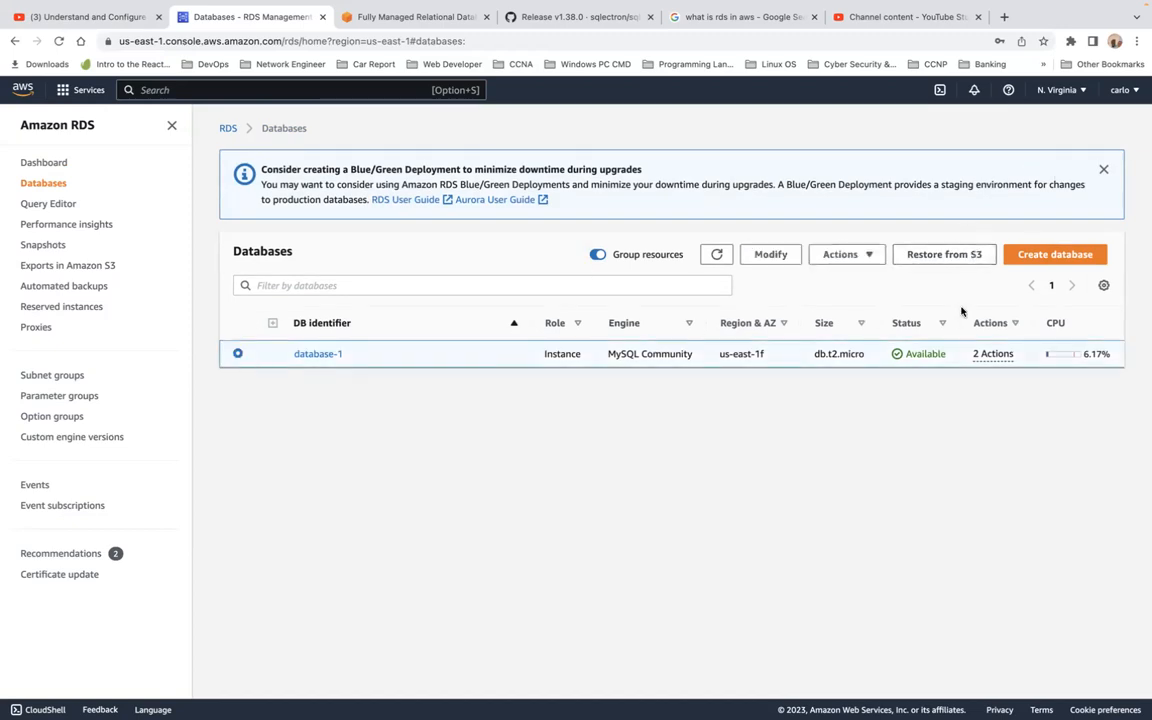
pyautogui.click(843, 257)
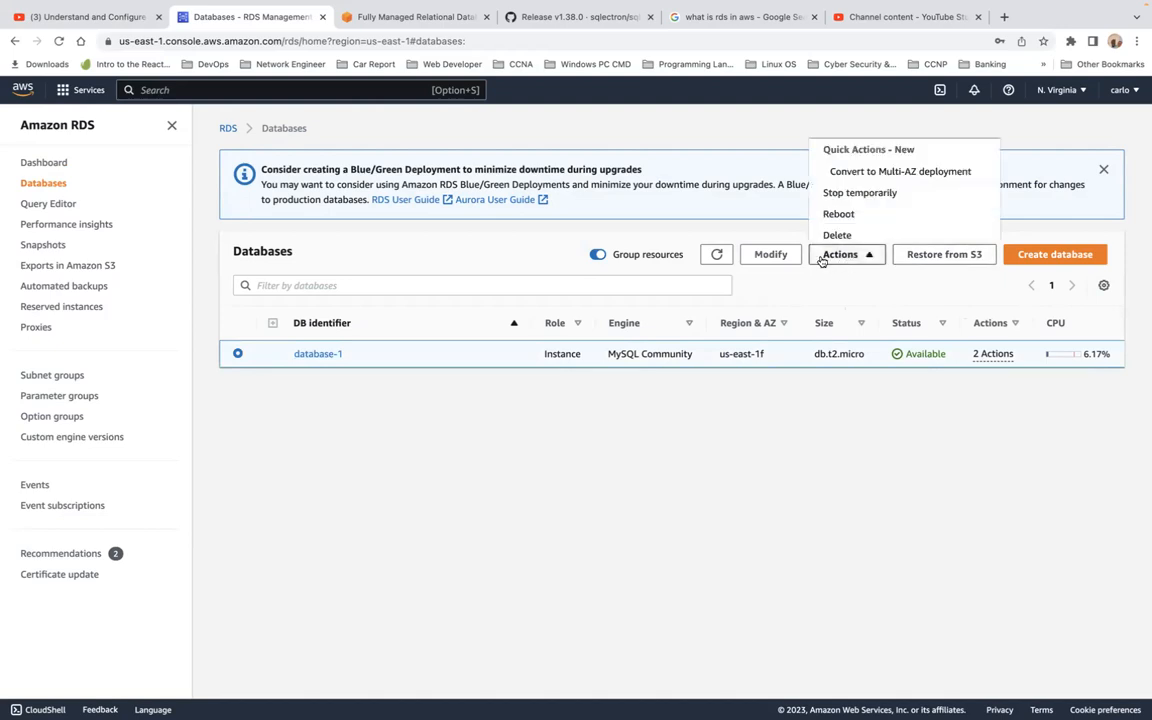
pyautogui.click(858, 235)
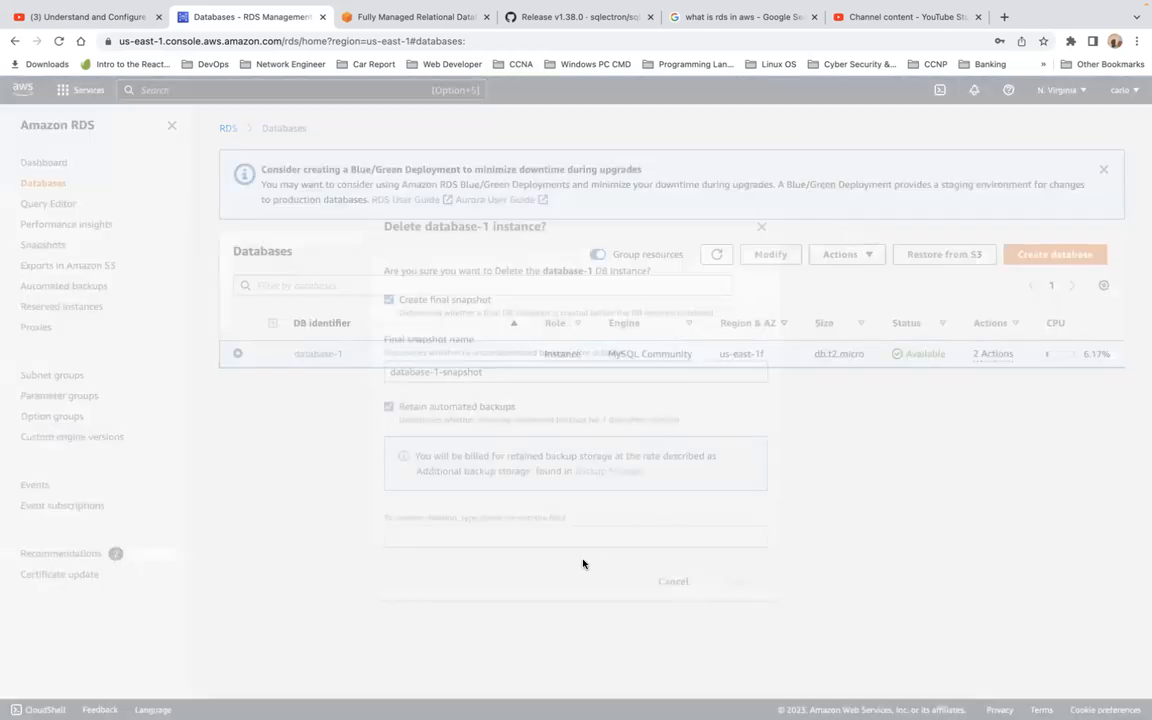
# Confirm with 'delete me' and delete database-1, keeping final snapshot database-1-snapshot and automated backups.
pyautogui.click(599, 535)
pyautogui.write('D')
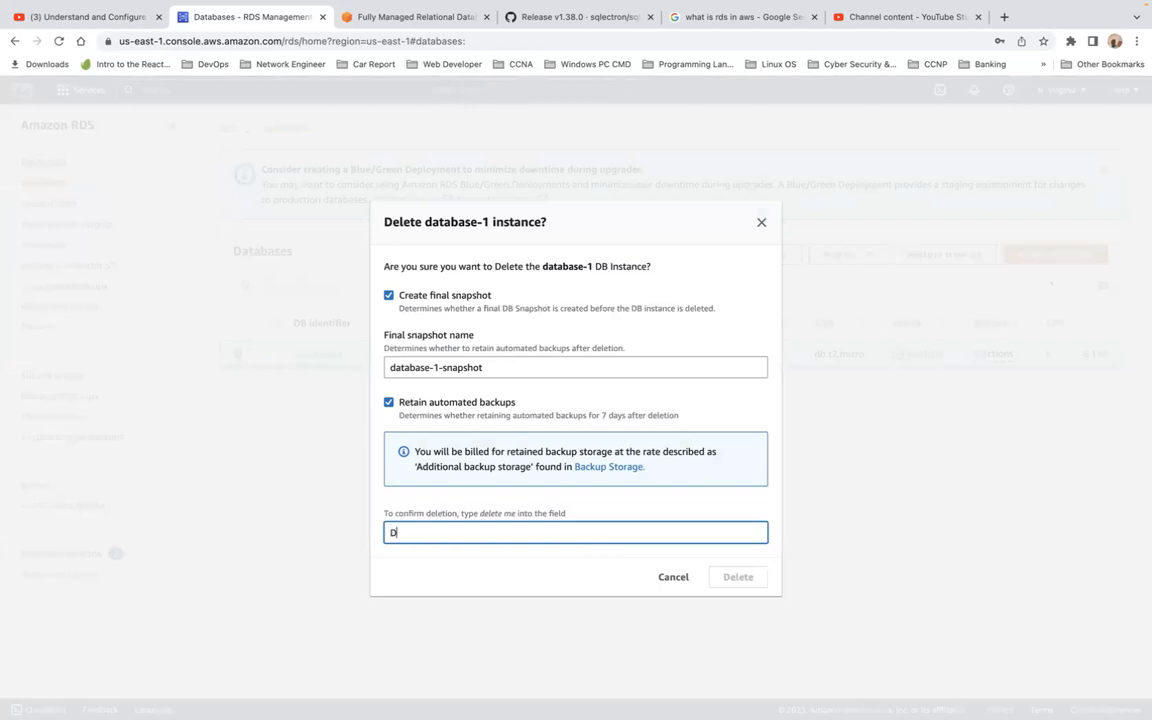
pyautogui.press('BackSpace')
pyautogui.press('BackSpace')
pyautogui.write('del')
pyautogui.write('me')
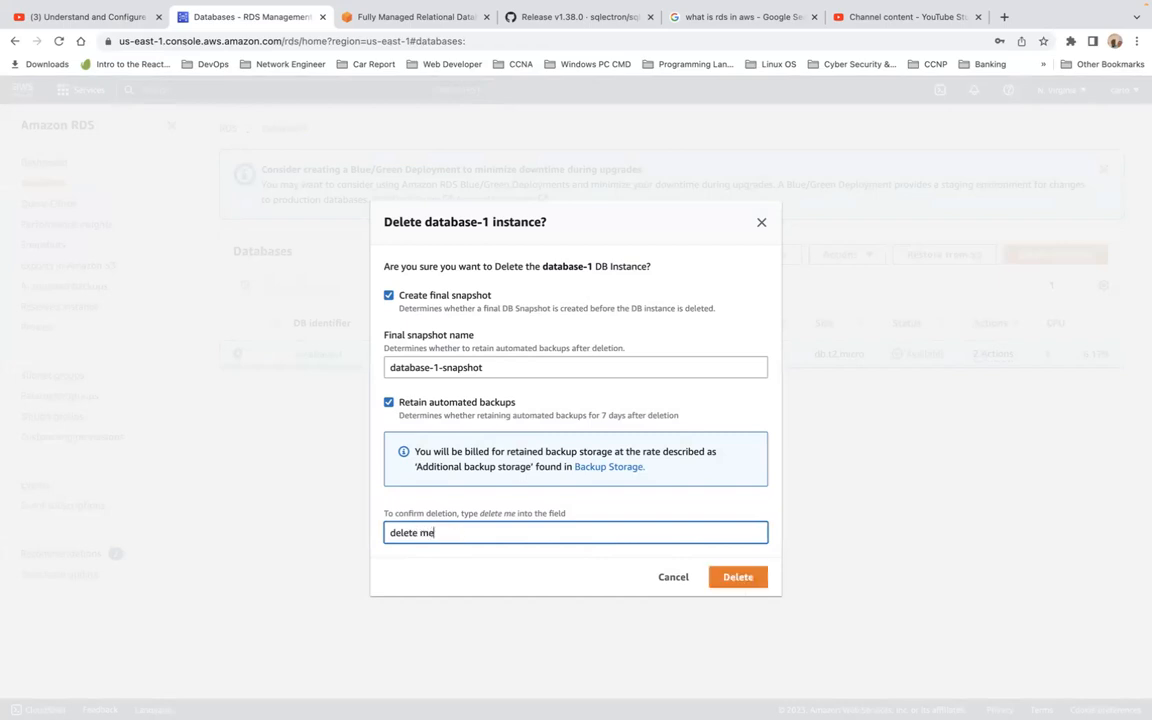
pyautogui.click(751, 582)
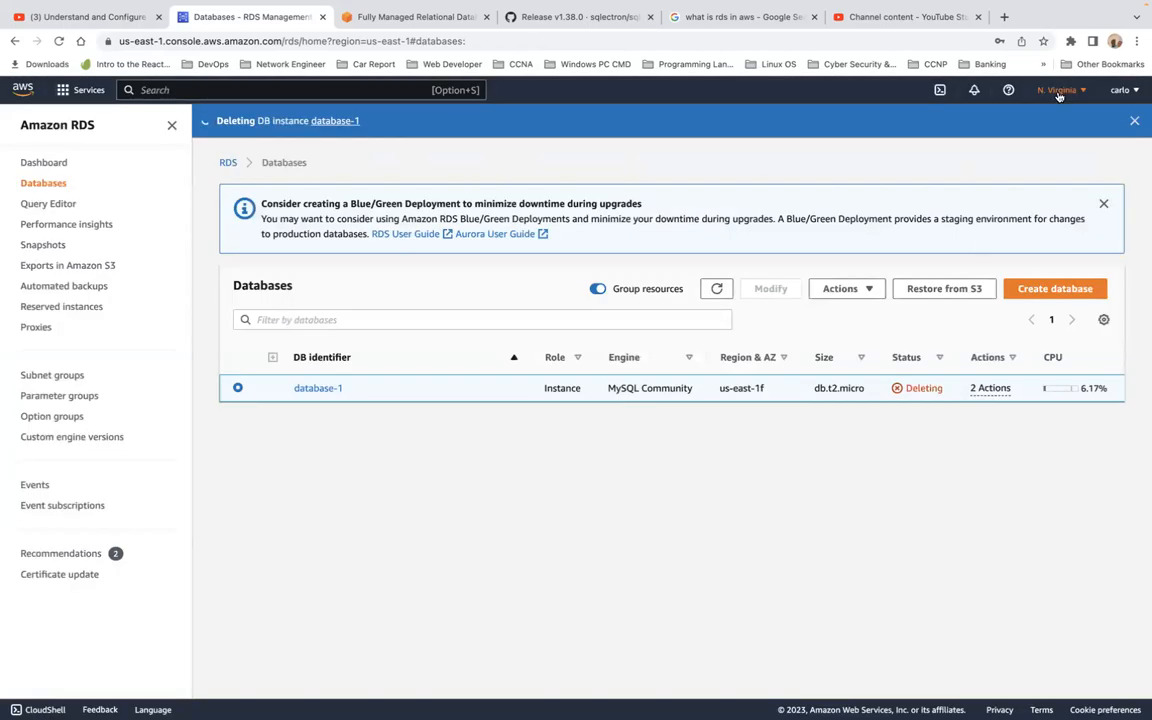